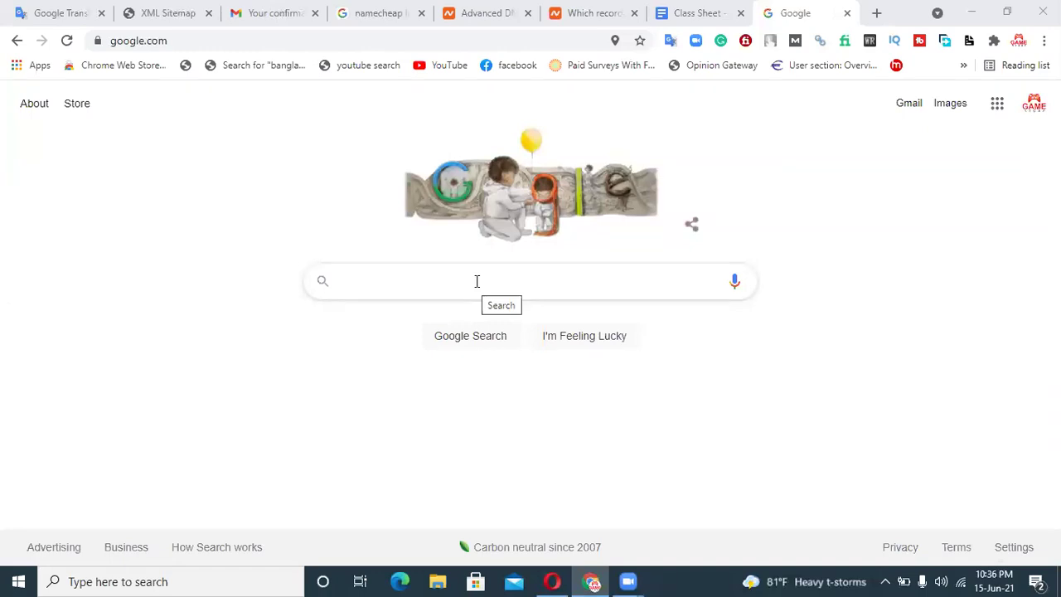
Step: Search Google for 'google adwords' by typing 'google ad' and taking the suggestion
left_click(477, 281)
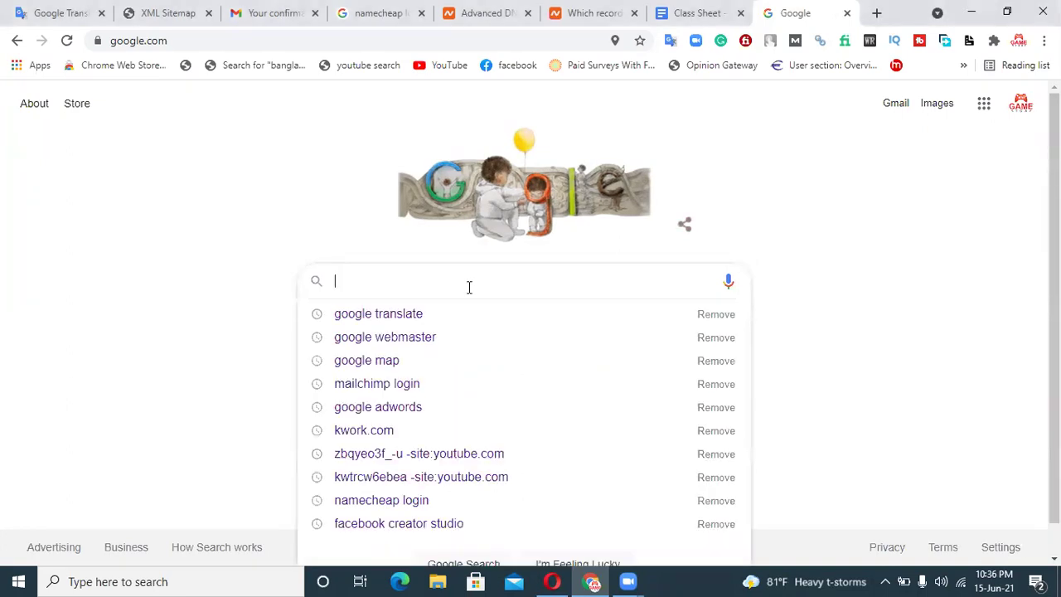
type("goo")
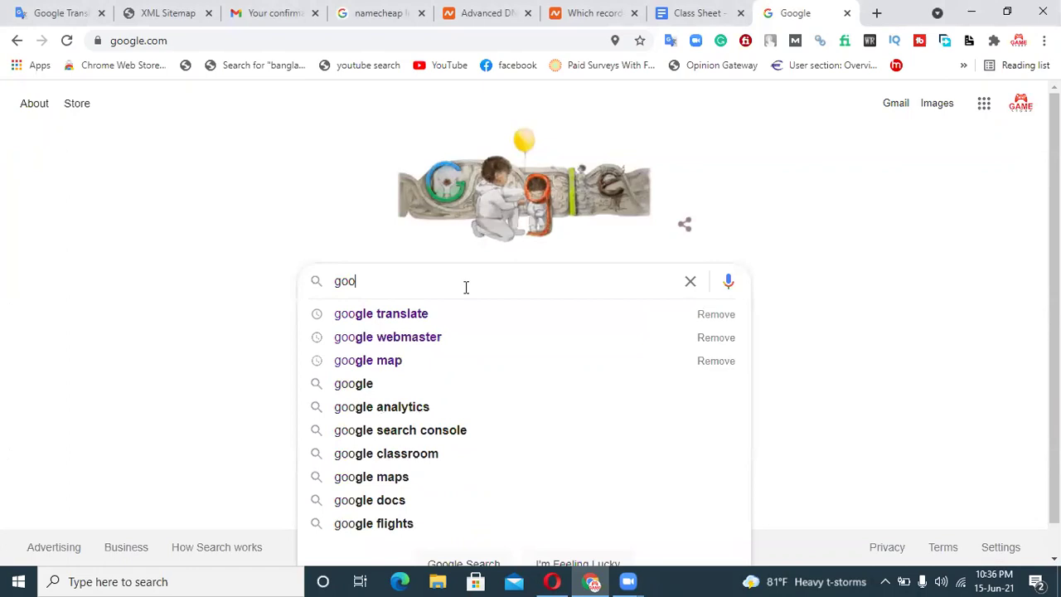
type("gle ")
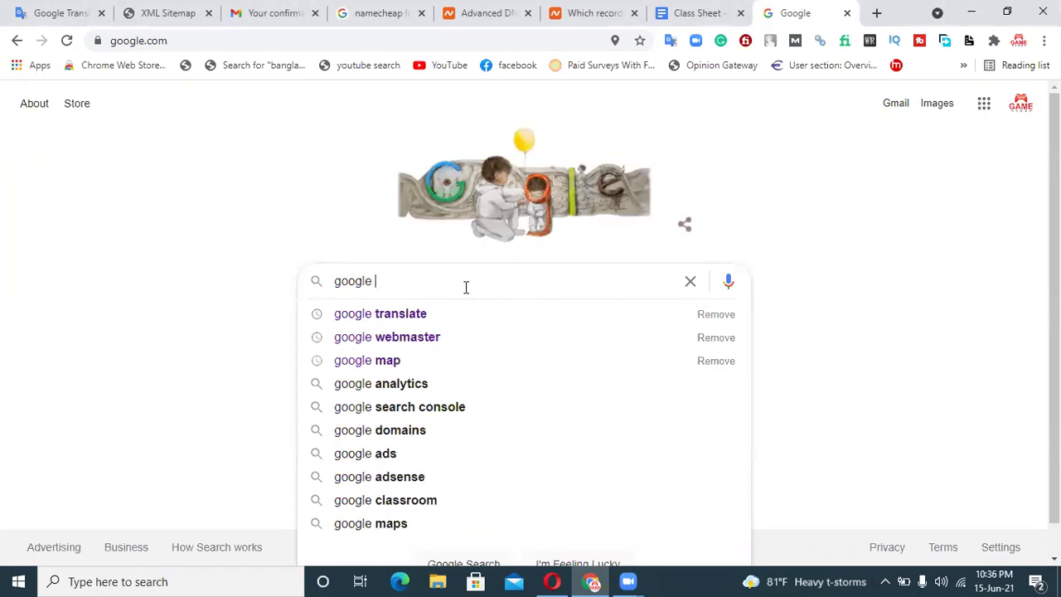
type("ad")
left_click(438, 311)
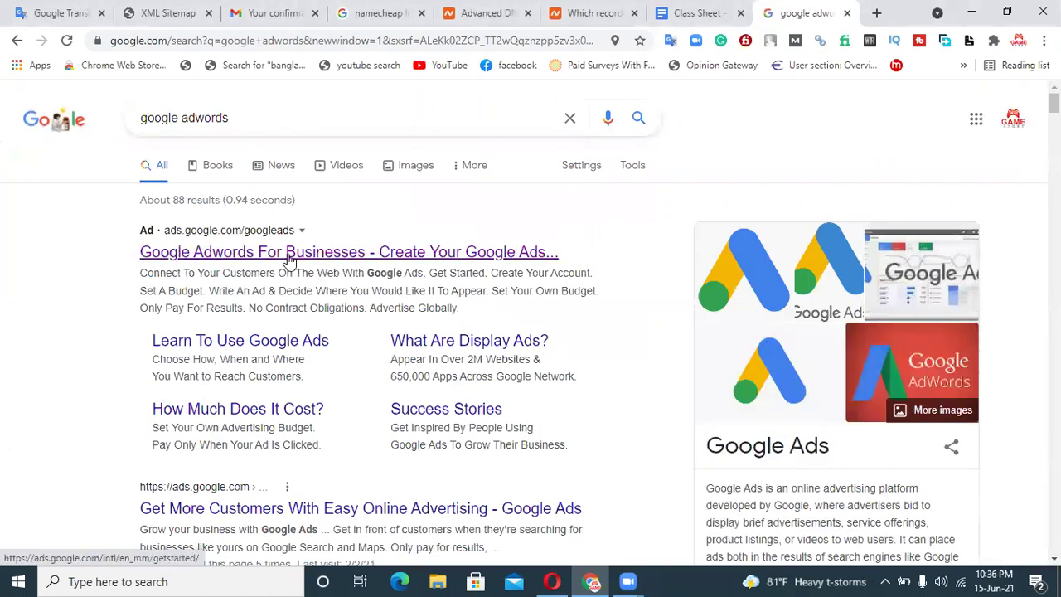
Step: Open the sponsored Google Ads result and choose Start now to reach All campaigns
left_click(483, 252)
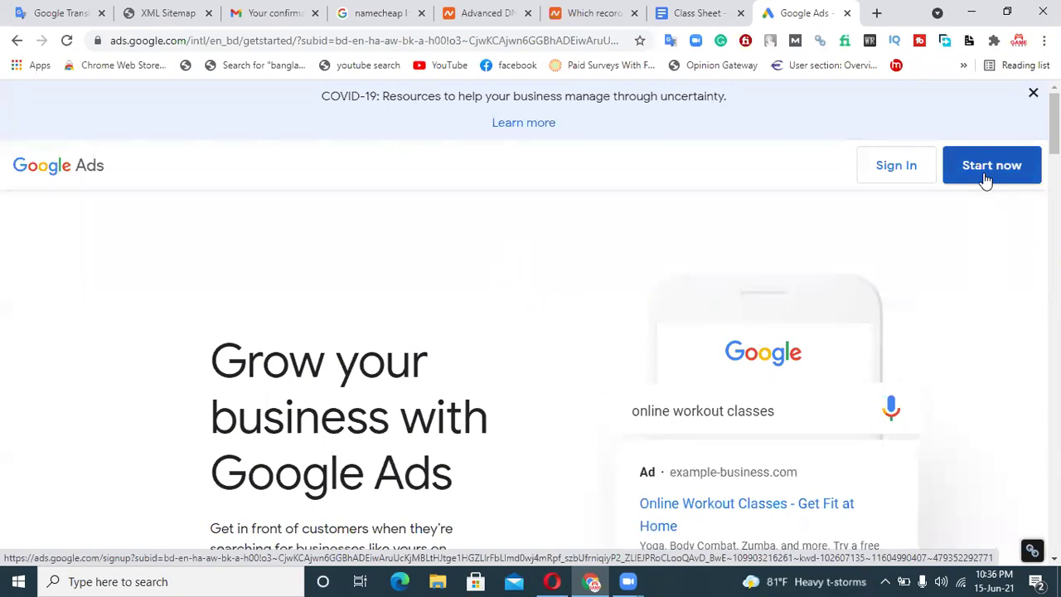
left_click(976, 174)
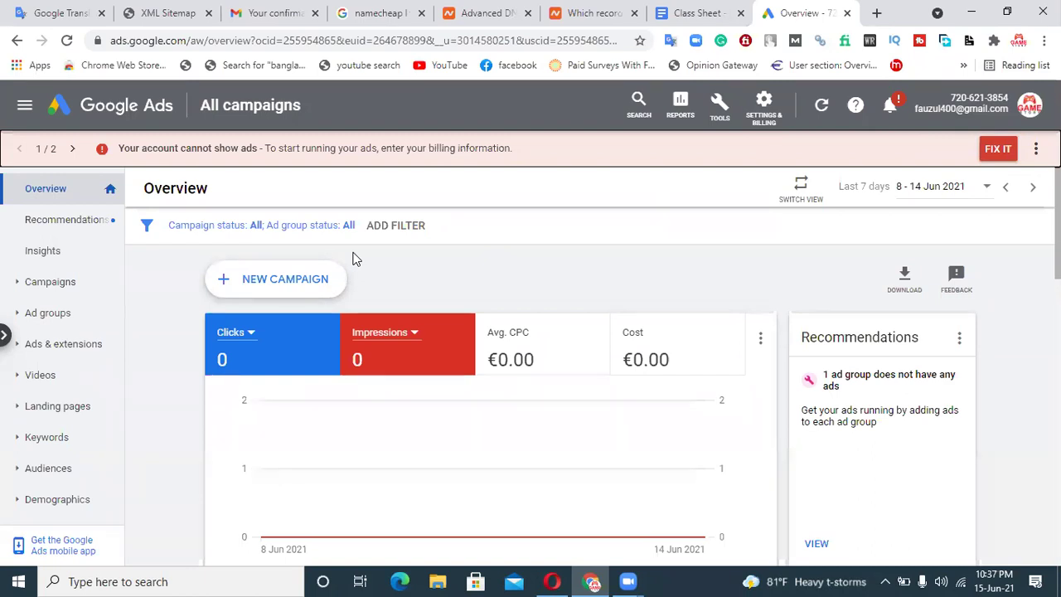
Step: In a new tab, play and pause YouTube's 'How to Promote Your Instagram Post' video
left_click(971, 10)
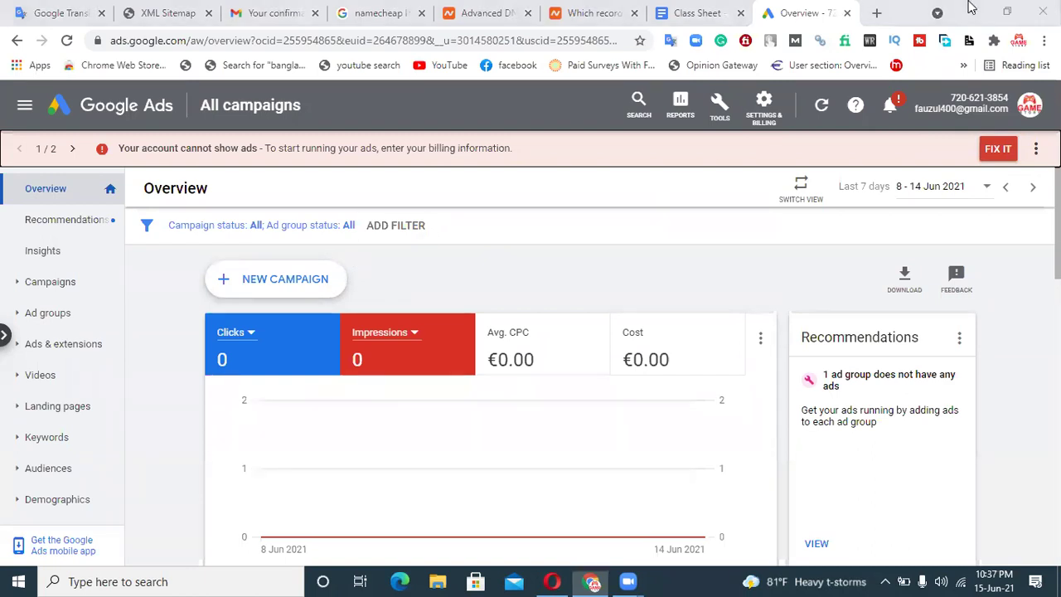
left_click(877, 13)
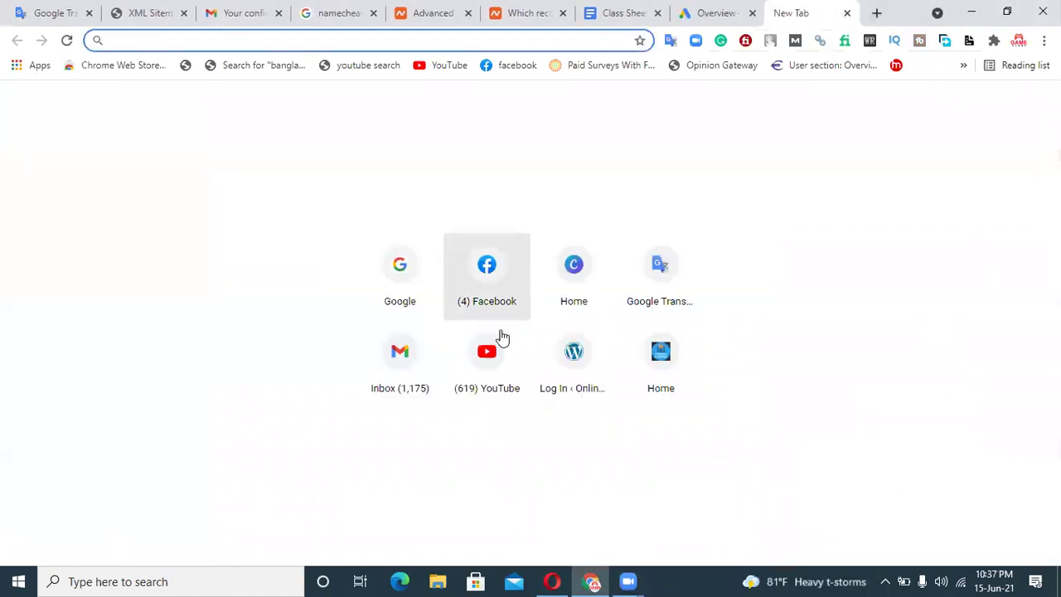
left_click(486, 358)
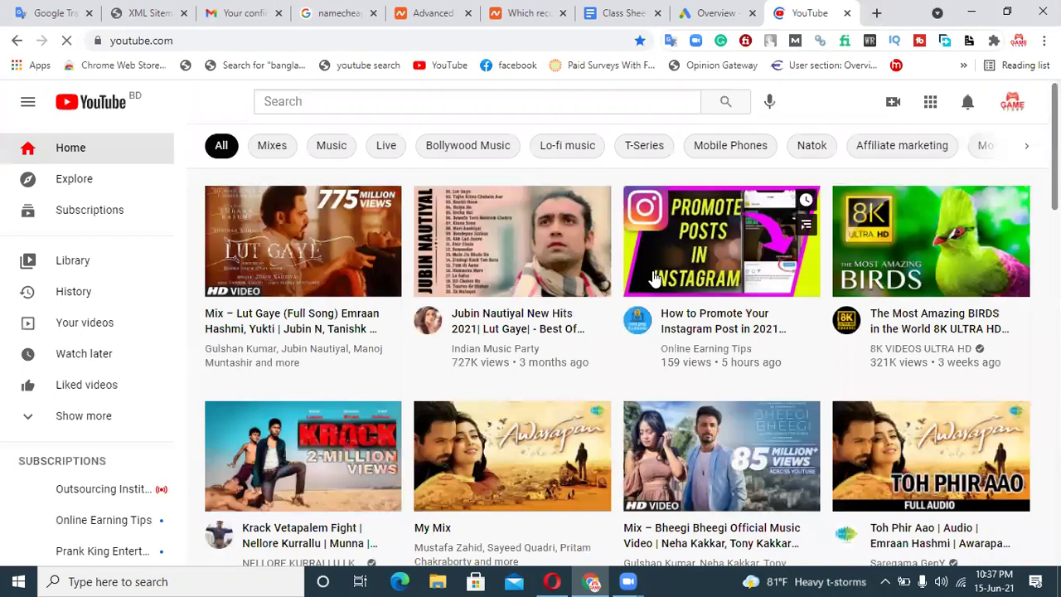
left_click(653, 278)
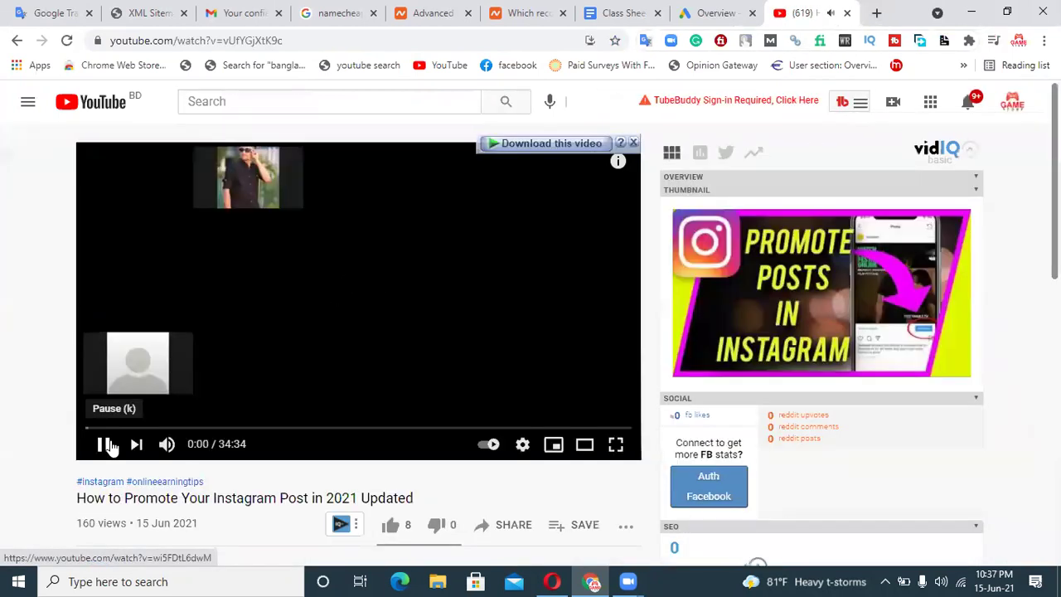
left_click(107, 445)
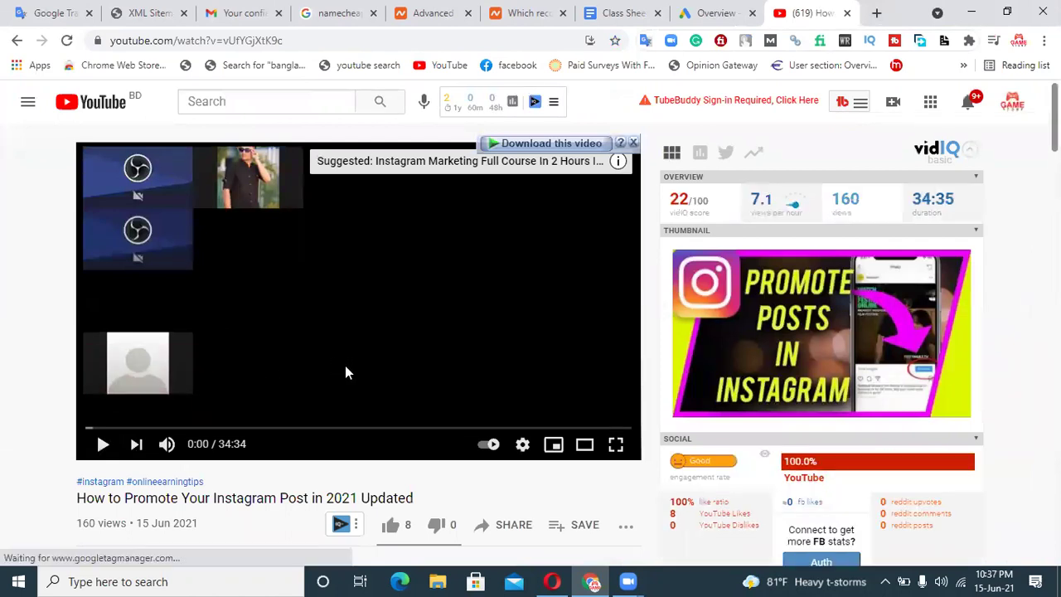
scroll(245, 320, "down", 3)
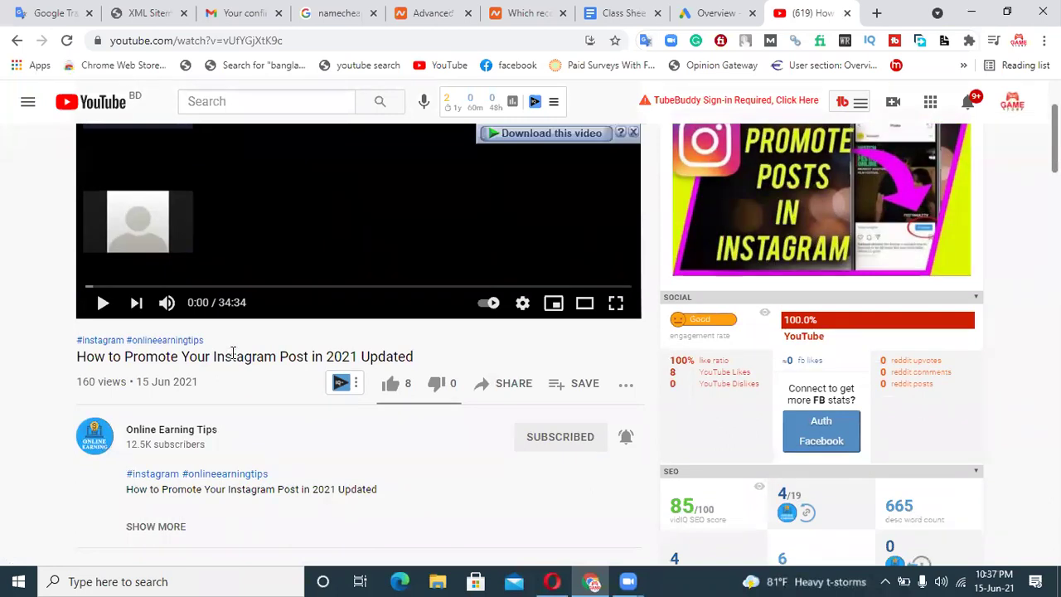
left_click(17, 40)
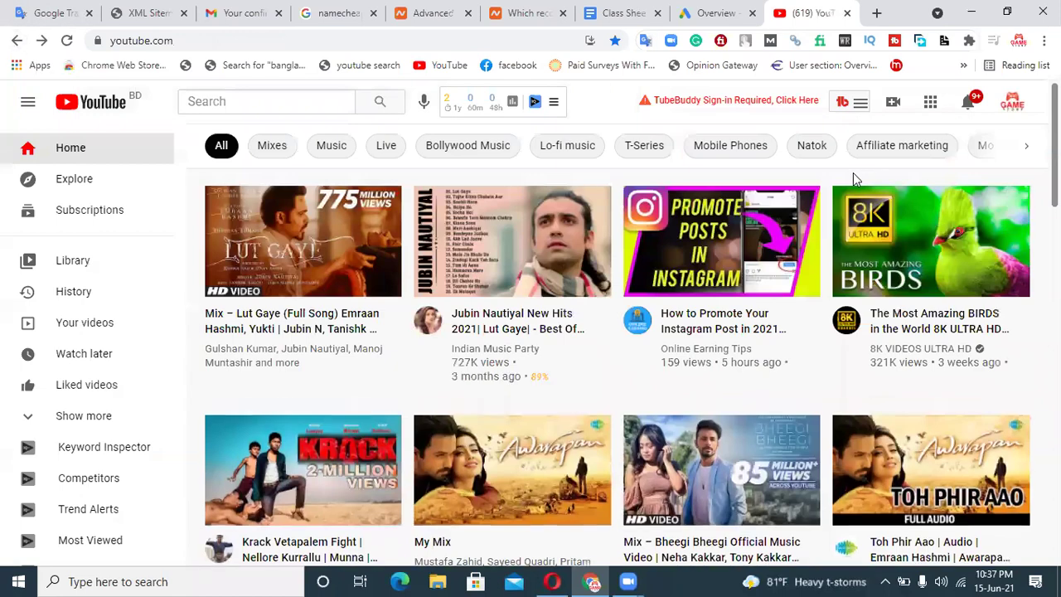
Step: Open and pause an upload from the Online Earning Tips channel, then return to Google Ads
left_click(636, 327)
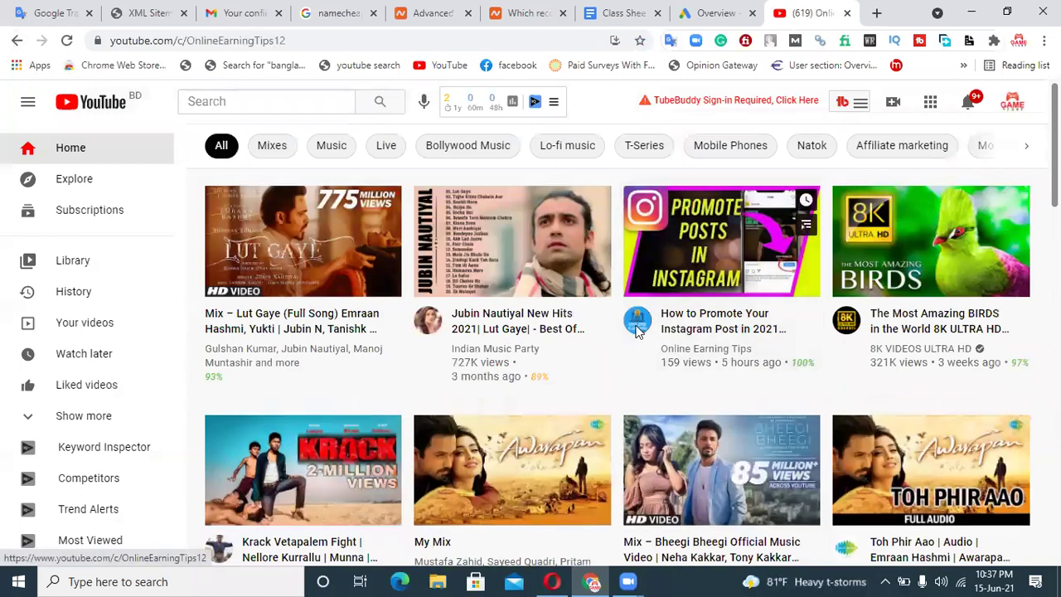
scroll(617, 332, "down", 1)
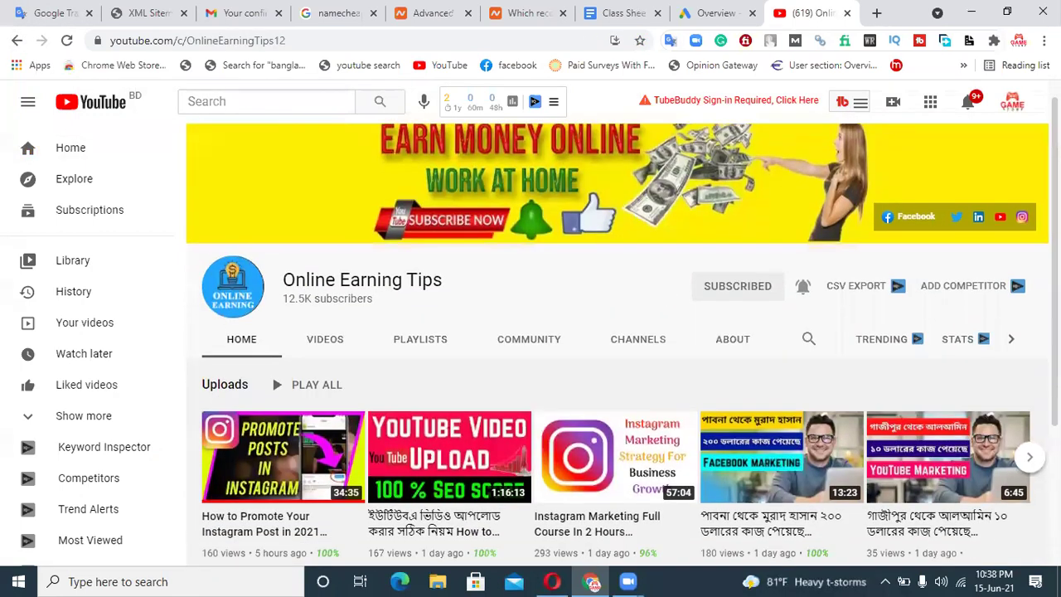
left_click(320, 295)
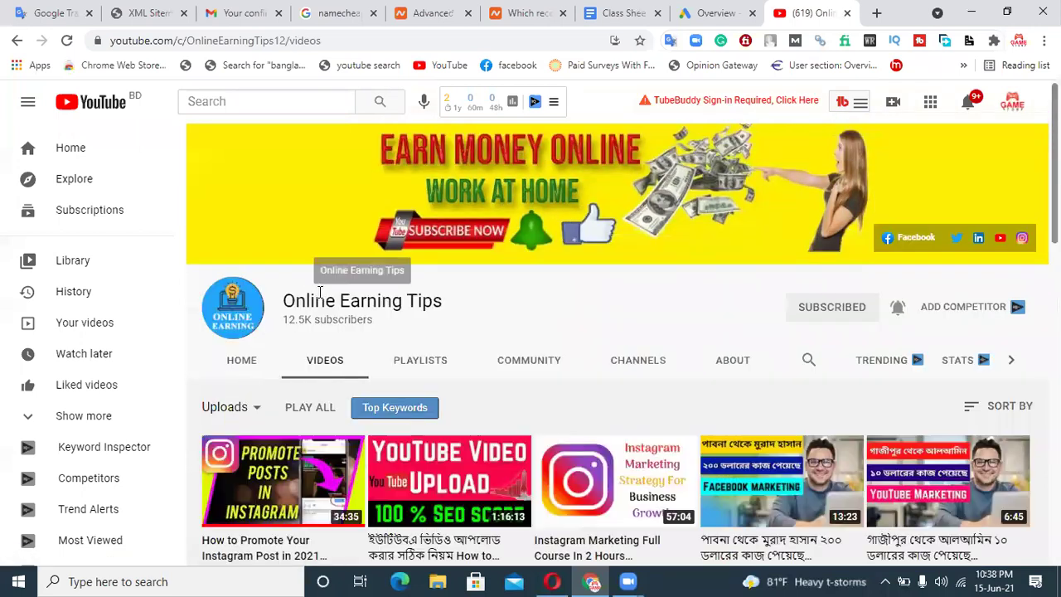
scroll(895, 336, "down", 4)
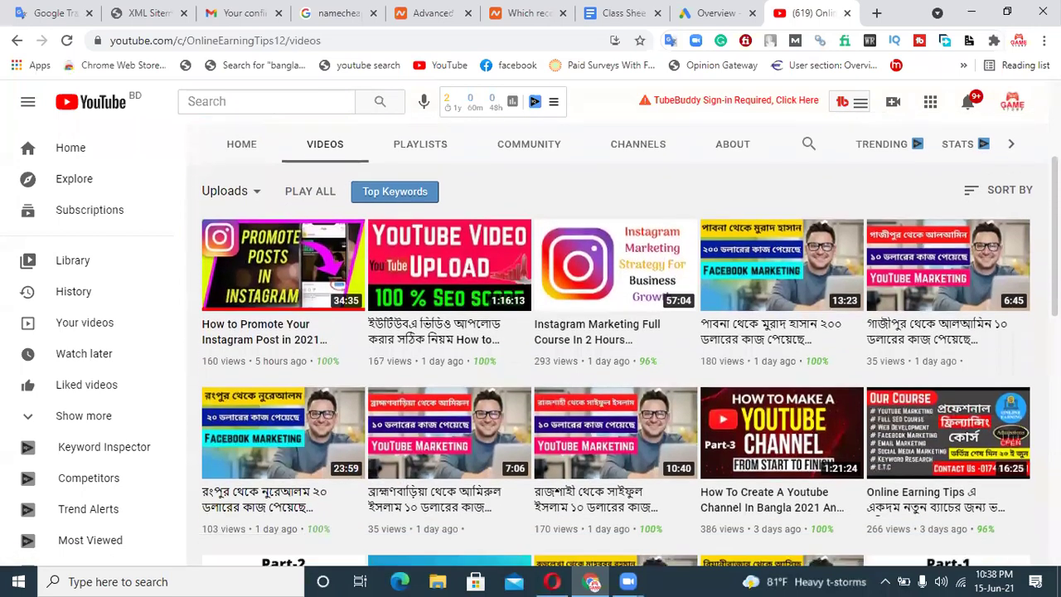
left_click(895, 337)
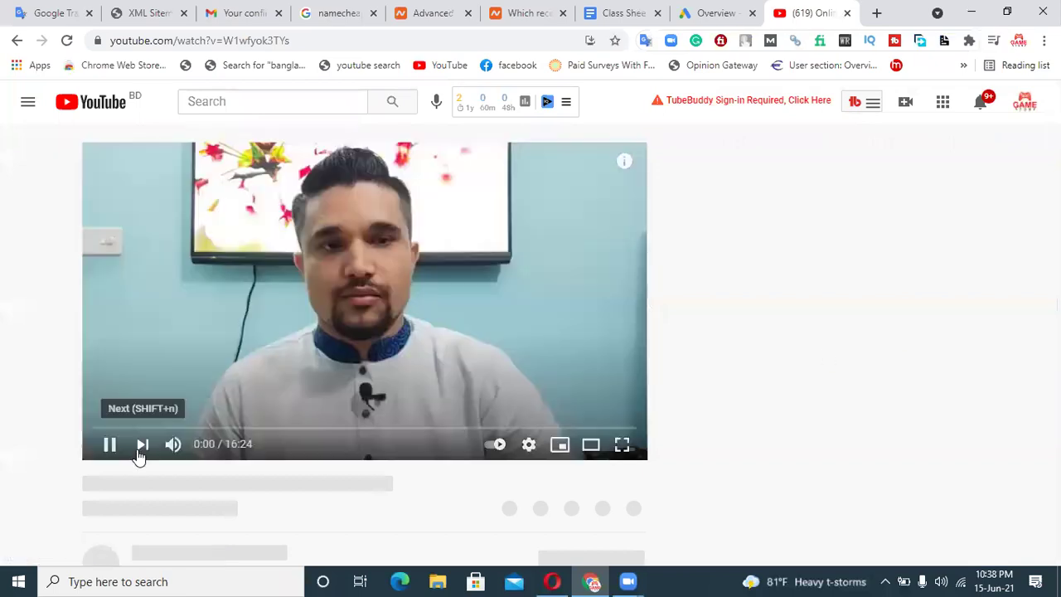
left_click(373, 326)
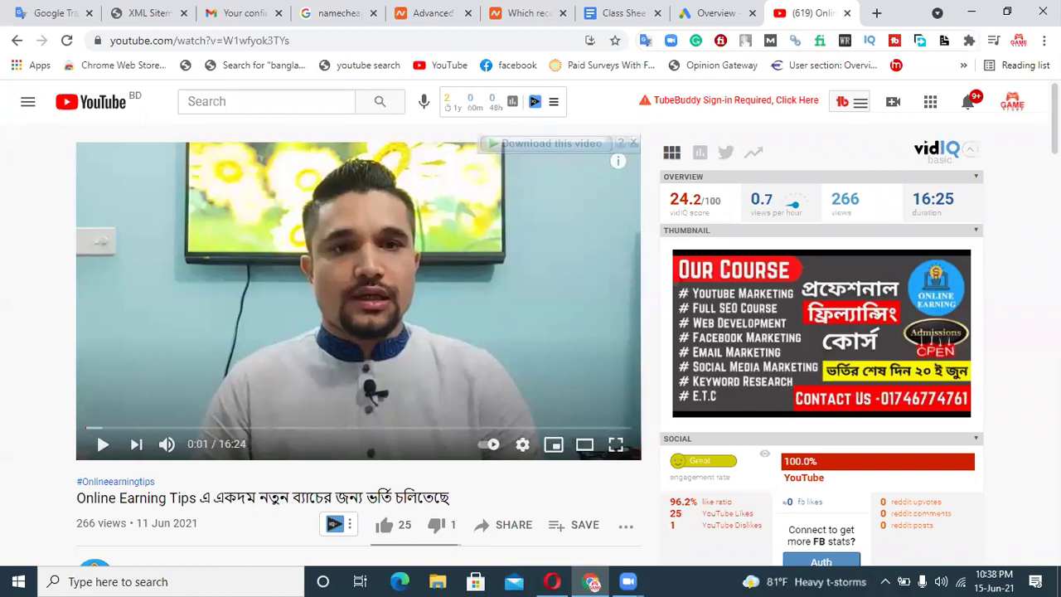
scroll(566, 332, "down", 2)
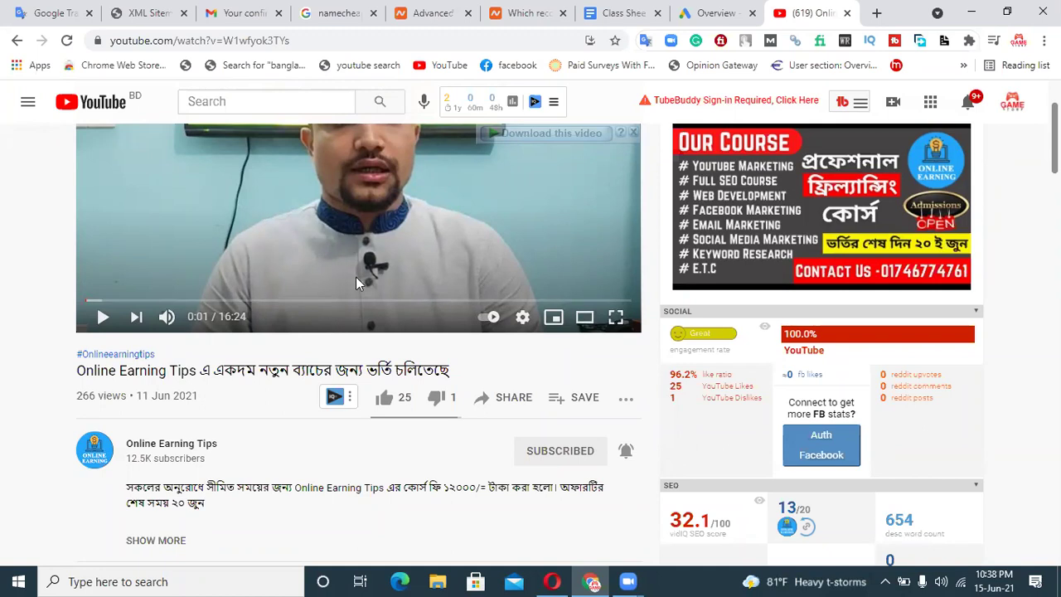
left_click(704, 13)
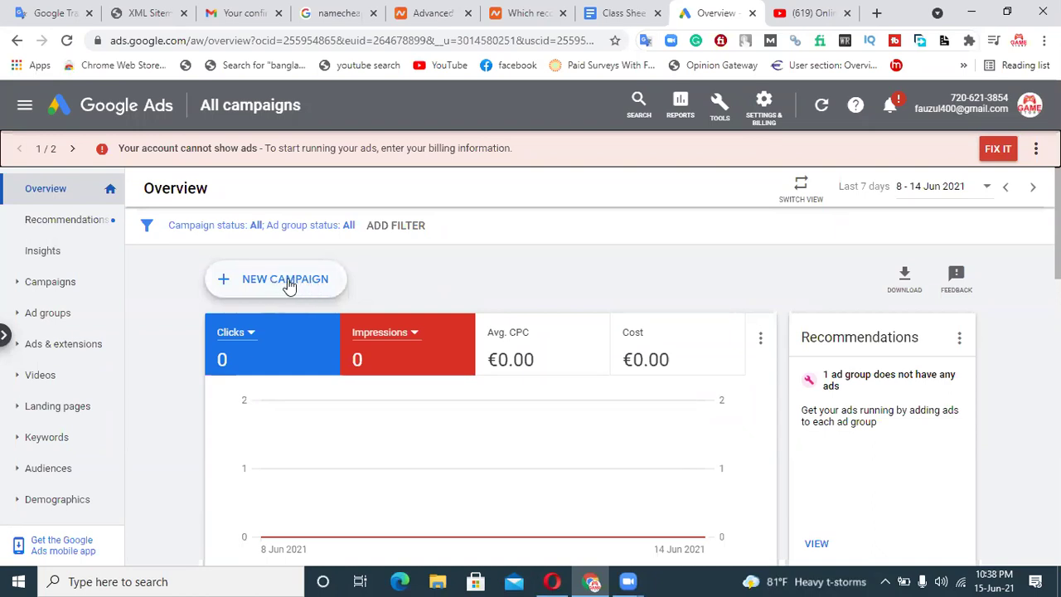
Step: Leave the new-campaign page and go to the billing settings page
left_click(288, 280)
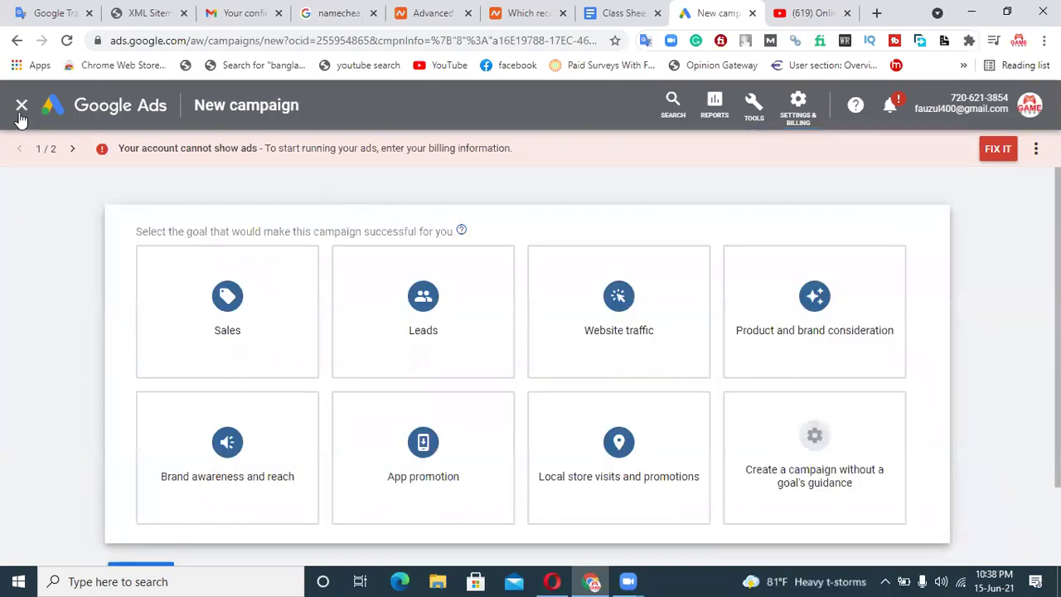
left_click(14, 41)
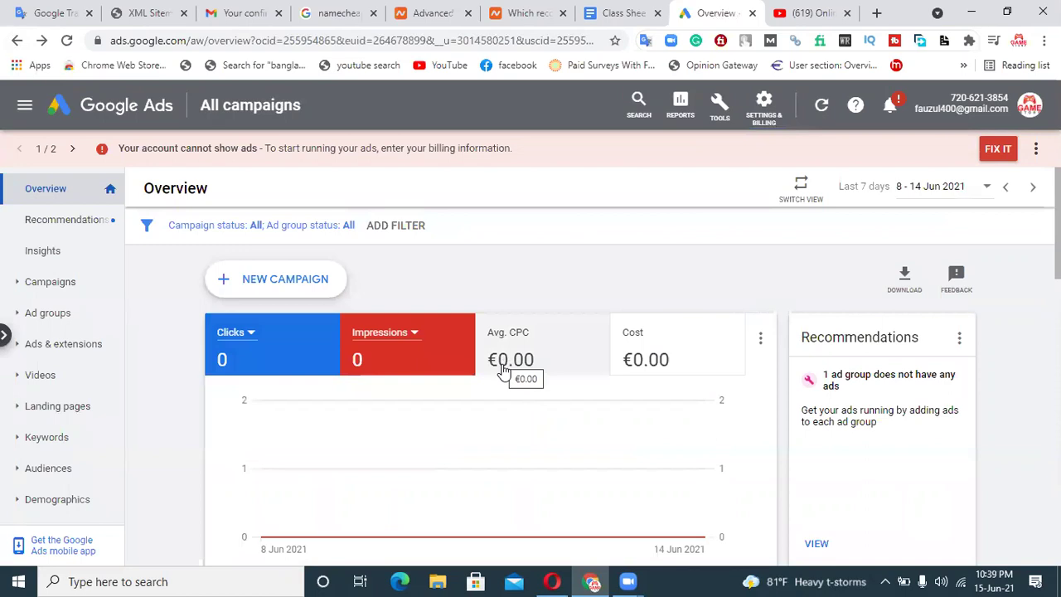
left_click(771, 112)
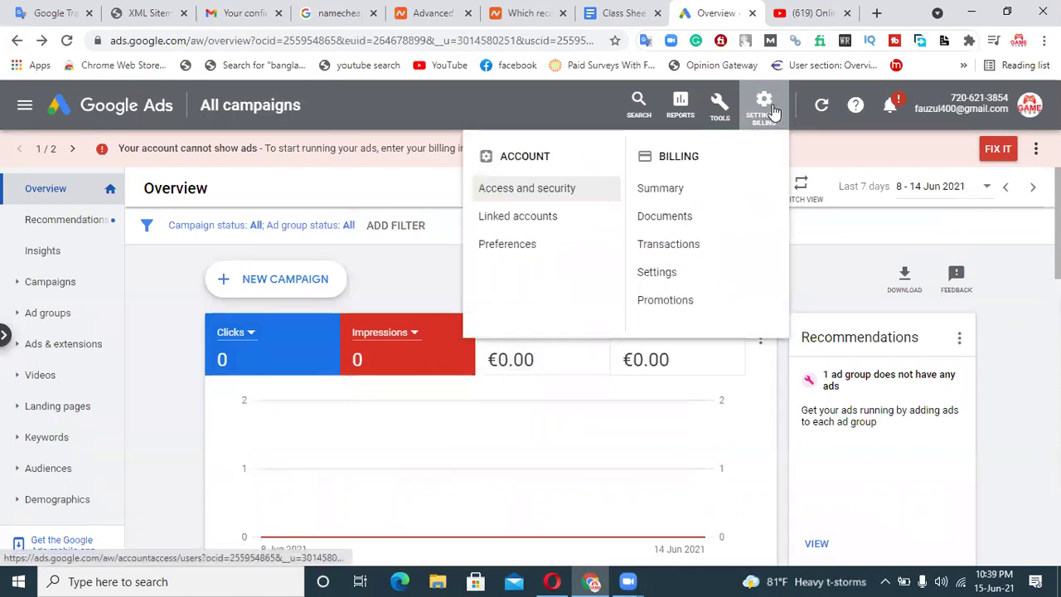
left_click(670, 273)
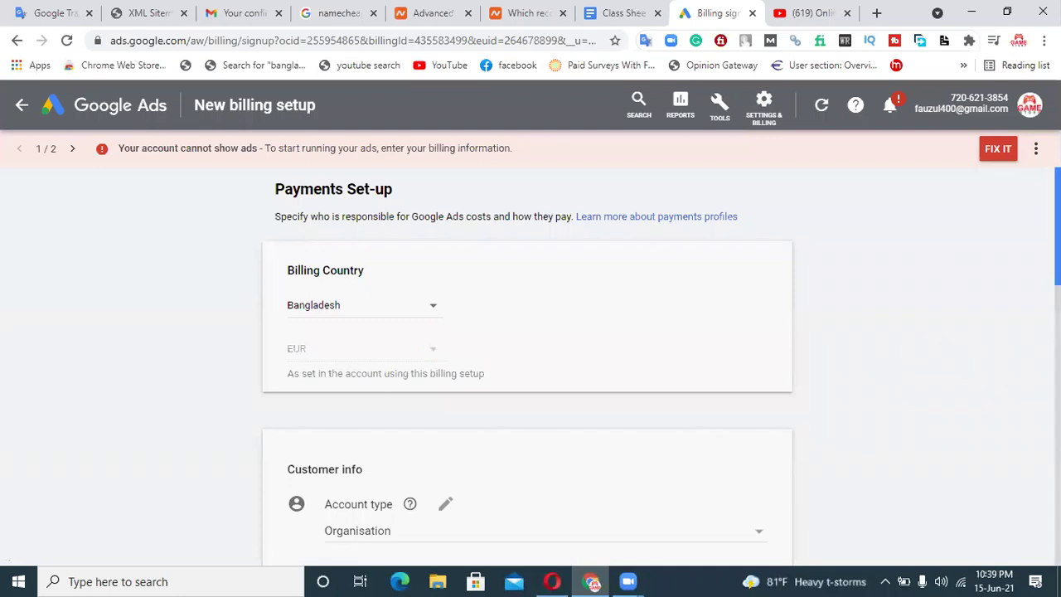
Step: Set the billing country to Armenia and bring up the Google account list
scroll(530, 365, "down", 5)
scroll(1032, 403, "down", 3)
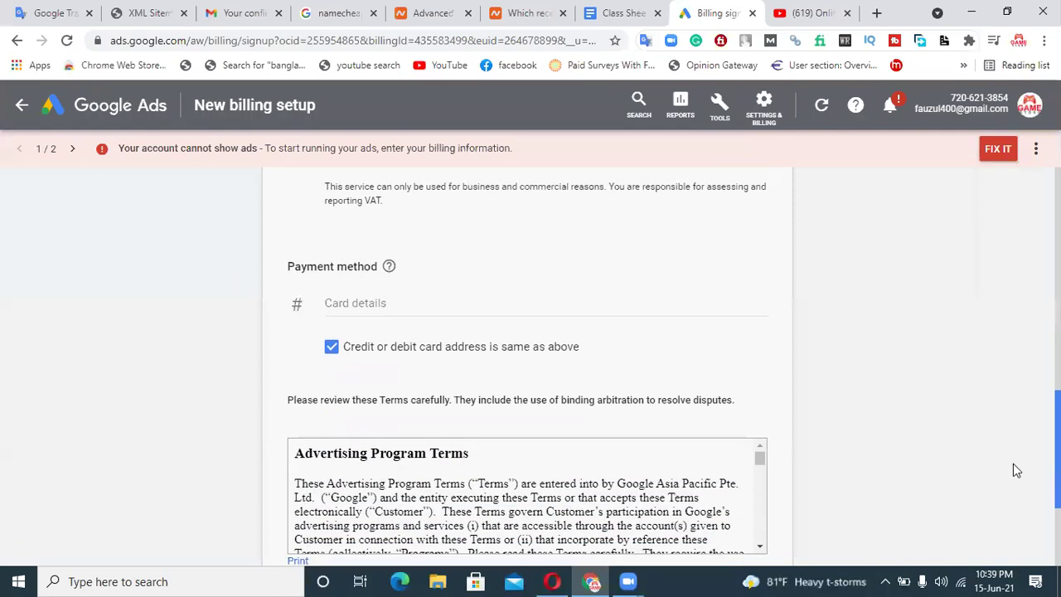
scroll(1016, 470, "down", 2)
scroll(1019, 512, "up", 10)
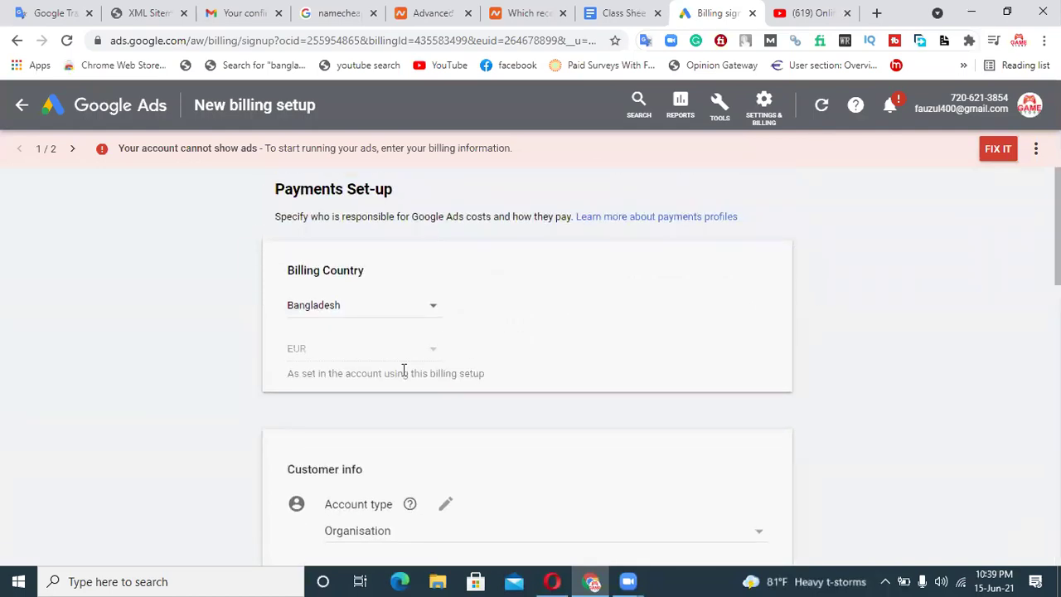
left_click(413, 319)
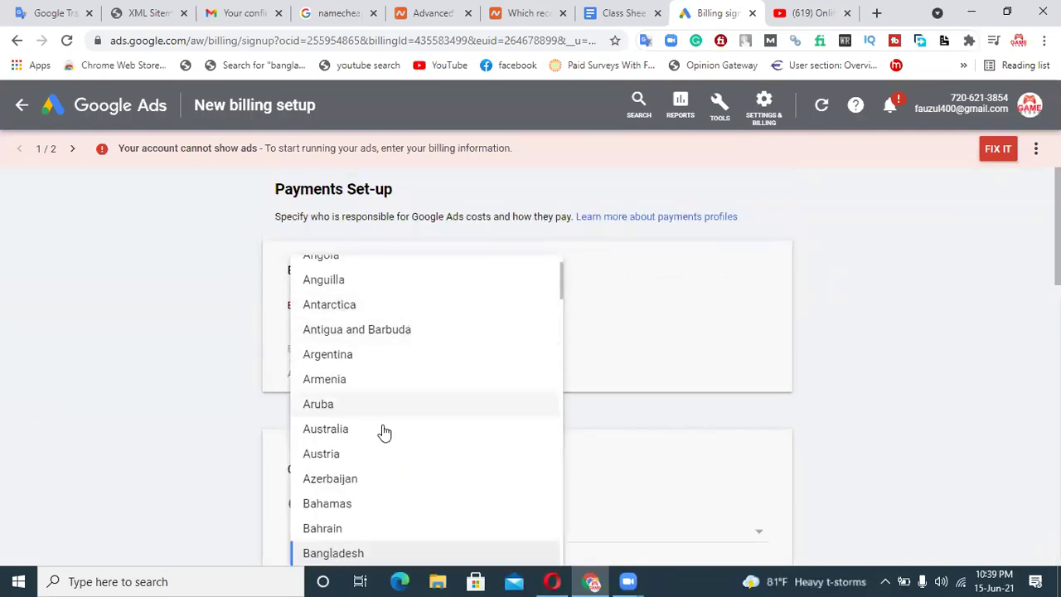
left_click(343, 555)
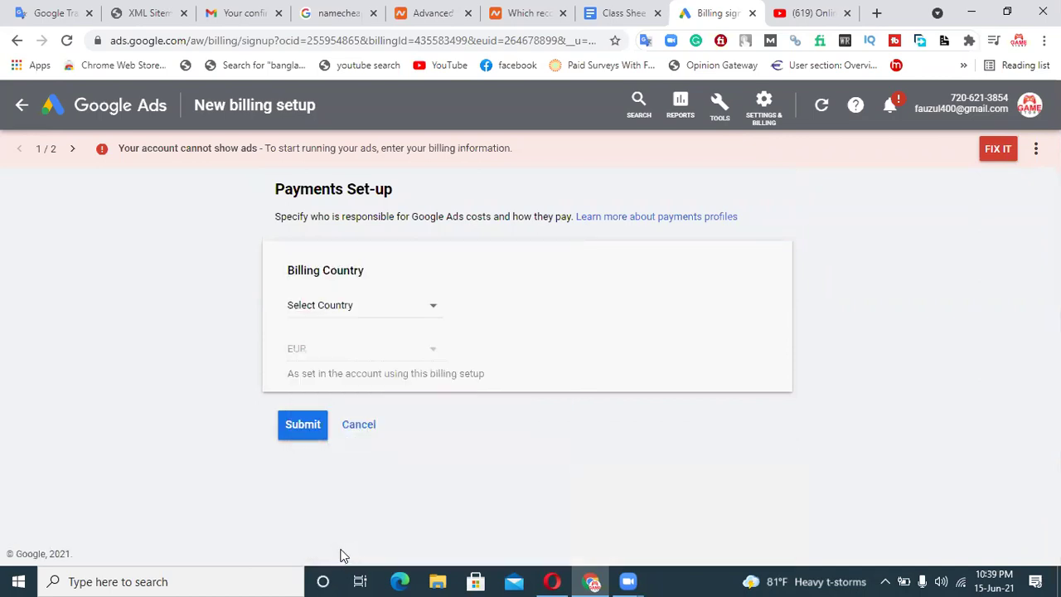
left_click(354, 304)
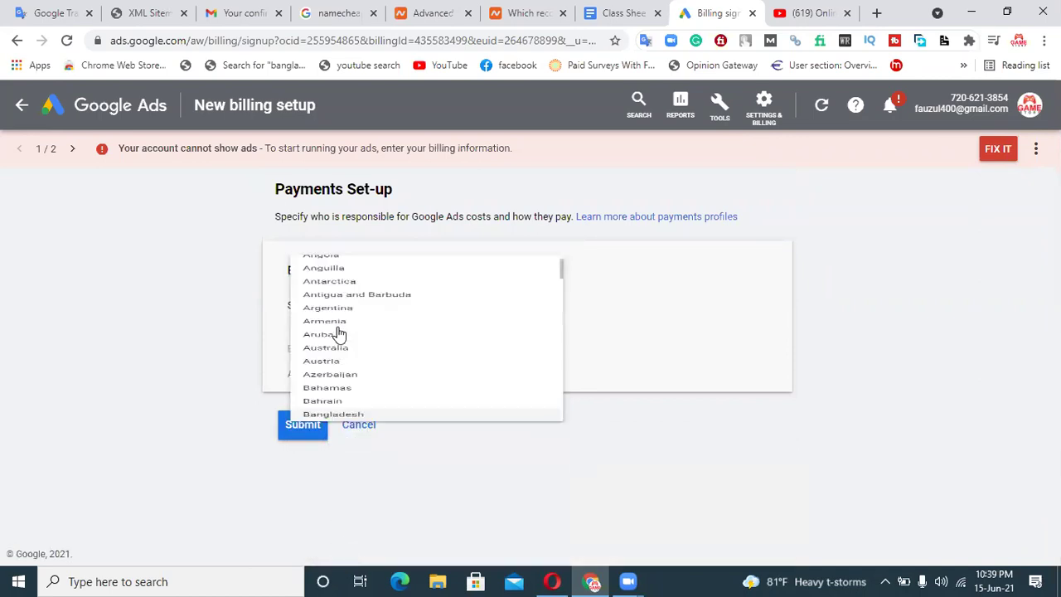
left_click(328, 378)
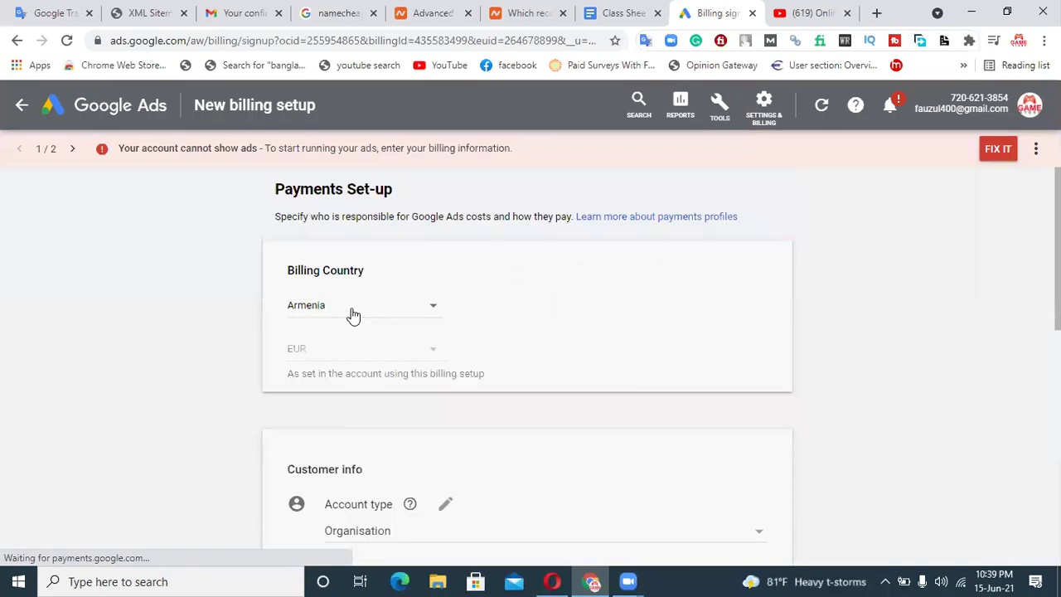
left_click(351, 313)
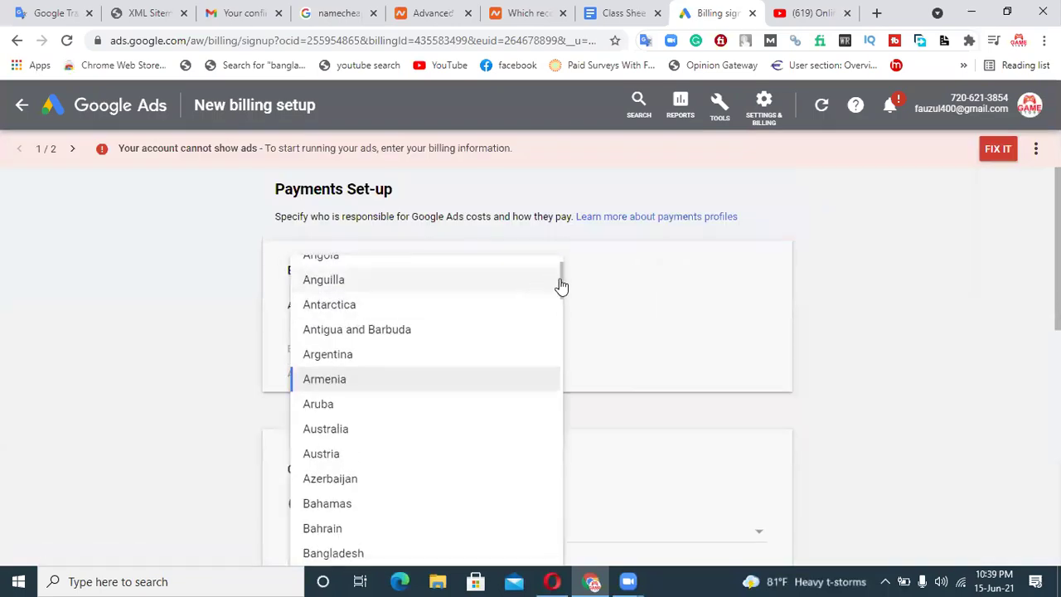
mouse_move(561, 278)
left_mouse_down()
mouse_move(566, 315)
mouse_move(566, 284)
left_mouse_up()
left_click(878, 234)
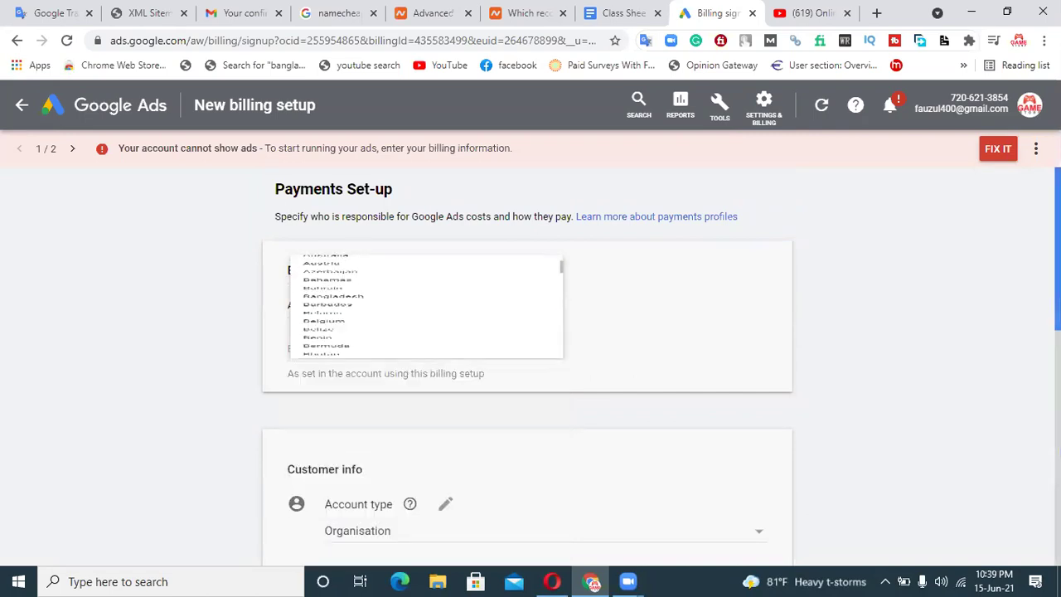
left_click(1032, 100)
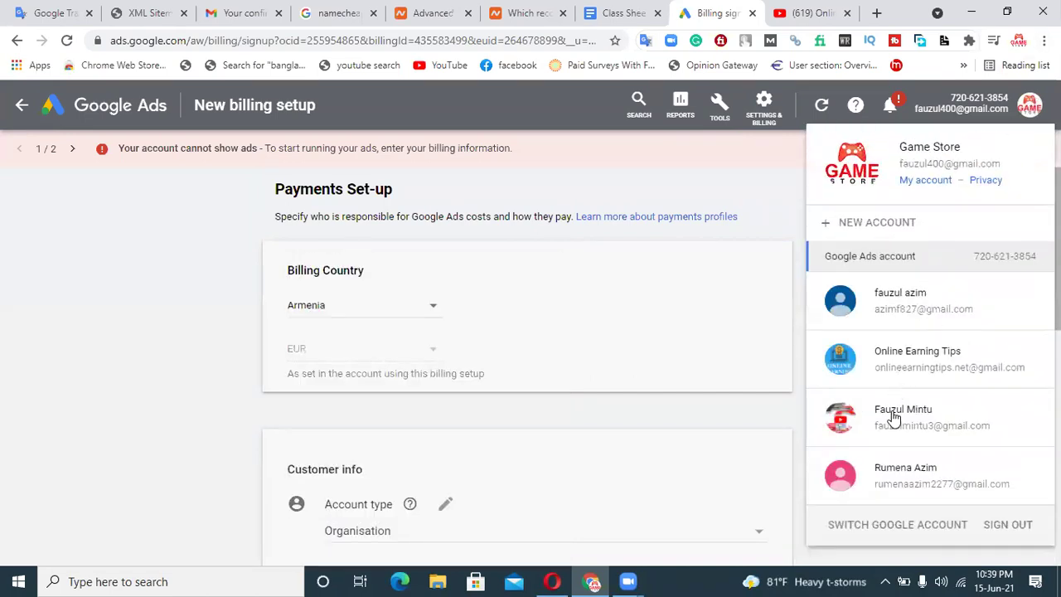
Step: Switch to another Google account and start a new campaign from its overview
left_click(891, 418)
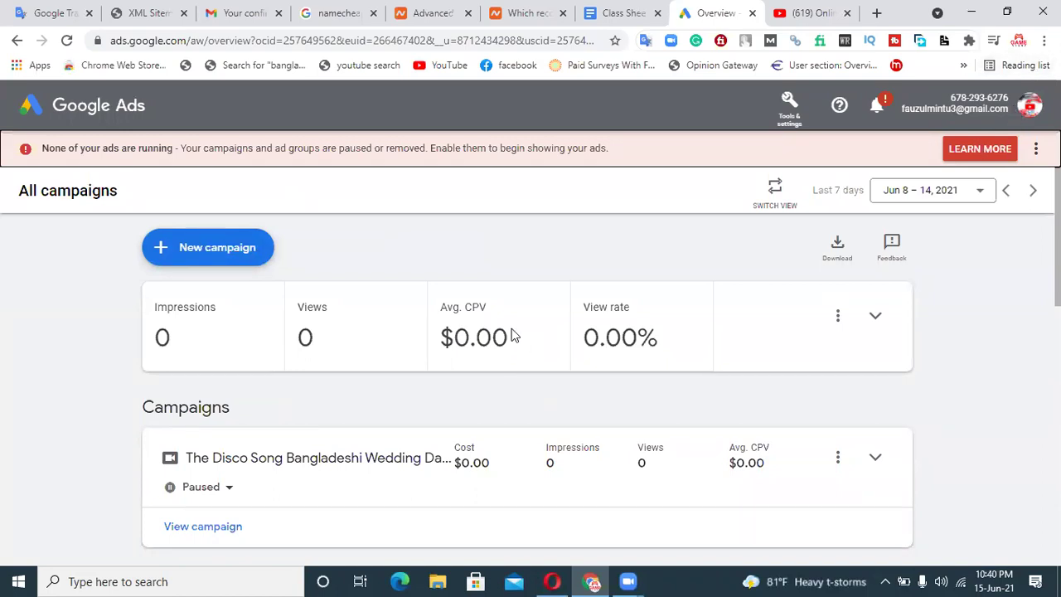
left_click(184, 250)
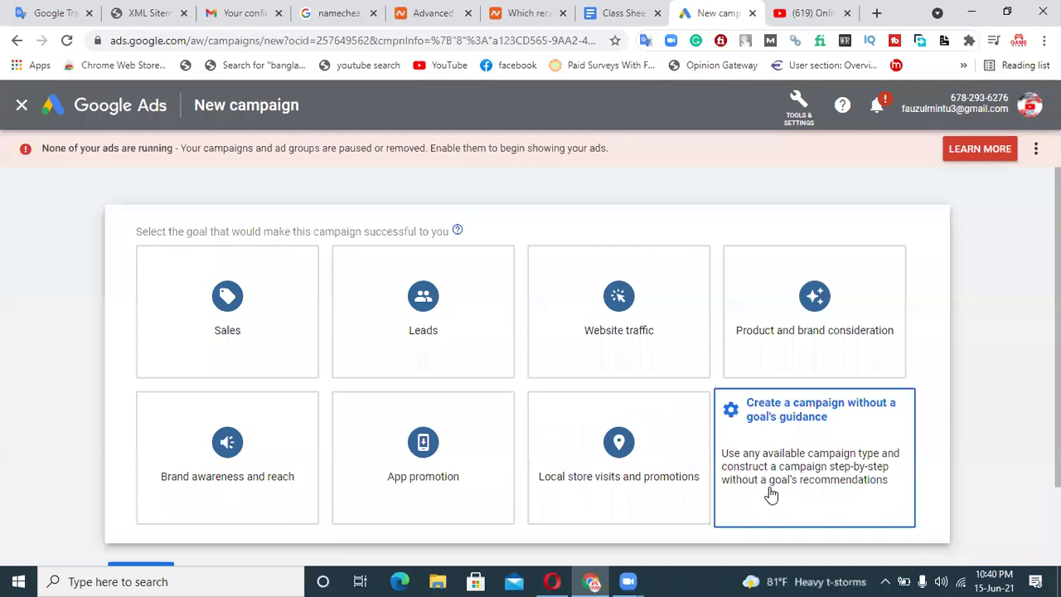
Step: Pick 'Create a campaign without a goal's guidance' on the New campaign page
scroll(1010, 253, "down", 1)
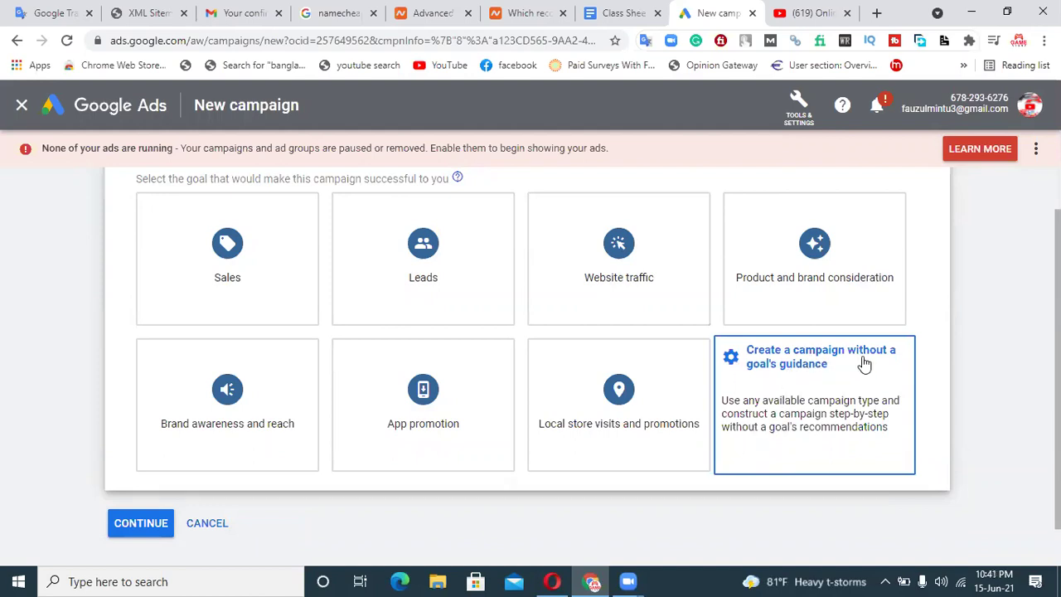
left_click(810, 402)
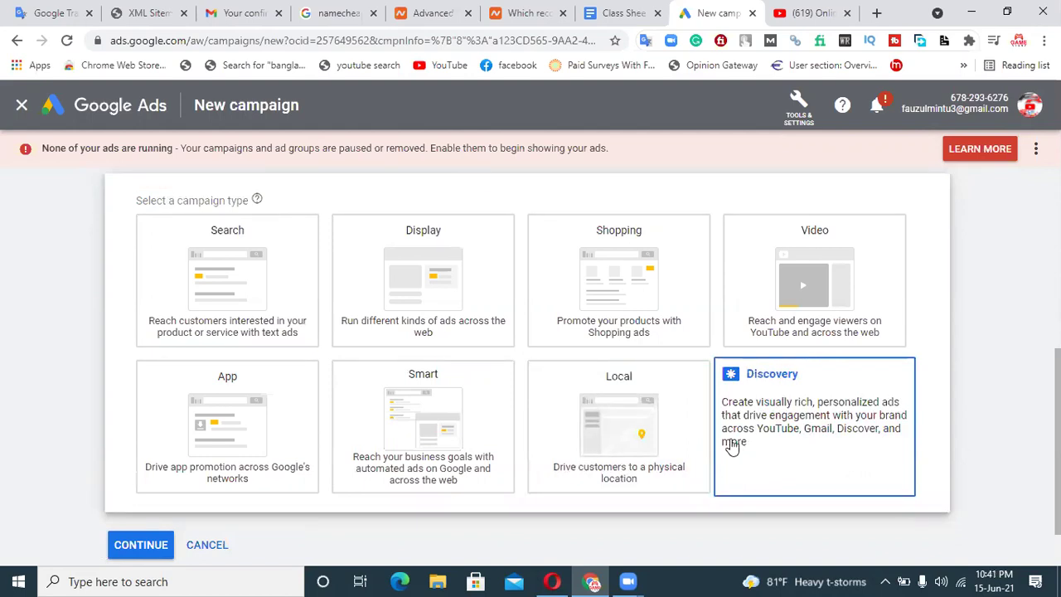
Step: Make the campaign a Video campaign with the Custom video campaign subtype
left_click(800, 310)
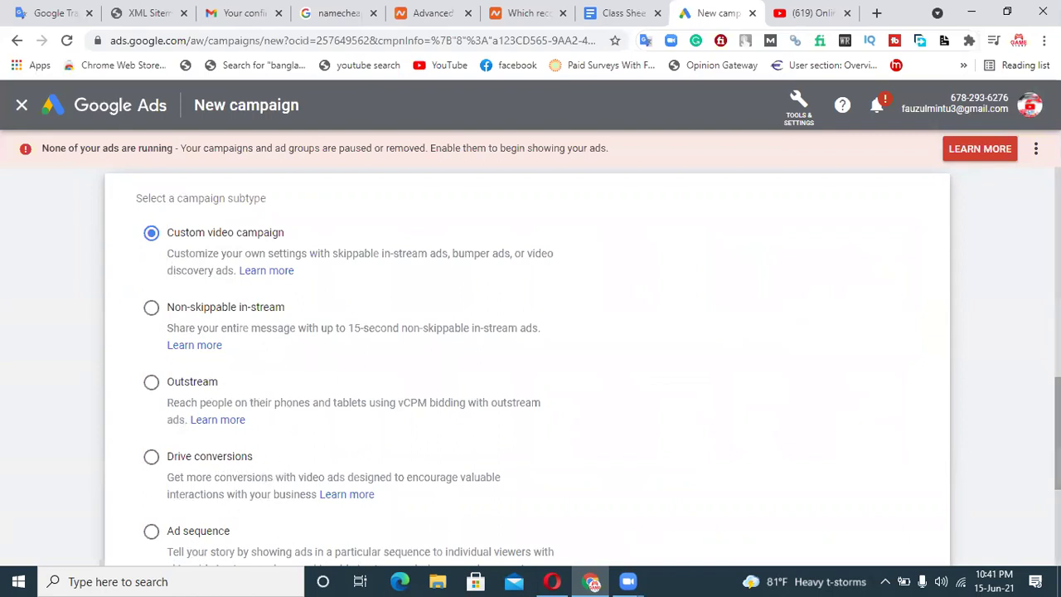
scroll(531, 365, "down", 2)
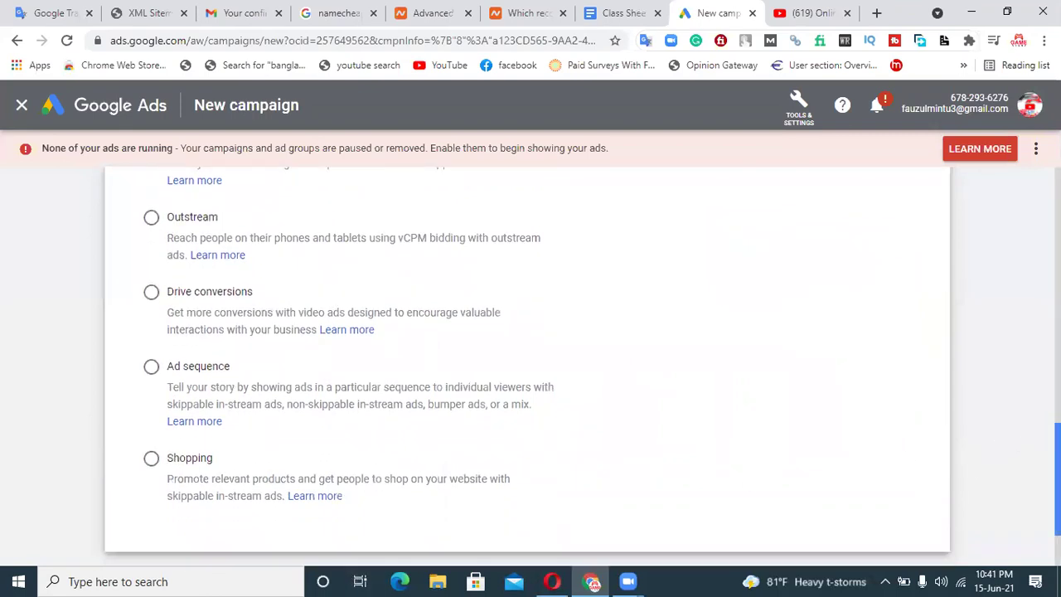
scroll(253, 435, "up", 3)
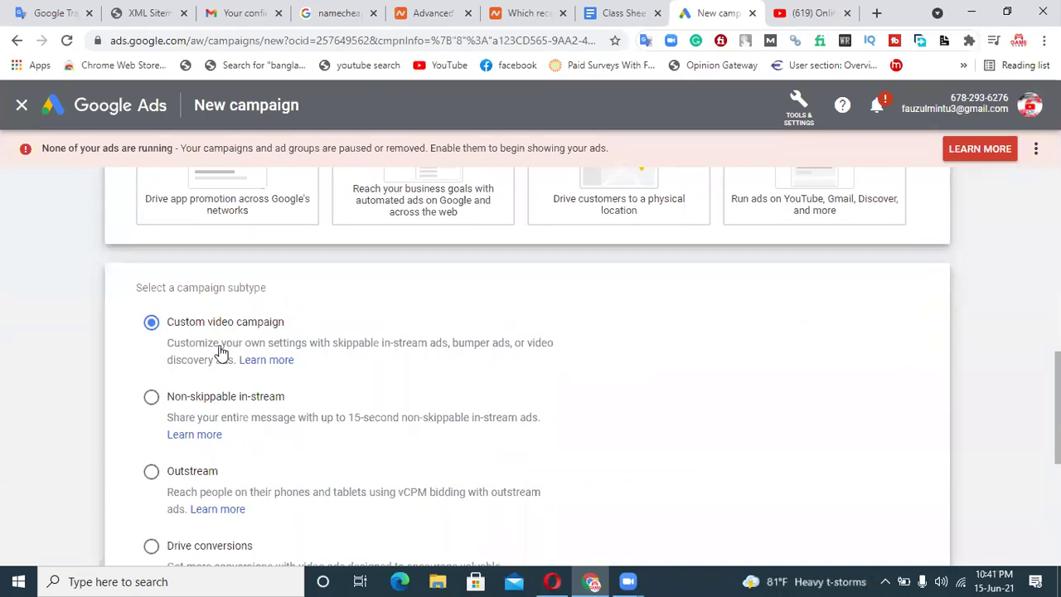
scroll(1055, 406, "down", 4)
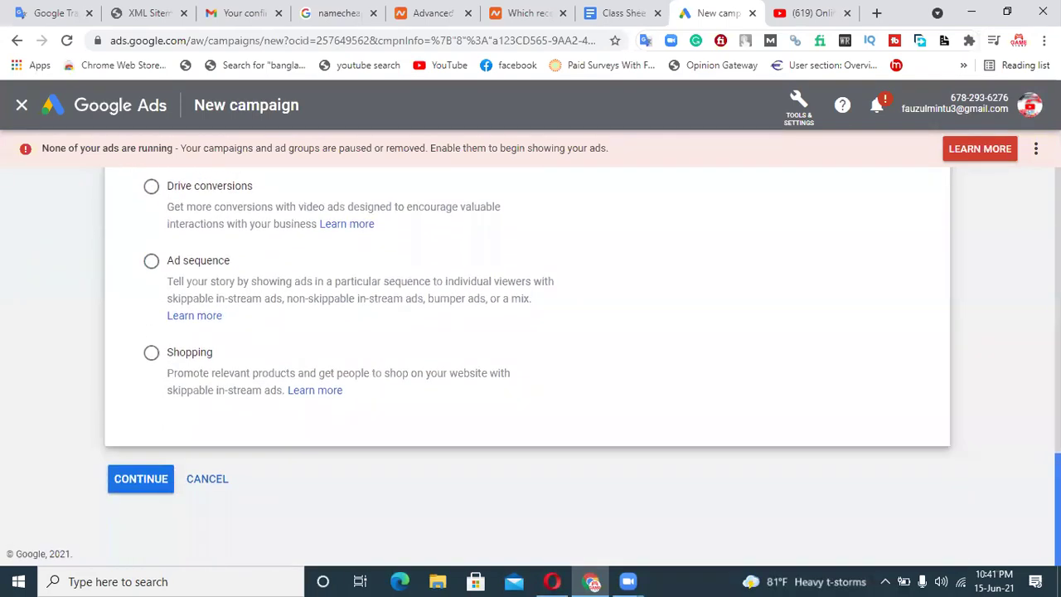
left_click(146, 478)
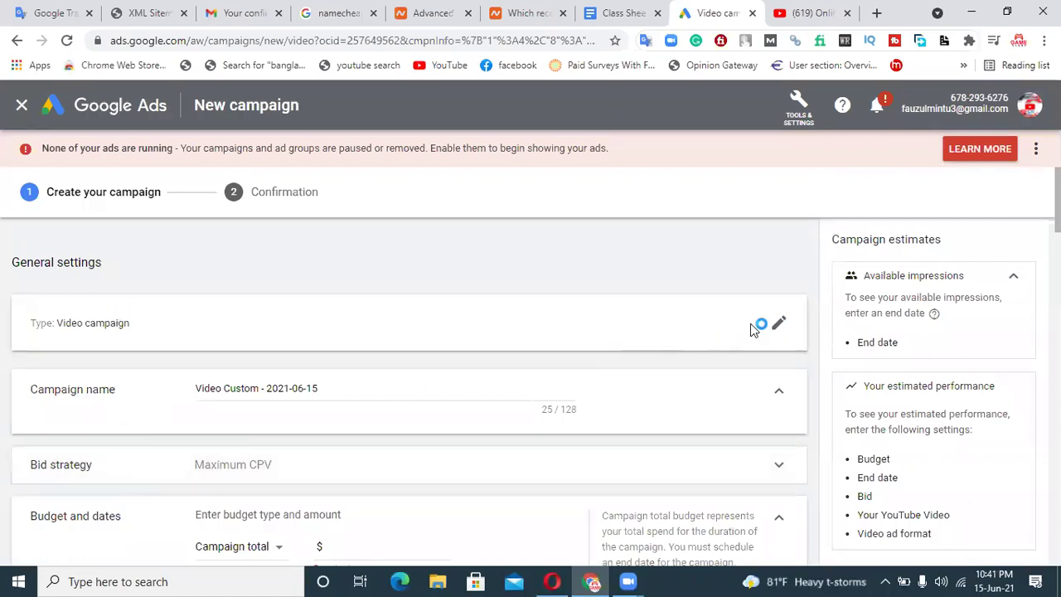
Step: Re-edit the campaign type, reselecting no goal guidance and Video, and proceed
left_click(779, 322)
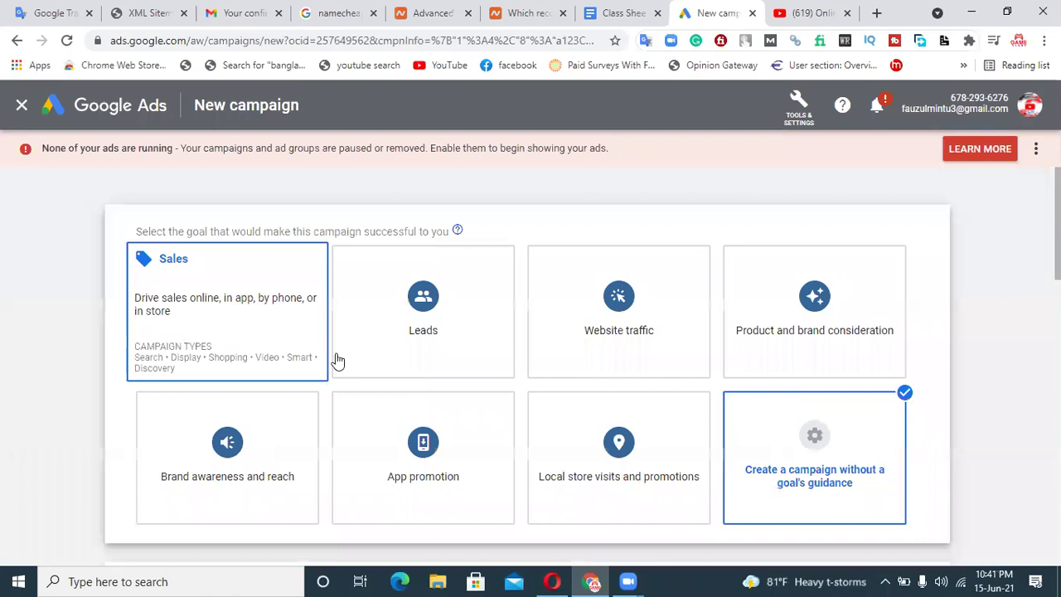
left_click(788, 485)
scroll(930, 348, "down", 1)
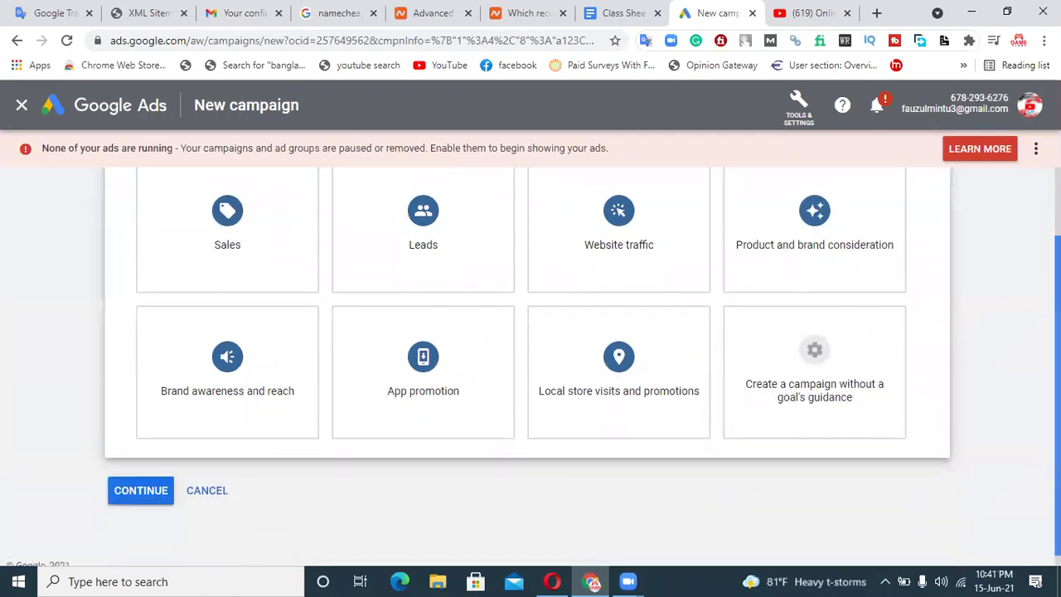
left_click(817, 379)
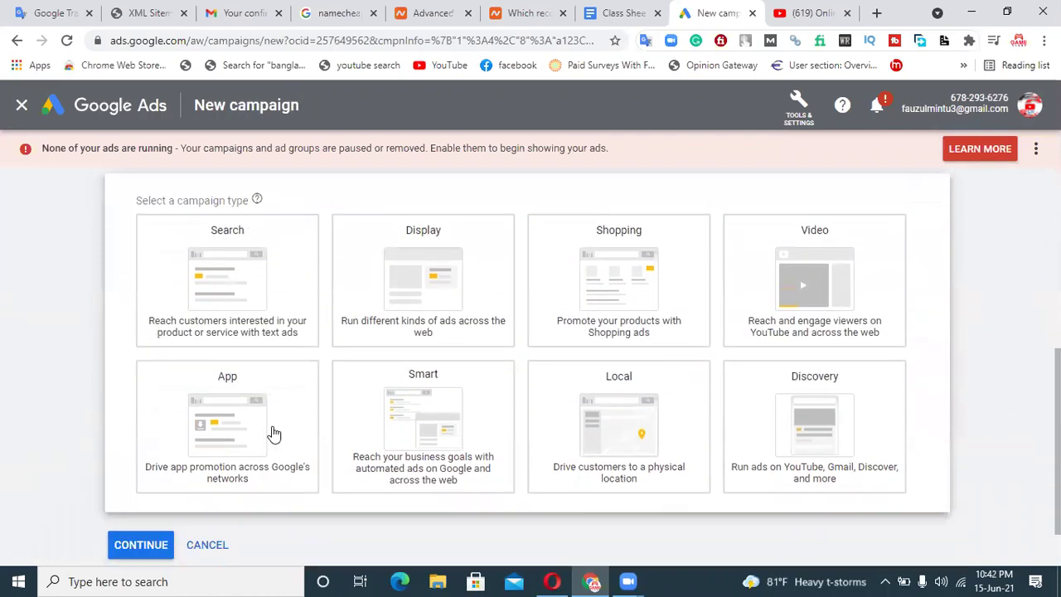
left_click(807, 273)
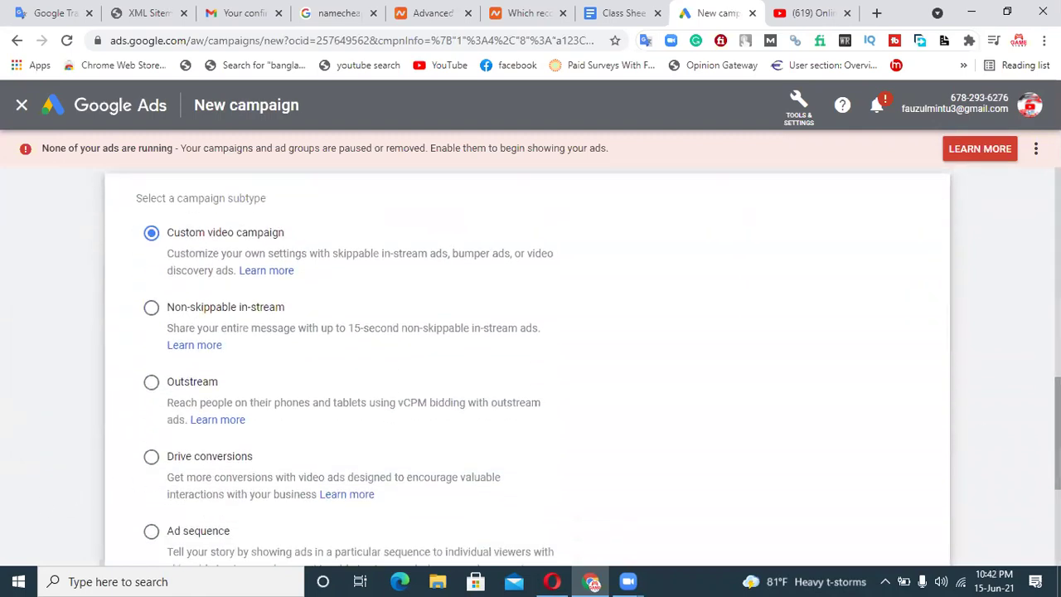
scroll(139, 483, "down", 3)
left_click(115, 506)
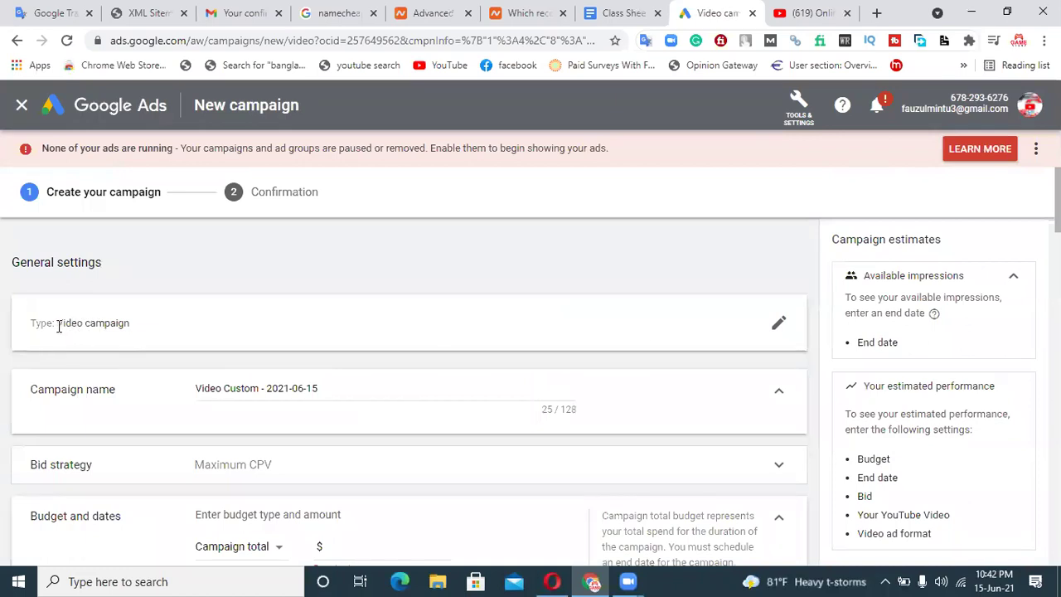
Step: Reselect the no-goal Video type once more and continue to the general settings
left_click(779, 324)
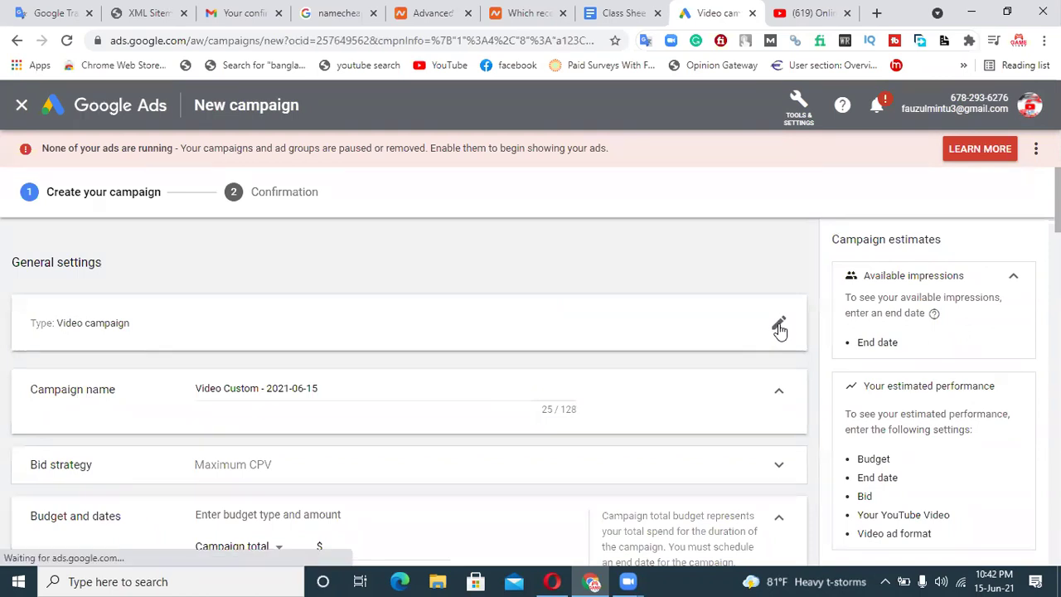
scroll(878, 390, "down", 2)
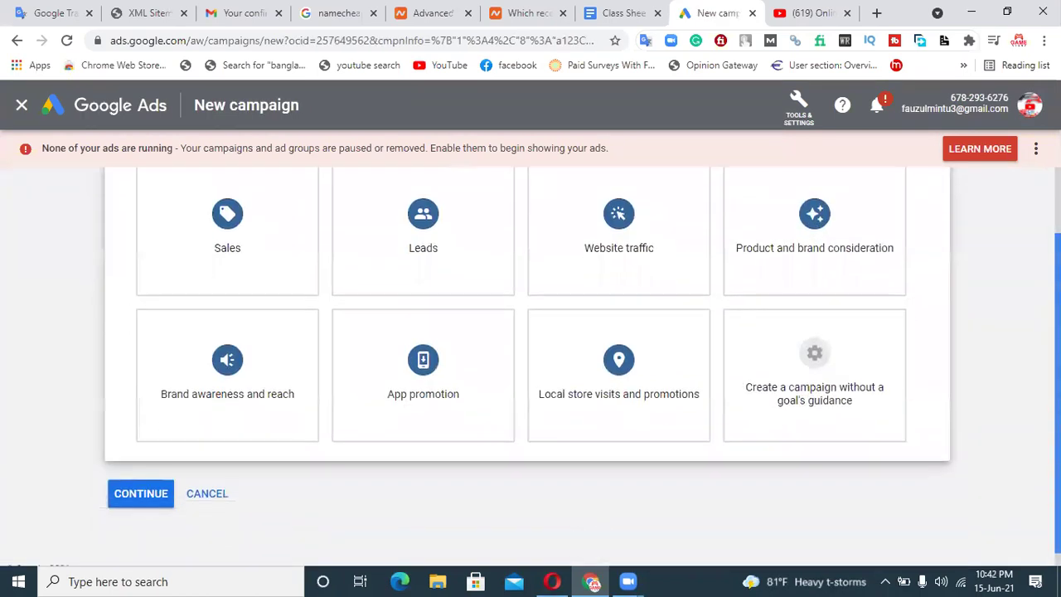
left_click(878, 389)
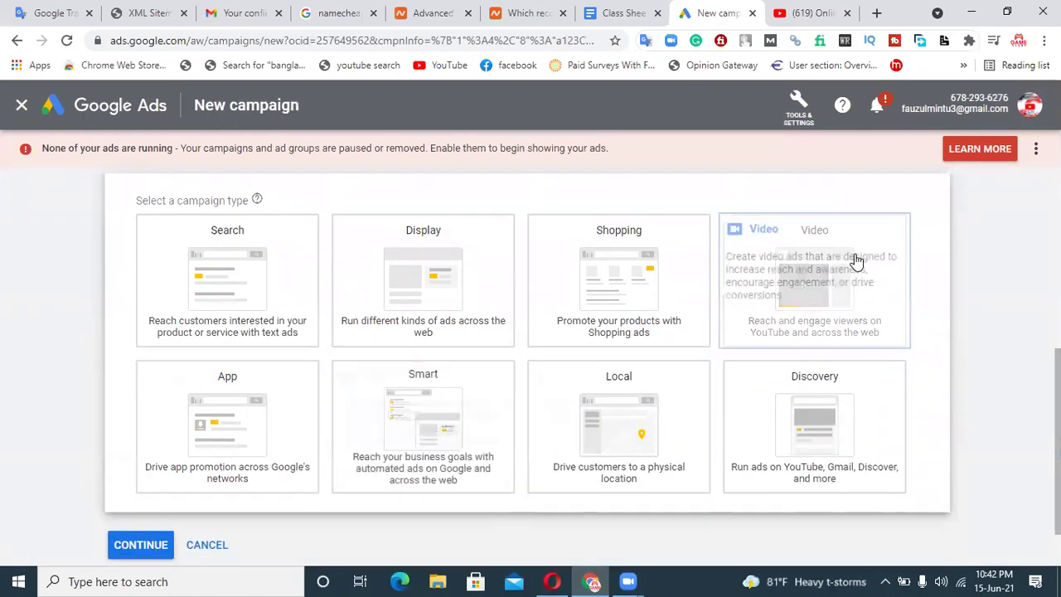
left_click(815, 274)
scroll(235, 549, "down", 3)
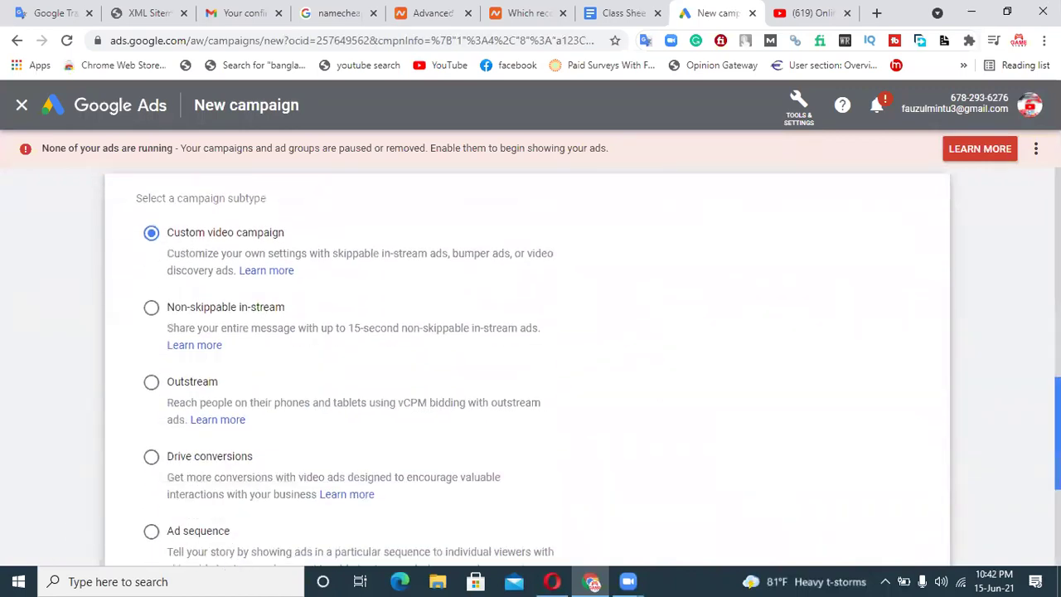
scroll(234, 549, "down", 2)
scroll(199, 525, "down", 2)
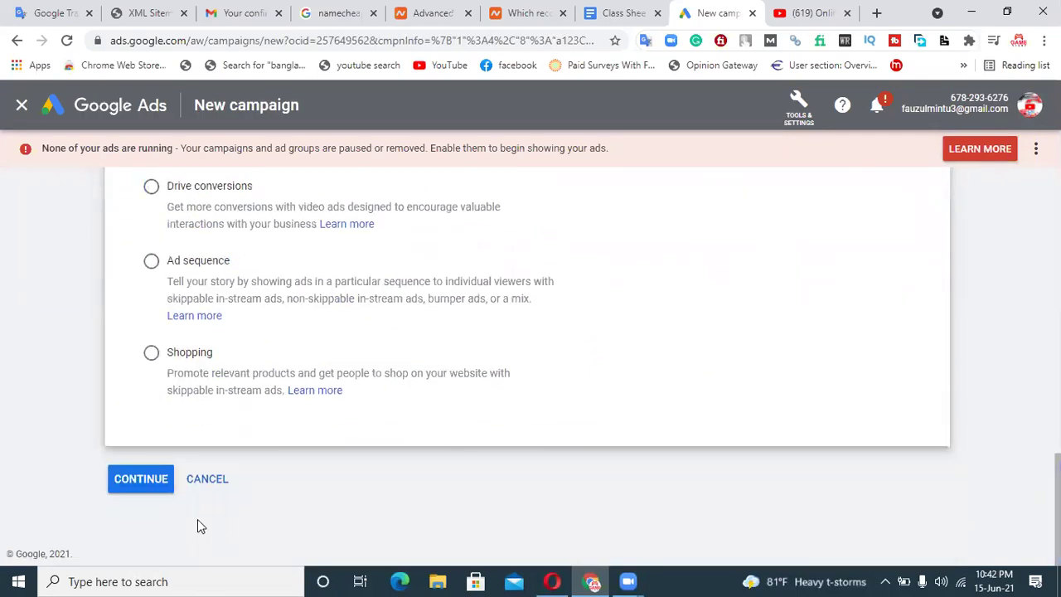
left_click(141, 489)
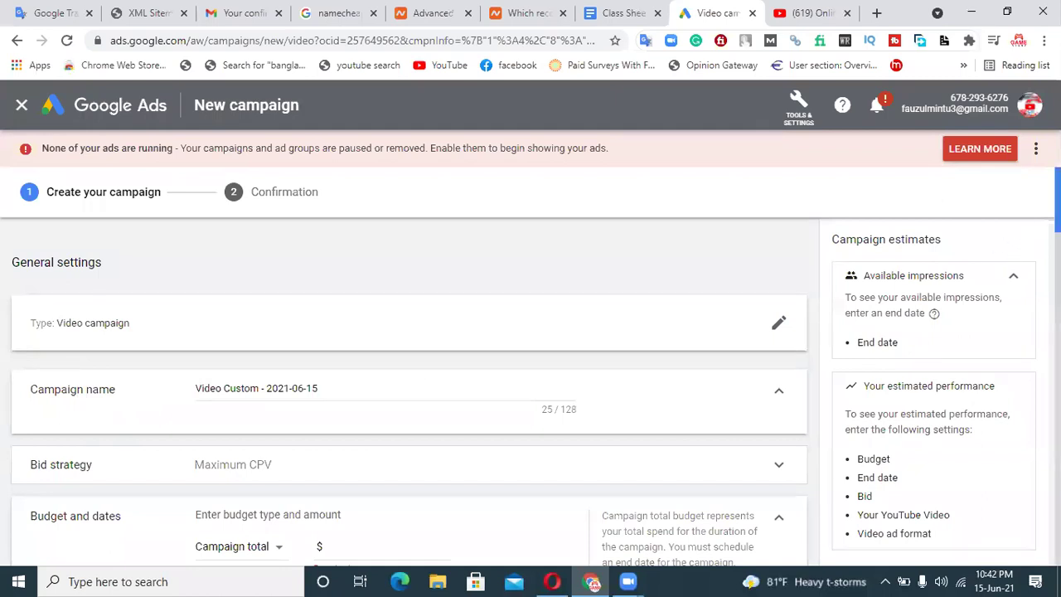
scroll(205, 235, "down", 2)
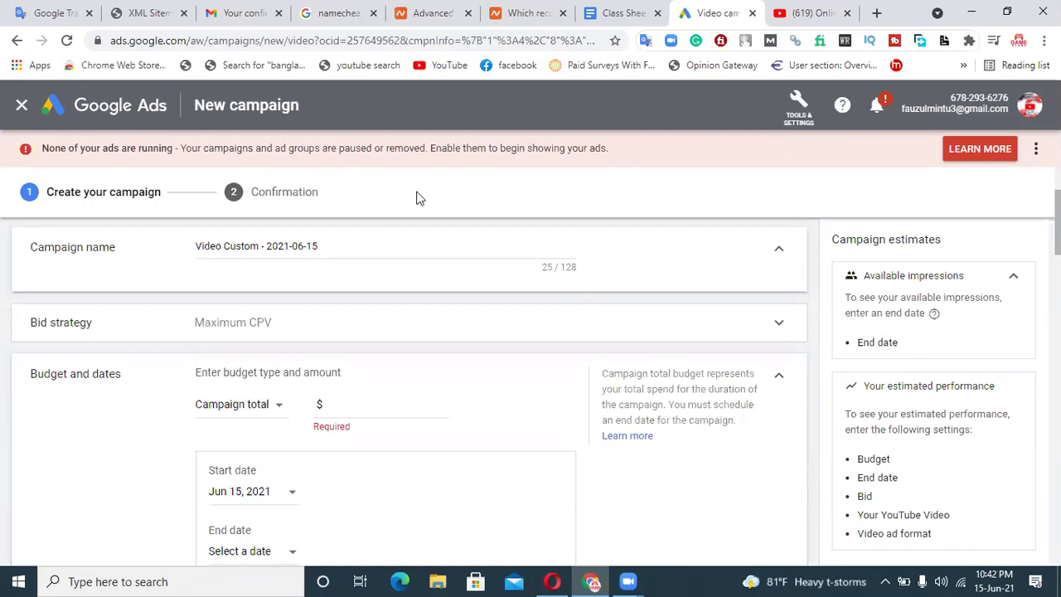
left_click(810, 13)
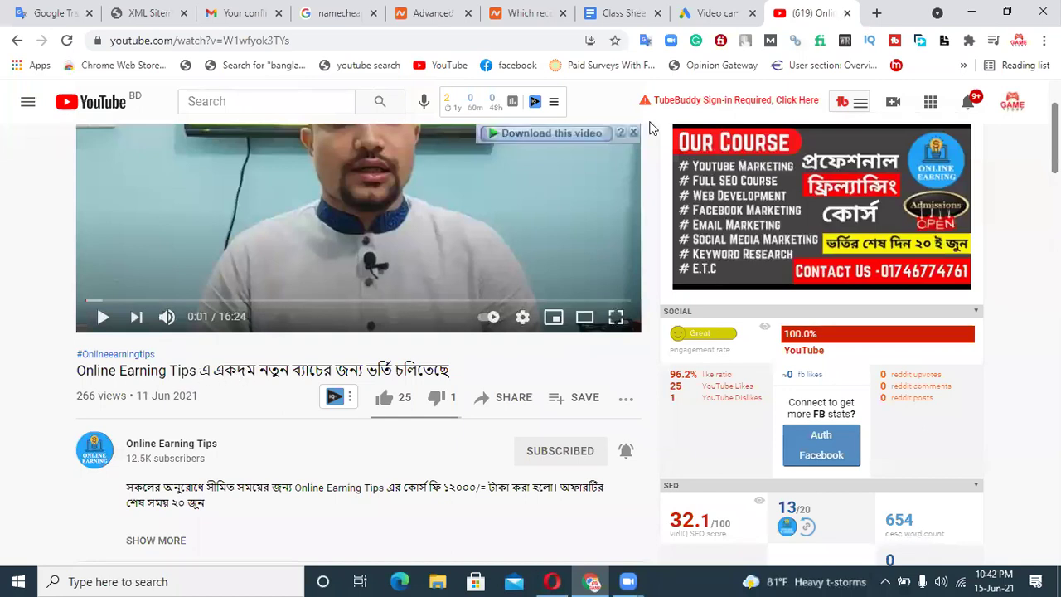
left_click(692, 16)
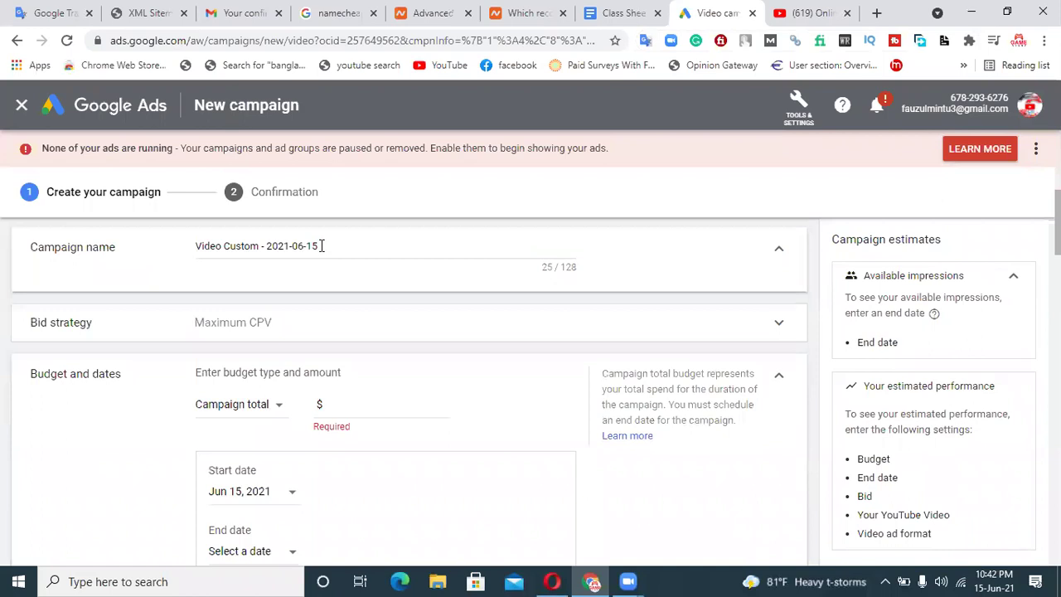
left_click(783, 13)
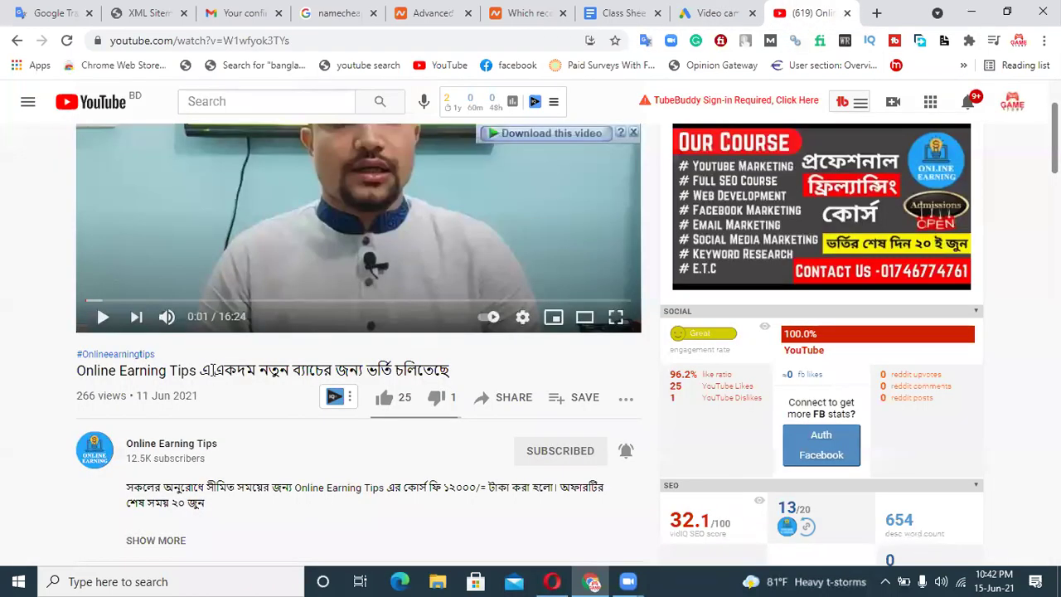
left_click(700, 14)
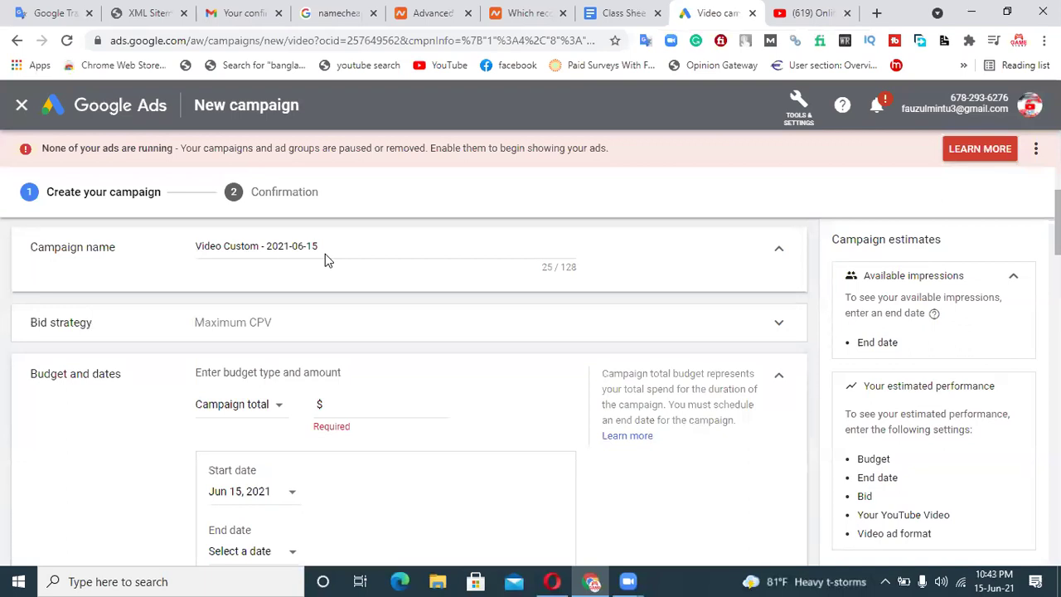
Step: Replace the dated default campaign name with '15th Campaign'
left_click_drag(317, 246, 194, 262)
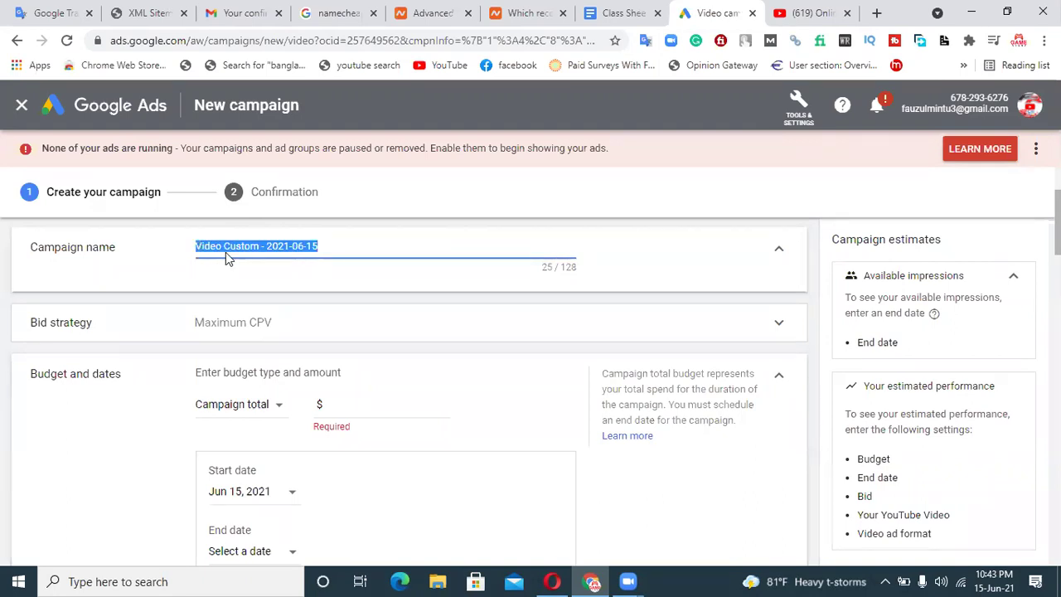
key("BackSpace")
type("15th")
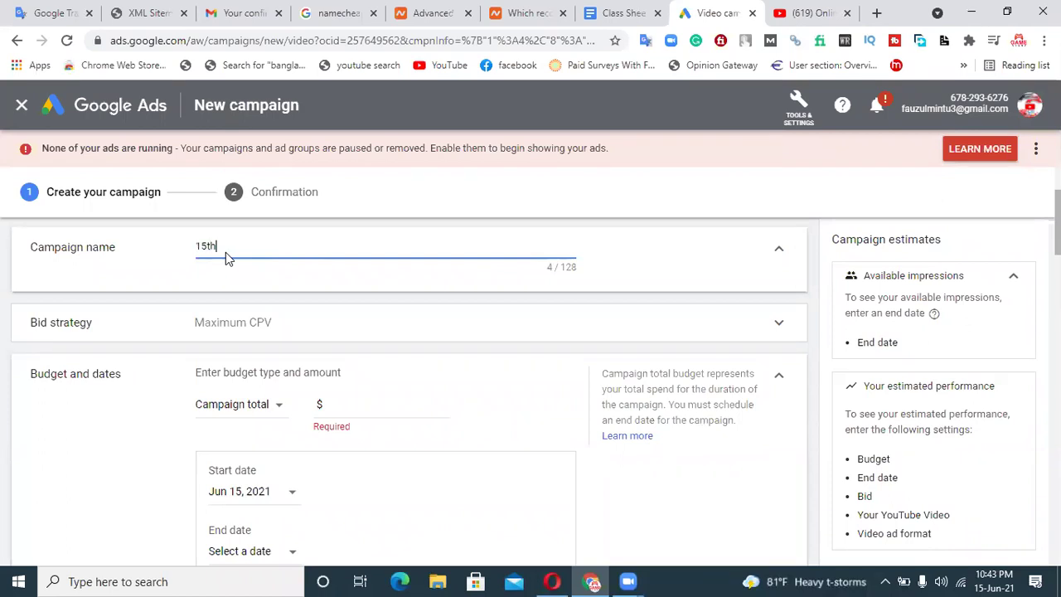
type(" Campaign")
left_click(234, 270)
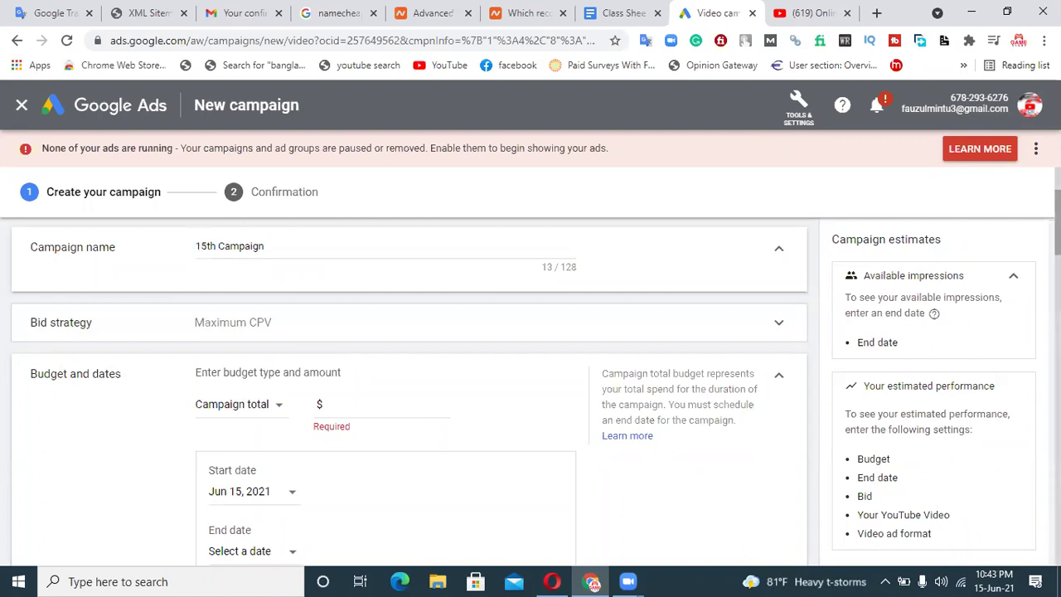
scroll(1056, 219, "down", 1)
scroll(1056, 219, "down", 1)
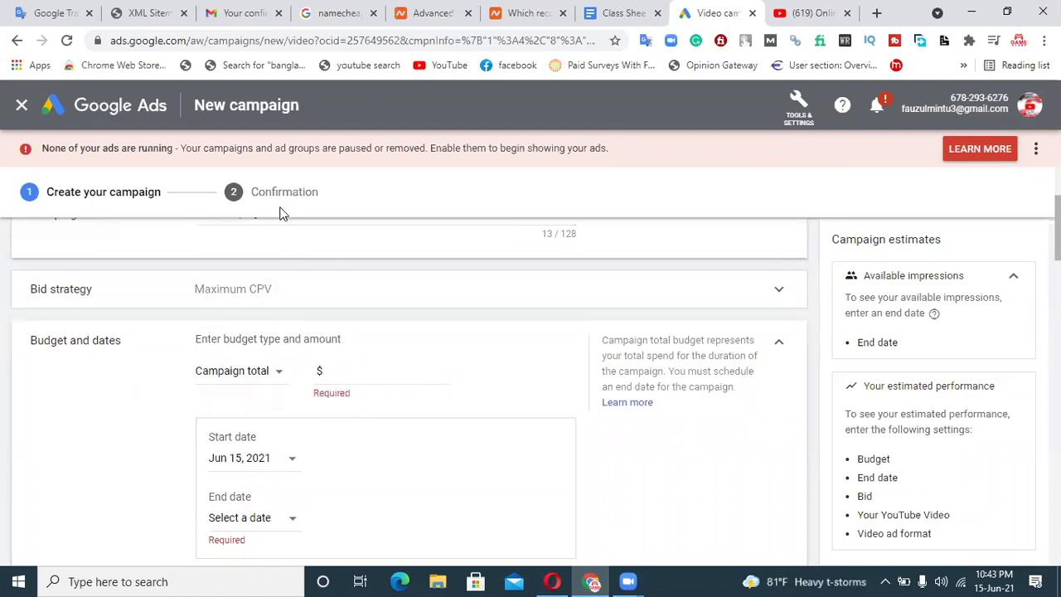
Step: Enter a campaign total budget of $2.00
left_click(358, 372)
type("2.00")
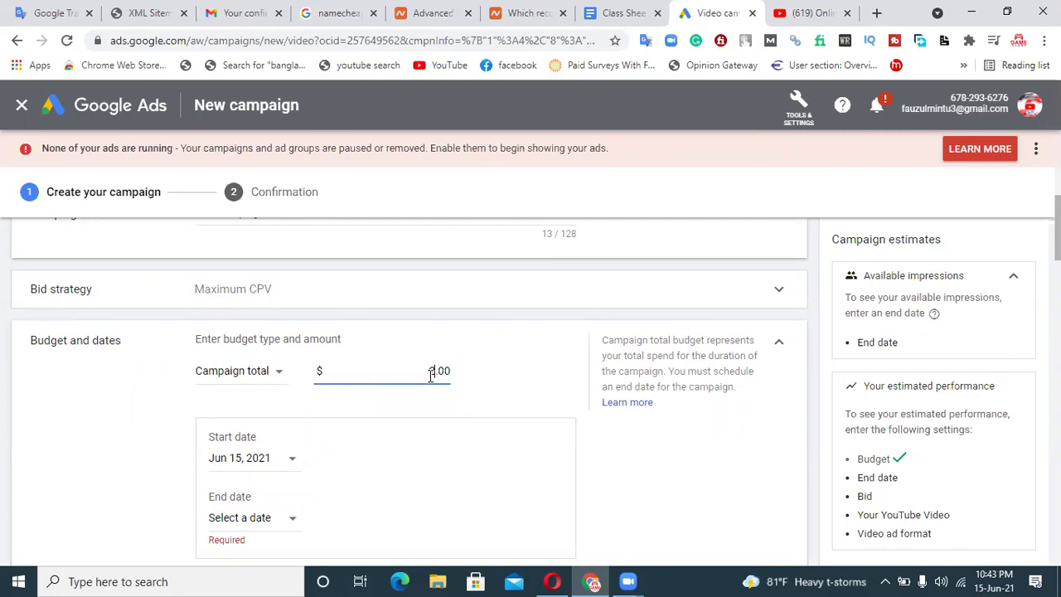
scroll(381, 314, "down", 2)
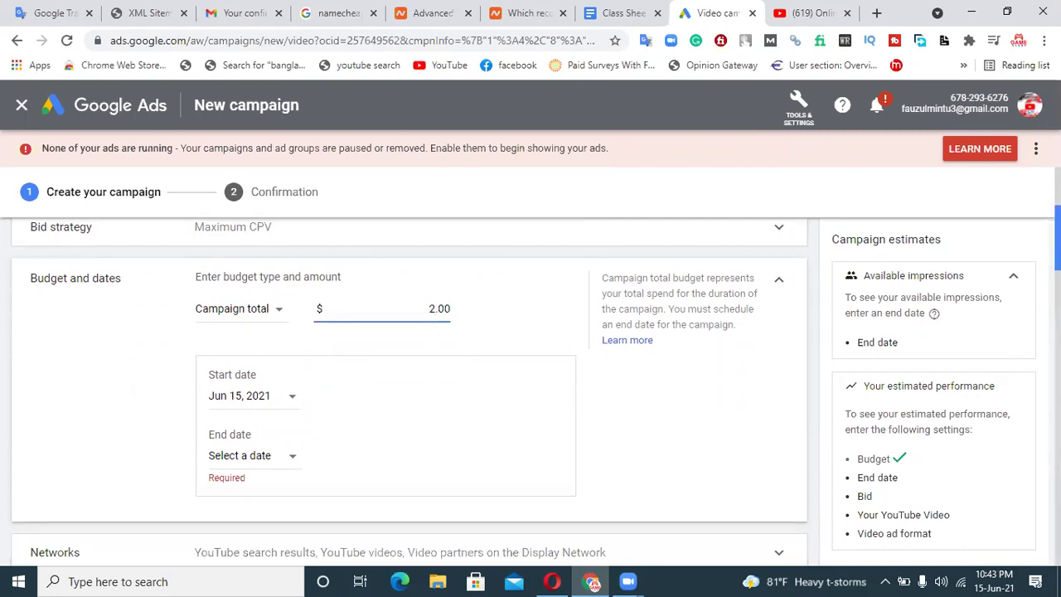
Step: Set the campaign end date to Jun 16, 2021, correcting an initial Jun 17 pick
left_click(259, 395)
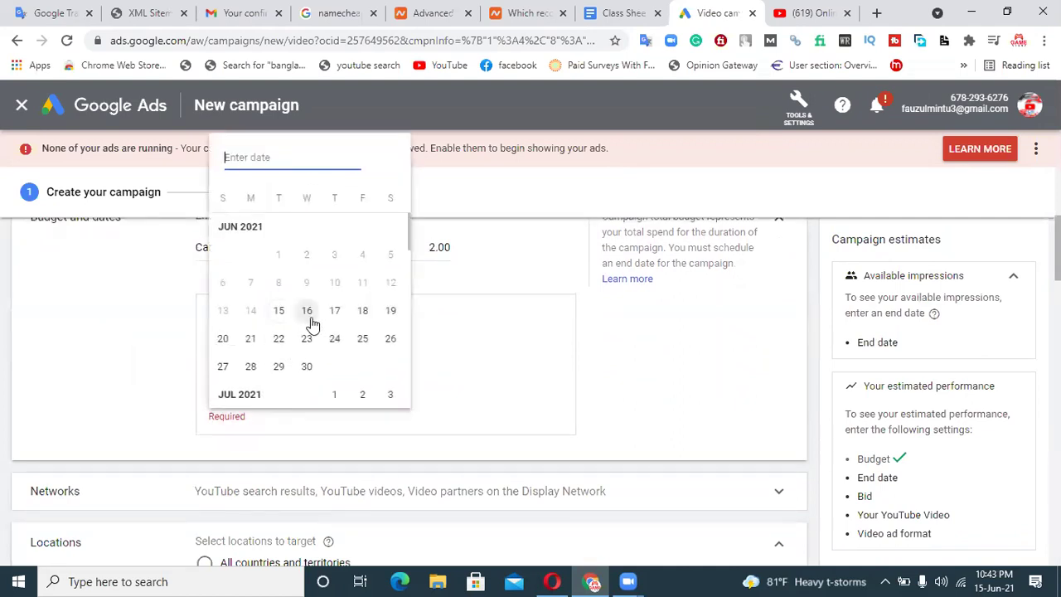
left_click(335, 311)
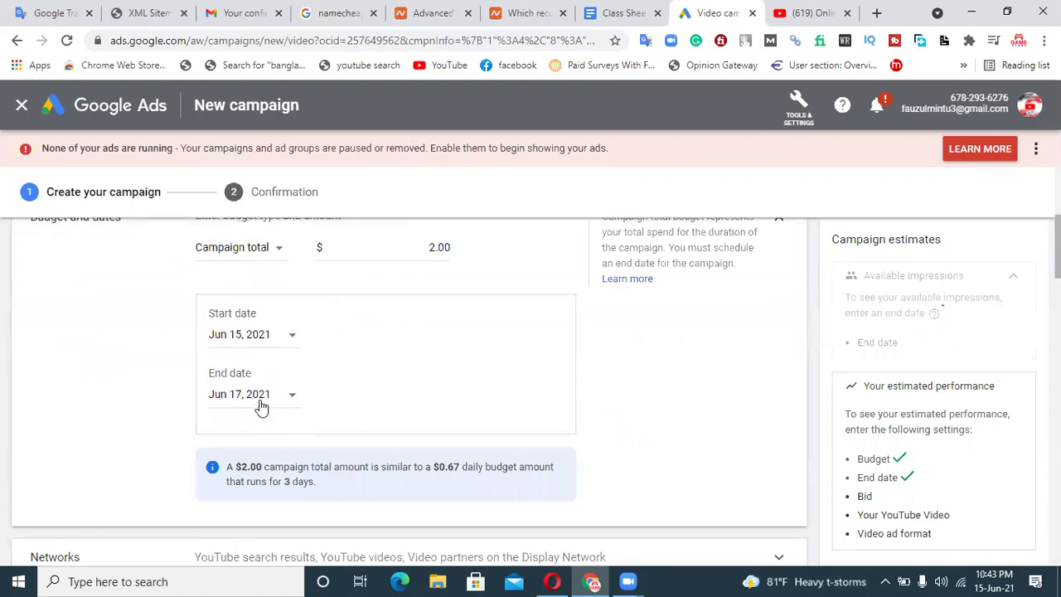
left_click(261, 405)
left_click(307, 310)
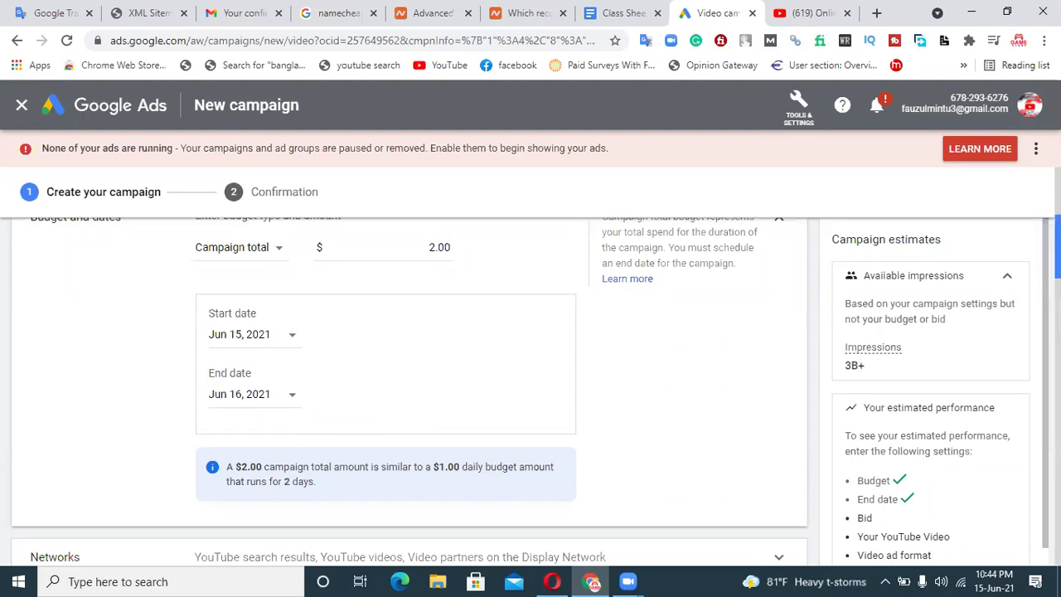
Step: Untick Display Network video partners and choose All countries and territories for locations
scroll(1025, 291, "down", 2)
scroll(408, 389, "down", 1)
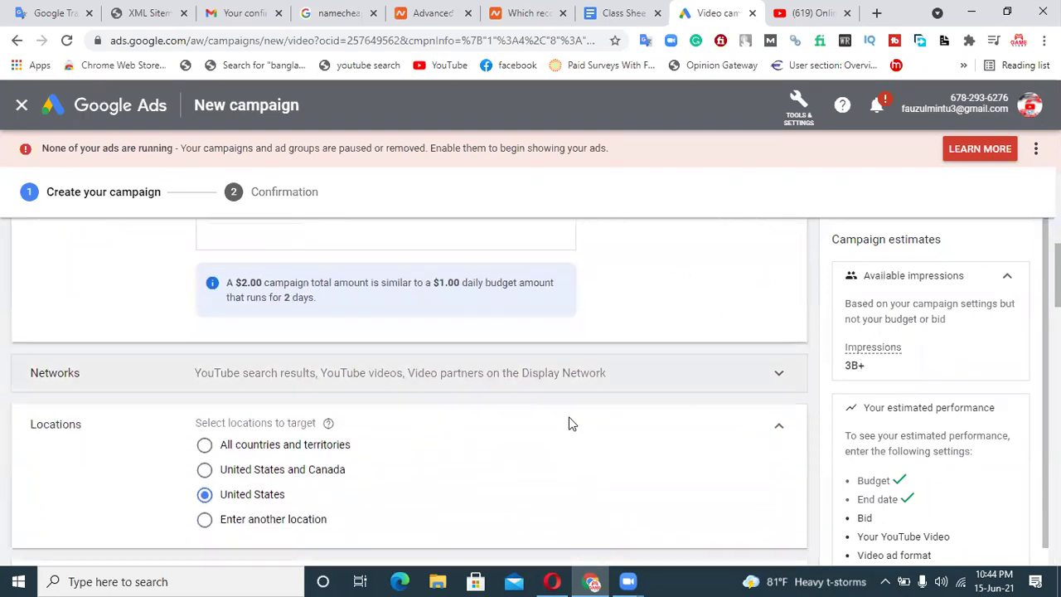
left_click(375, 381)
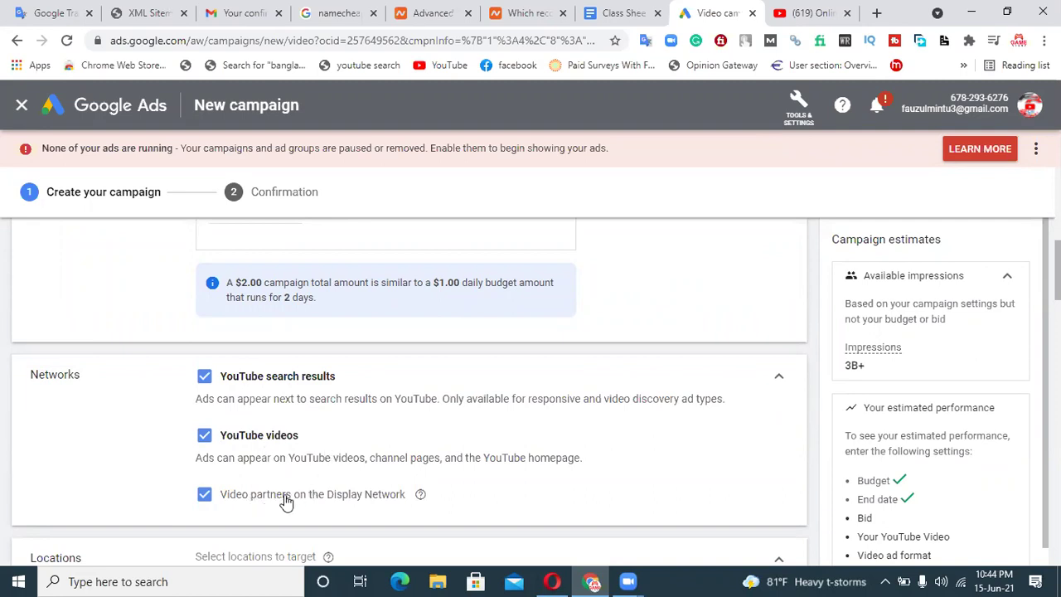
left_click(205, 495)
scroll(971, 343, "down", 3)
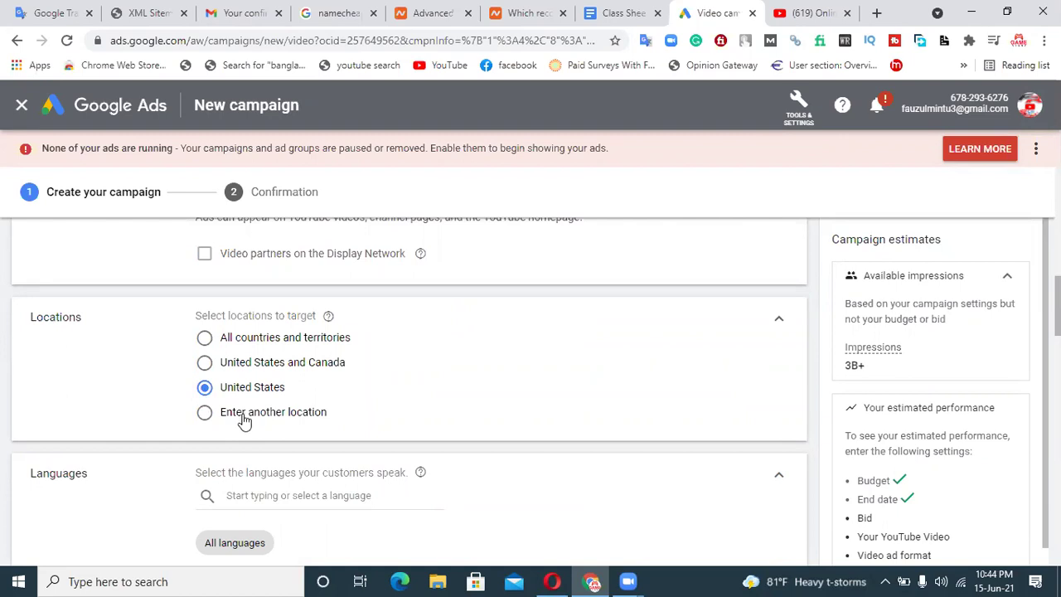
left_click(205, 338)
Step: Target Bangladesh (country) as the only location, re-adding it after an accidental removal
left_click(246, 419)
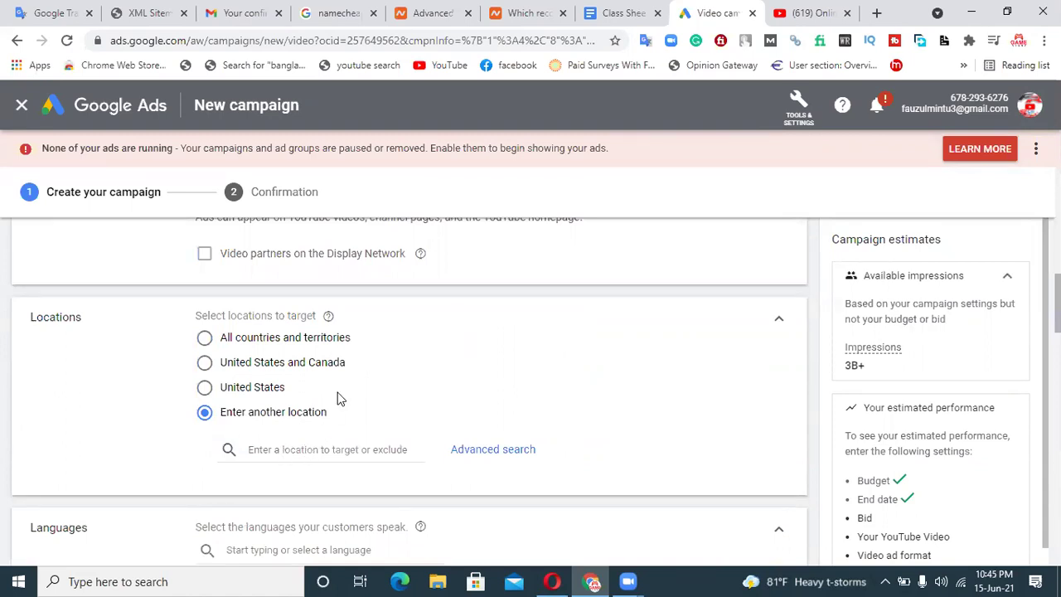
left_click(349, 448)
type("bang")
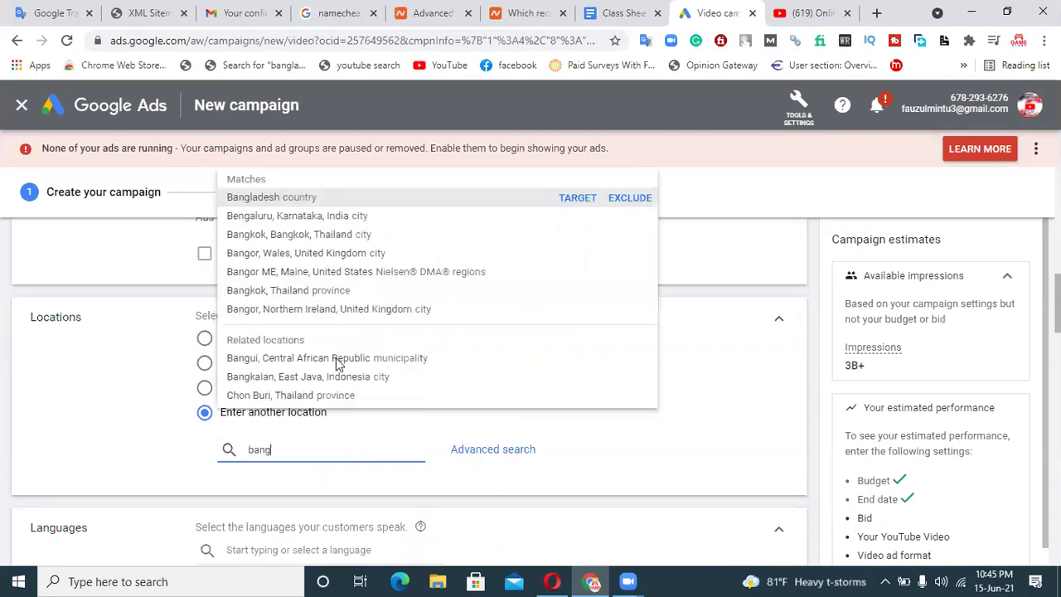
left_click(314, 198)
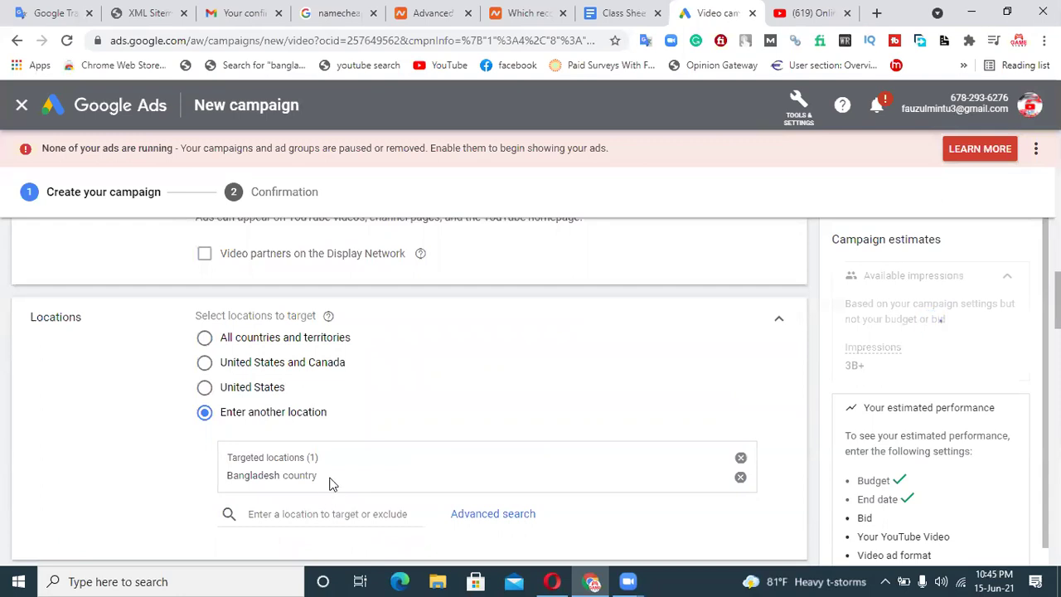
left_click(740, 458)
left_click(371, 449)
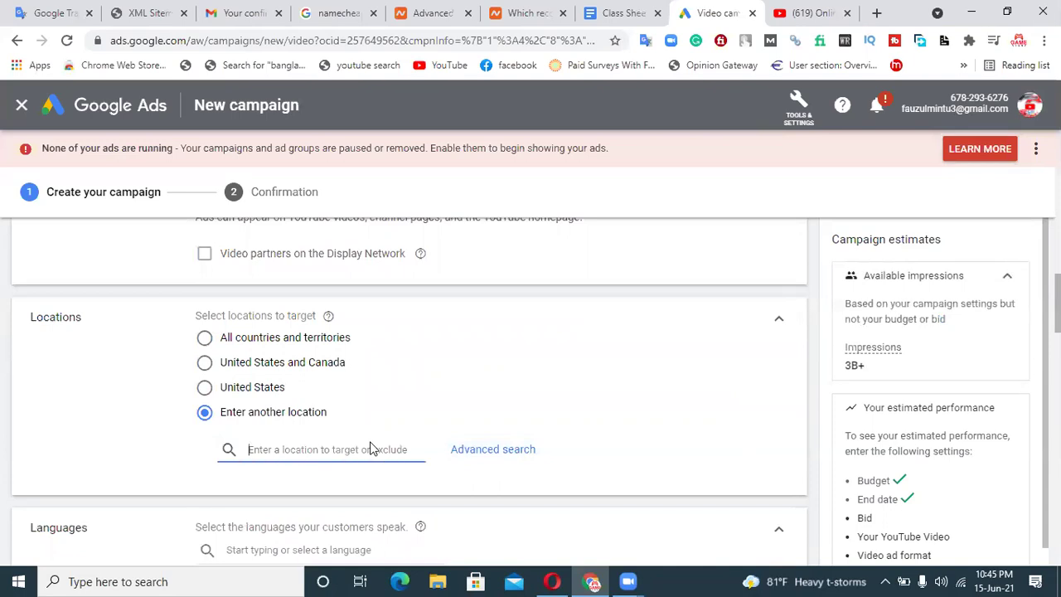
type("ban")
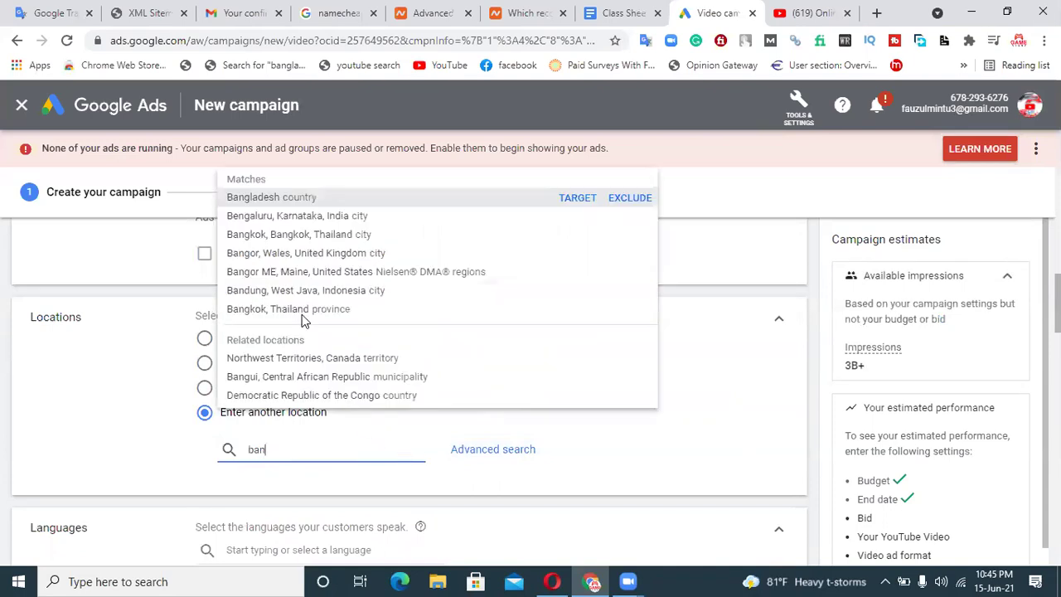
left_click(299, 198)
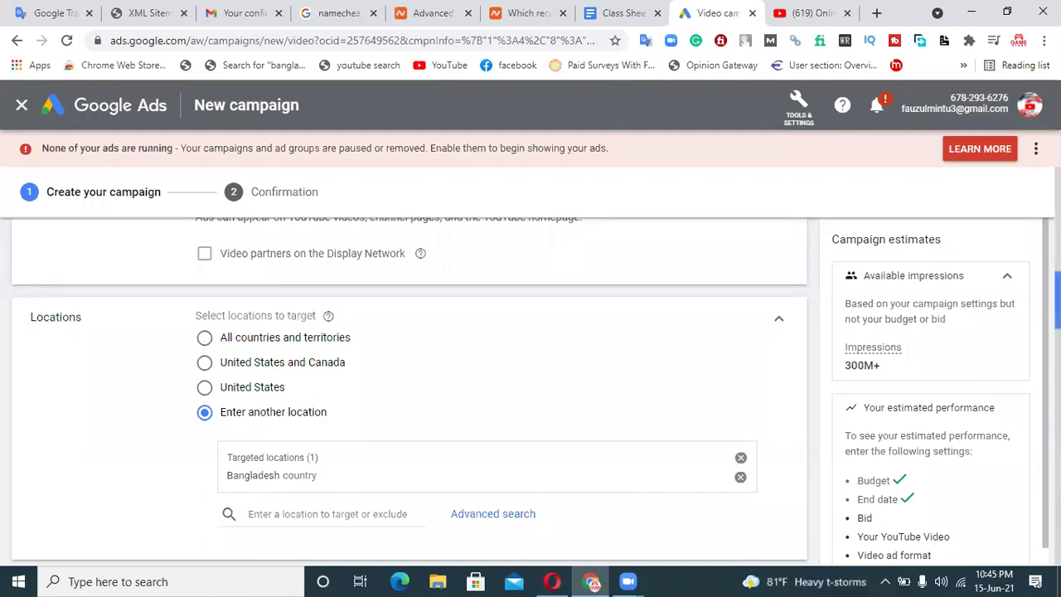
scroll(140, 346, "down", 3)
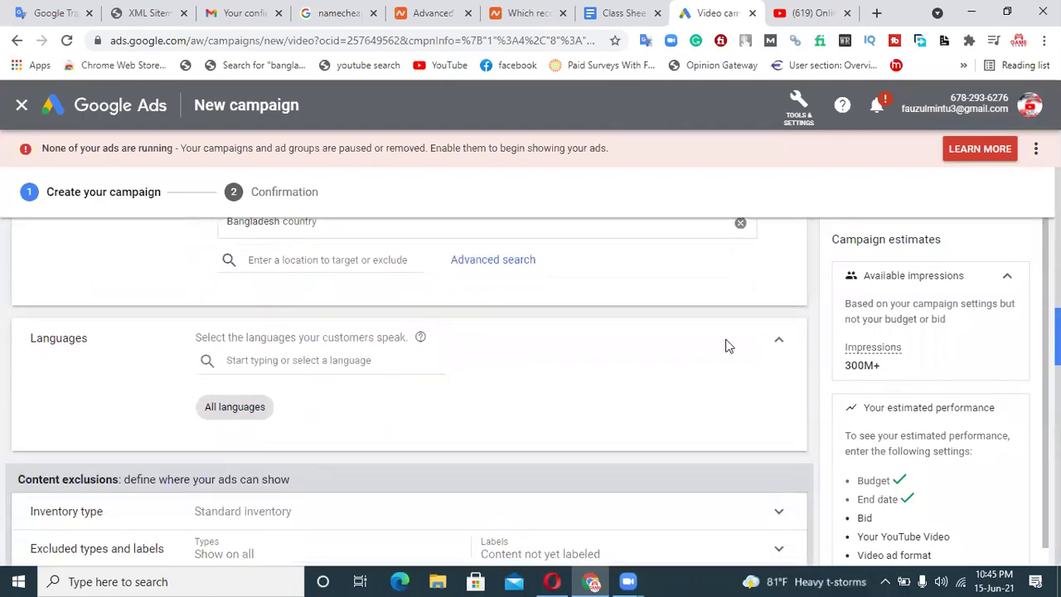
Step: Set the campaign's targeted language to Bengali instead of All languages
left_click(325, 361)
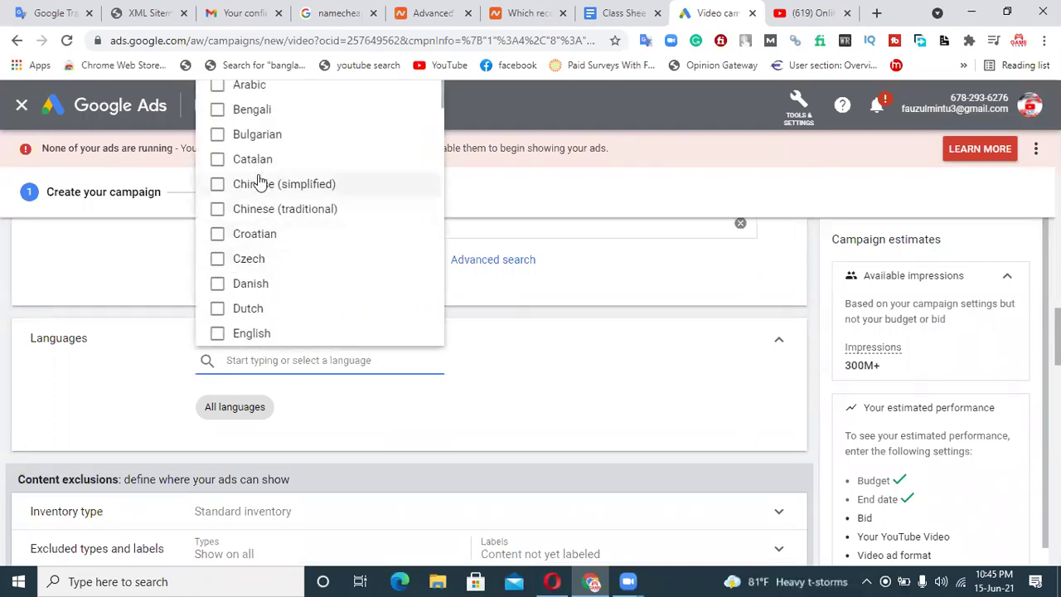
left_click(218, 116)
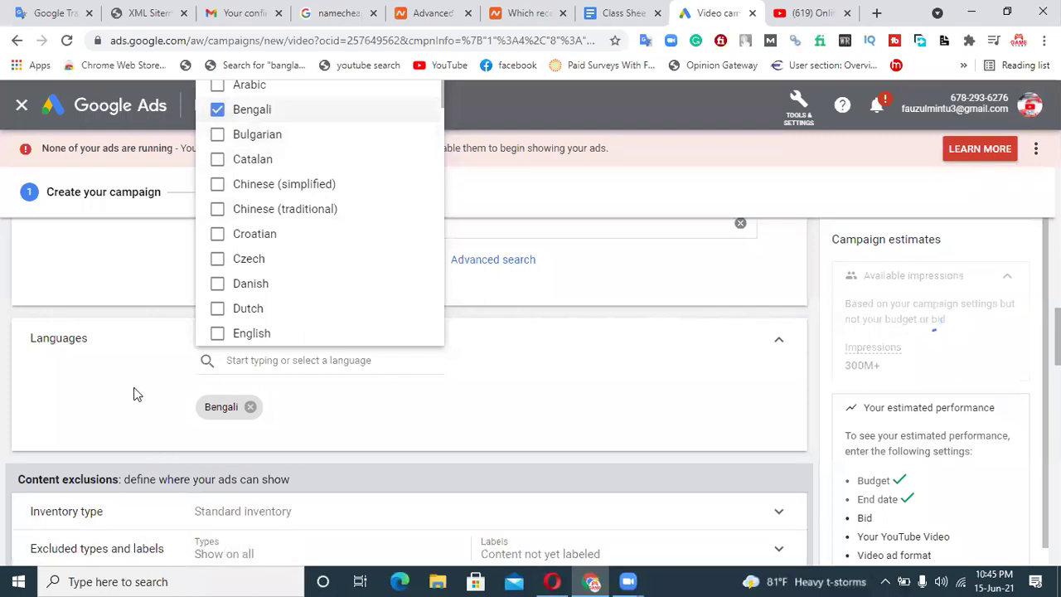
left_click(135, 392)
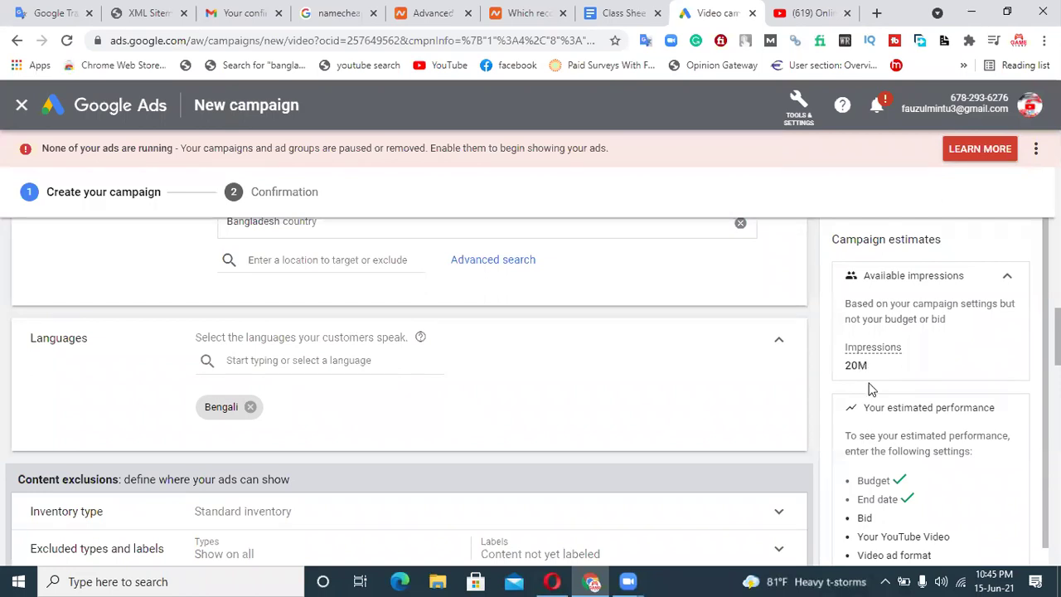
scroll(206, 447, "down", 1)
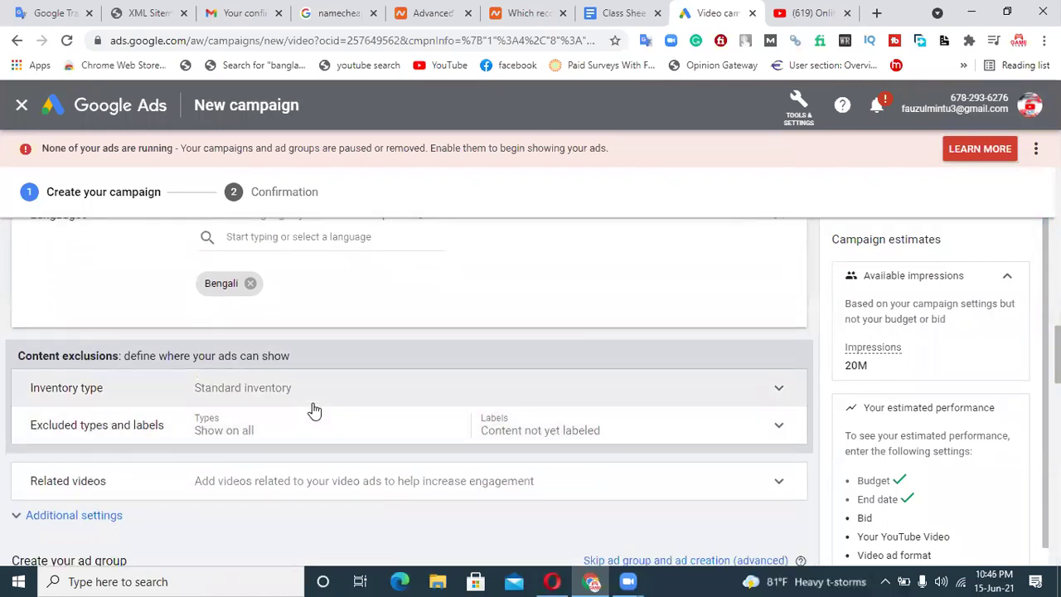
Step: Expand Inventory type and review the Expanded, Standard and Limited cards, keeping Standard inventory
left_click(307, 400)
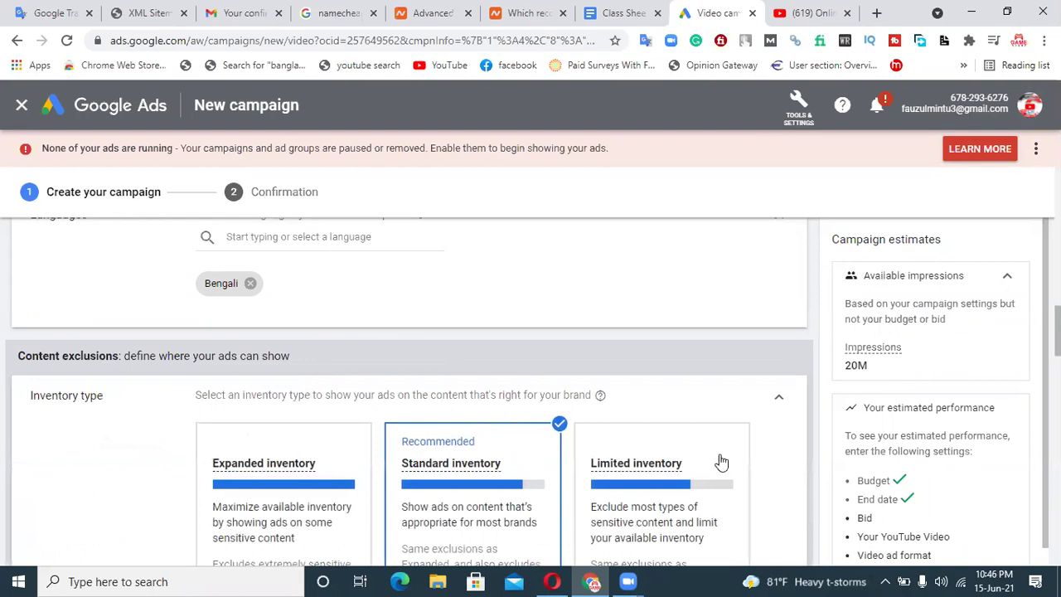
scroll(718, 461, "down", 1)
scroll(1027, 348, "down", 1)
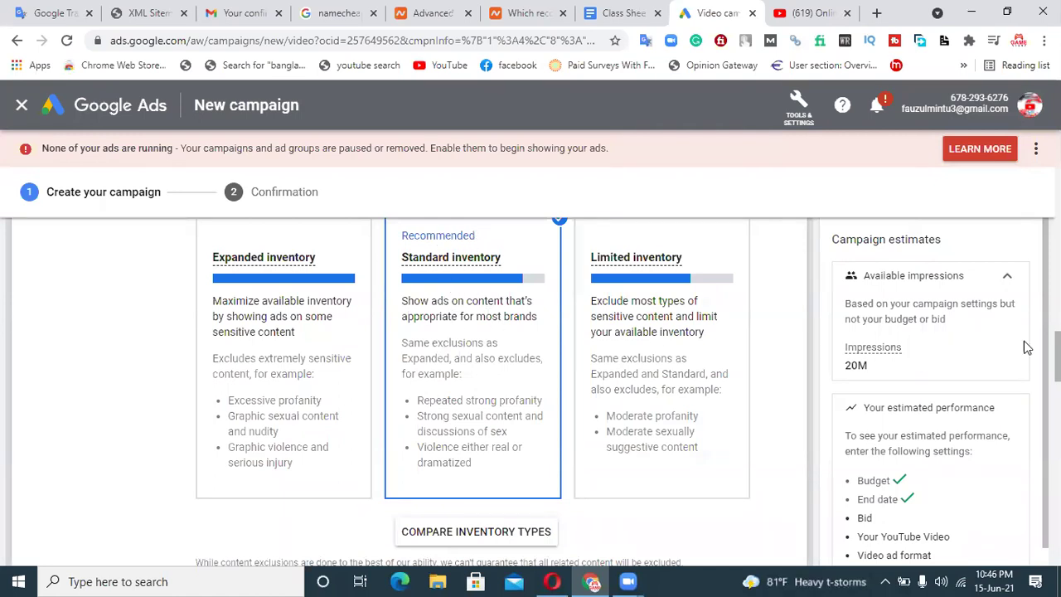
scroll(1056, 356, "down", 1)
scroll(1057, 356, "down", 3)
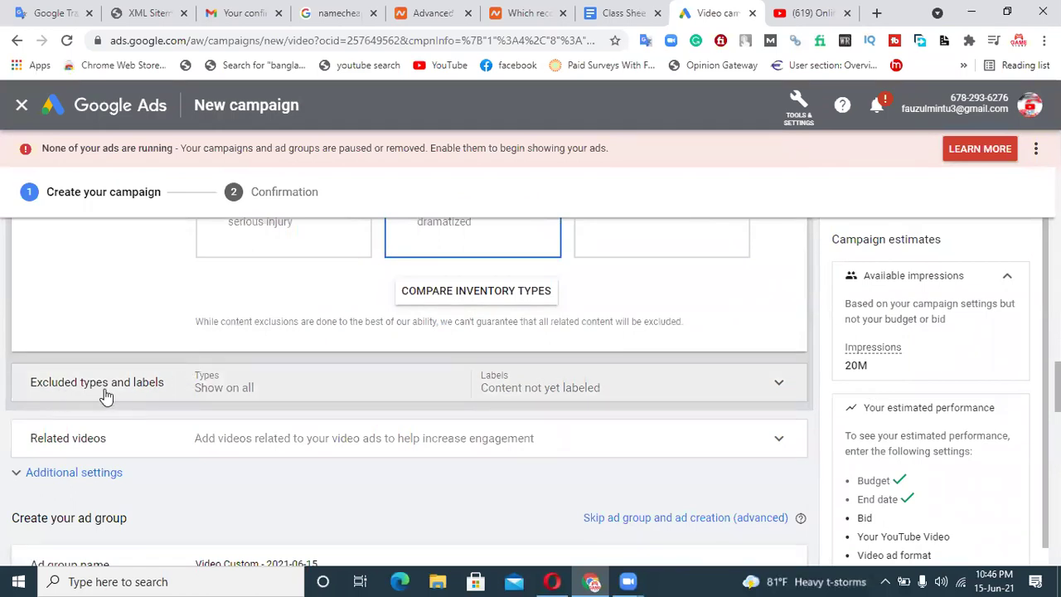
Step: Exclude live streaming and embedded YouTube videos, and stop excluding content not yet labeled
left_click(308, 394)
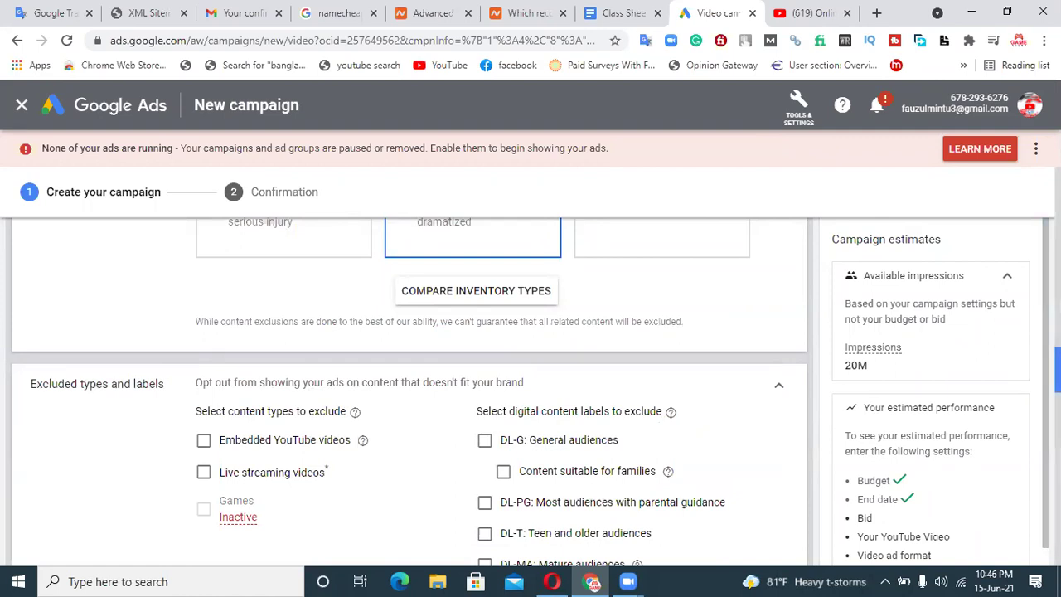
scroll(1051, 373, "down", 1)
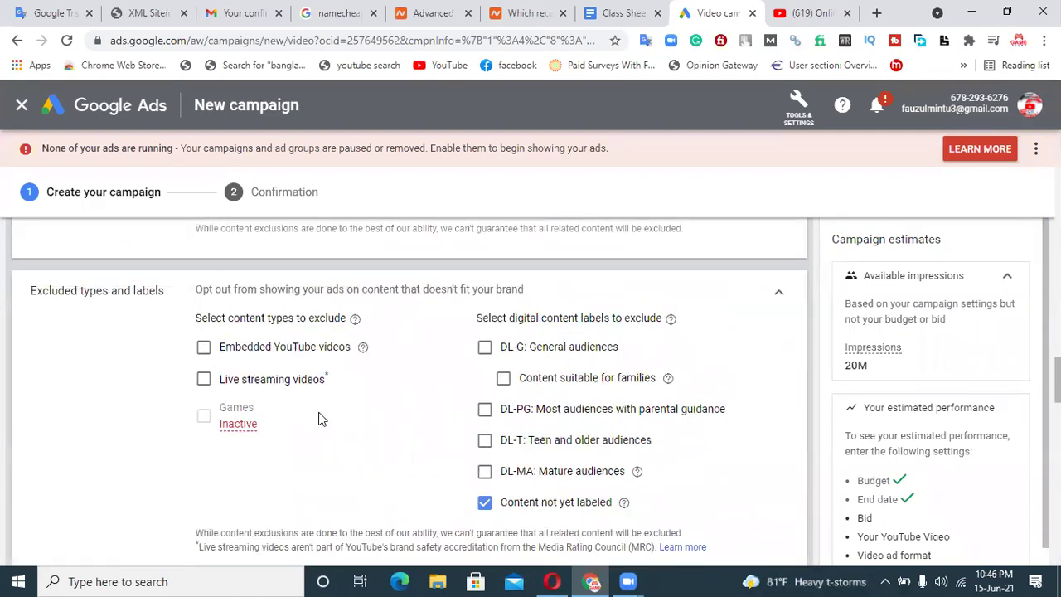
left_click(206, 380)
left_click(205, 348)
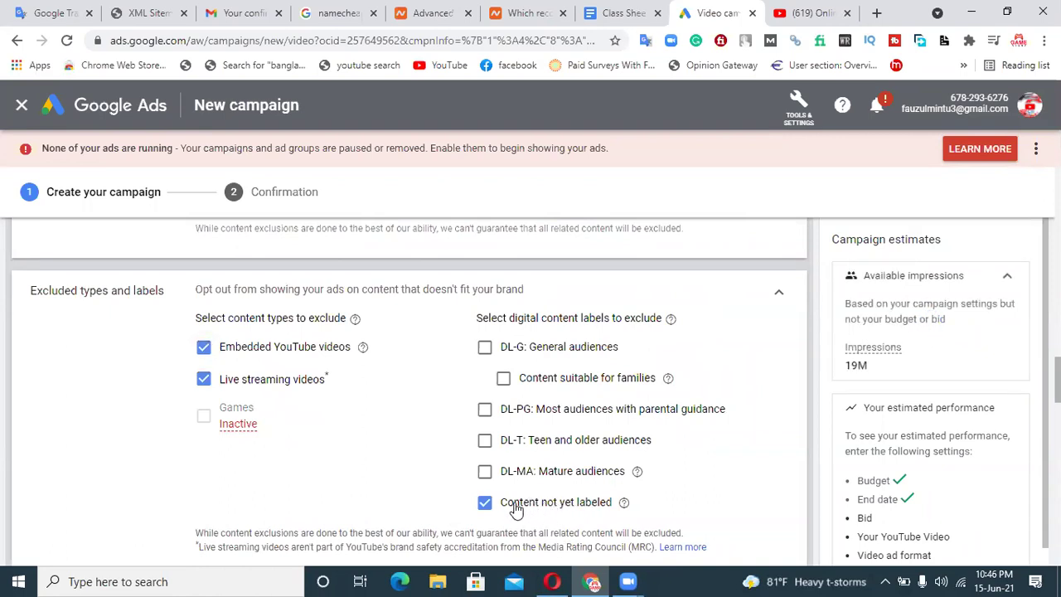
left_click(484, 503)
scroll(261, 463, "down", 3)
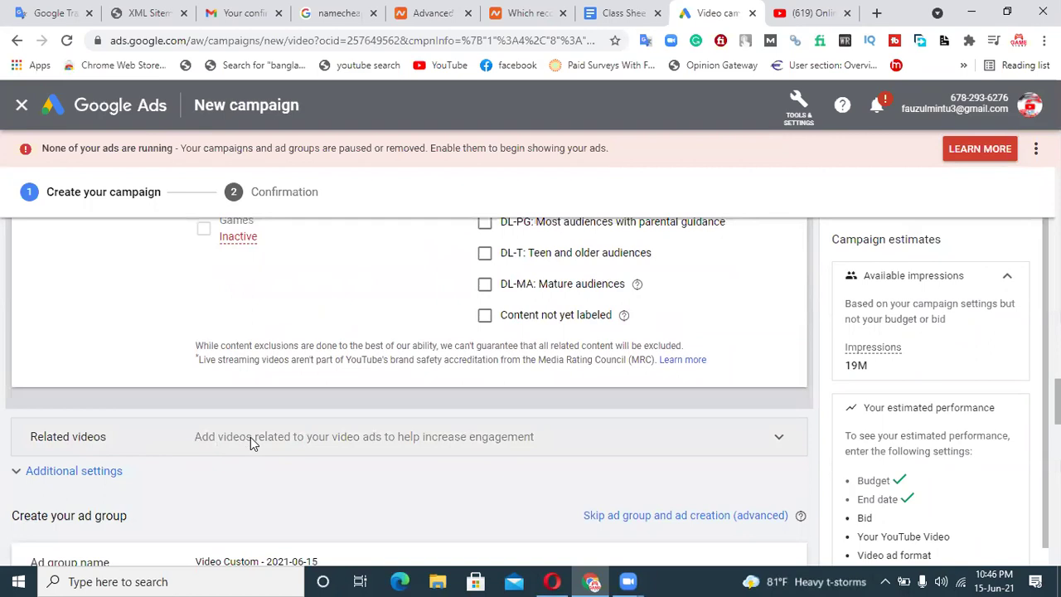
left_click(250, 437)
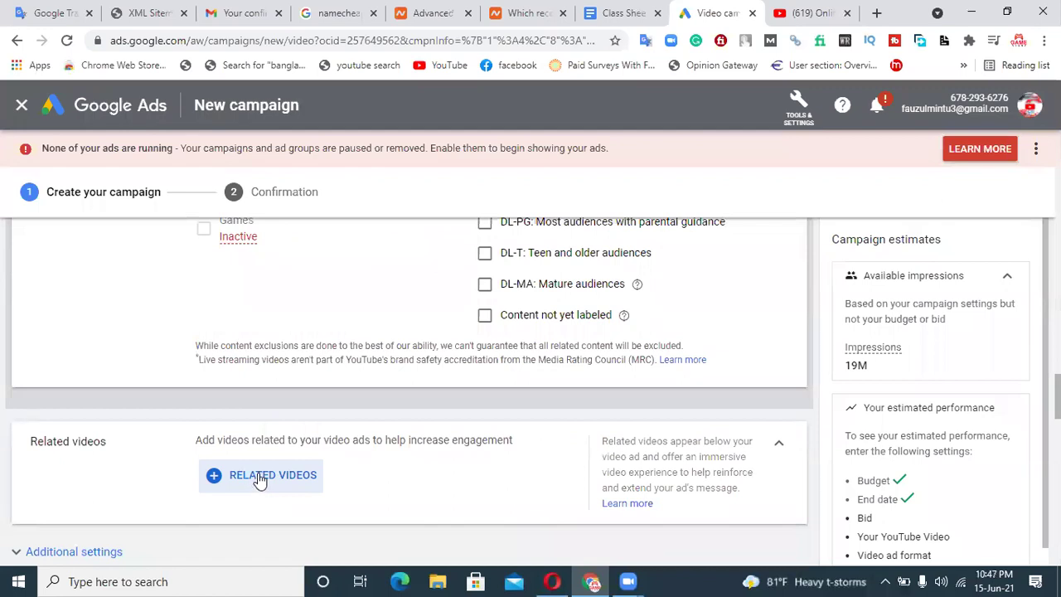
Step: Expand Additional settings, briefly check Conversions, and bring up the Devices targeting row
scroll(1056, 396, "down", 1)
scroll(1056, 402, "down", 2)
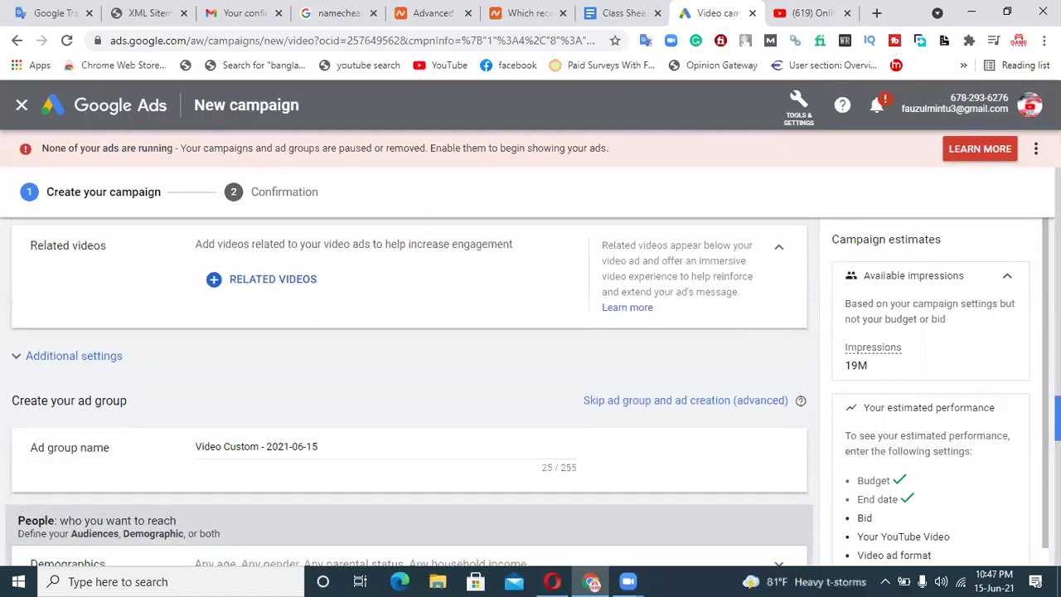
left_click(92, 366)
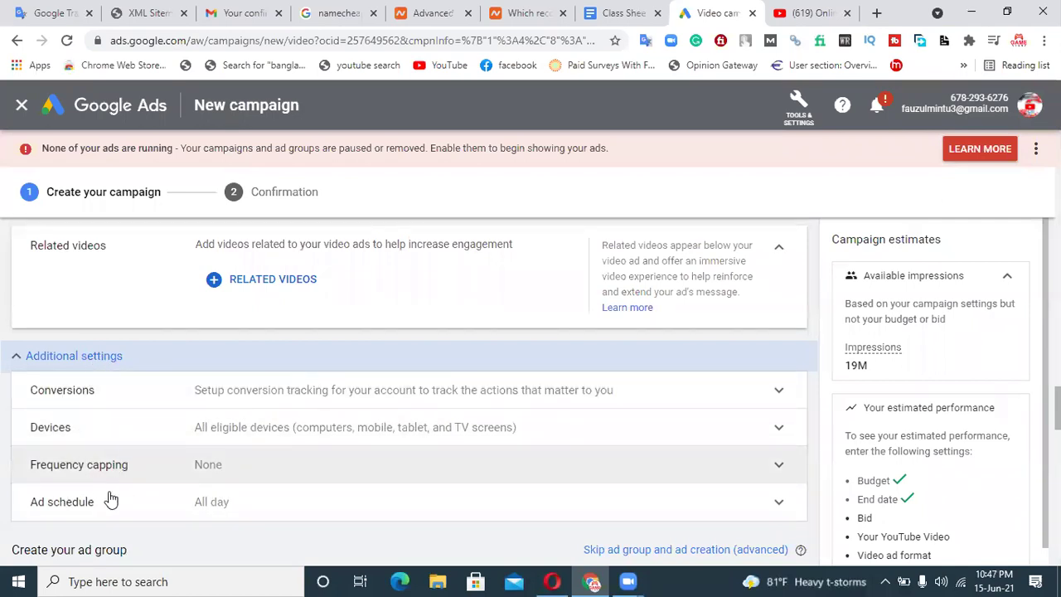
left_click(52, 402)
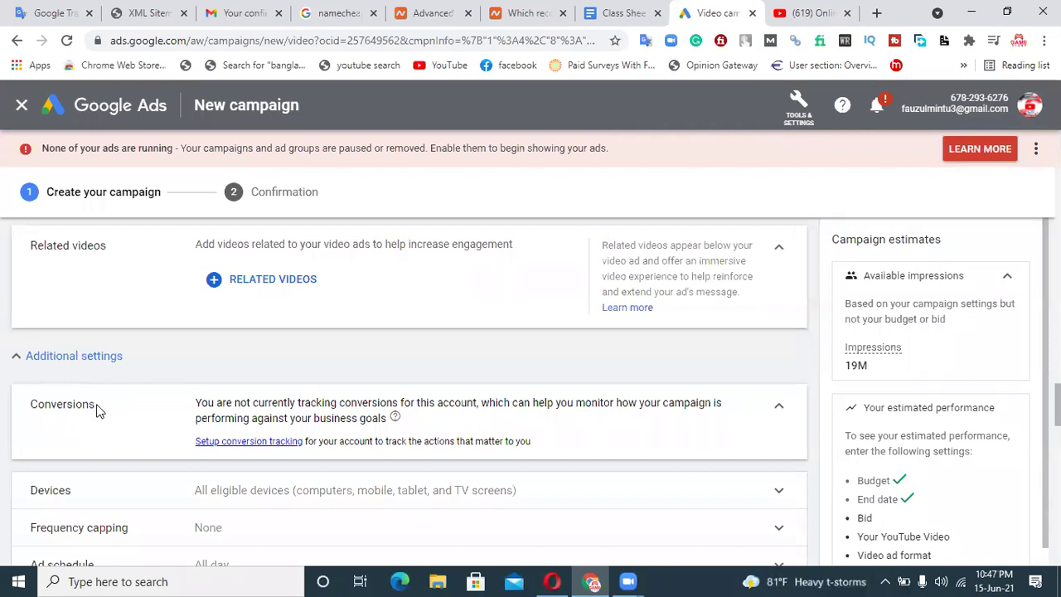
left_click(779, 405)
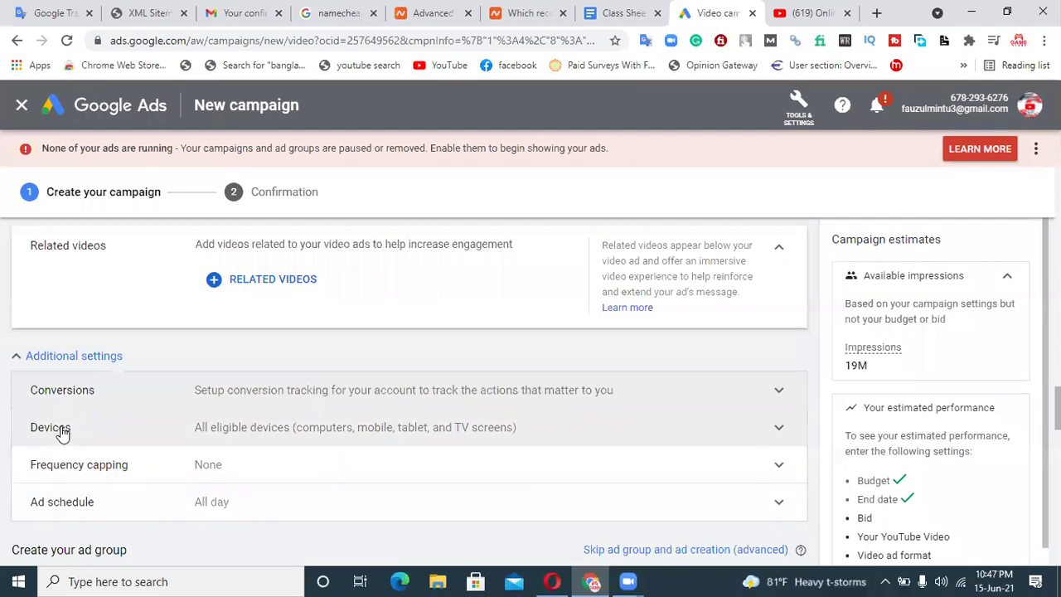
left_click(222, 432)
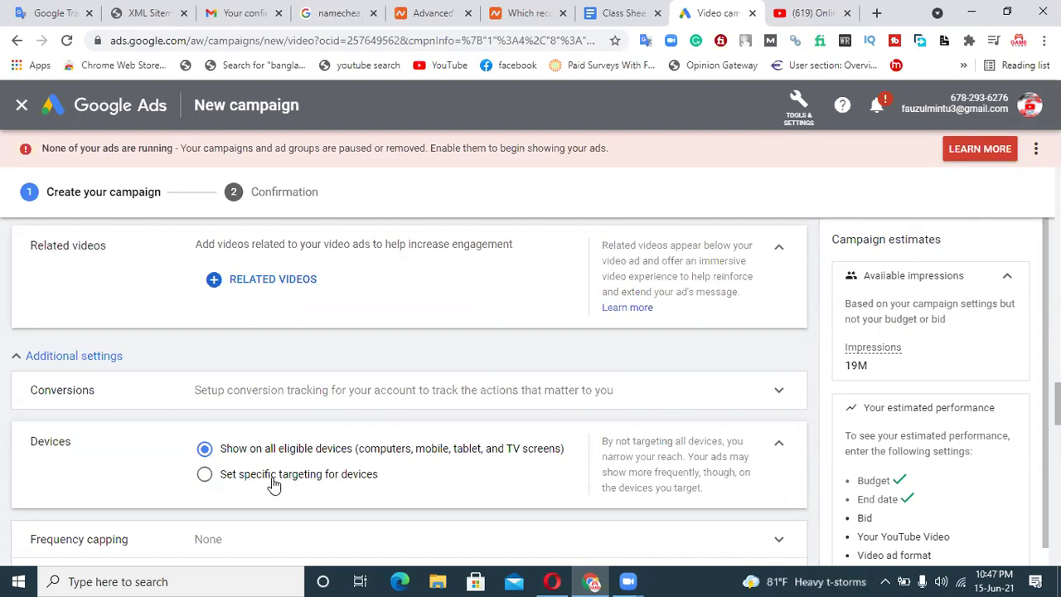
Step: Use specific device targeting with only mobile phones, unchecking Computers, Tablets and TV screens
left_click(308, 482)
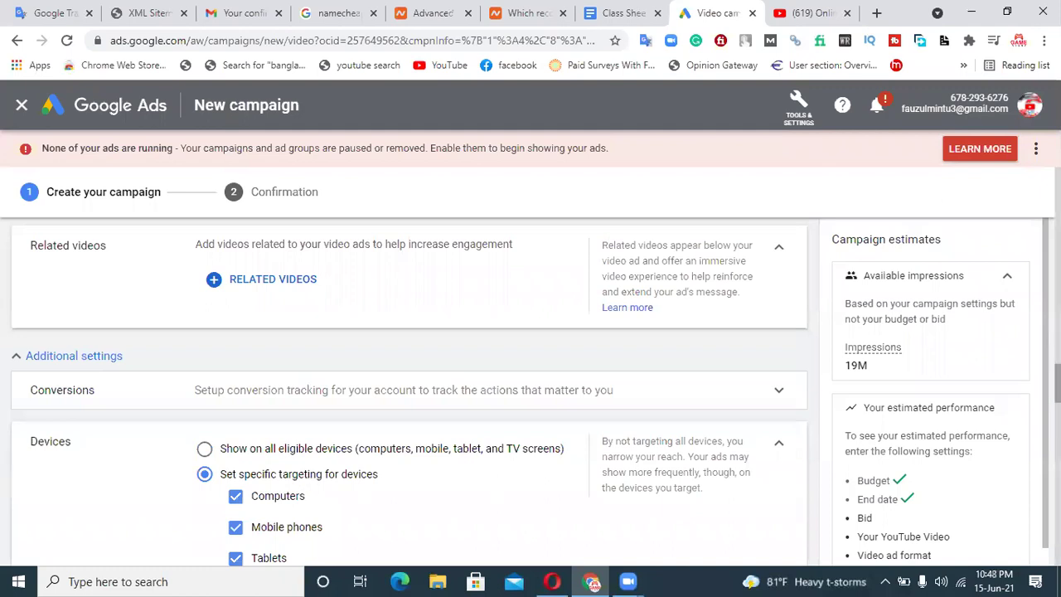
scroll(317, 367, "down", 2)
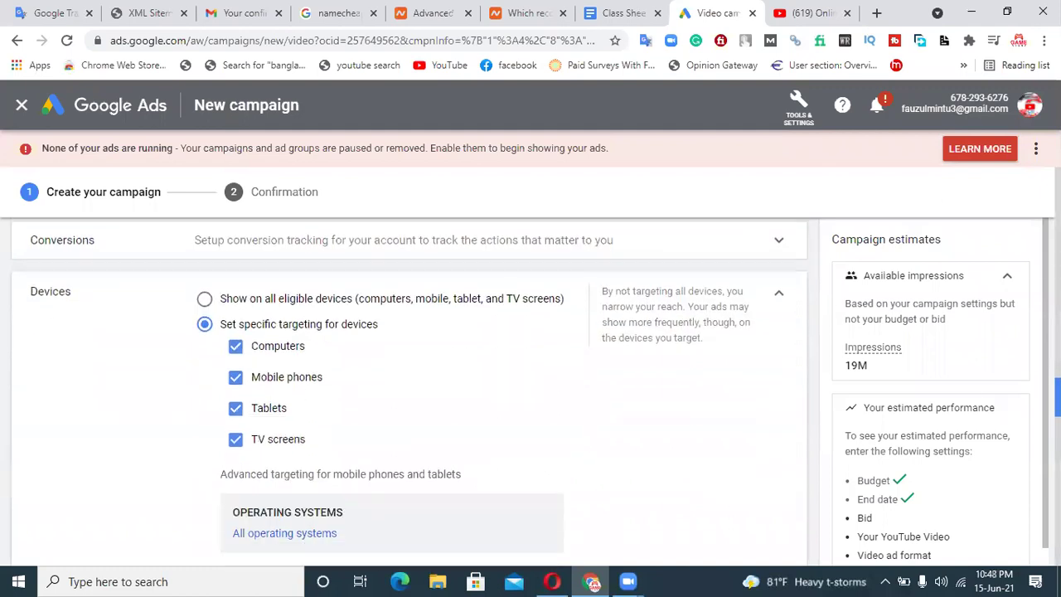
left_click(251, 350)
left_click(237, 409)
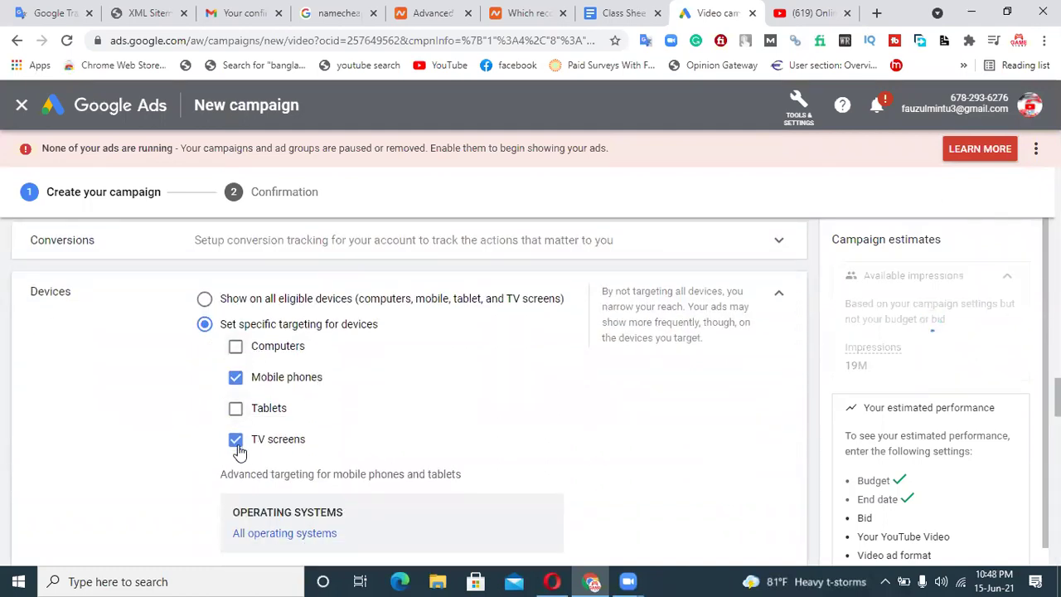
left_click(236, 441)
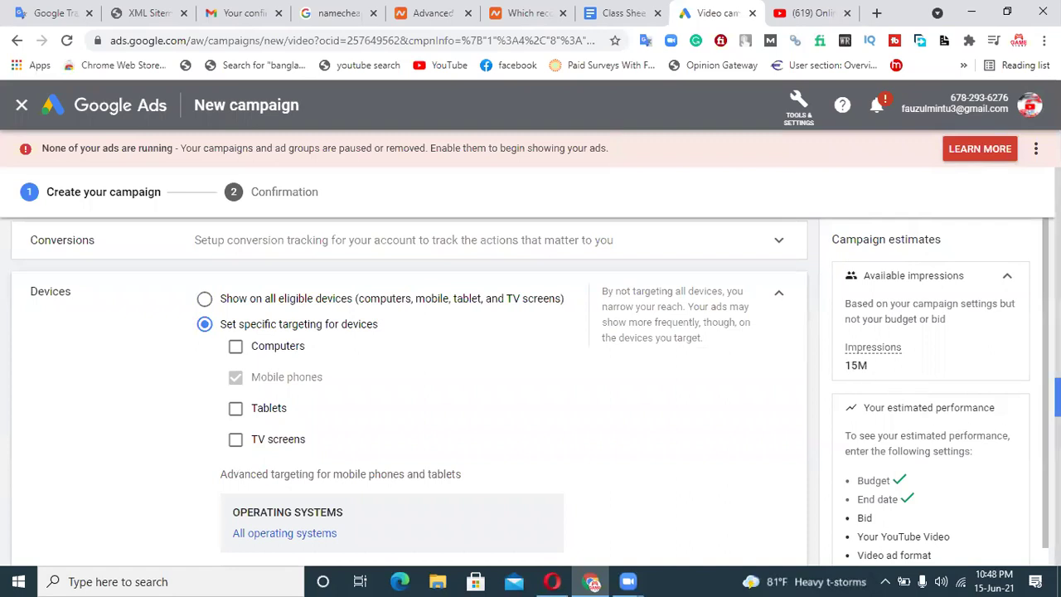
scroll(1057, 398, "down", 1)
scroll(1056, 398, "down", 3)
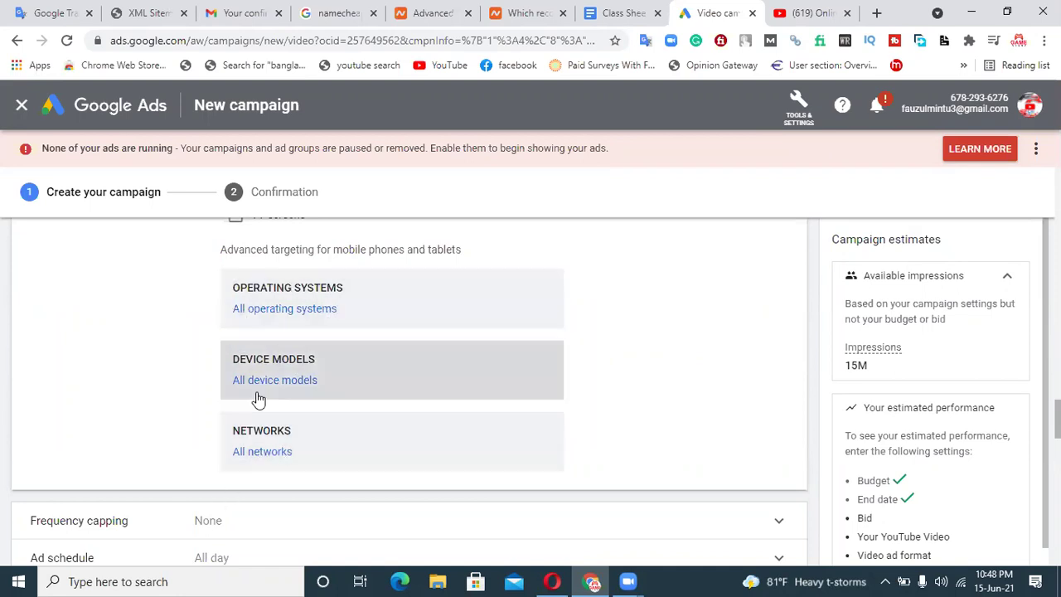
scroll(409, 391, "down", 1)
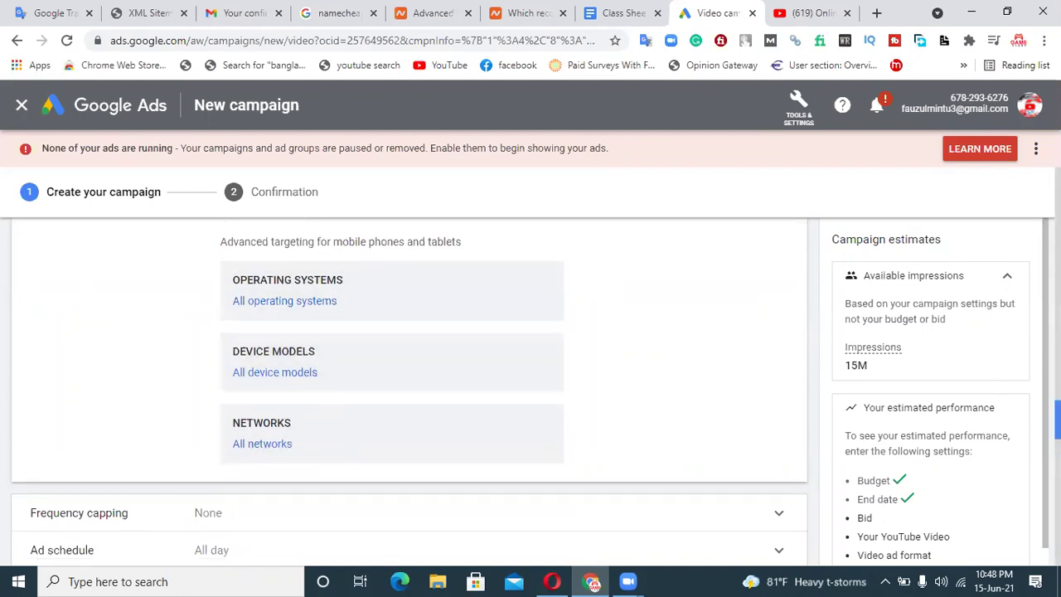
left_click(515, 396)
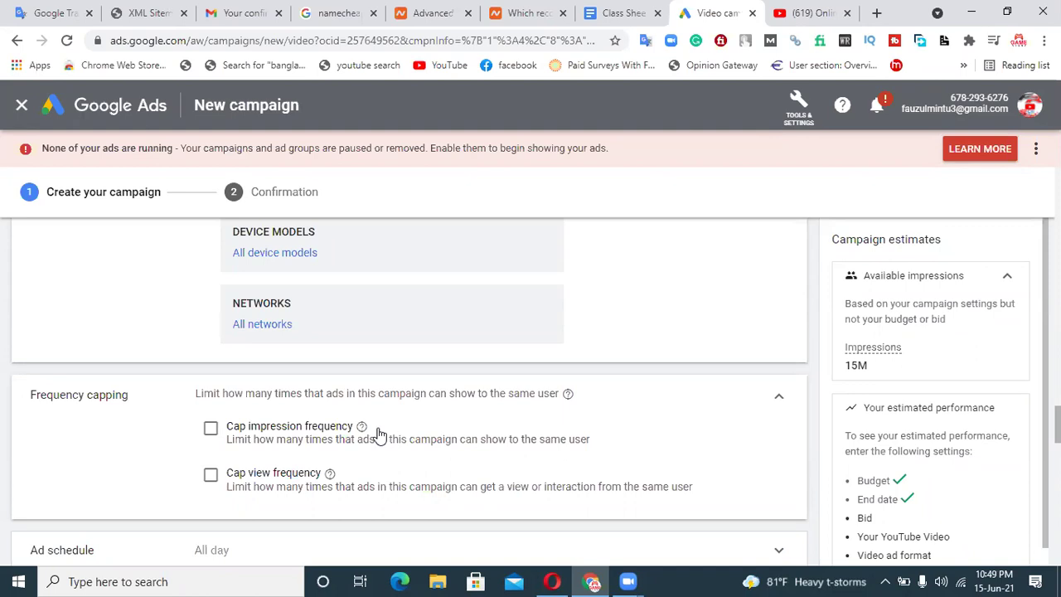
Step: Turn on frequency caps of 1 impression per day and 1 view per day
left_click(211, 428)
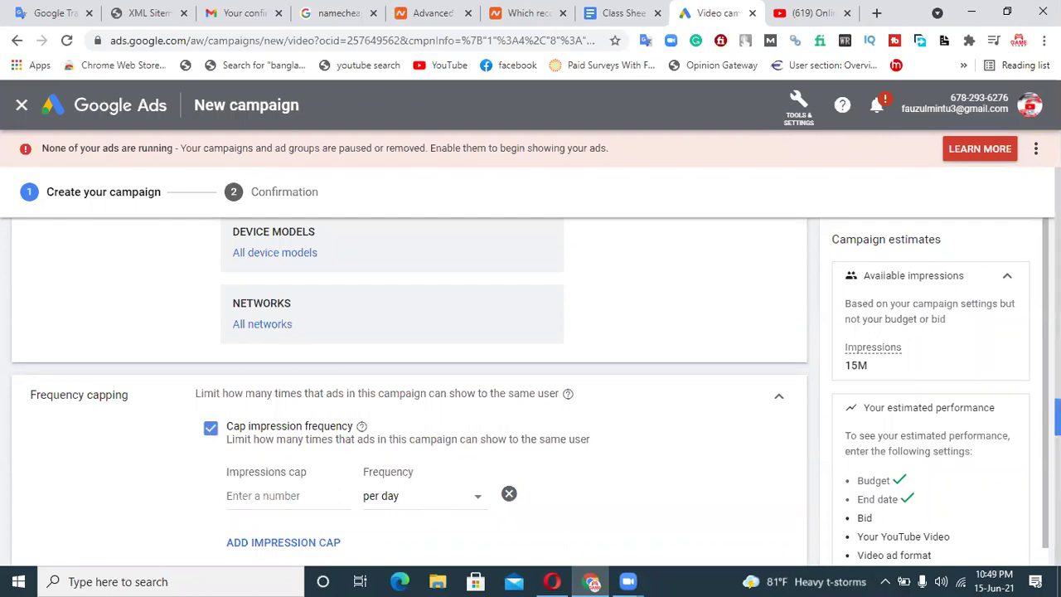
scroll(1053, 415, "down", 1)
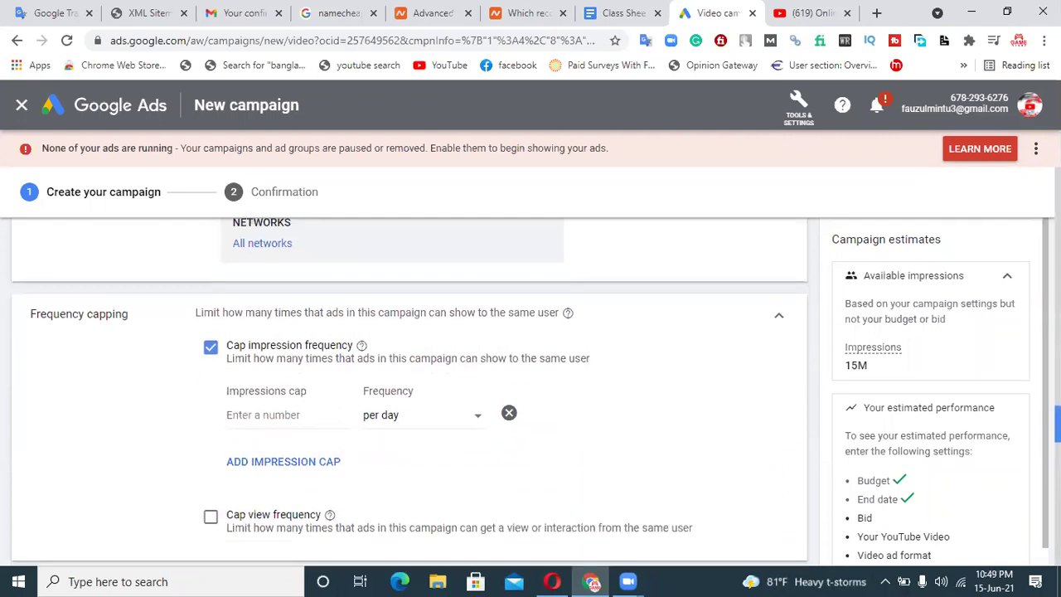
left_click(295, 417)
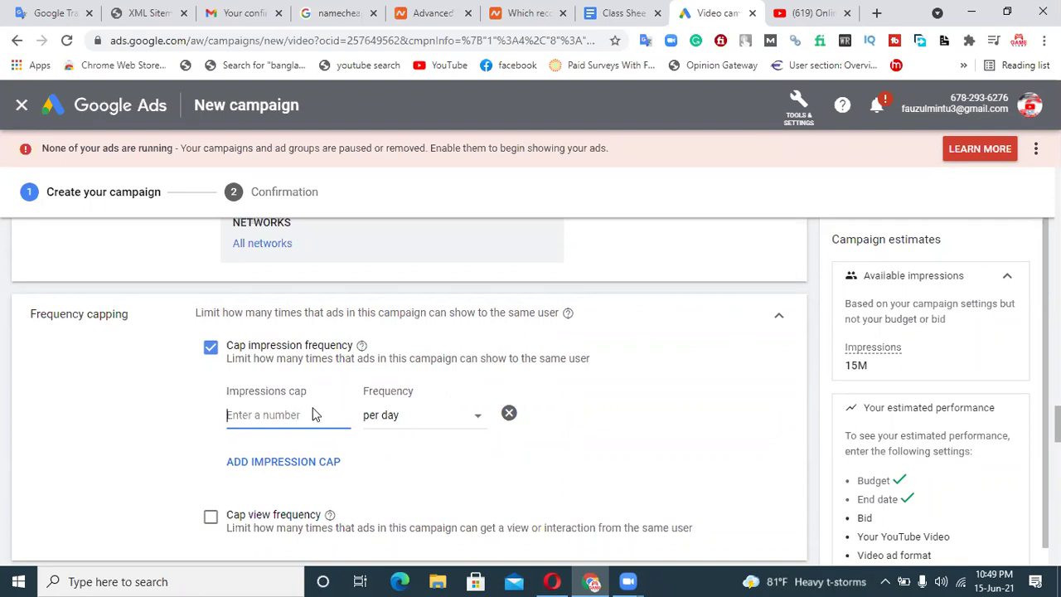
type("1")
scroll(232, 386, "down", 1)
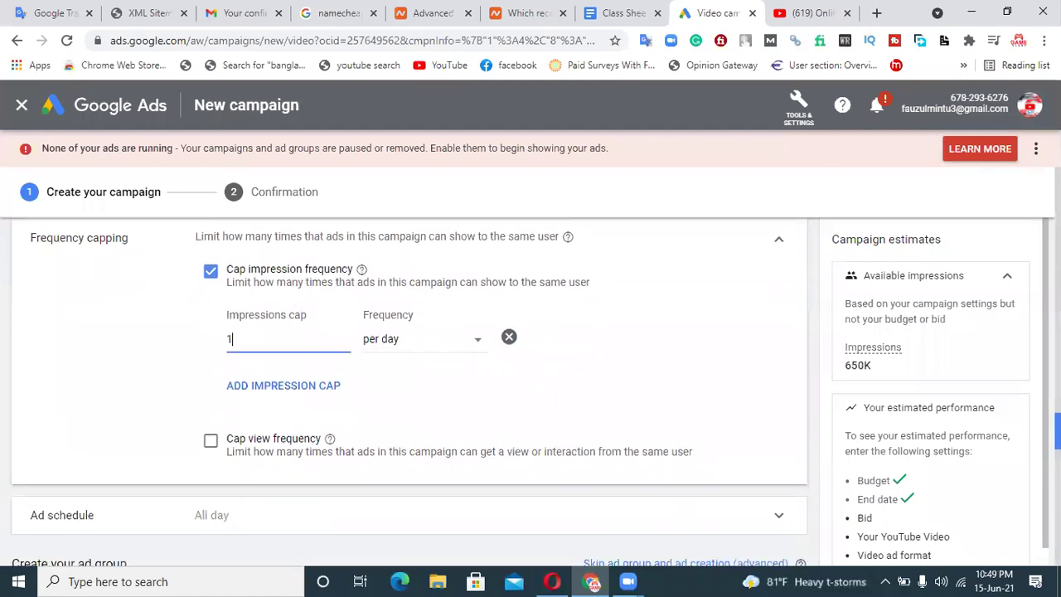
left_click(211, 415)
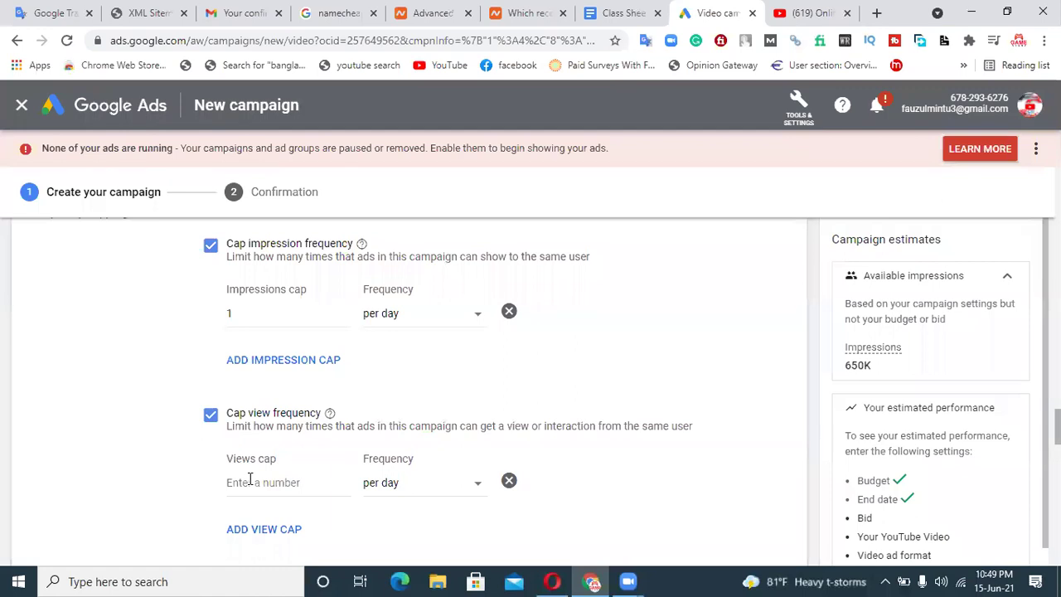
left_click(249, 481)
type("1")
left_click(408, 322)
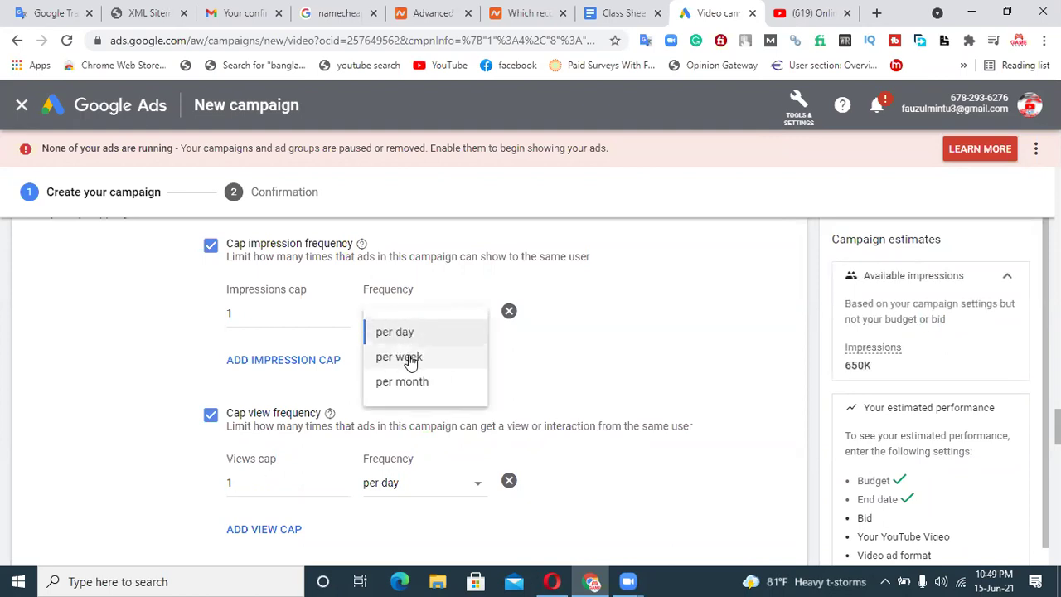
left_click(402, 333)
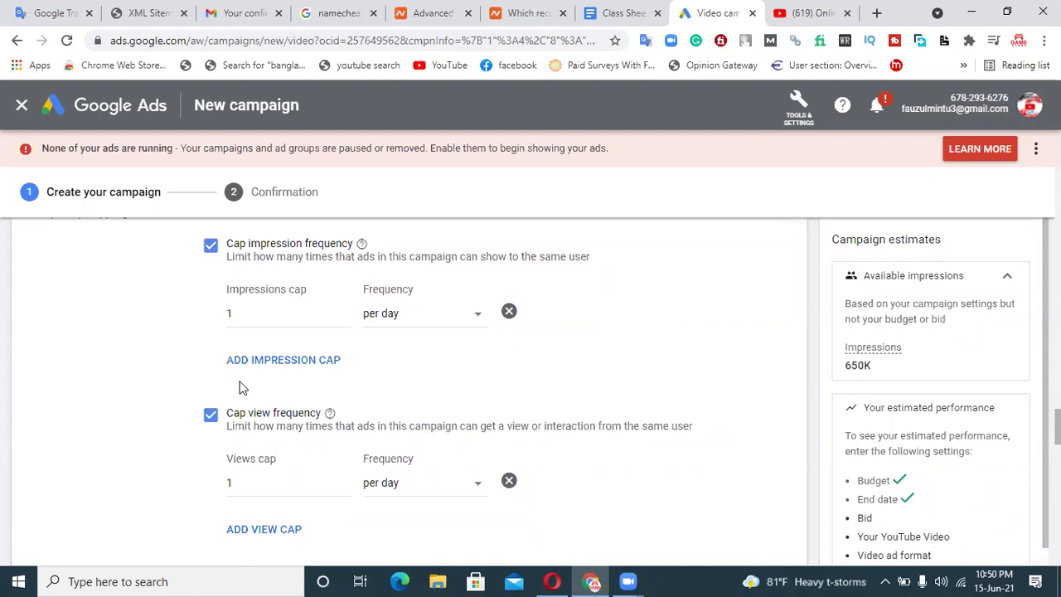
scroll(291, 413, "down", 3)
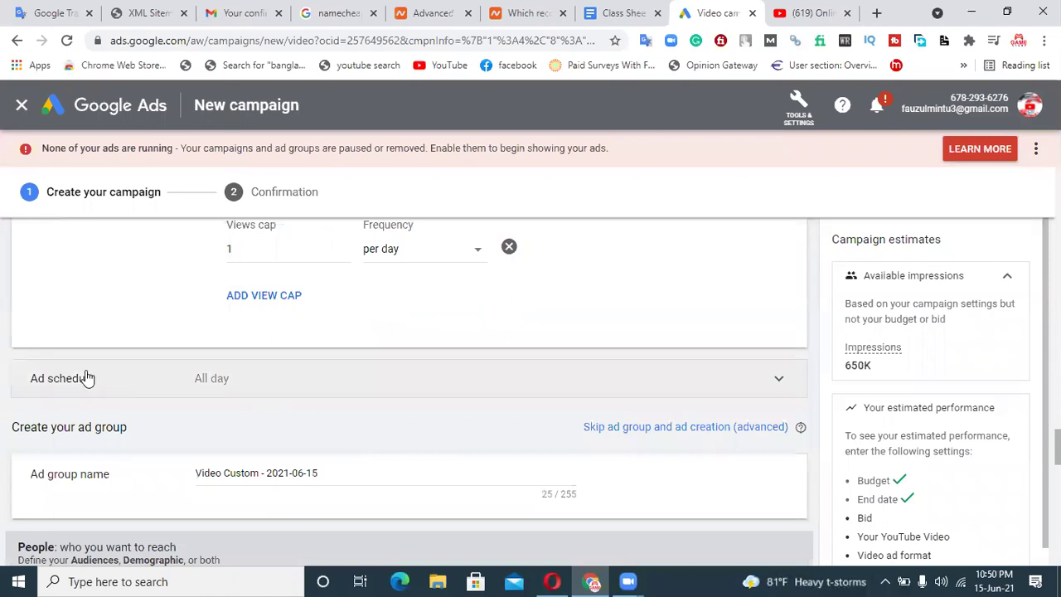
Step: Copy '15th Campaign' from the campaign name and paste it over the ad group name
left_click(204, 384)
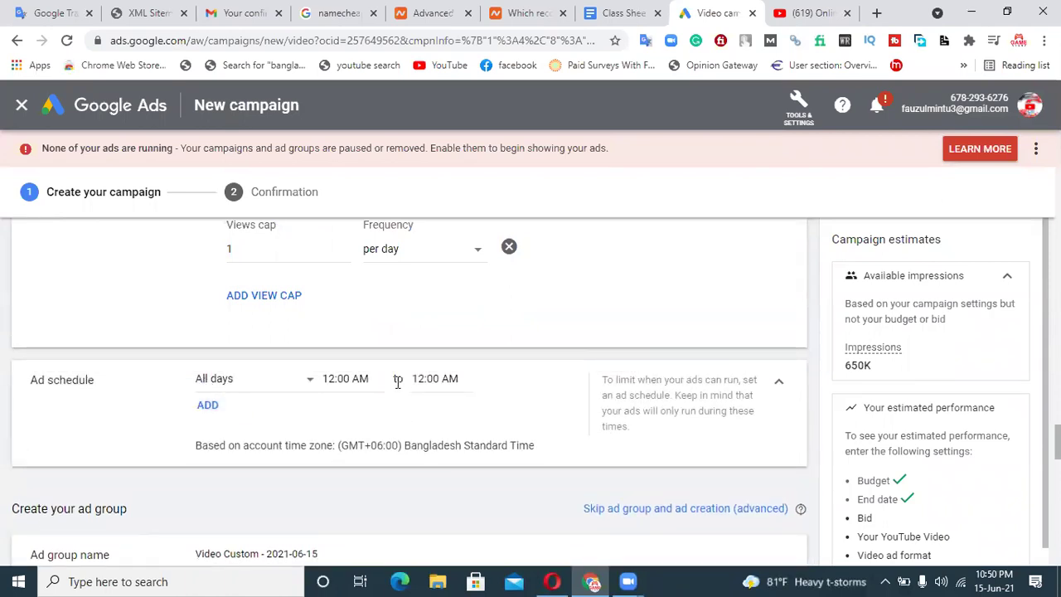
left_click(776, 387)
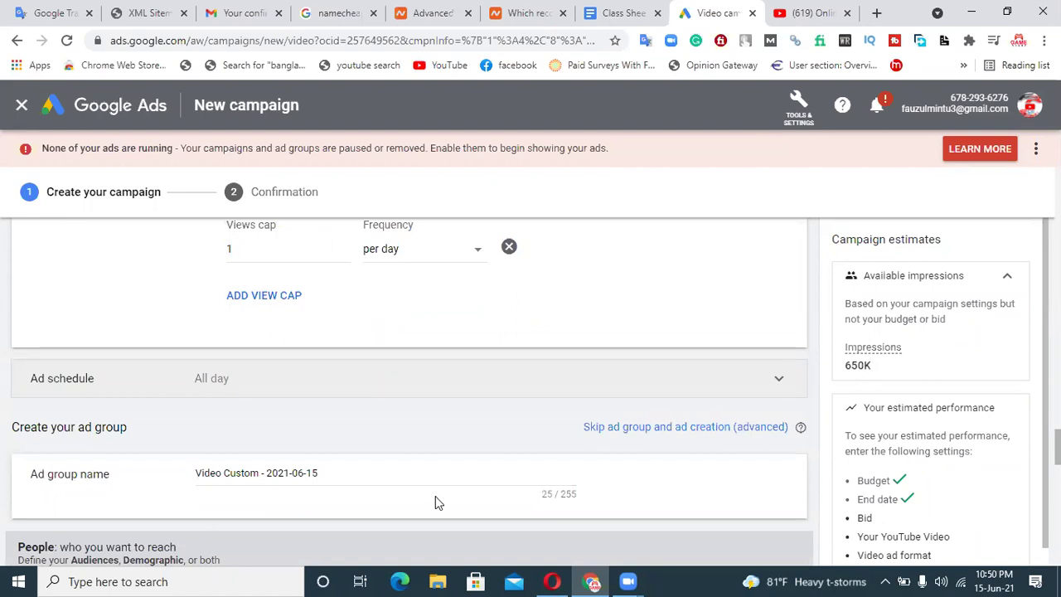
scroll(423, 414, "up", 15)
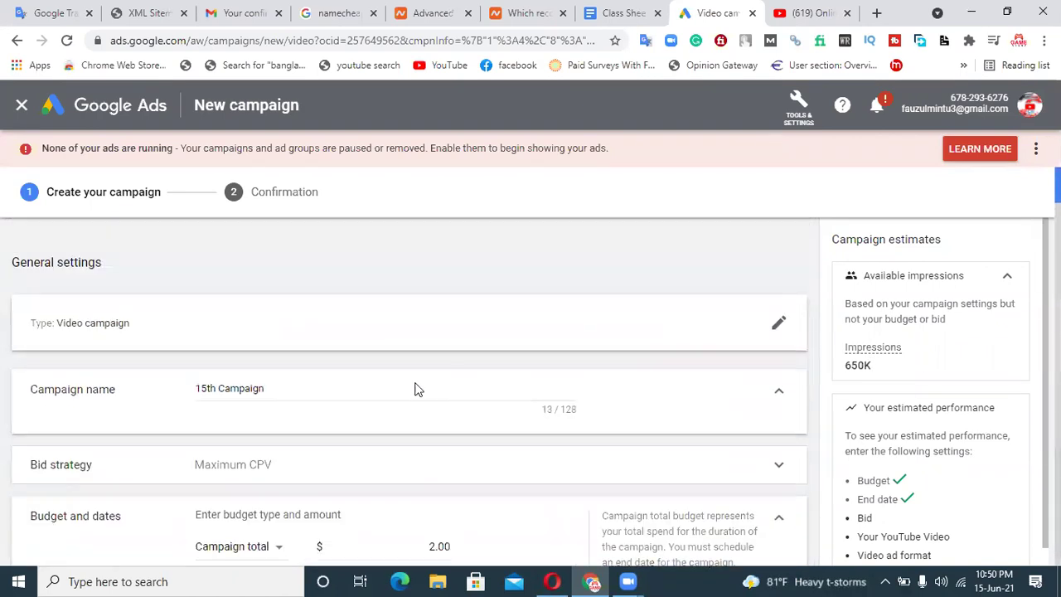
left_click(220, 389)
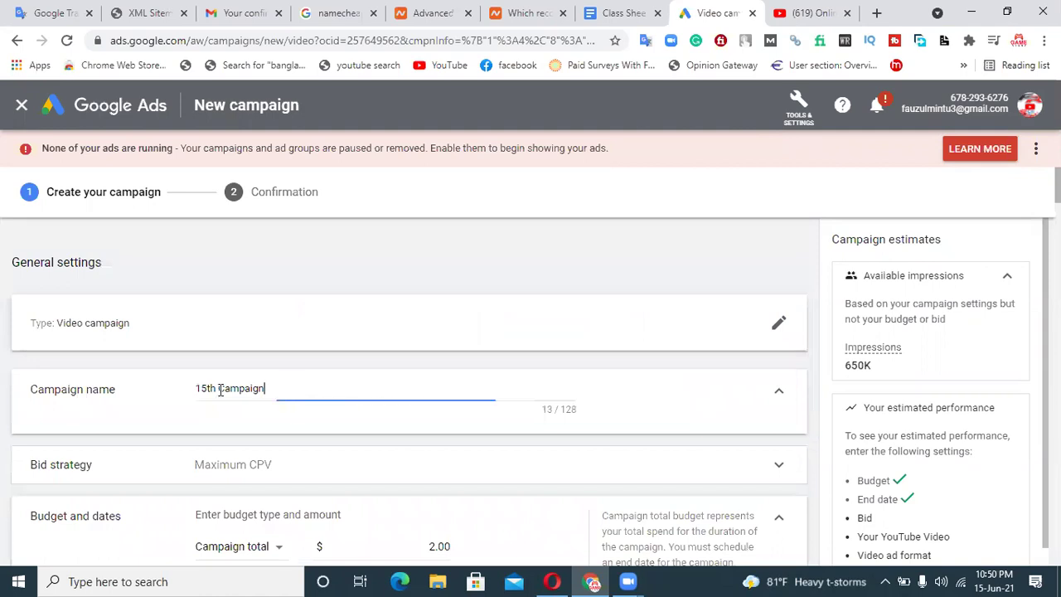
triple_click(220, 389)
key("ctrl+c")
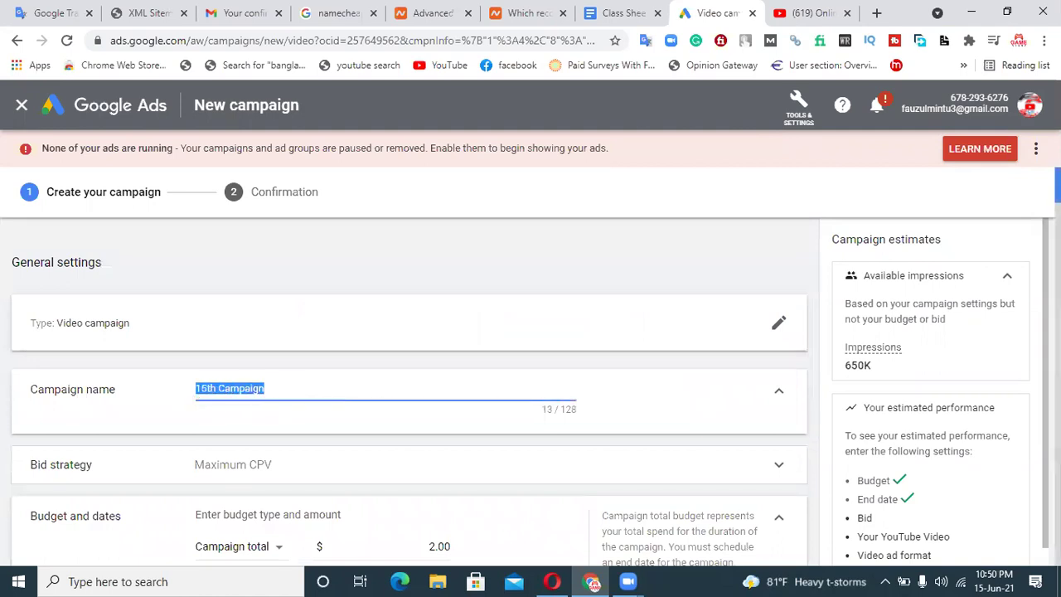
scroll(406, 389, "down", 20)
scroll(444, 445, "down", 10)
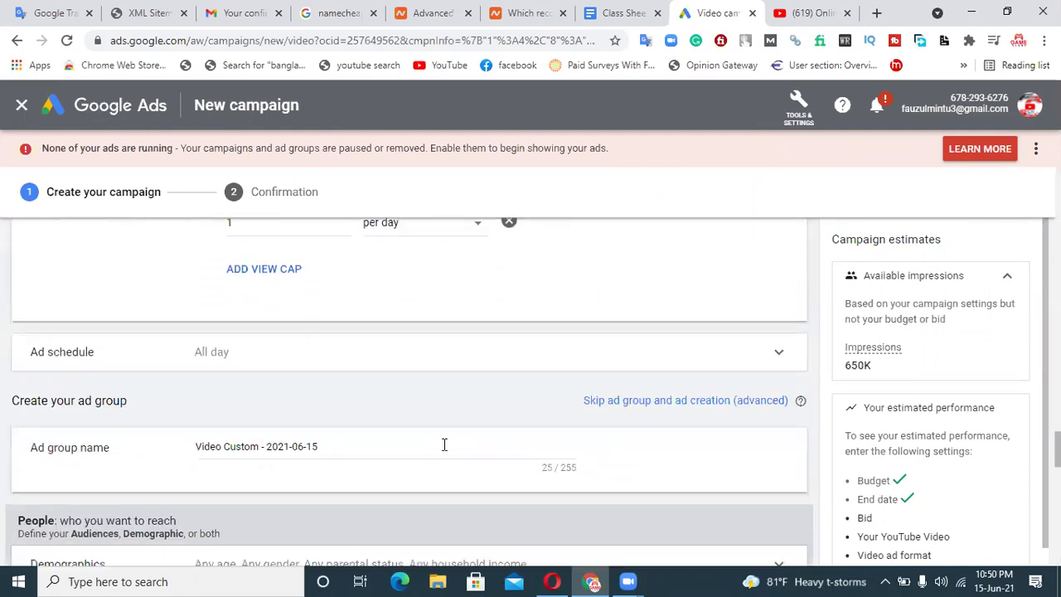
left_click_drag(374, 450, 190, 464)
key("ctrl+v")
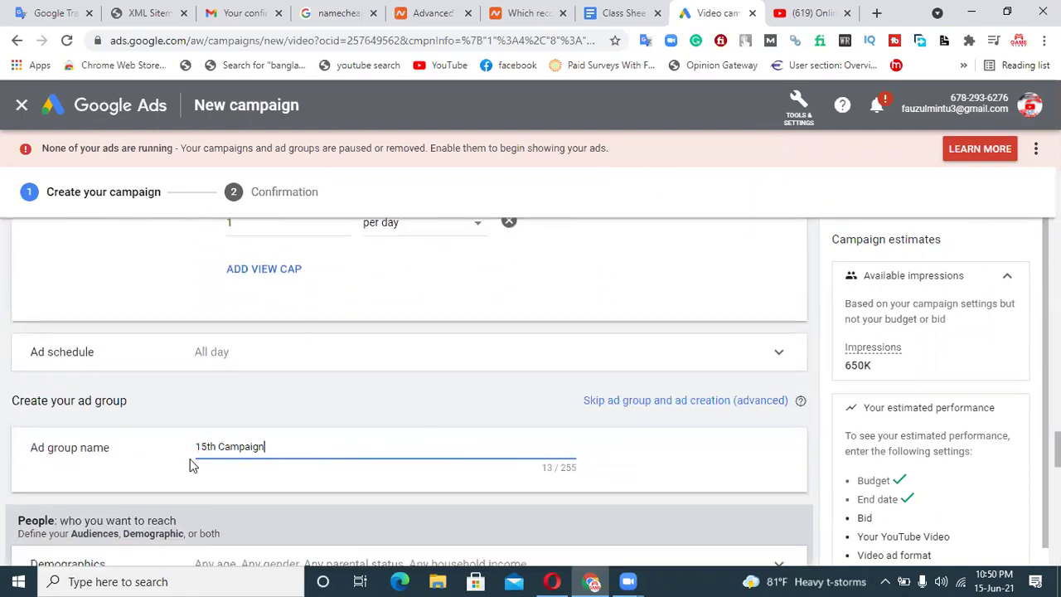
scroll(1040, 464, "down", 2)
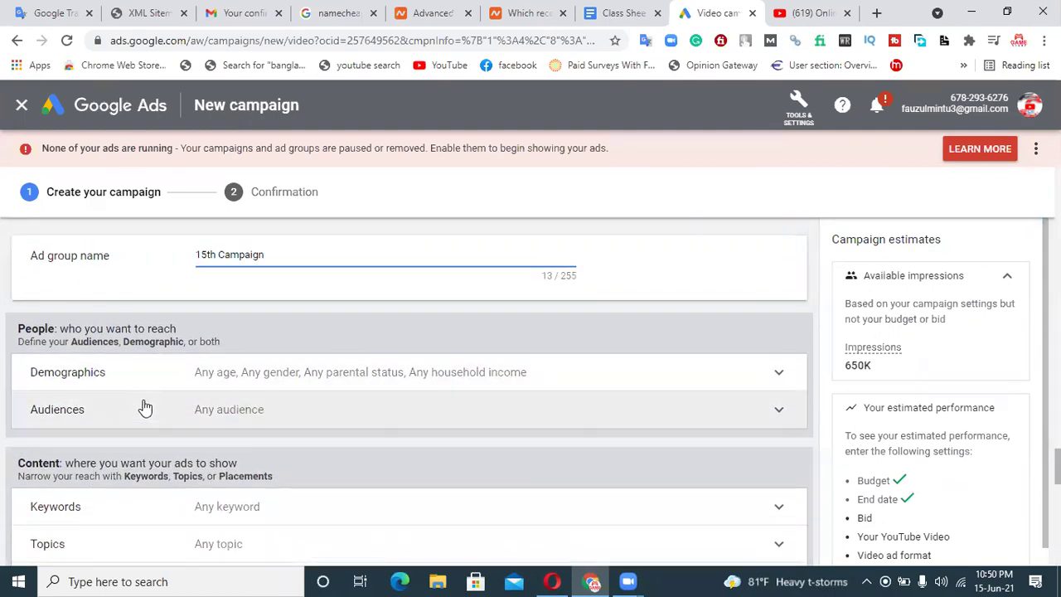
Step: Uncheck Gender Unknown, ages 45-54, 55-64, 65+ and Unknown, and Parental status Unknown
left_click(131, 379)
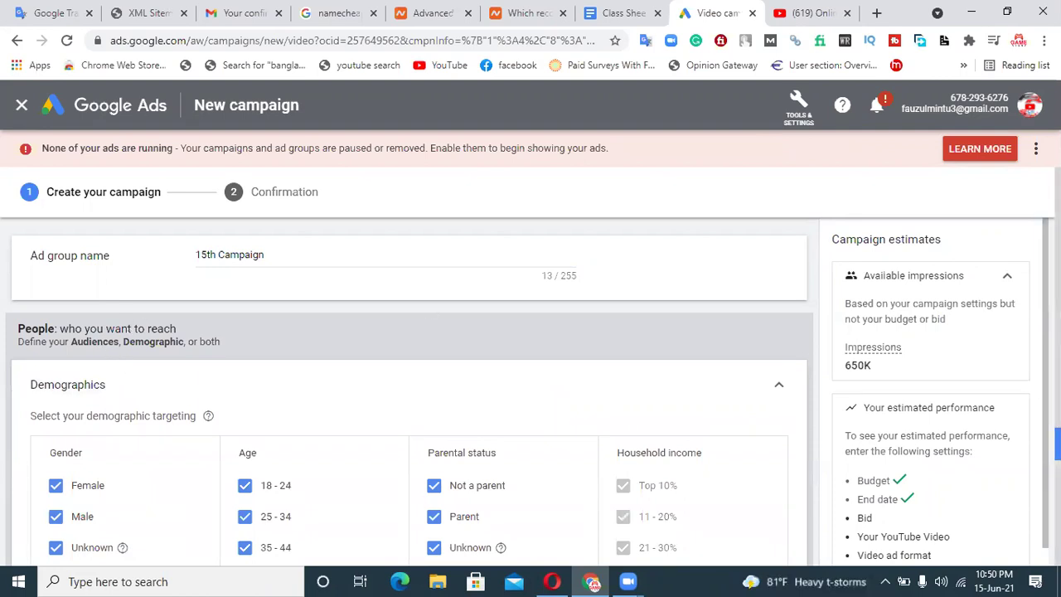
scroll(1055, 443, "down", 1)
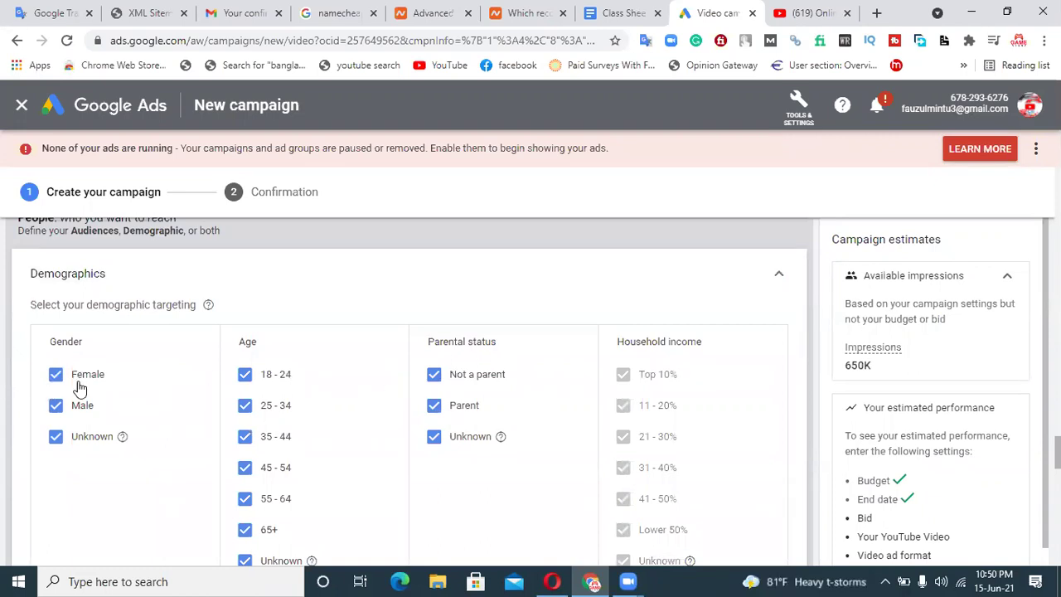
left_click(56, 438)
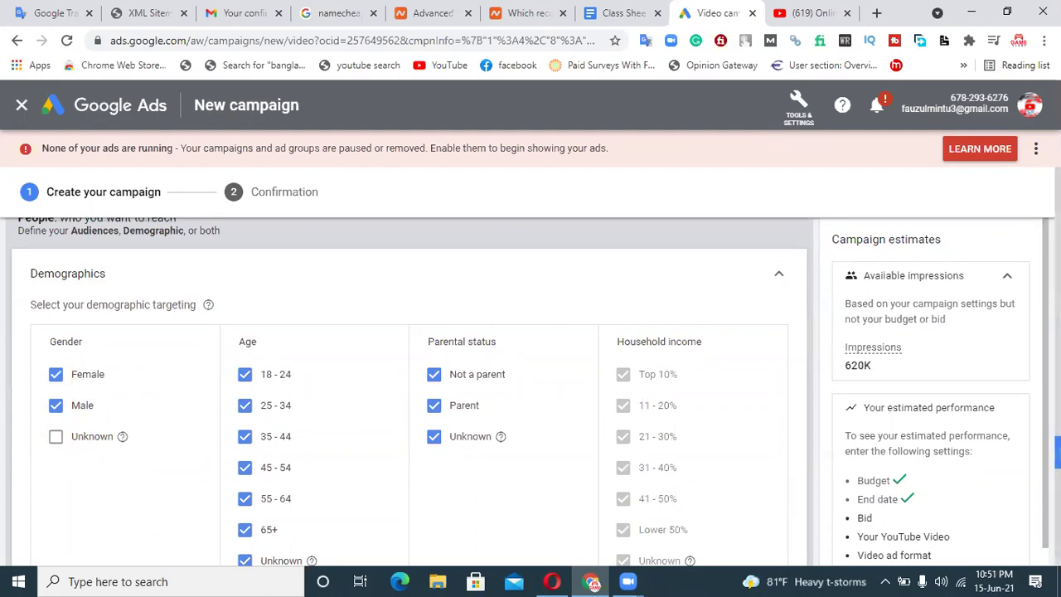
scroll(355, 362, "down", 1)
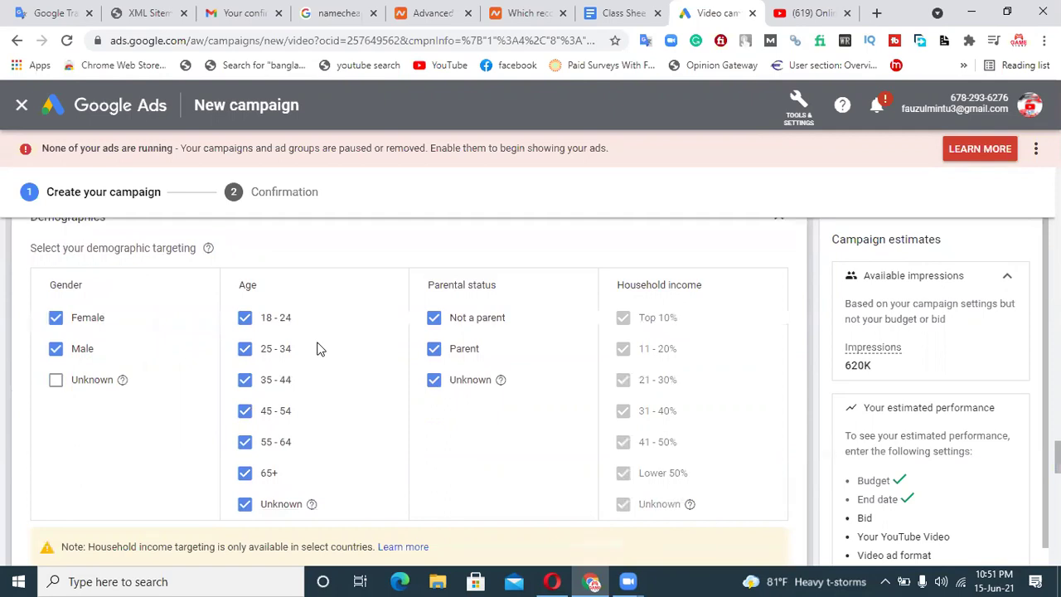
left_click(244, 410)
left_click(244, 442)
left_click(245, 473)
left_click(244, 504)
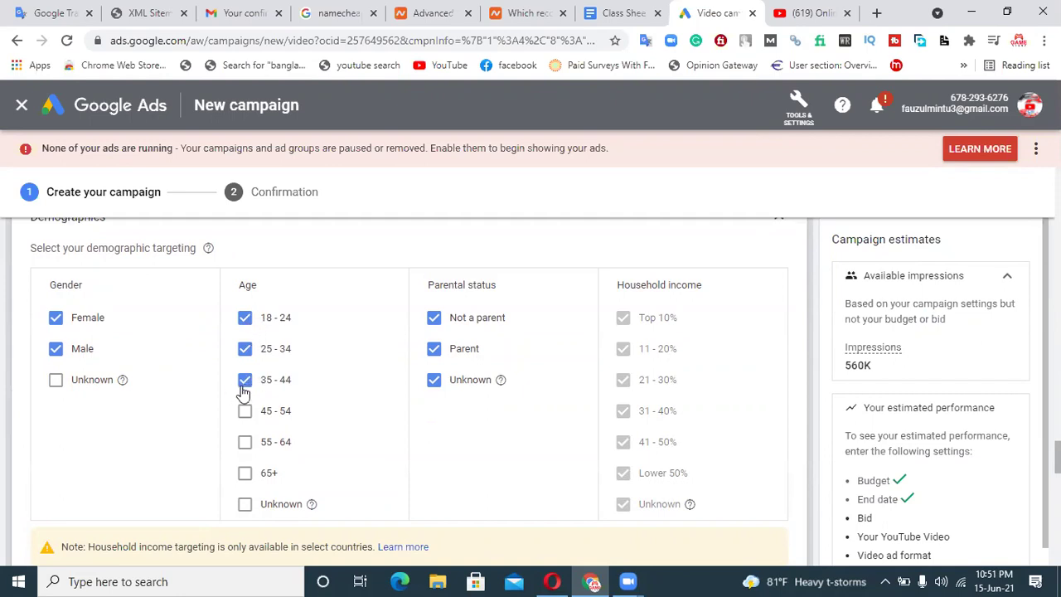
left_click(434, 381)
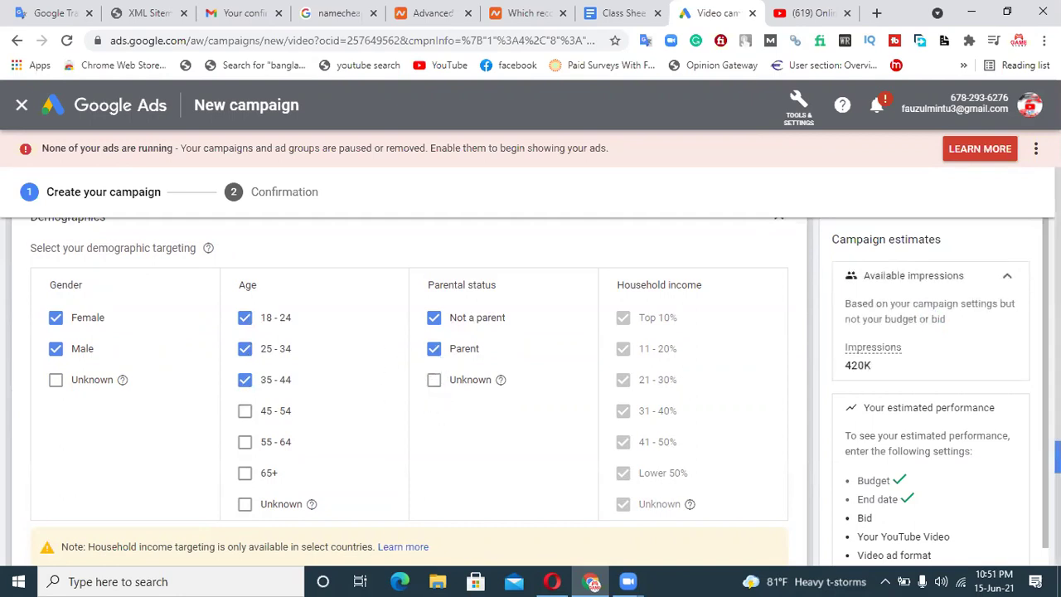
scroll(471, 514, "down", 3)
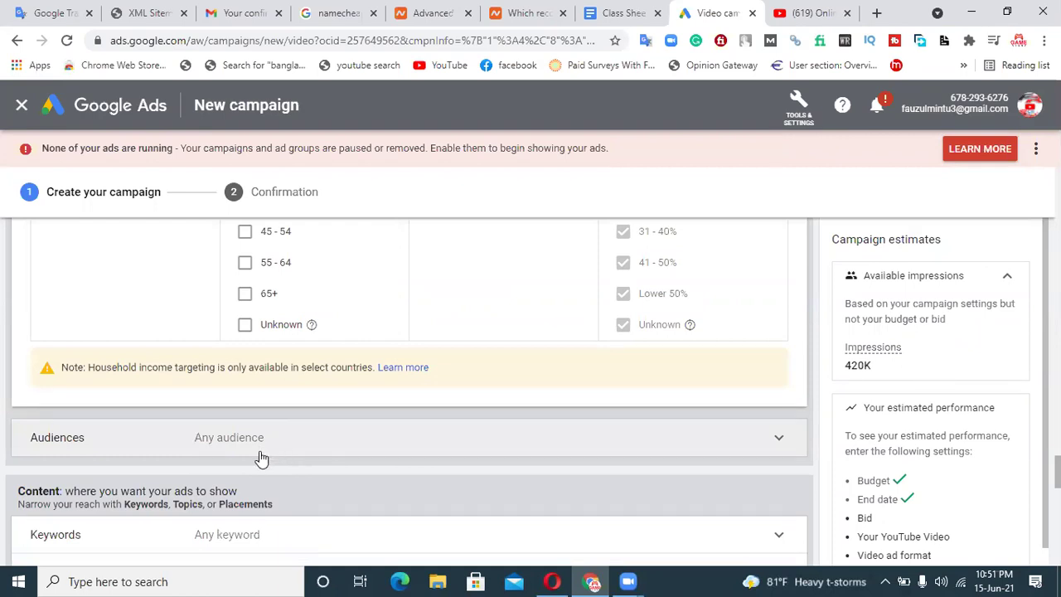
Step: Search audiences for 'freelancing', then 'edu', and tick the Education Sector audience
left_click(236, 453)
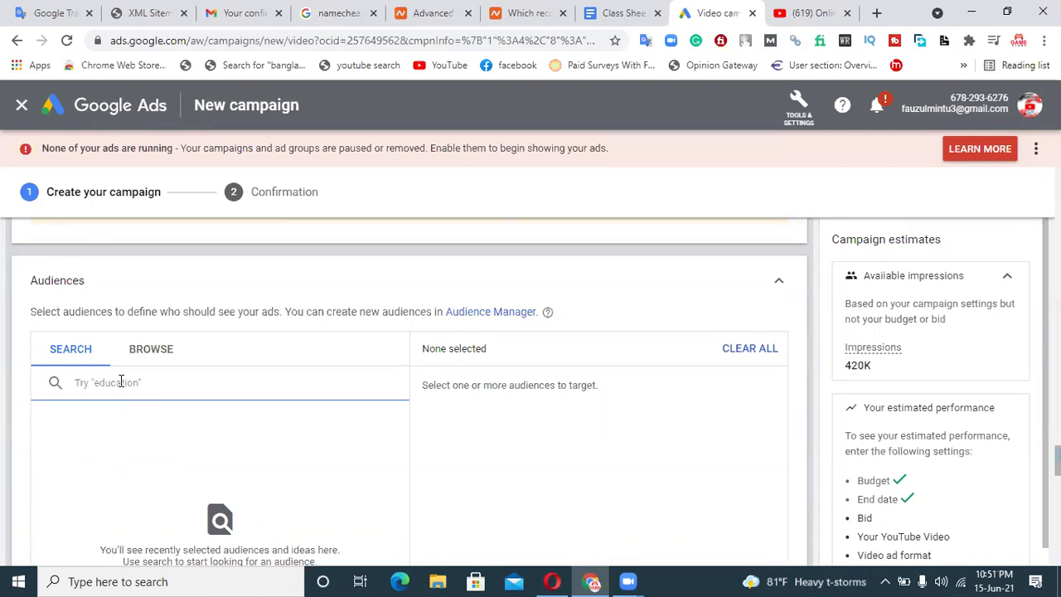
type("free")
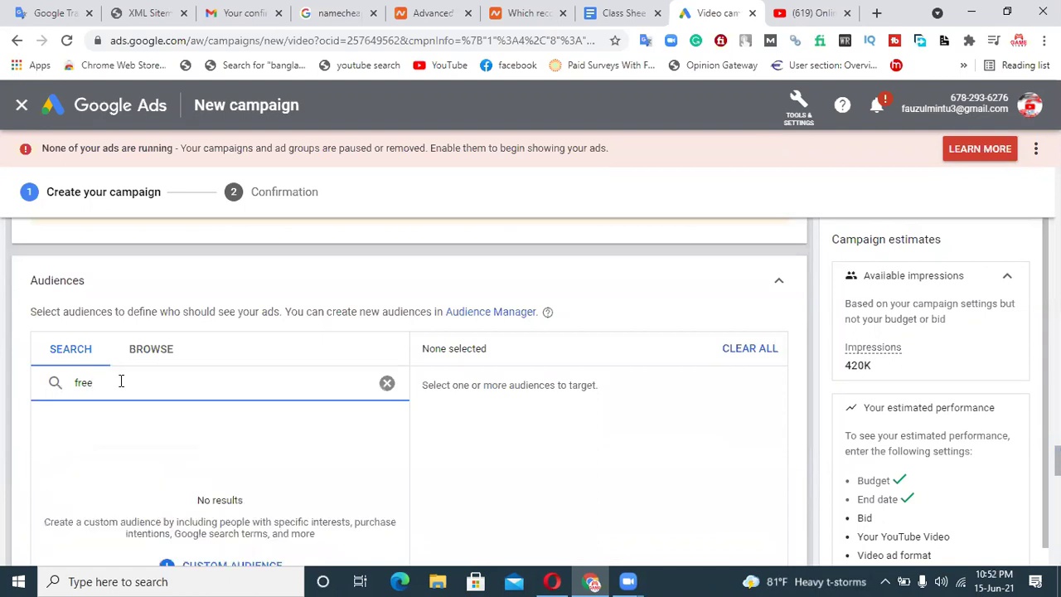
type("lancing")
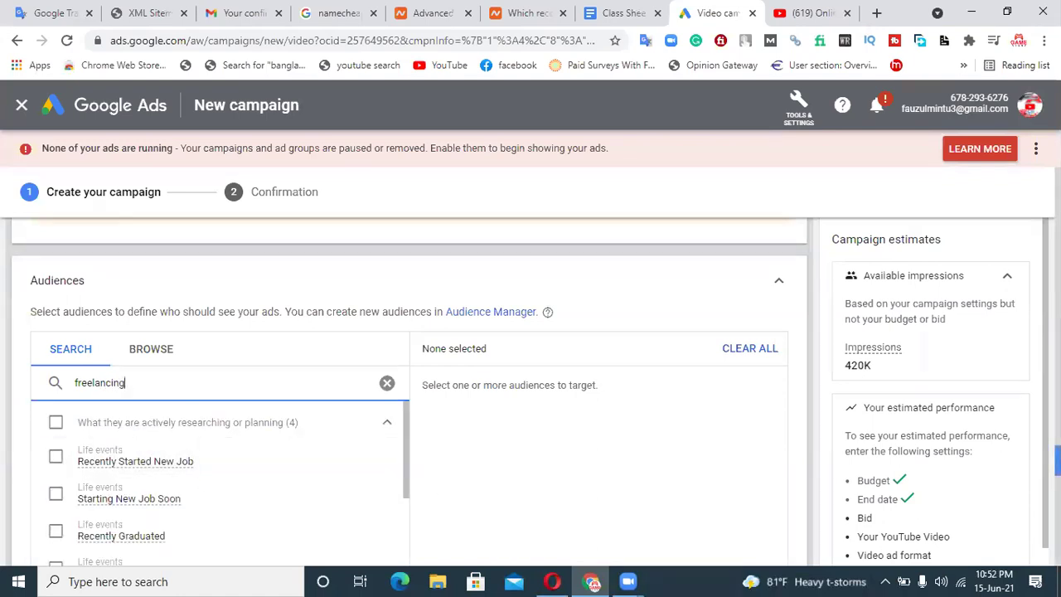
scroll(409, 392, "down", 1)
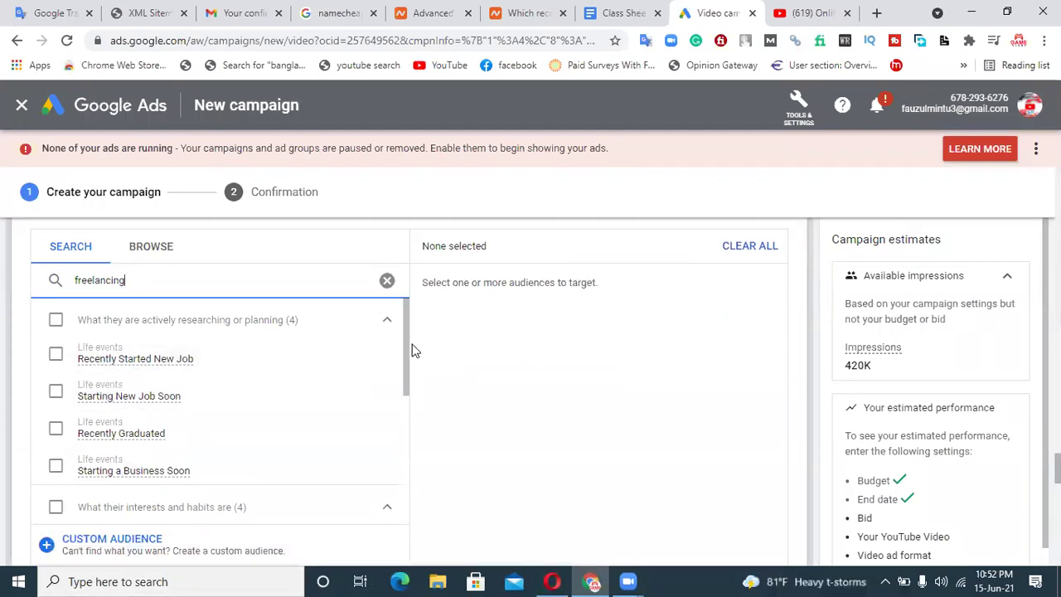
mouse_move(406, 351)
left_mouse_down()
mouse_move(372, 500)
mouse_move(386, 346)
left_mouse_up()
double_click(114, 286)
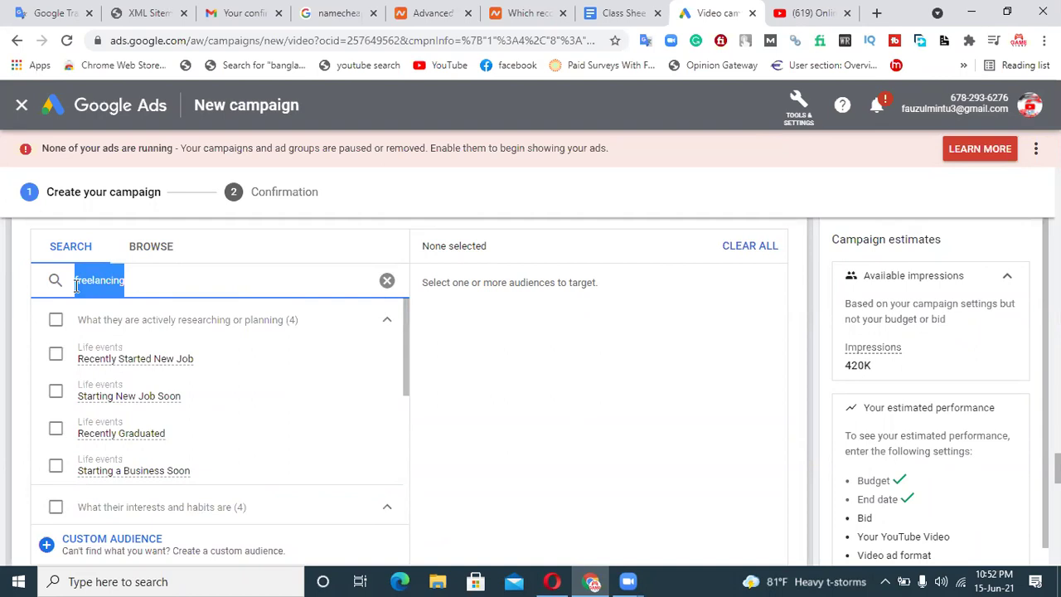
type("edu")
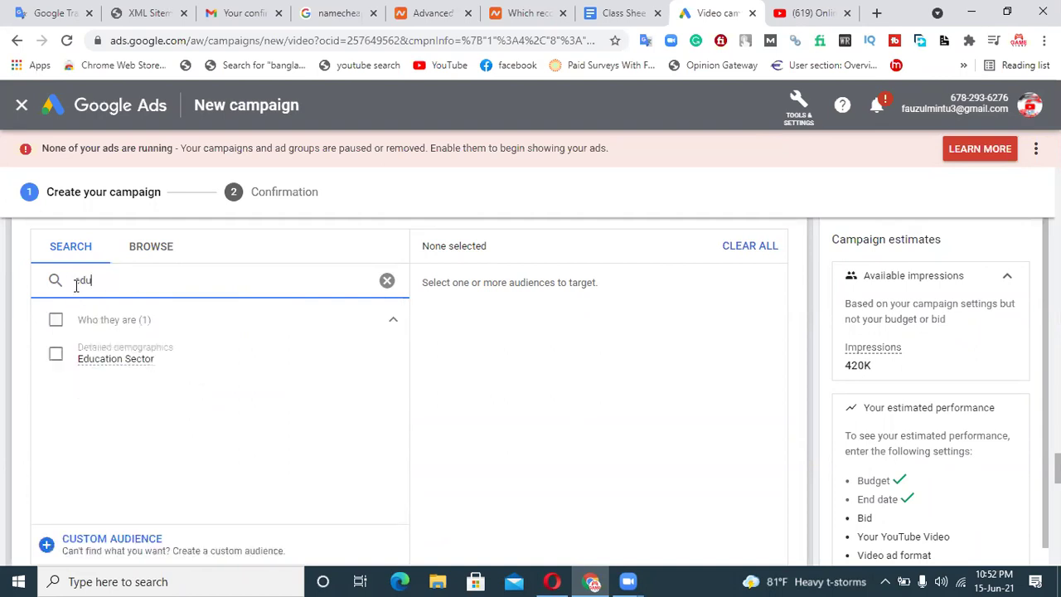
left_click(55, 358)
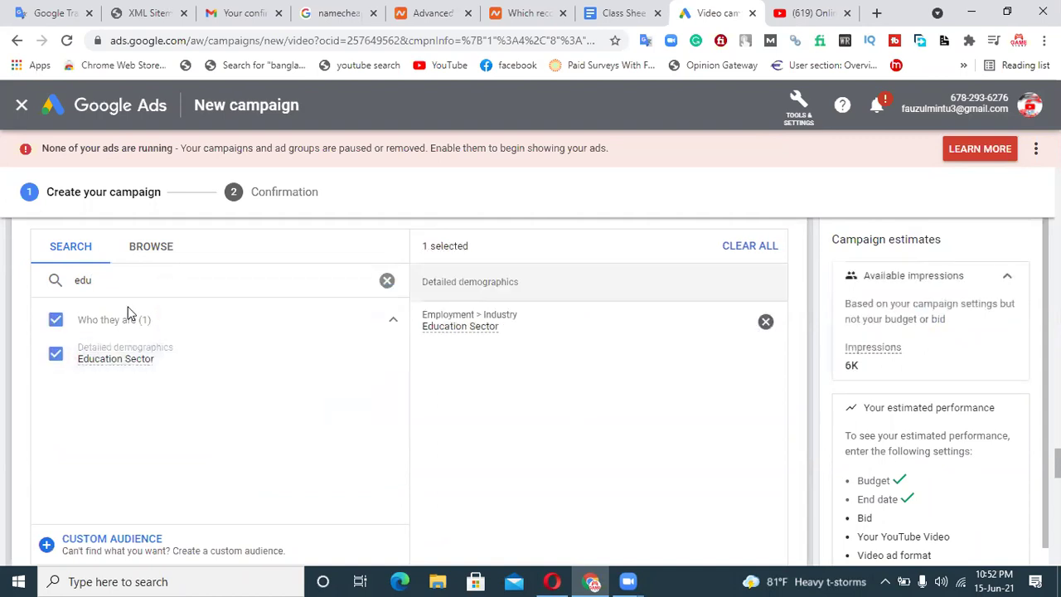
Step: Search audiences for 'fiverr' and add the Social Media Enthusiasts audience
left_click_drag(144, 272, 52, 281)
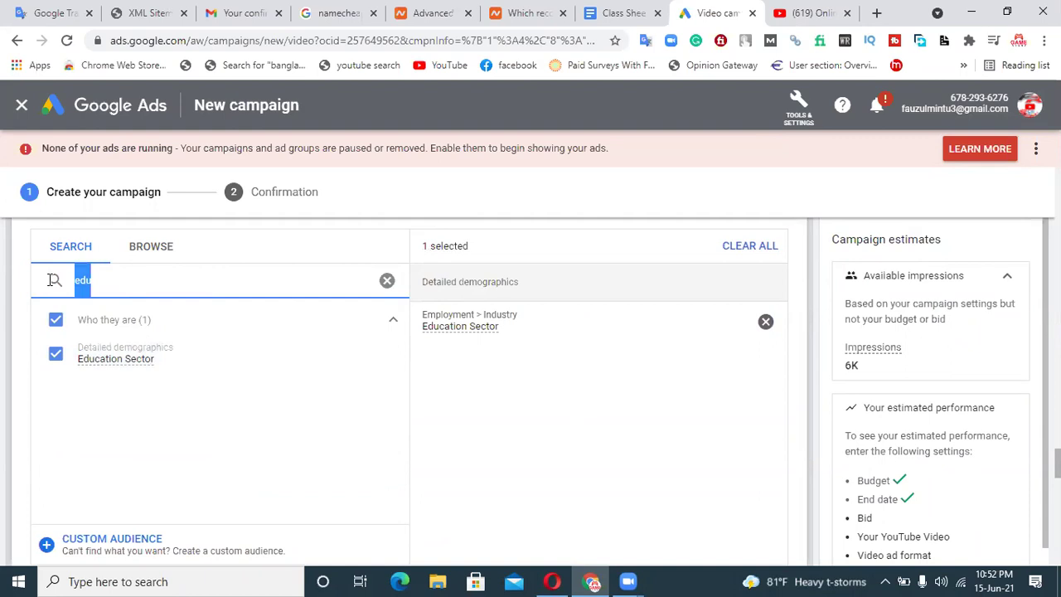
key("BackSpace")
type("fiverr")
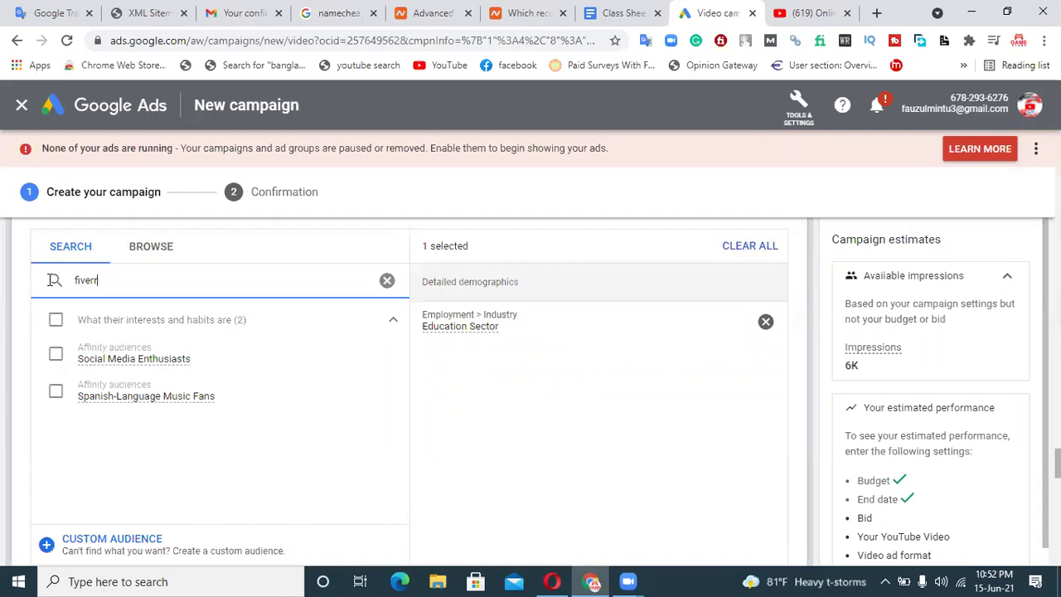
left_click(55, 354)
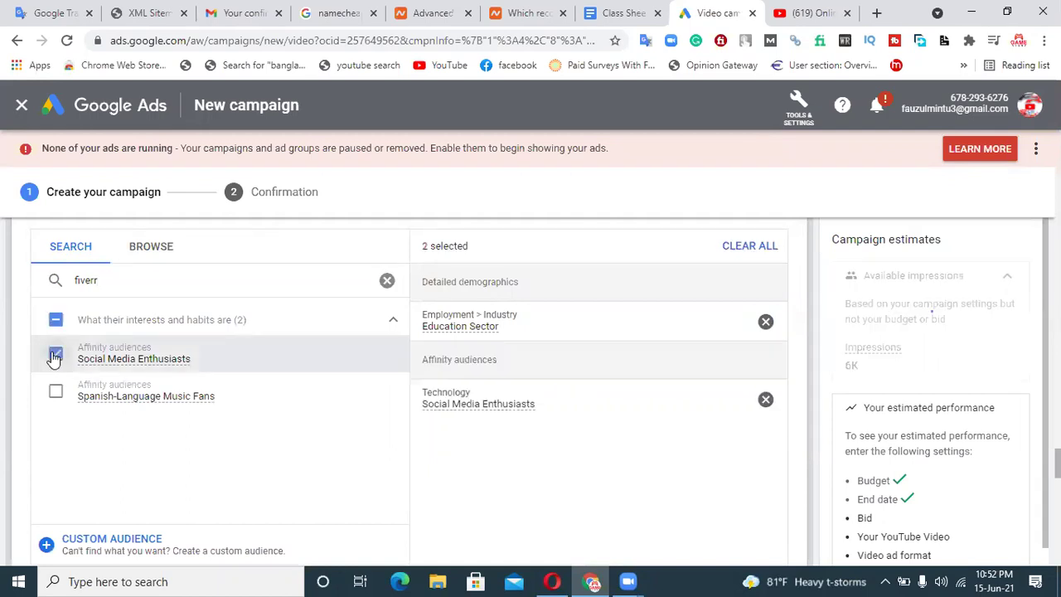
Step: Search audiences for 'digital marketing', browse the results, then clear the search
left_click_drag(129, 284, 87, 282)
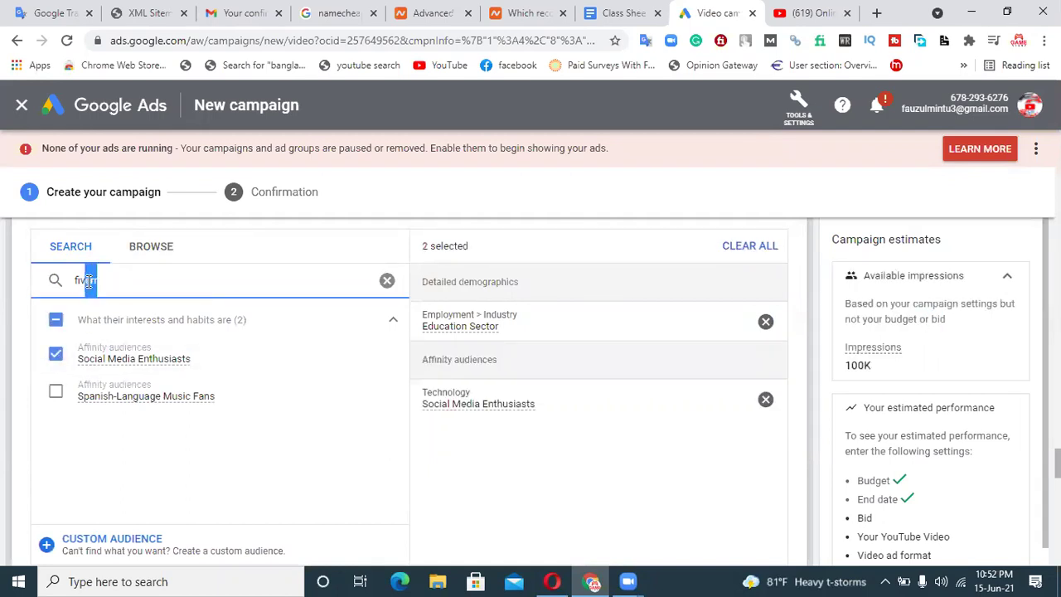
left_click(88, 281)
key("BackSpace")
key("BackSpace")
type("digi")
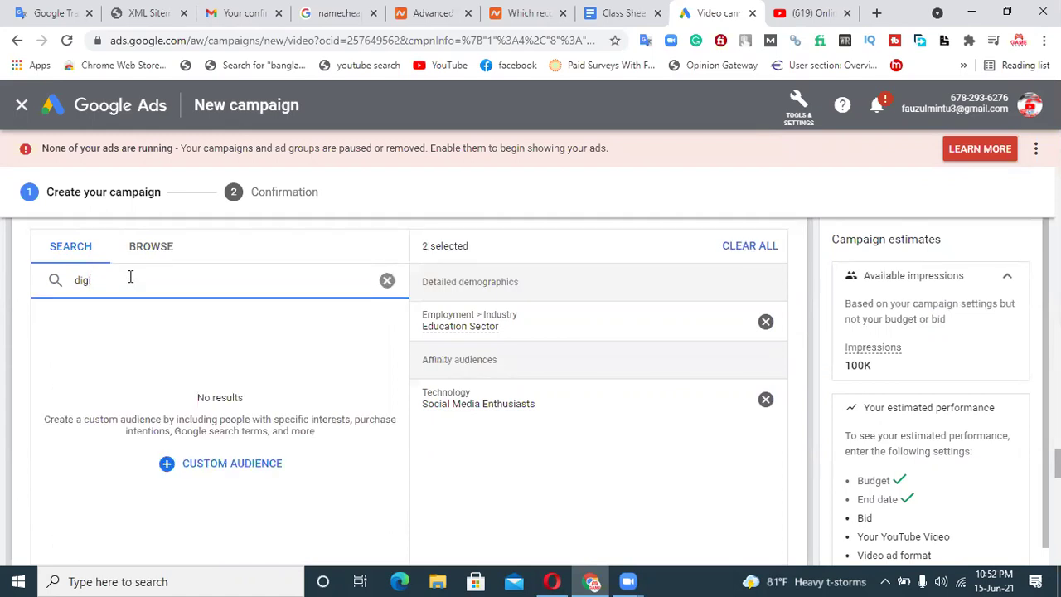
type("ta")
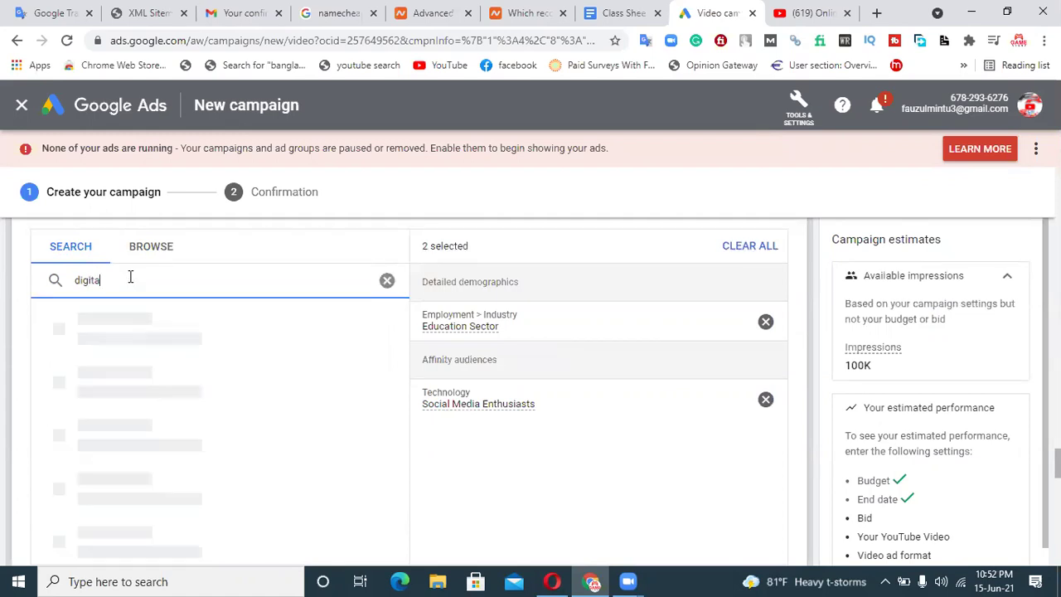
type("l marketing")
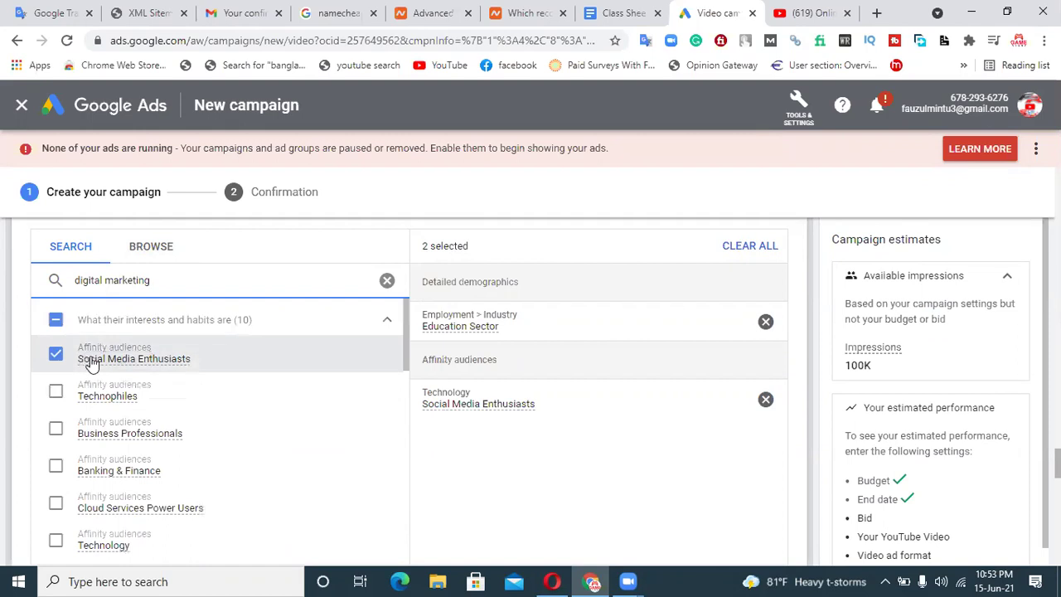
mouse_move(147, 369)
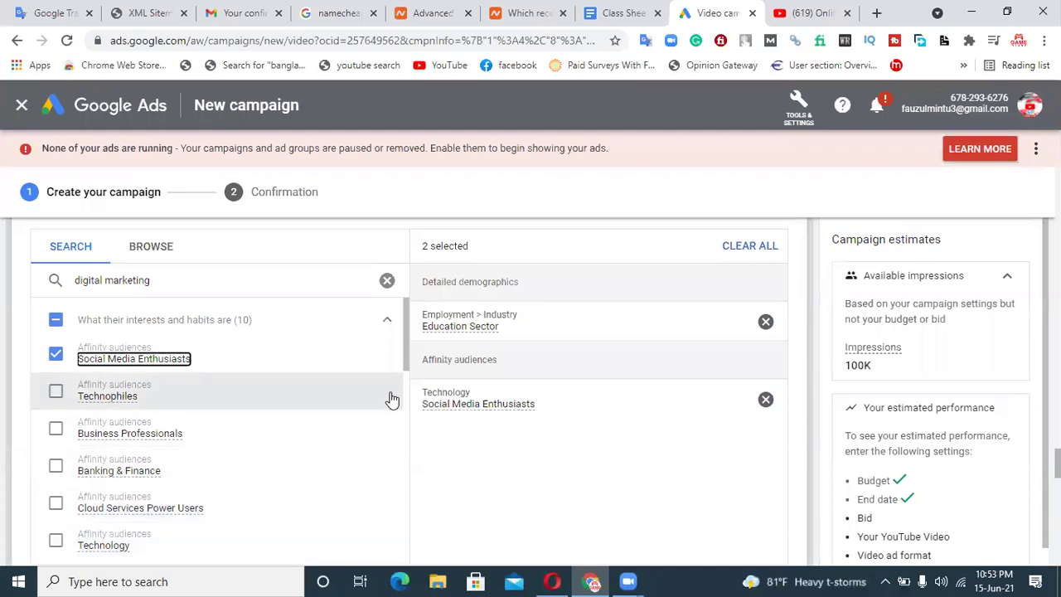
mouse_move(405, 357)
left_mouse_down()
mouse_move(395, 437)
mouse_move(340, 540)
left_mouse_up()
scroll(335, 547, "down", 2)
scroll(346, 412, "up", 8)
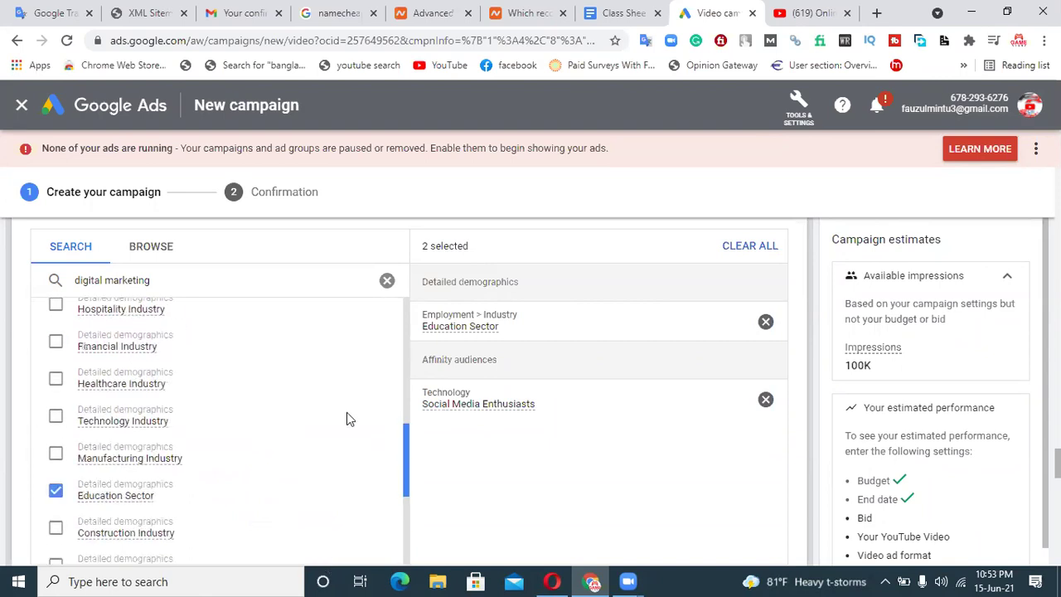
left_click(386, 280)
Step: Browse audience results for 'school' and 'social m', then clear the search box
left_click(230, 287)
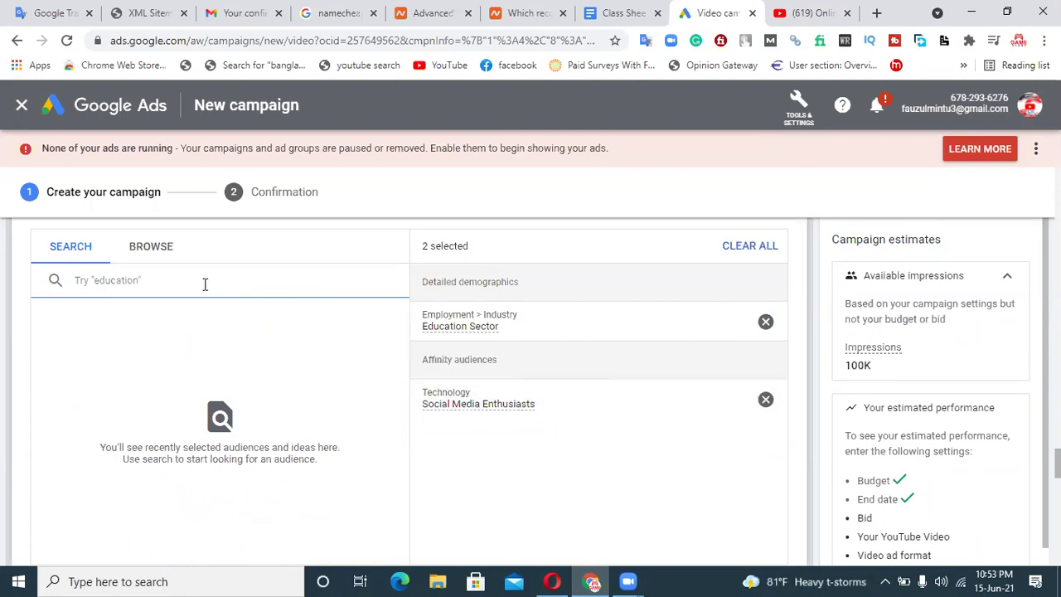
type("school")
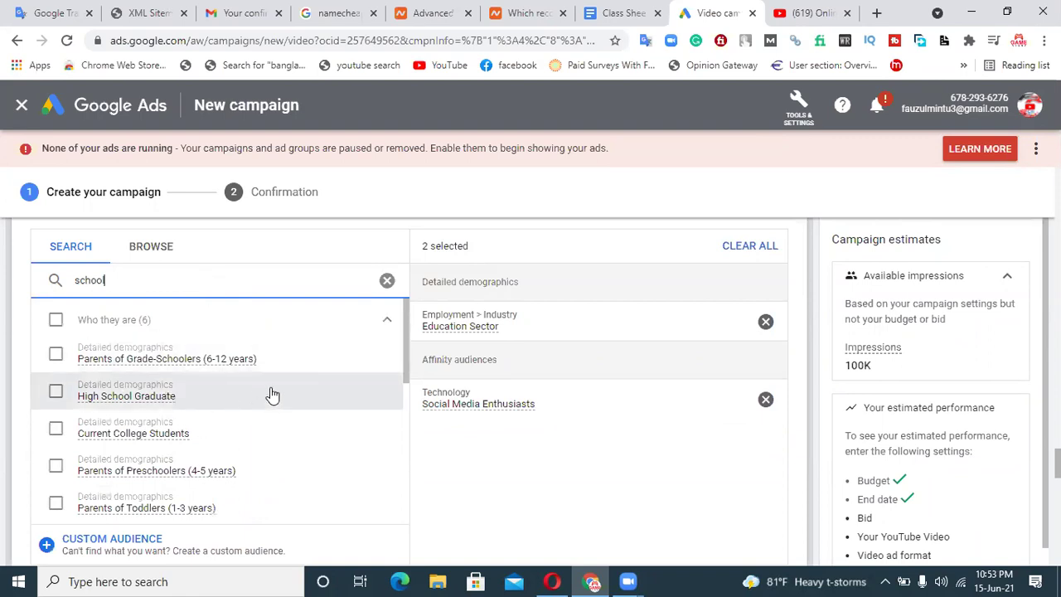
left_click_drag(155, 406, 219, 403)
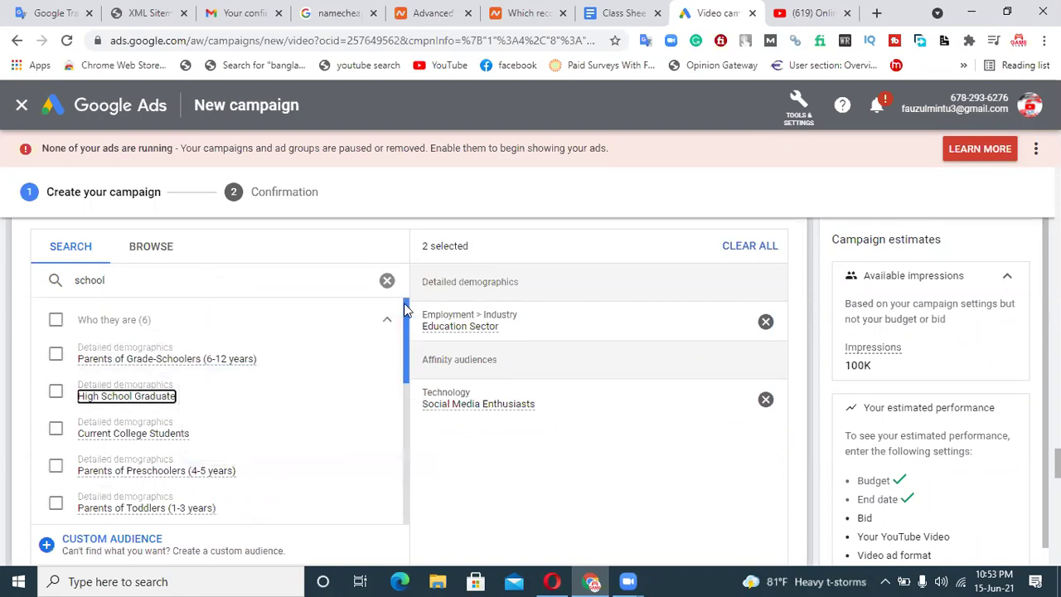
scroll(406, 347, "down", 1)
scroll(406, 346, "down", 3)
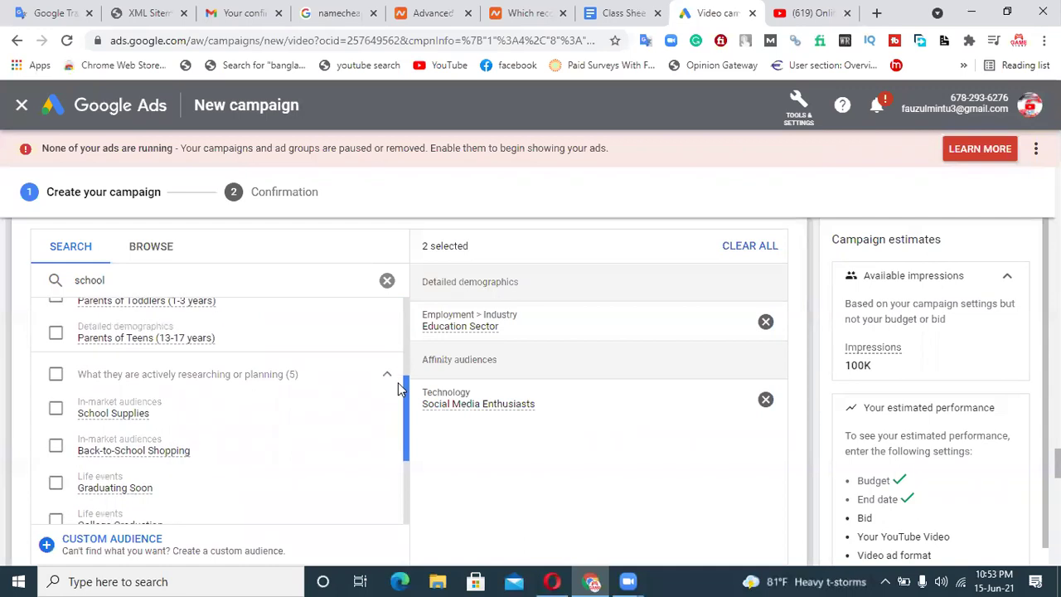
scroll(393, 428, "down", 2)
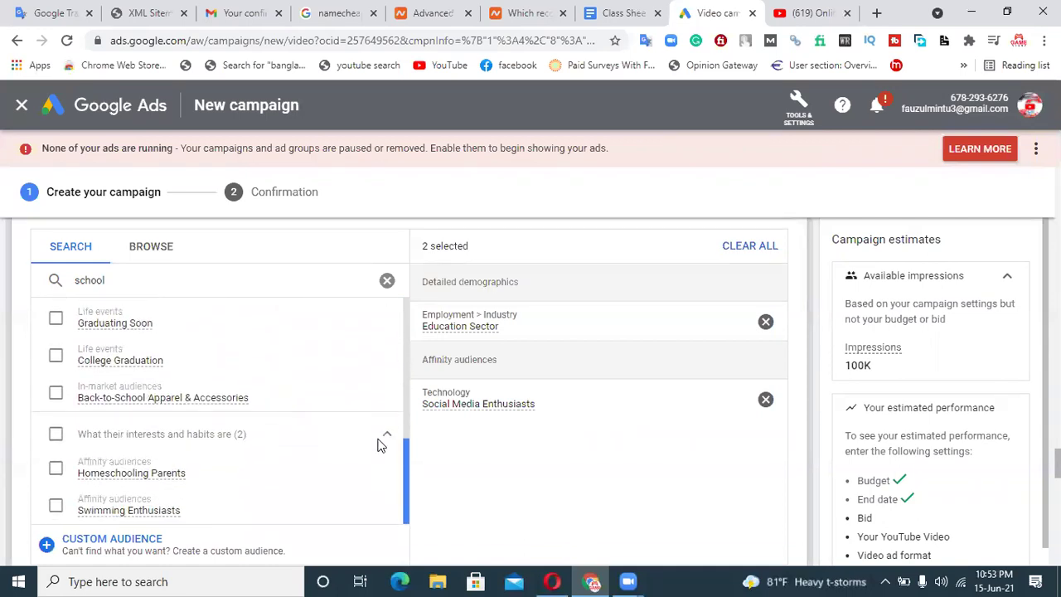
scroll(386, 436, "up", 10)
double_click(106, 280)
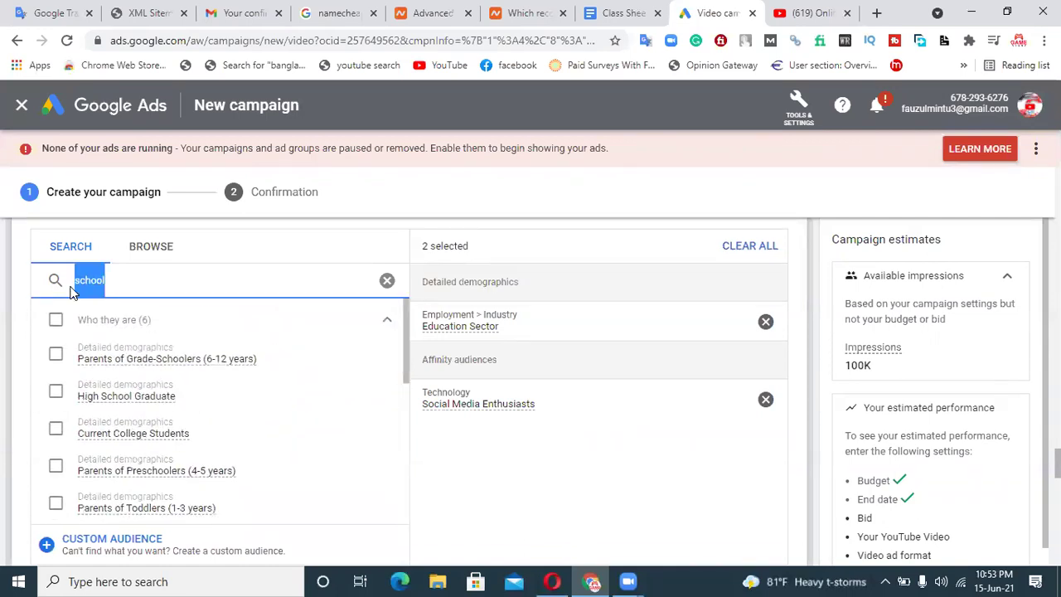
key("BackSpace")
type("f")
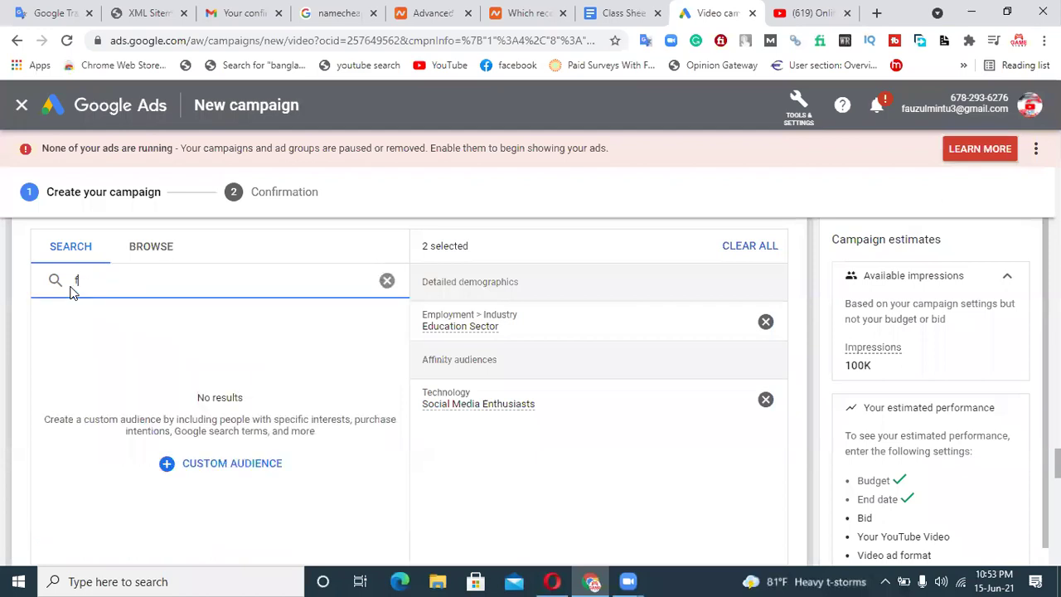
key("BackSpace")
type("soci")
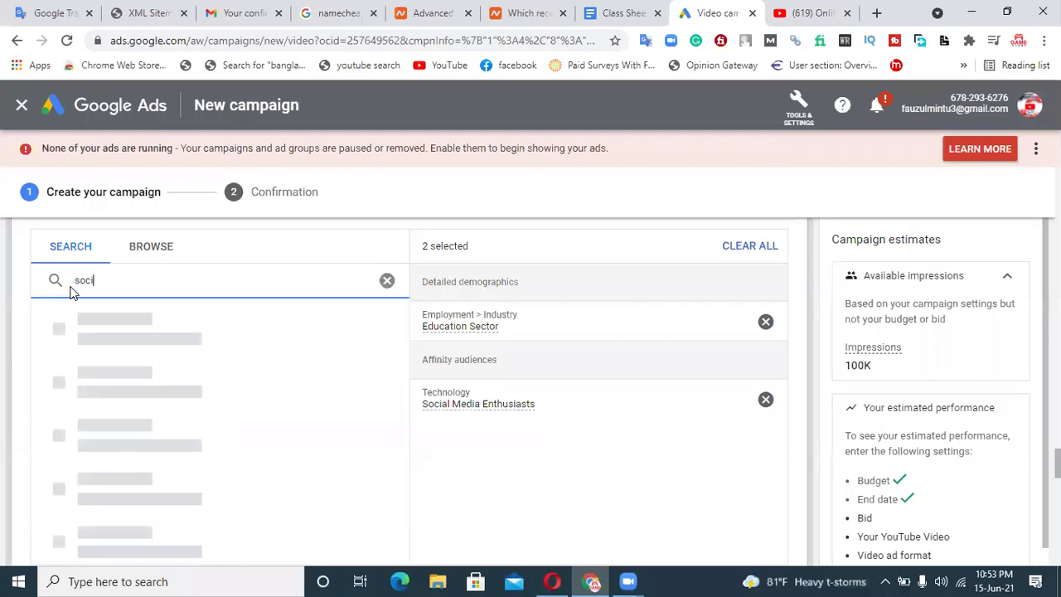
type("al media")
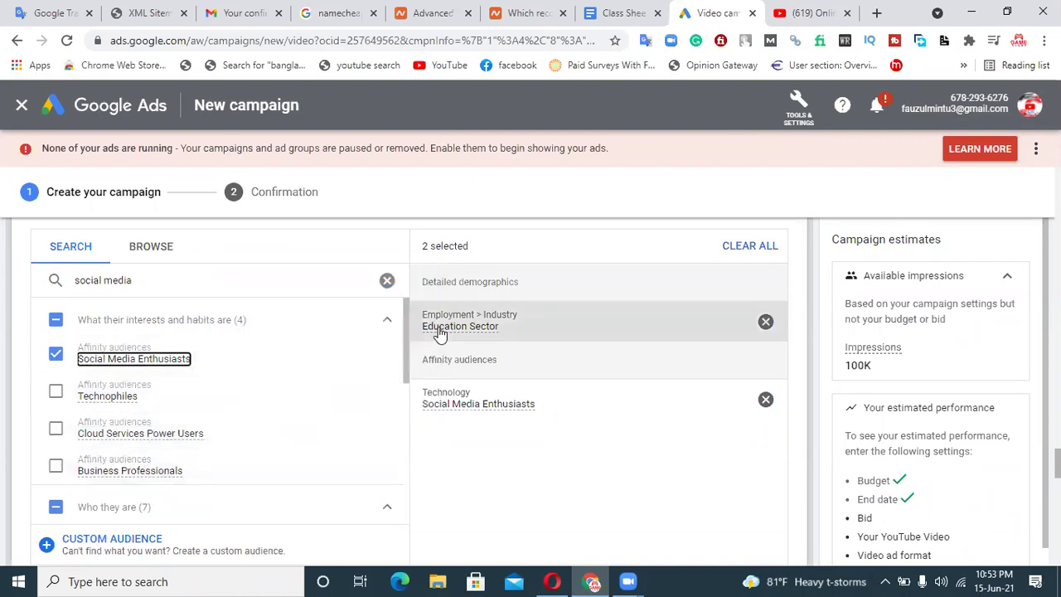
left_click_drag(405, 329, 381, 483)
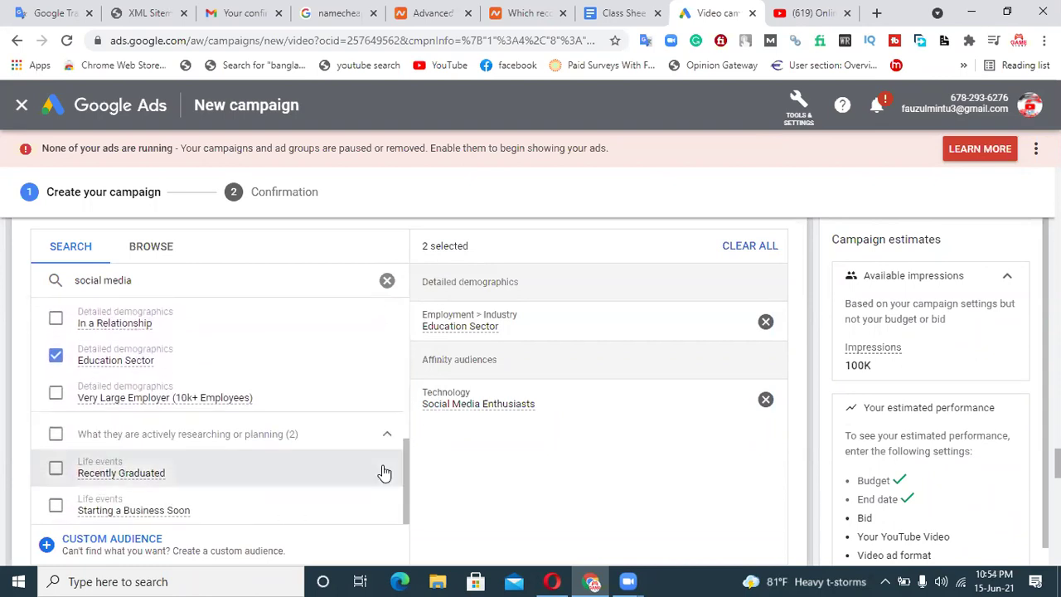
left_click(387, 280)
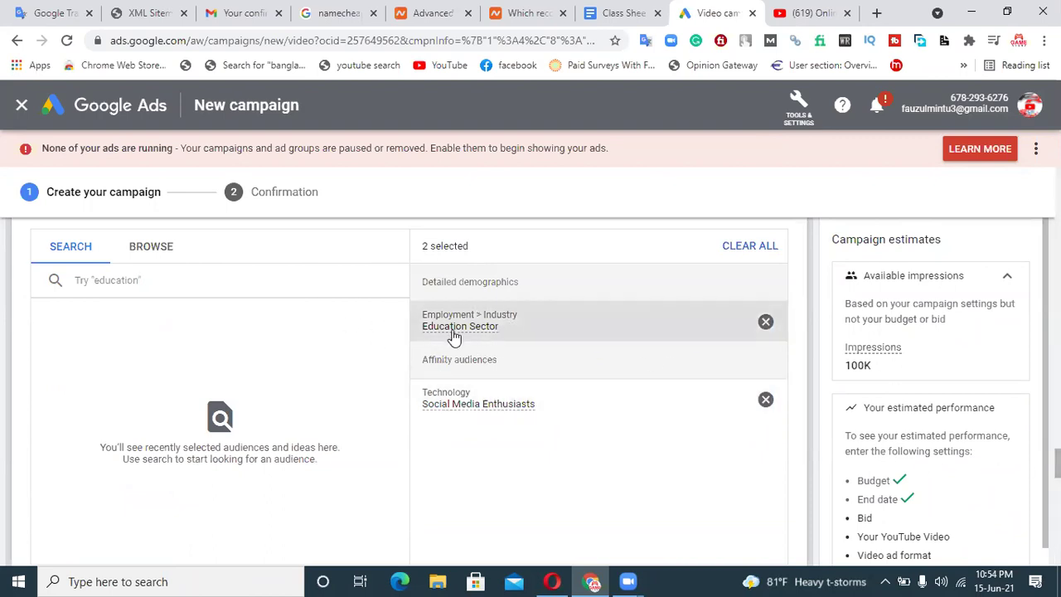
Step: Scroll down to the Content section and expand Keywords targeting for the campaign
mouse_move(474, 317)
scroll(474, 318, "down", 3)
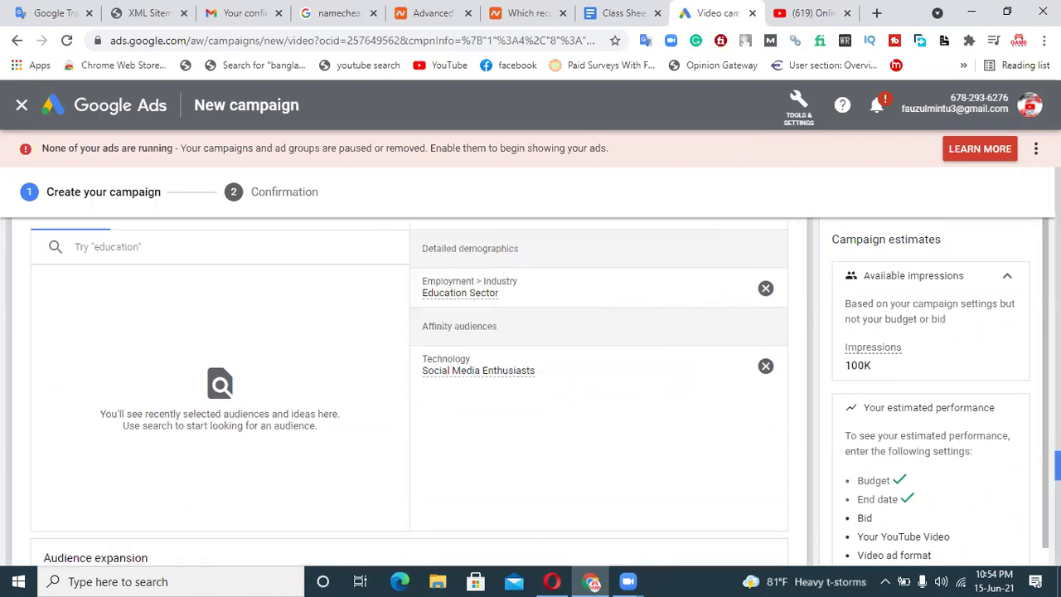
scroll(409, 391, "down", 1)
scroll(162, 415, "down", 4)
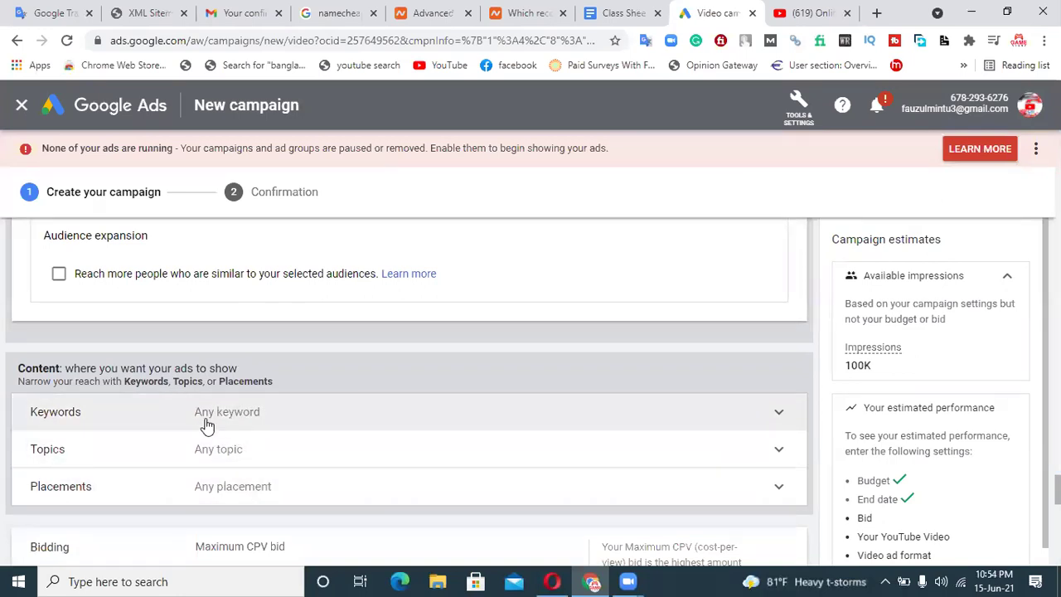
left_click(202, 426)
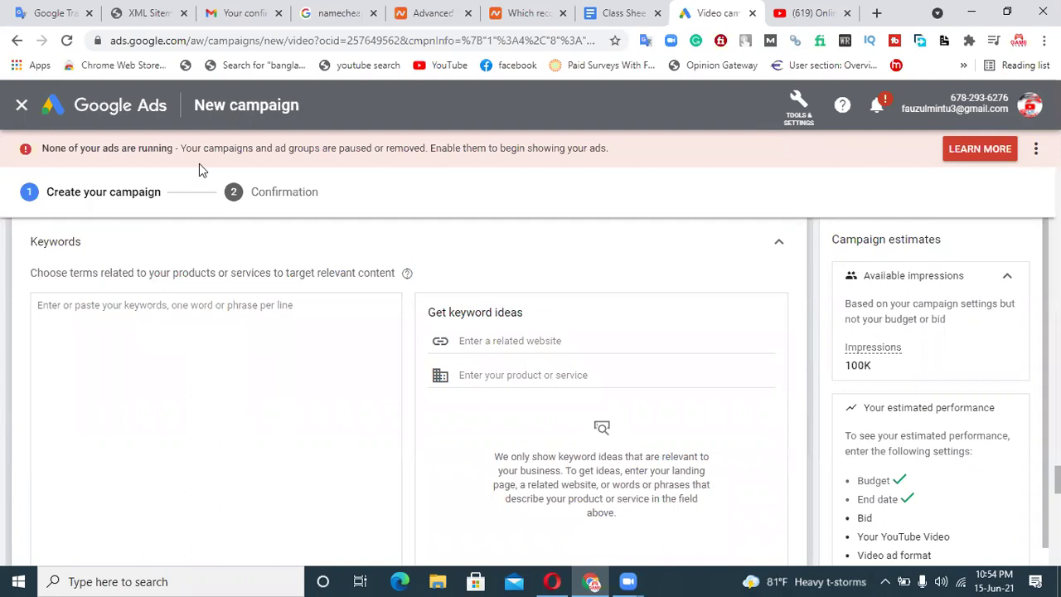
Step: Copy the video's tags from the vidIQ Video Tags box on the YouTube page
left_click(789, 12)
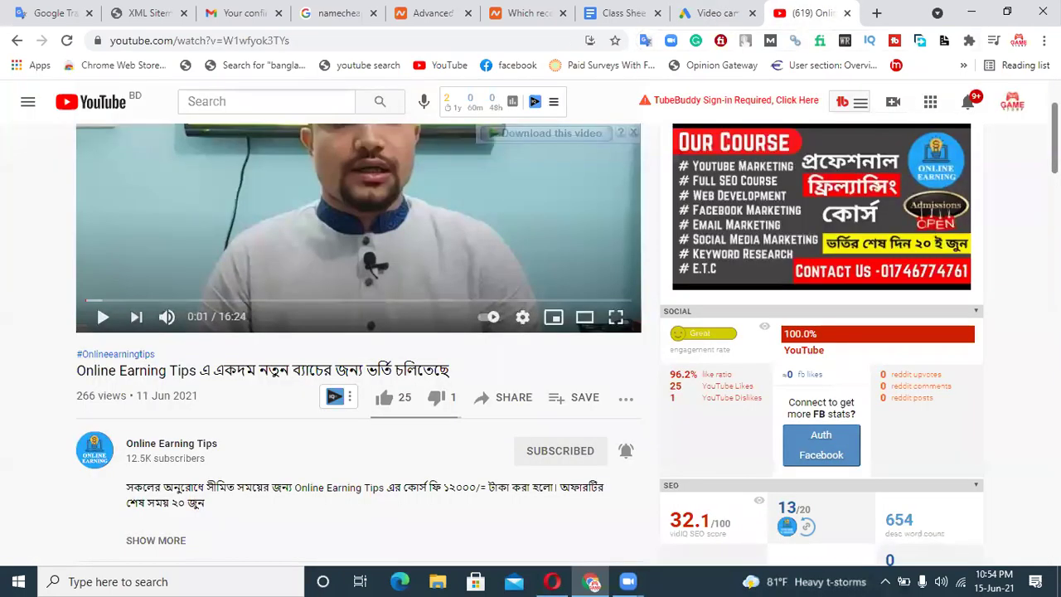
scroll(530, 331, "down", 15)
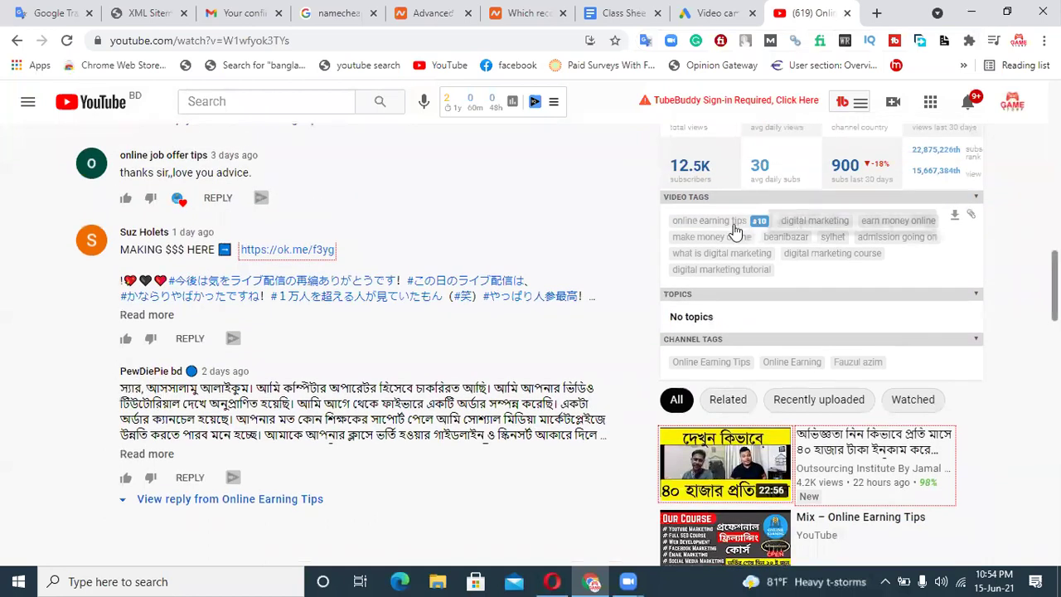
left_click(961, 214)
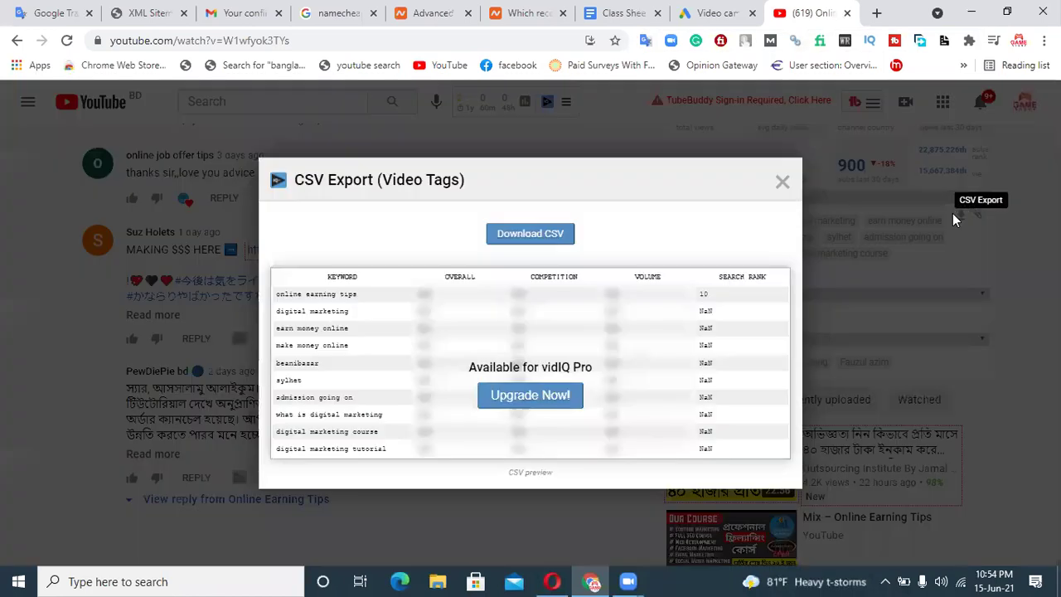
left_click(780, 182)
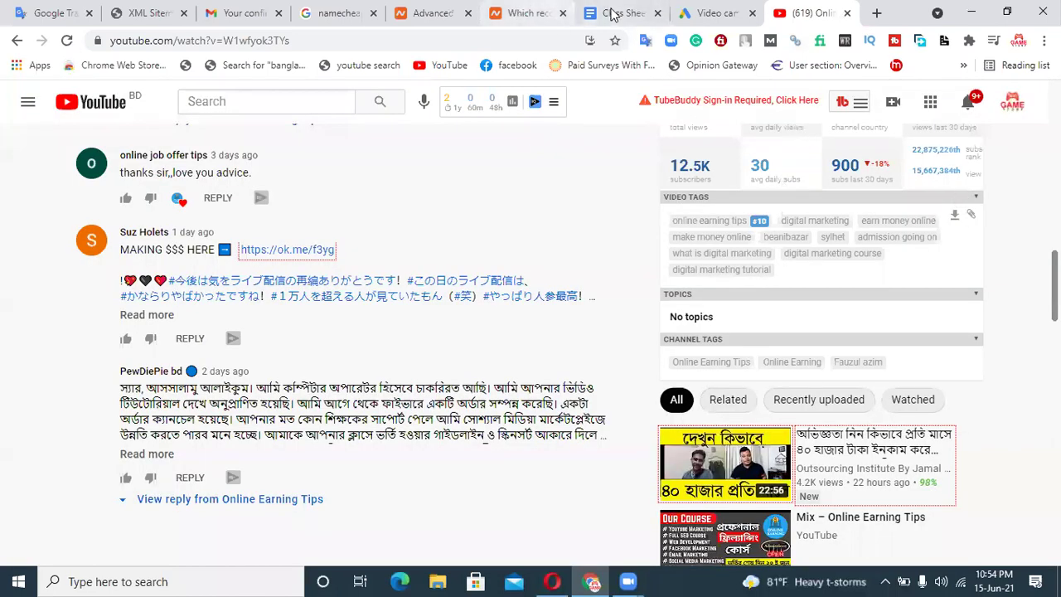
Step: Paste the ten copied tags into the Google Ads Keywords box
left_click(685, 10)
left_click(130, 320)
type("online earning tips,digital marketing,earn money online,make money online,beanibazar,sylhet,admission going on,what is digital marketing,digital marketing course,digital marketing tutorial")
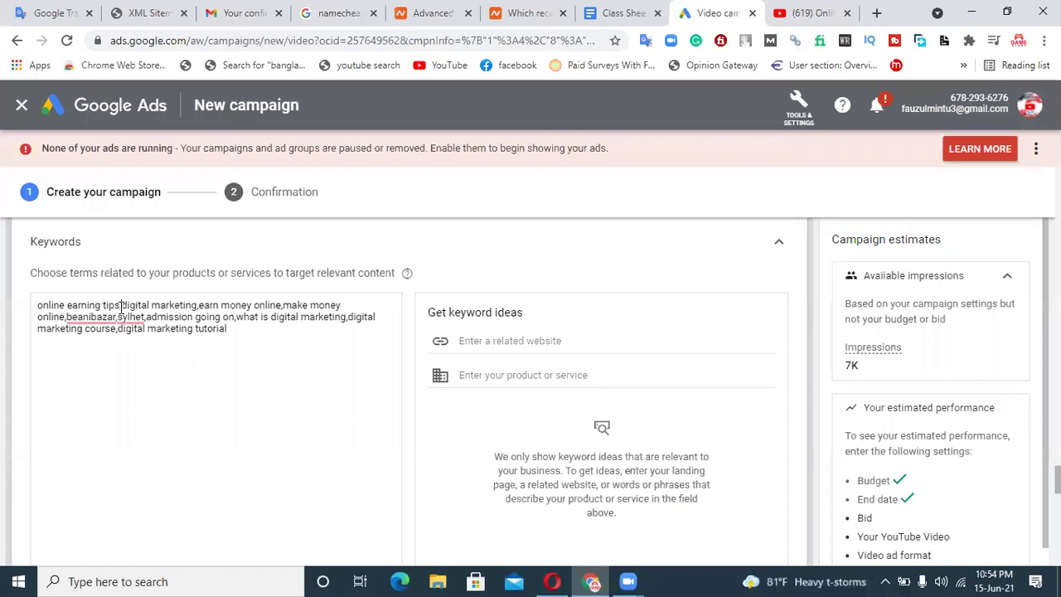
Step: Put each tag on its own line without commas, from online earning tips to digital marketing tutorial
key("BackSpace")
key("Return")
left_click(114, 317)
key("BackSpace")
key("Return")
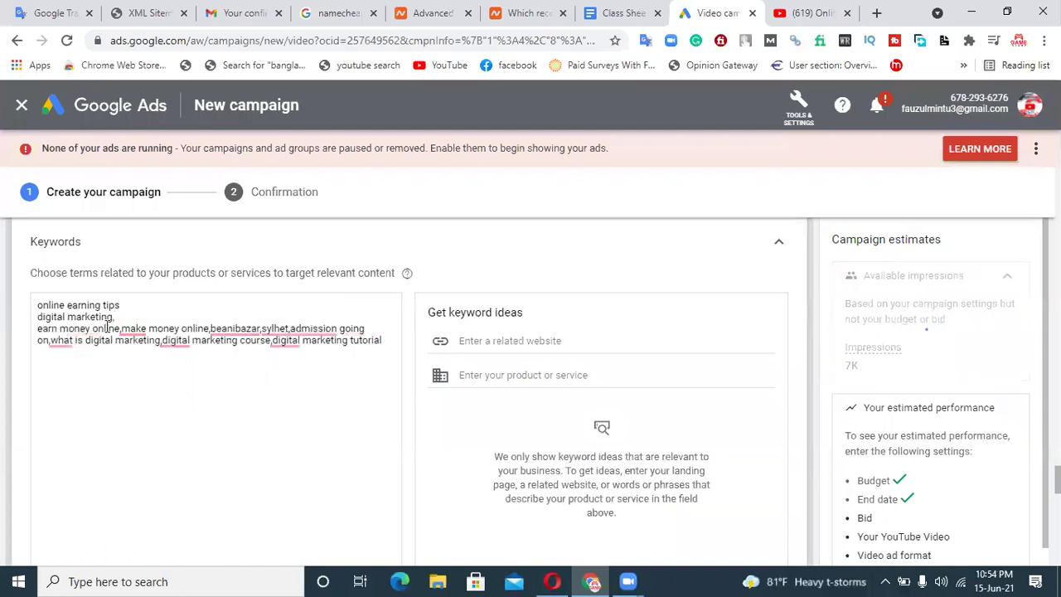
mouse_move(127, 326)
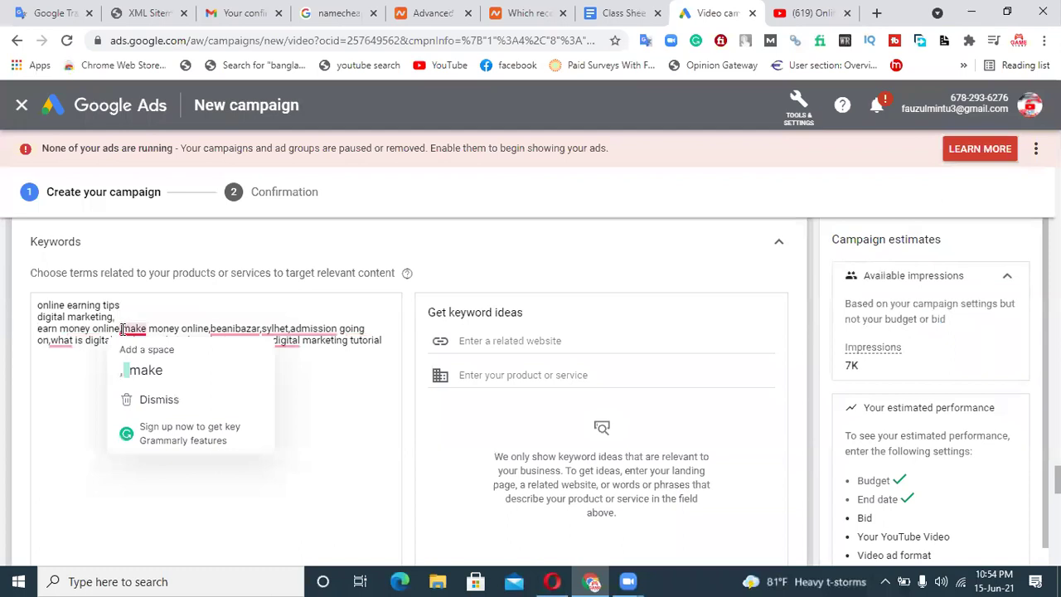
left_click(120, 328)
key("Return")
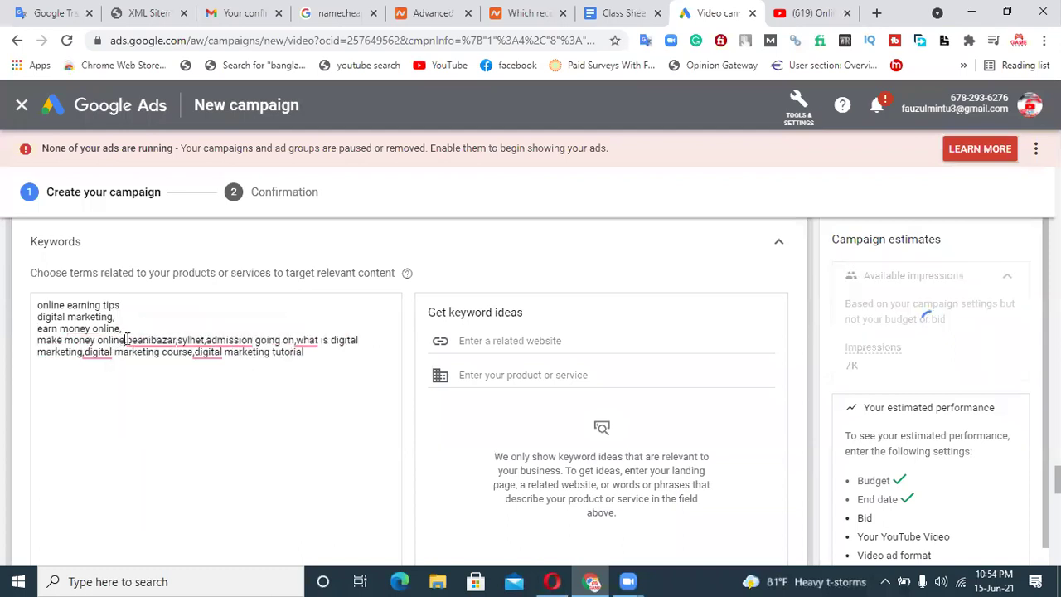
left_click(125, 339)
key("Return")
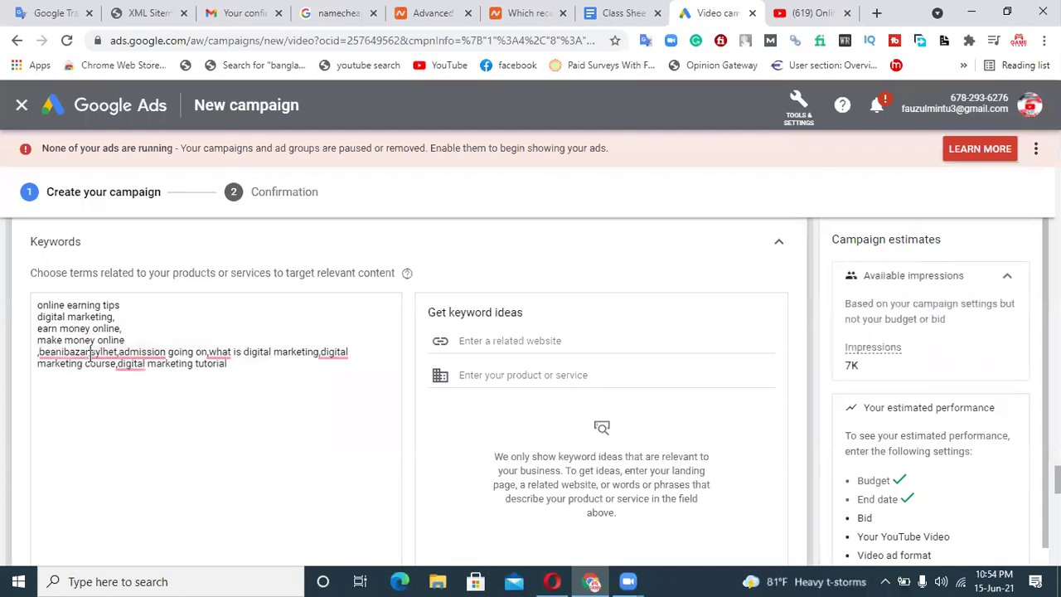
left_click(90, 351)
key("Return")
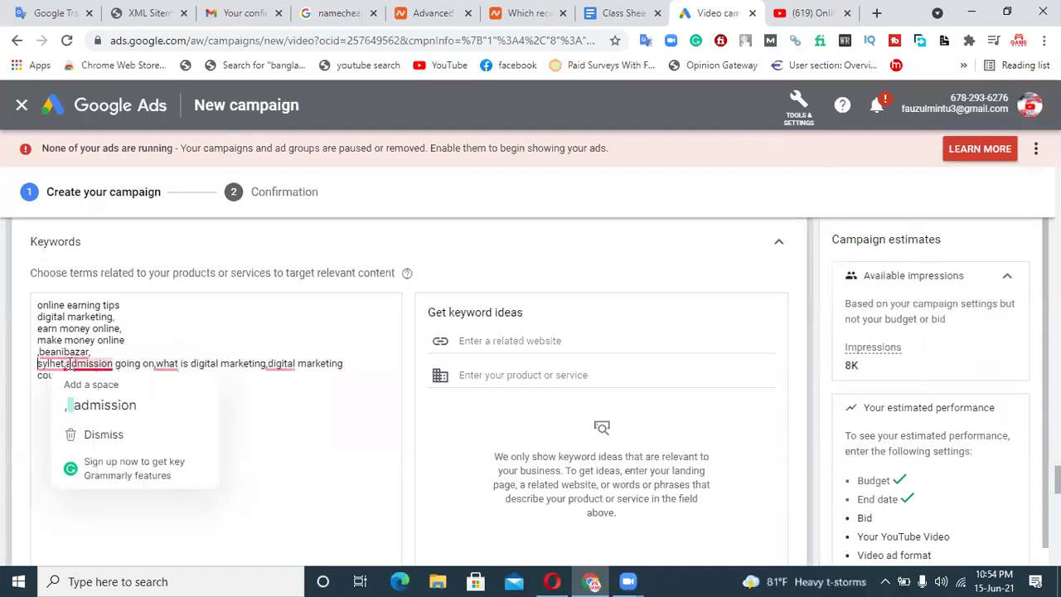
left_click(67, 362)
key("Return")
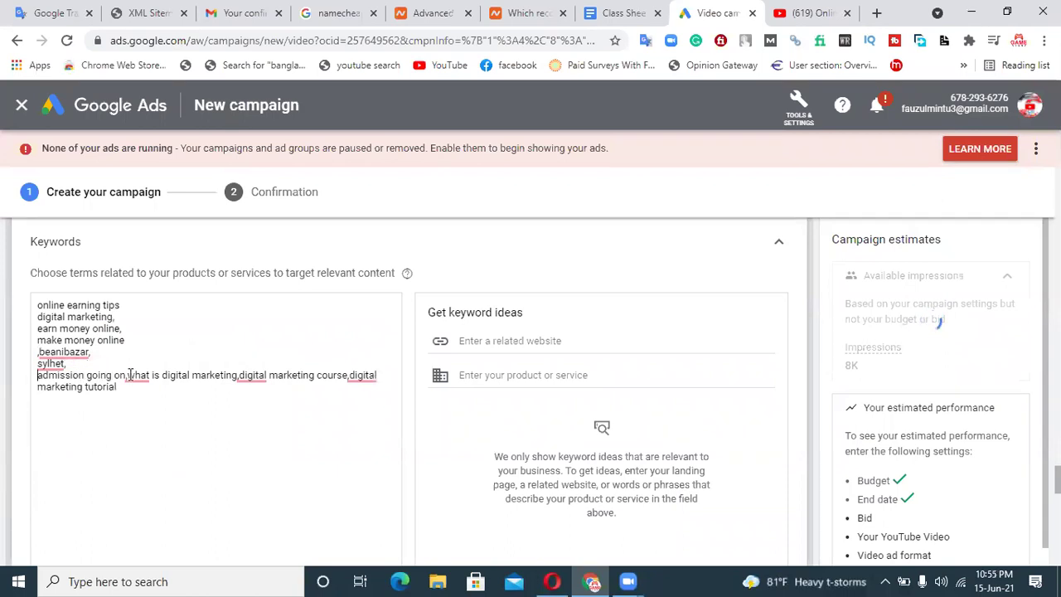
left_click(129, 374)
key("Return")
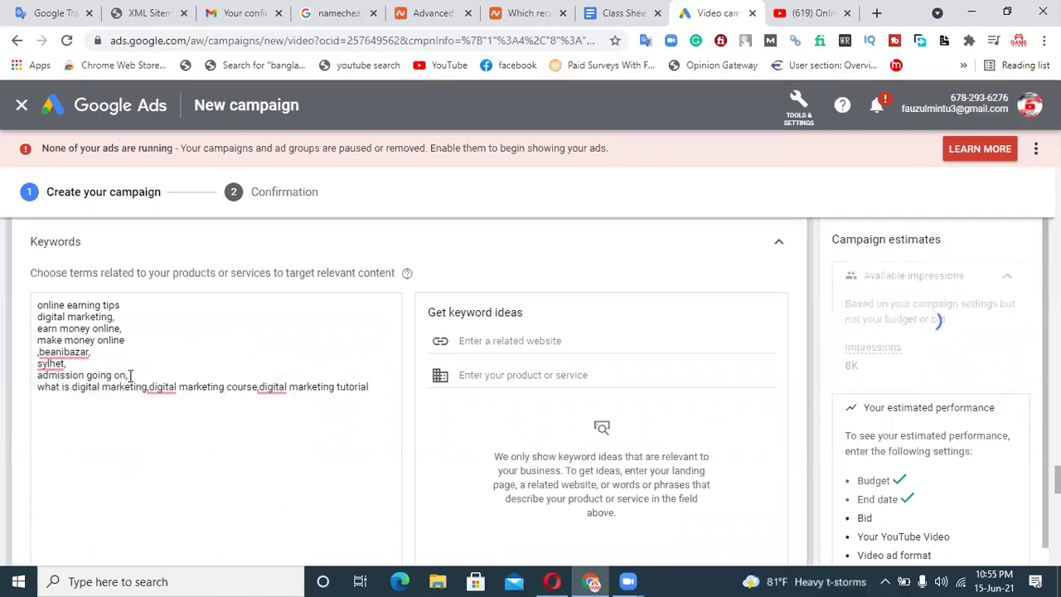
left_click(150, 388)
key("Return")
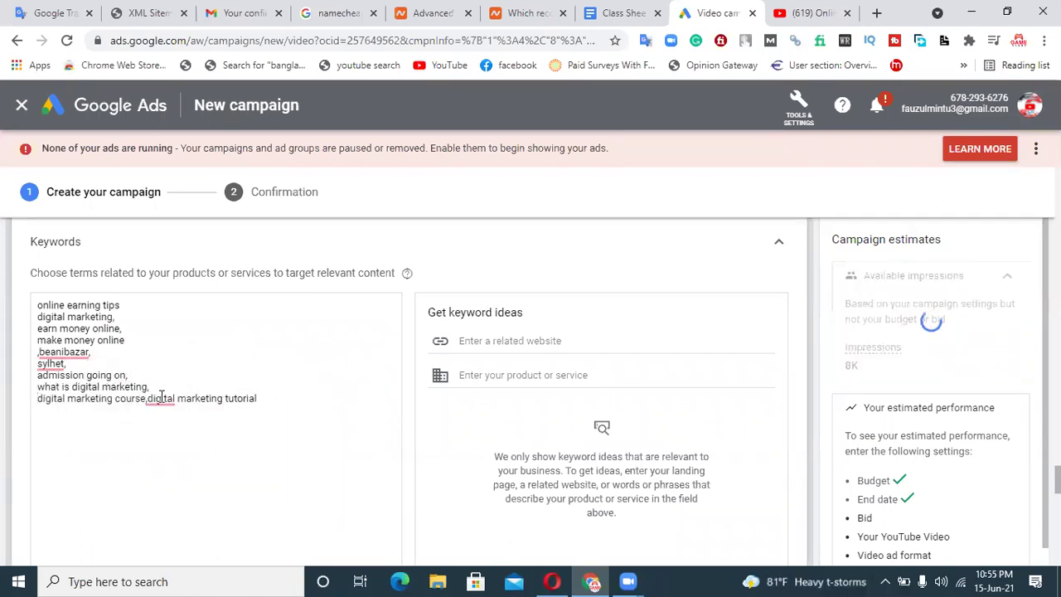
left_click(146, 398)
key("Return")
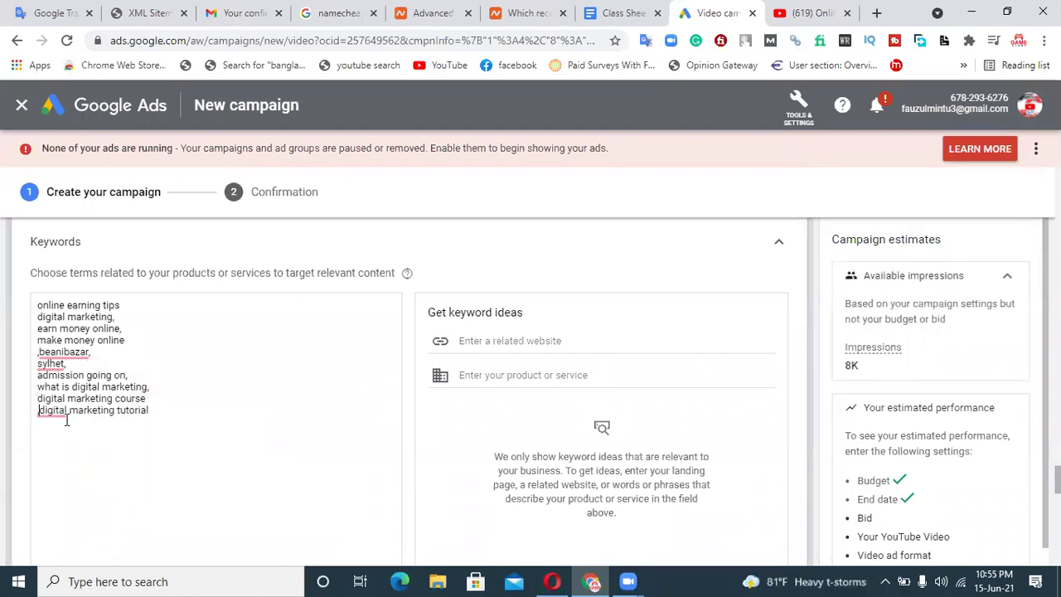
key("Delete")
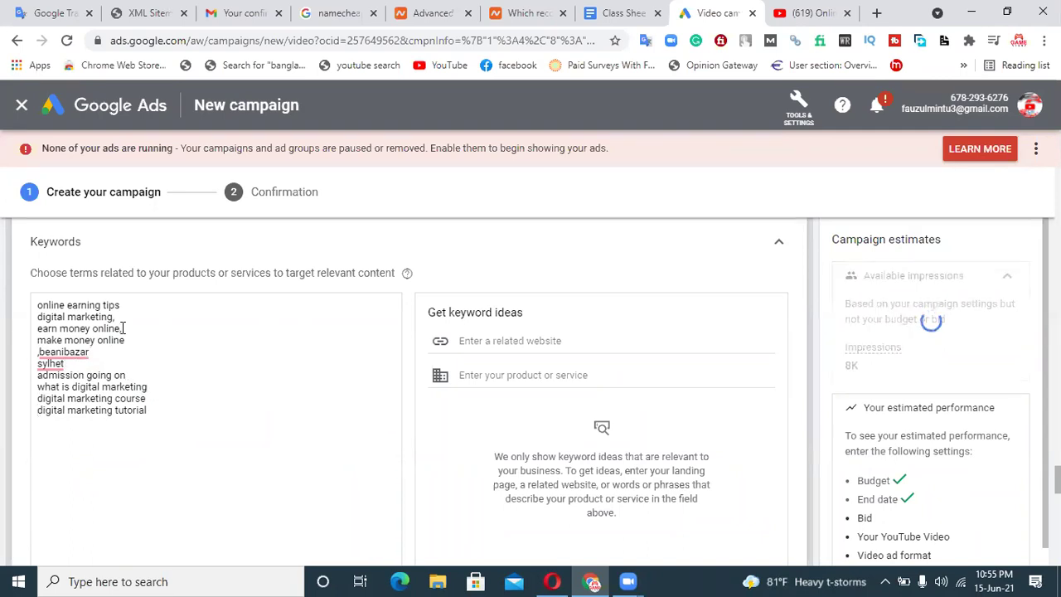
Step: Capitalise Sylhet and dismiss the other spelling suggestions in the keyword list
left_click(41, 355)
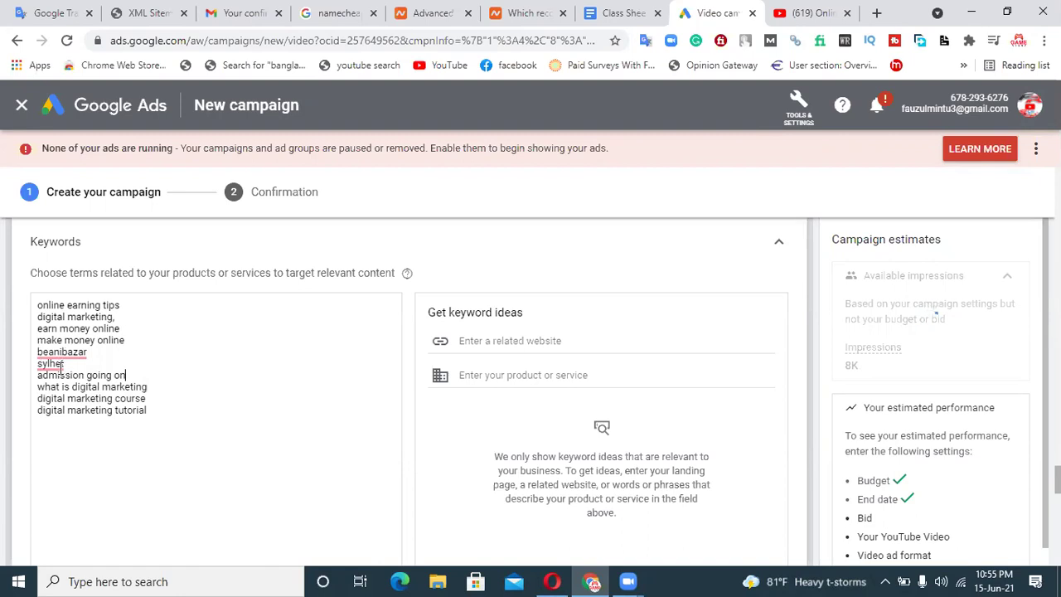
mouse_move(45, 365)
left_click(58, 406)
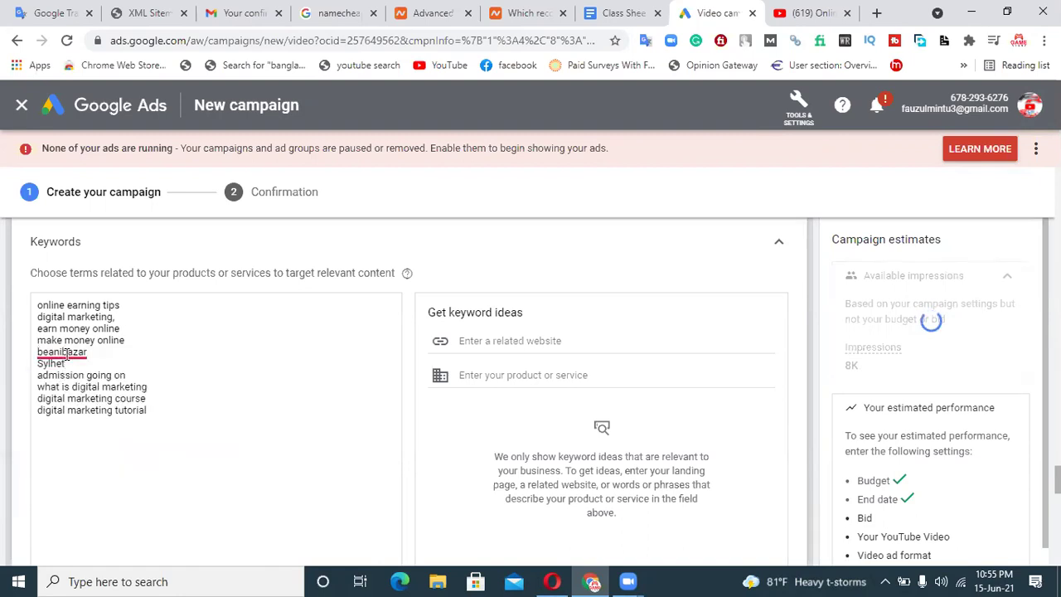
left_click(279, 345)
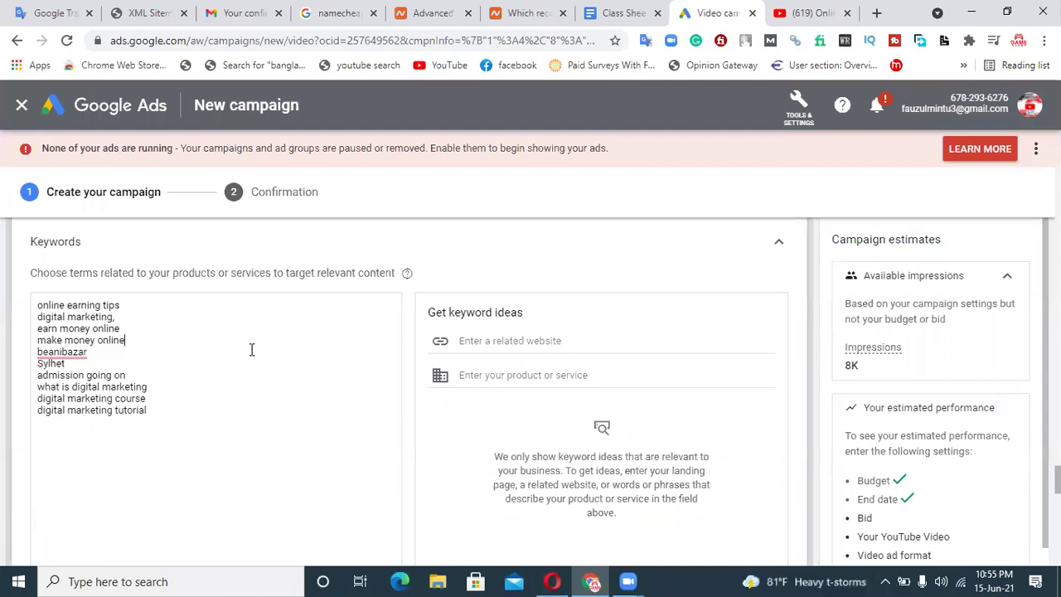
Step: Cut the entire keyword list out of the Keywords box
left_click(467, 340)
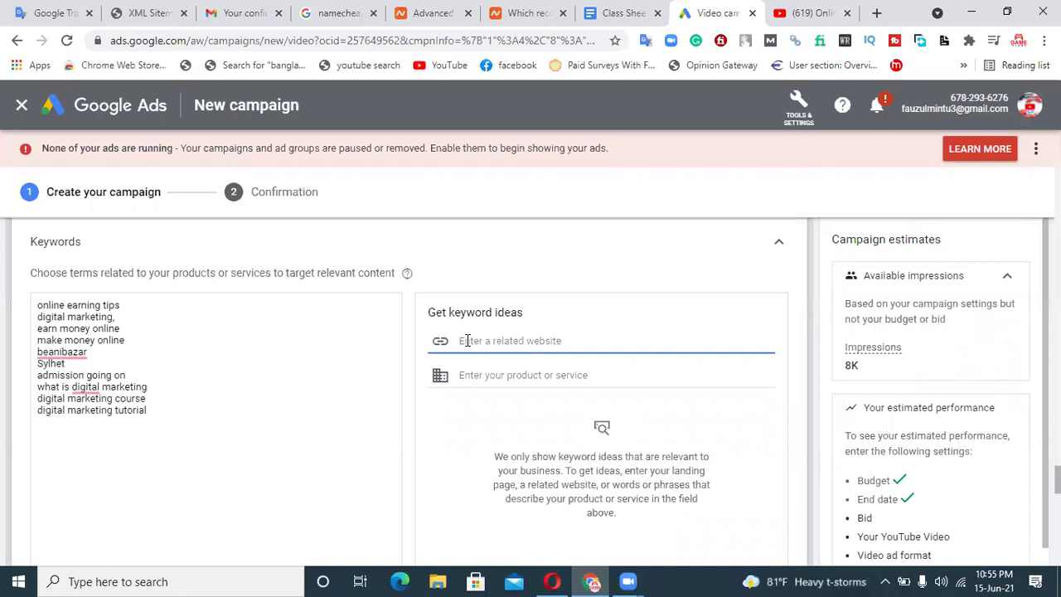
left_click_drag(146, 409, 18, 315)
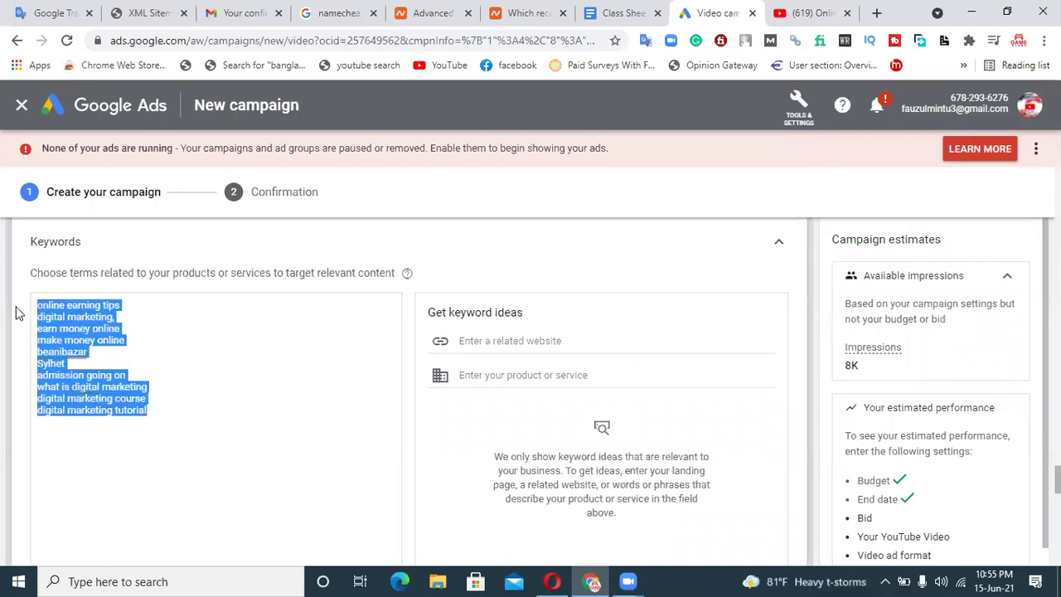
key("ctrl+x")
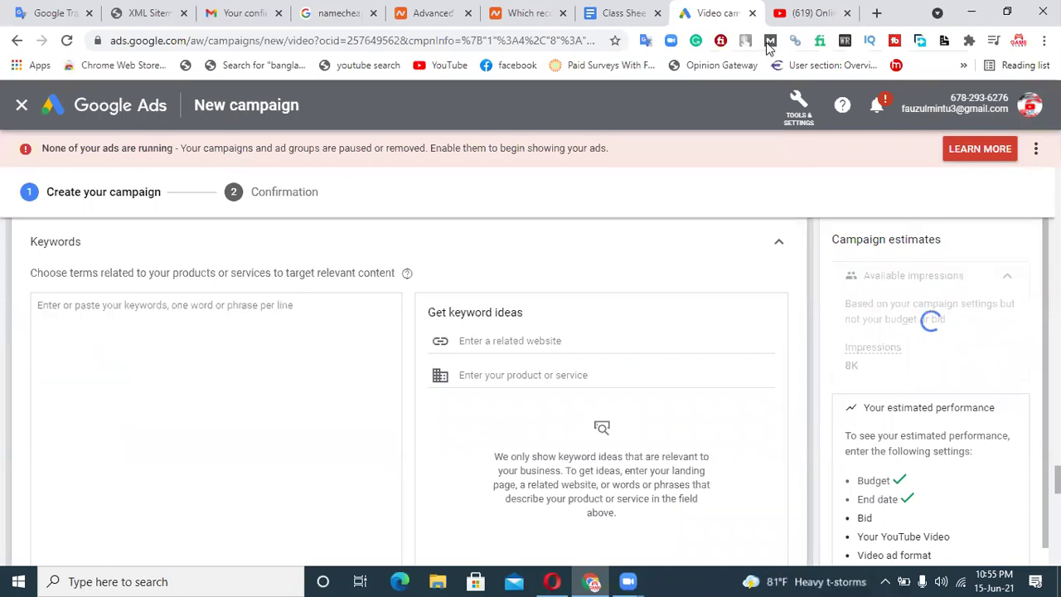
Step: Paste the keyword list into Google Translate in place of its old text
left_click(876, 13)
left_click(41, 13)
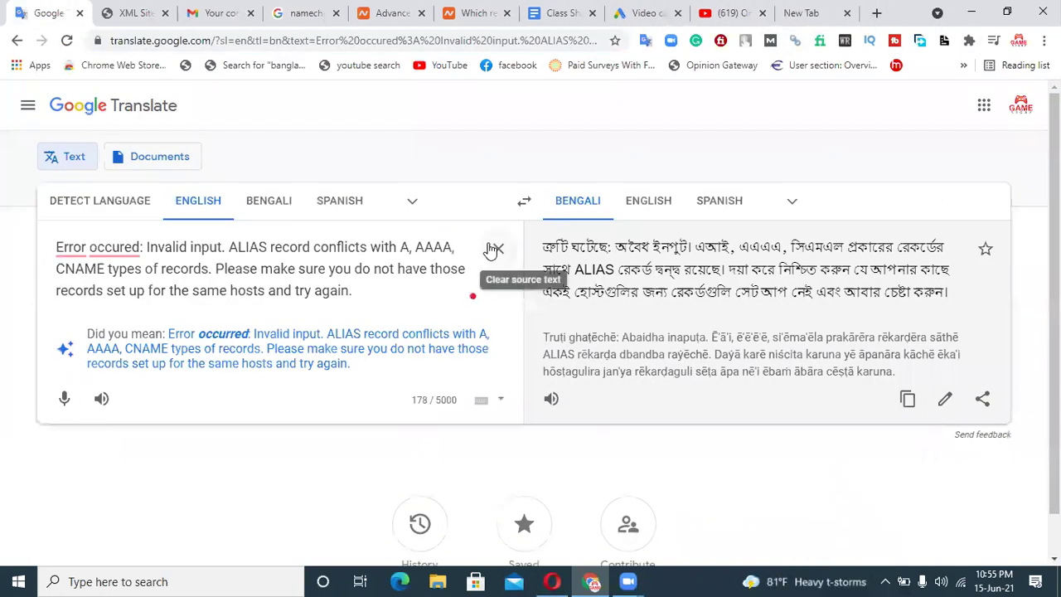
left_click(496, 247)
key("ctrl+v")
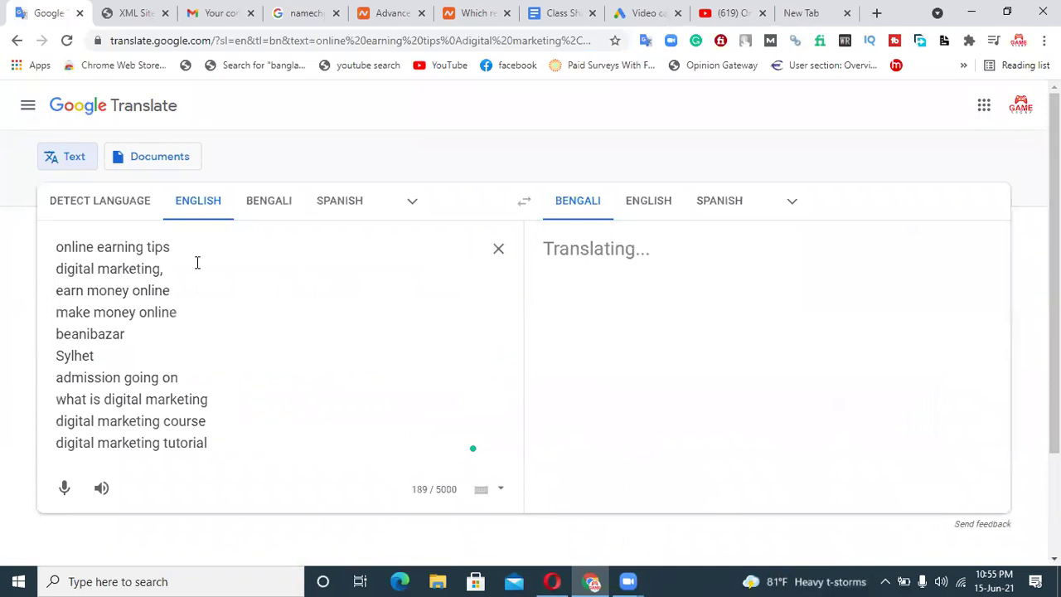
left_click(704, 10)
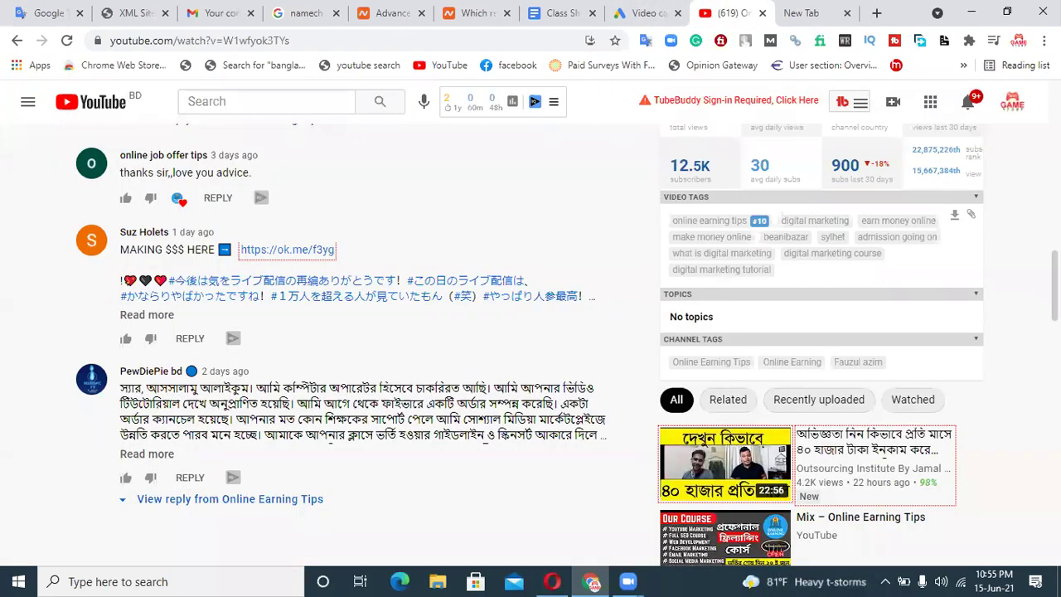
scroll(364, 332, "up", 10)
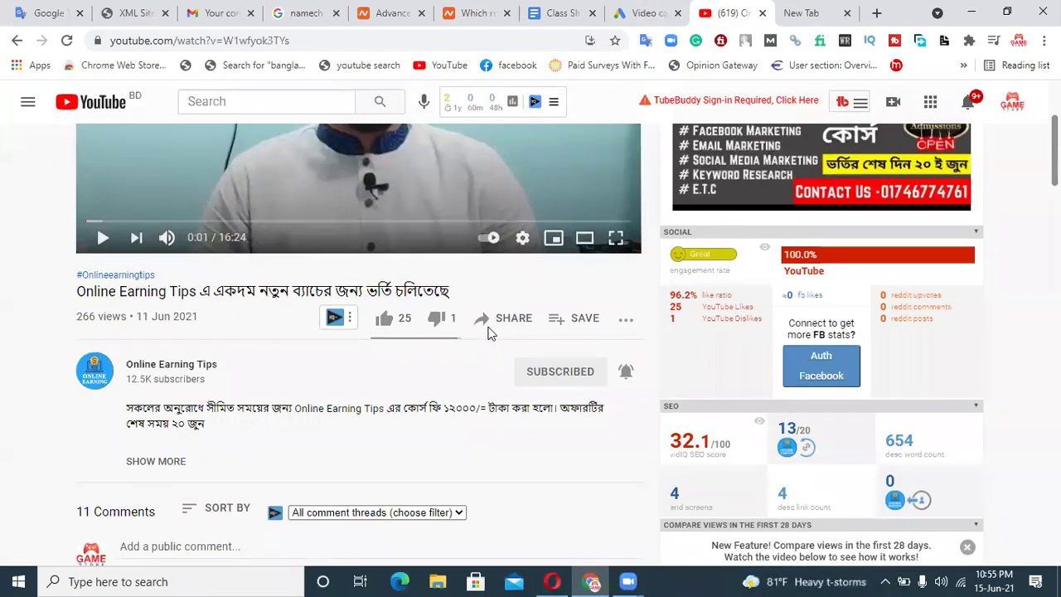
Step: Copy the video's short share link and paste it into the related-website field for keyword ideas
left_click(501, 313)
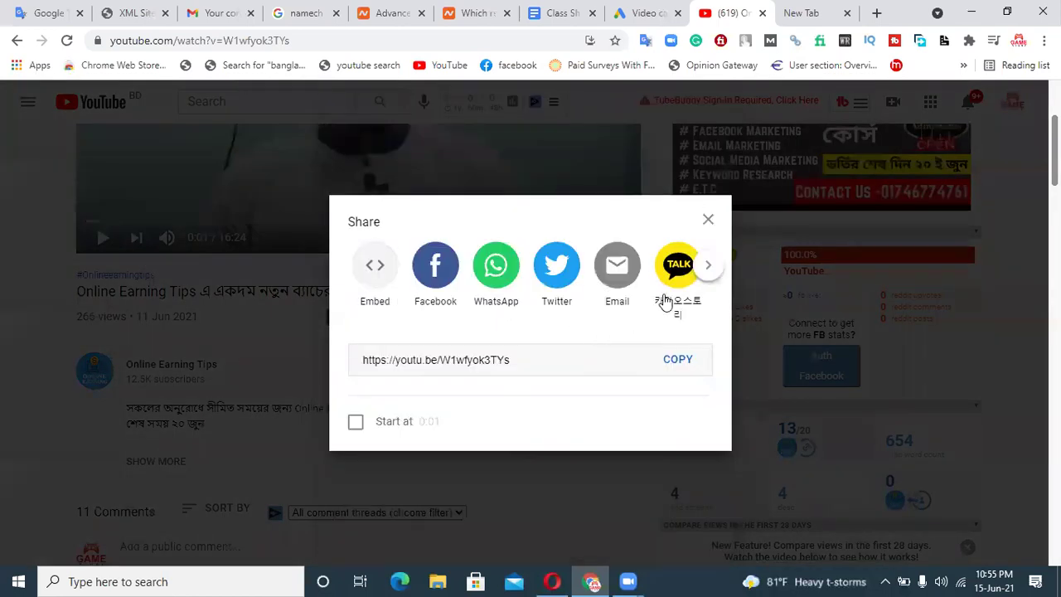
left_click(683, 364)
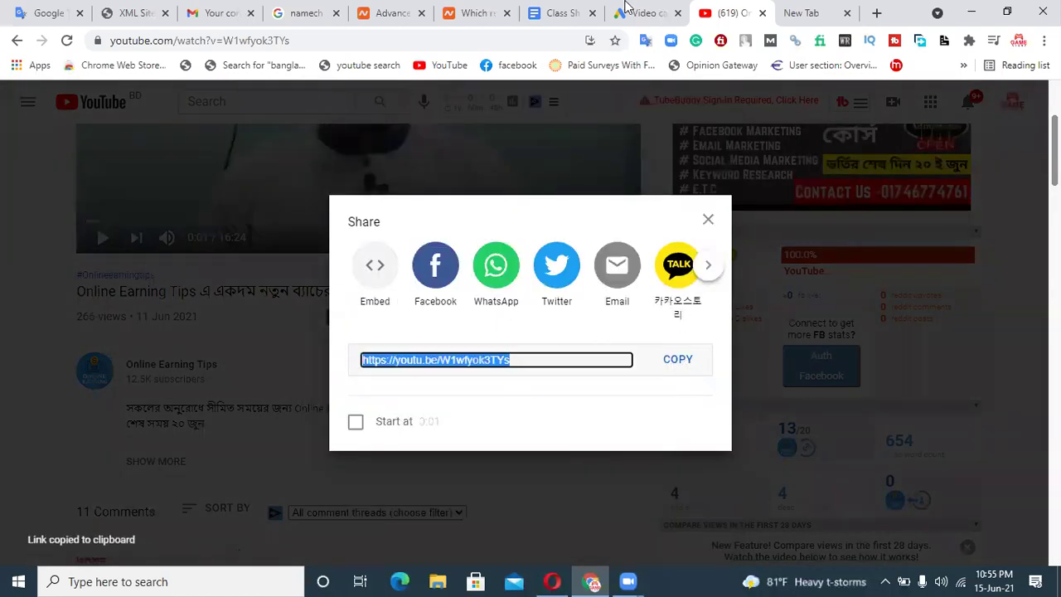
left_click(642, 14)
left_click(490, 343)
key("ctrl+v")
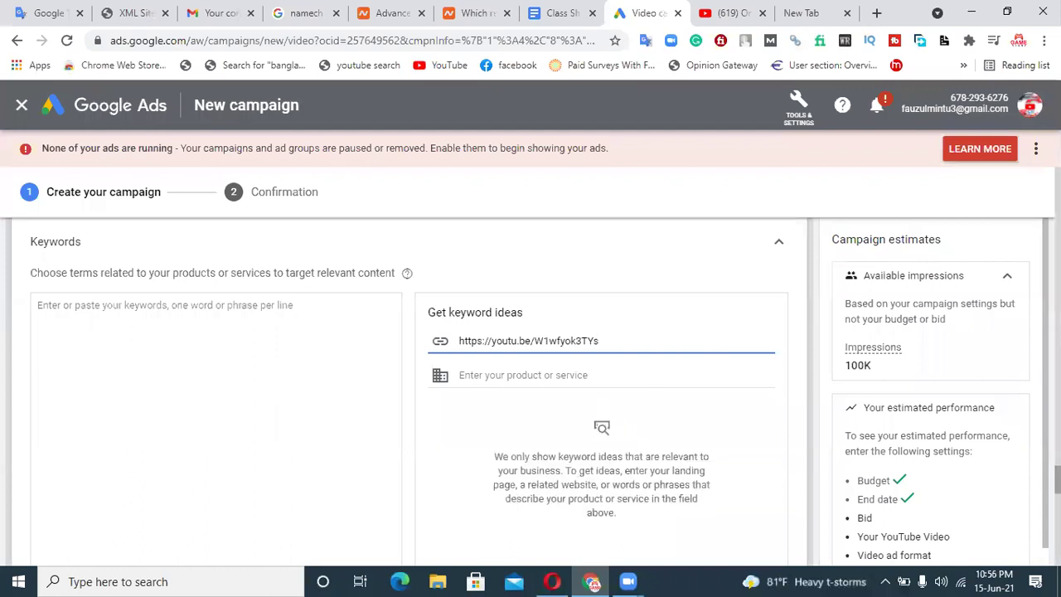
scroll(580, 445, "down", 2)
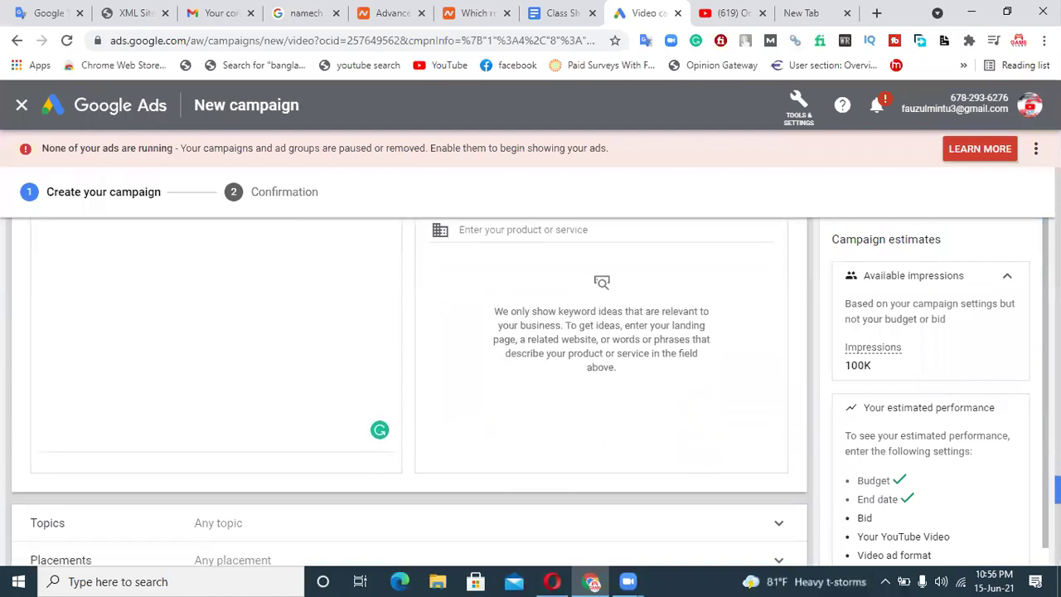
scroll(580, 445, "up", 3)
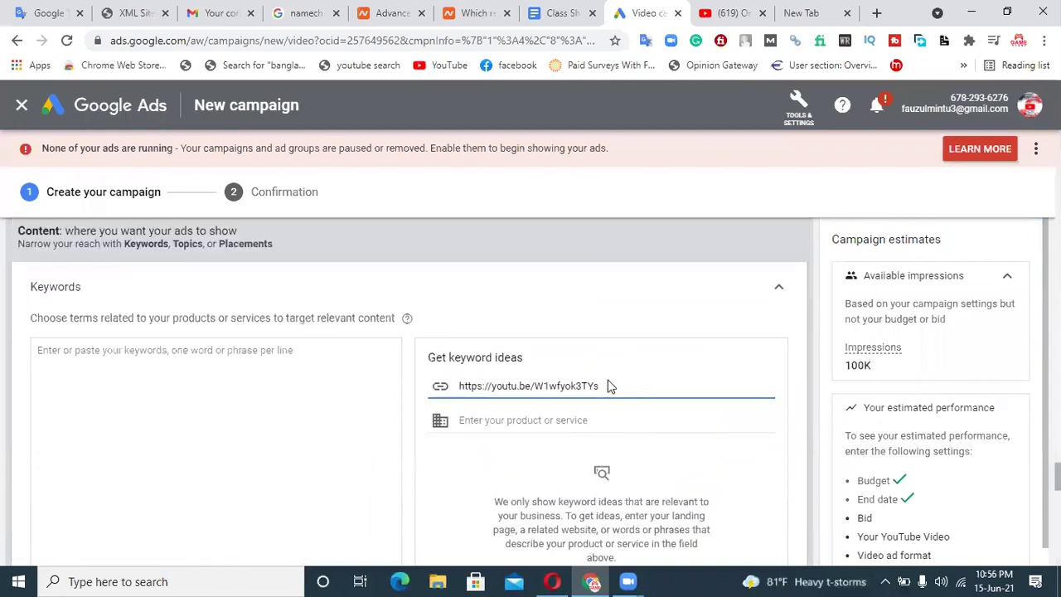
left_click_drag(605, 383, 456, 391)
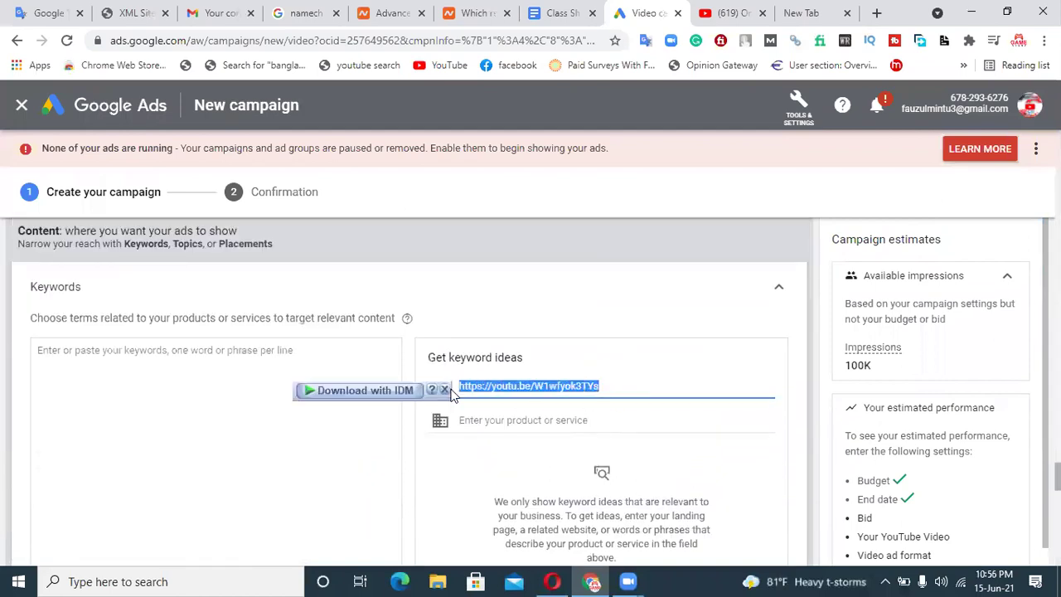
key("BackSpace")
type("www.onlineearningtips.net")
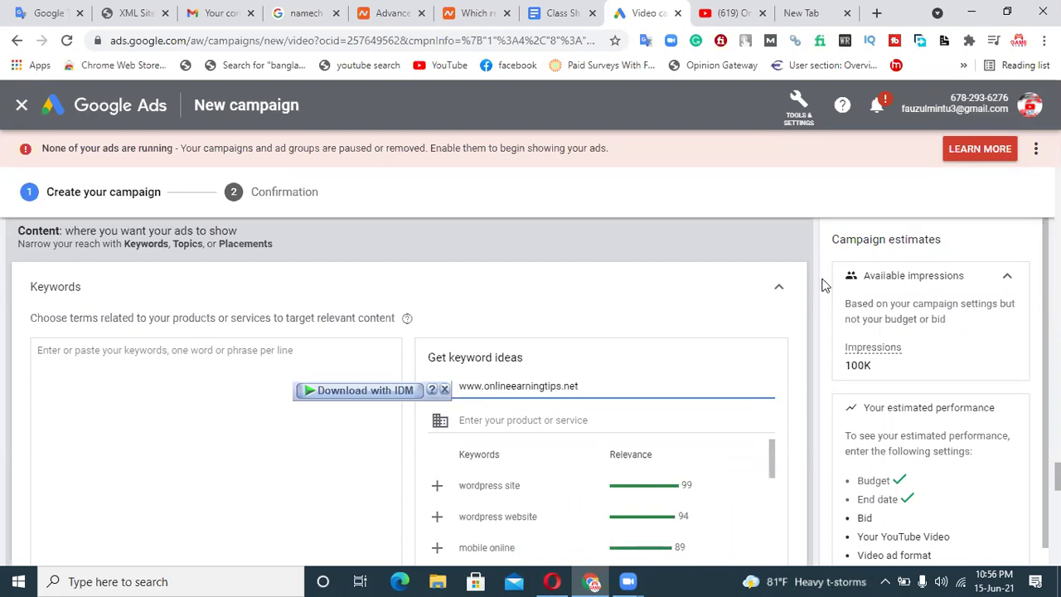
Step: Add suggested keywords online bd, online tips, online income bd, online earning tips, online in bangladesh, online marketing tips and tricks
scroll(409, 373, "down", 2)
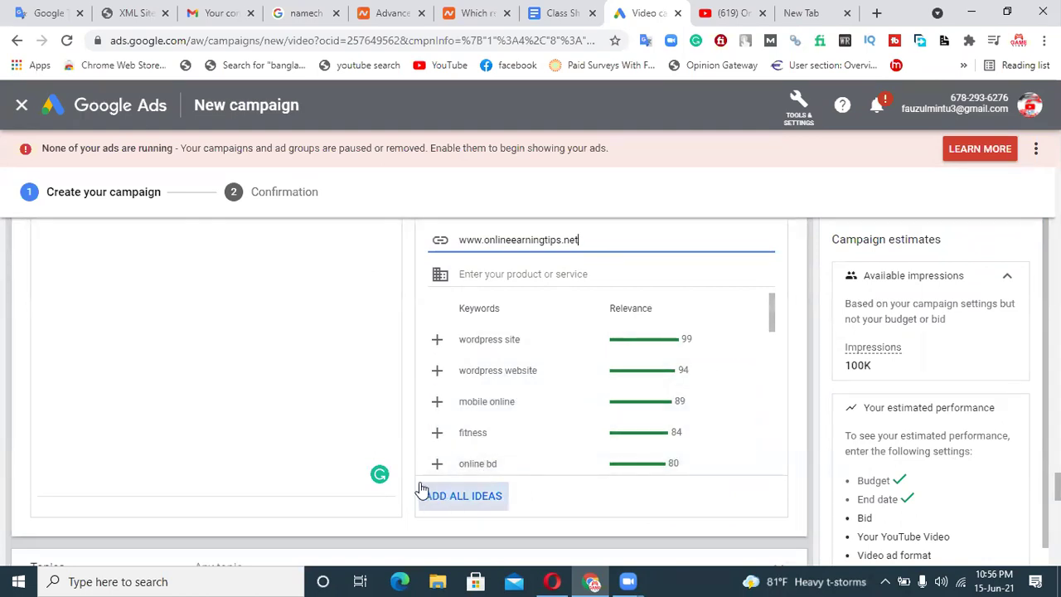
left_click(436, 464)
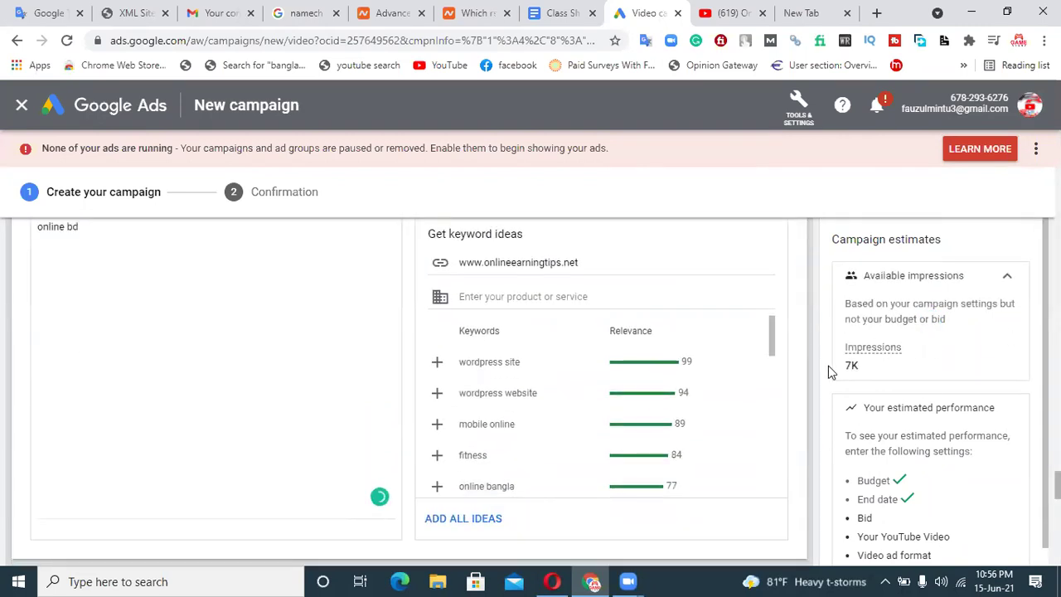
scroll(771, 348, "down", 2)
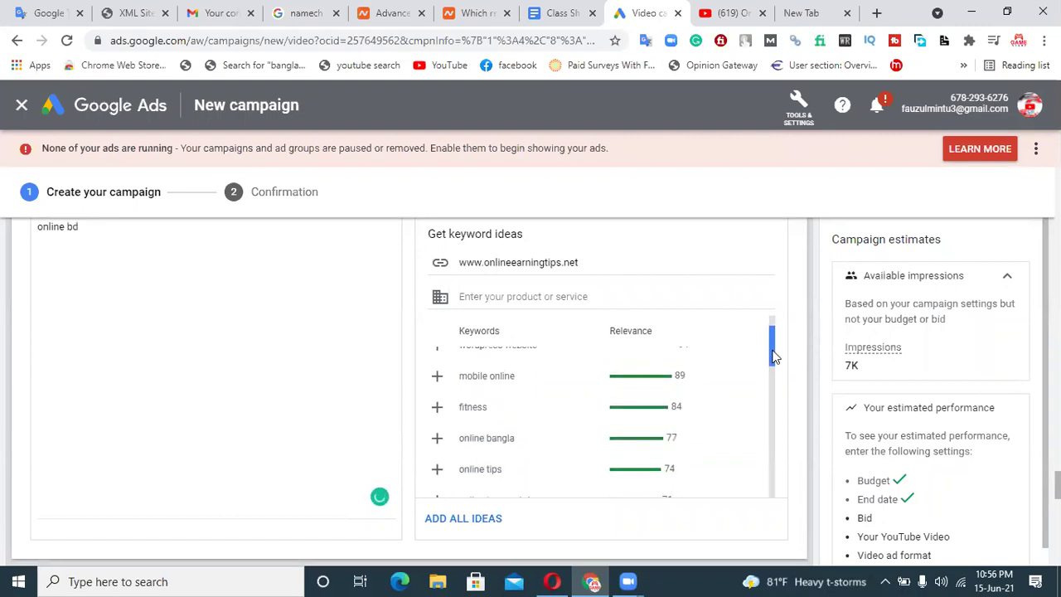
left_click(437, 459)
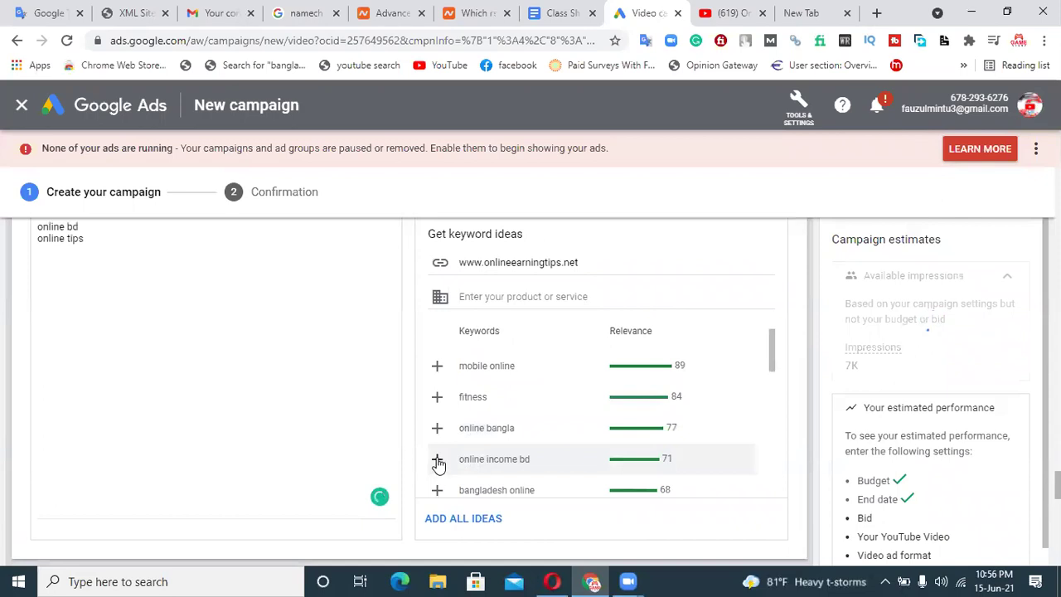
left_click(438, 459)
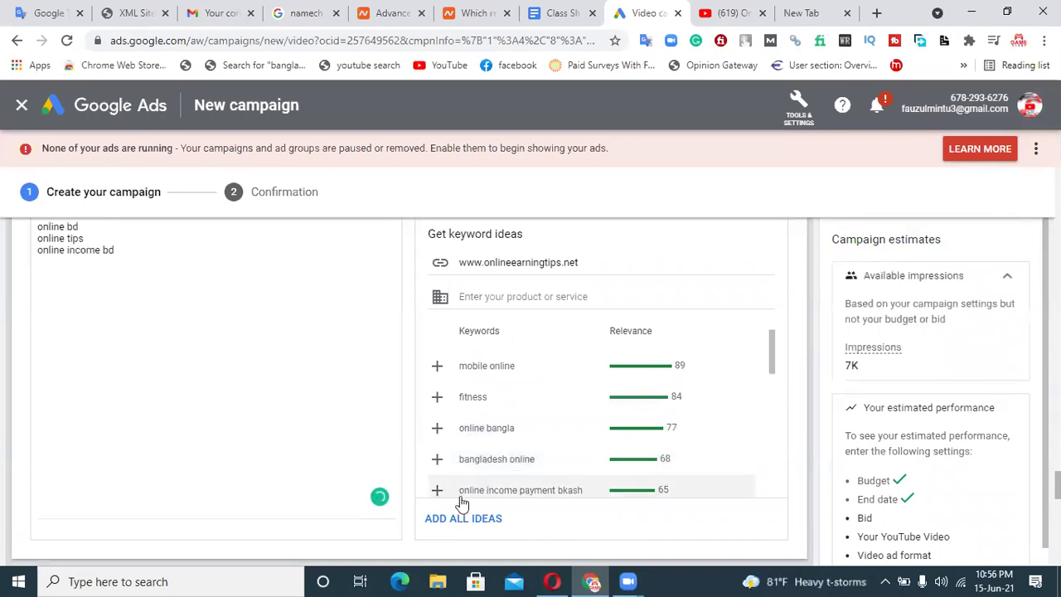
left_click_drag(767, 349, 775, 441)
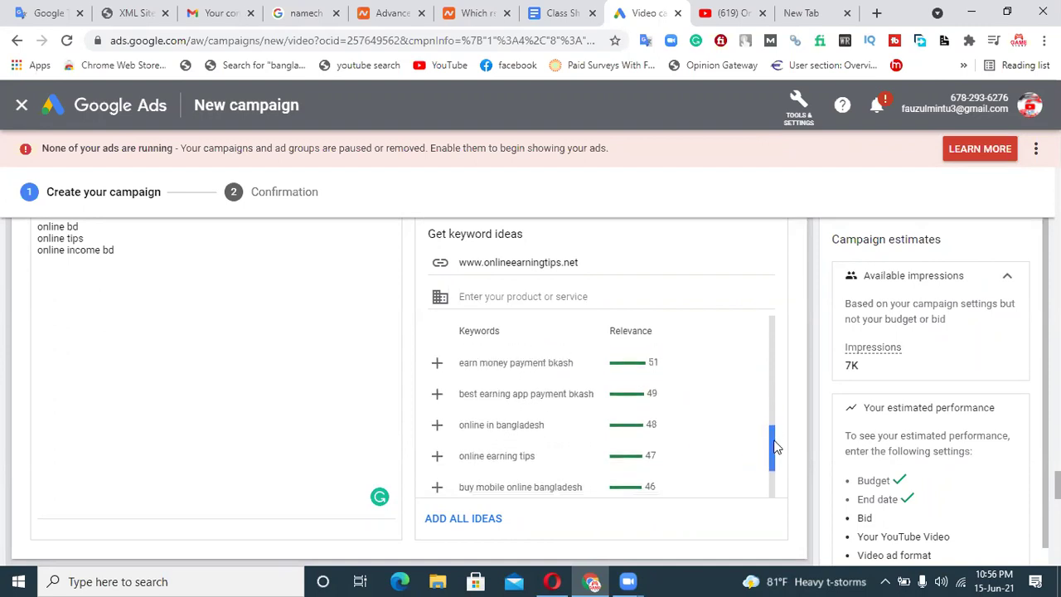
left_click(438, 455)
left_click(437, 427)
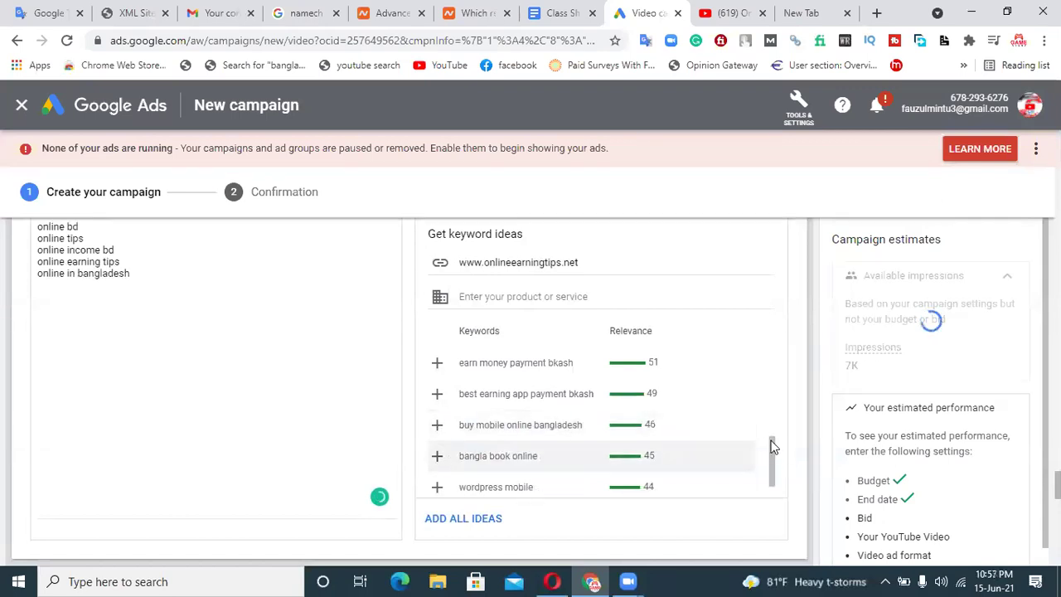
left_click_drag(774, 455, 773, 472)
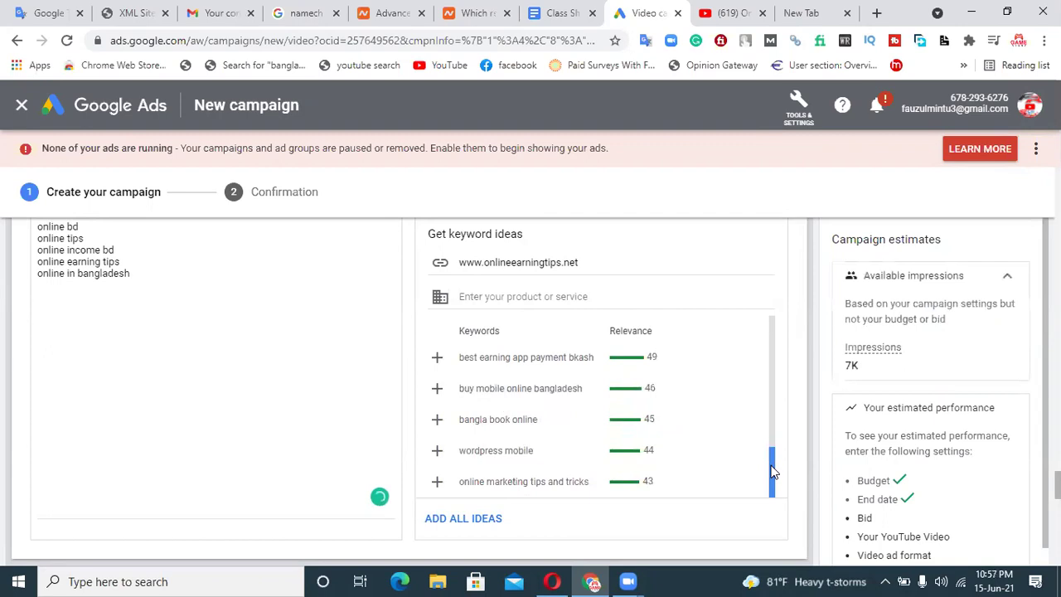
left_click(437, 482)
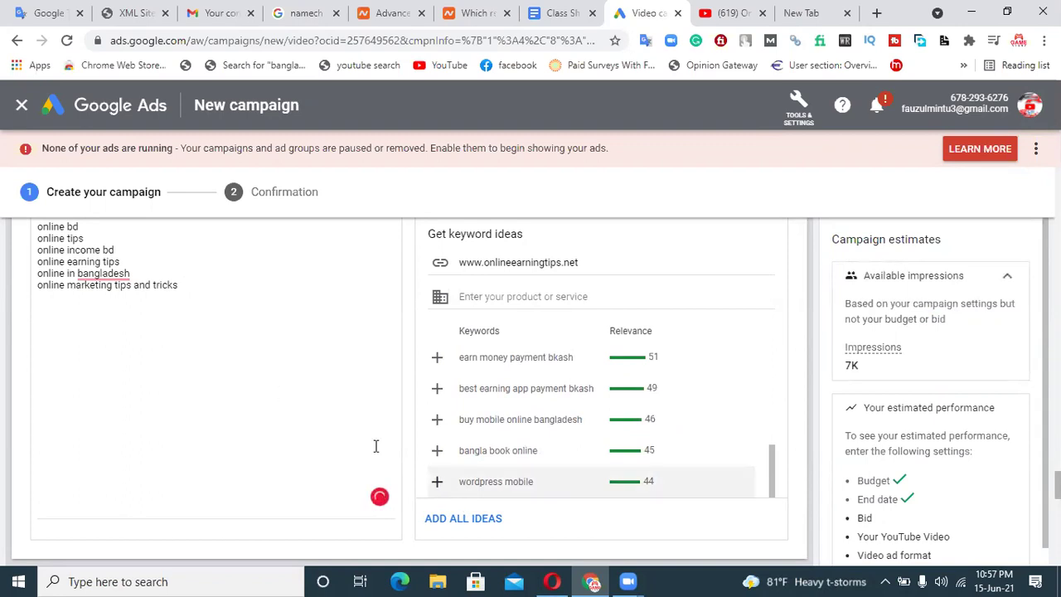
left_click_drag(610, 263, 439, 264)
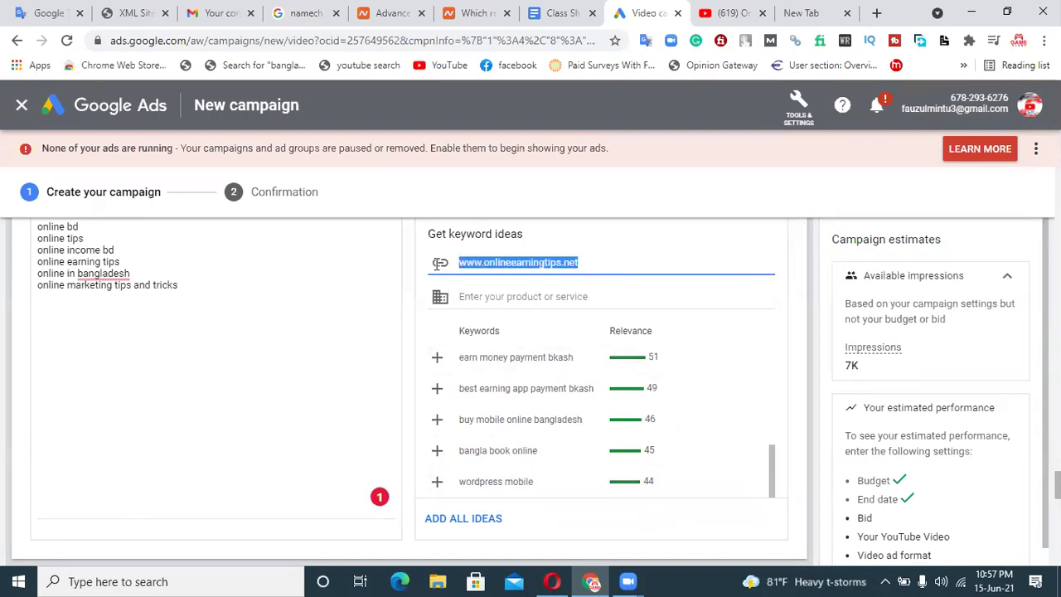
key("BackSpace")
left_click(291, 344)
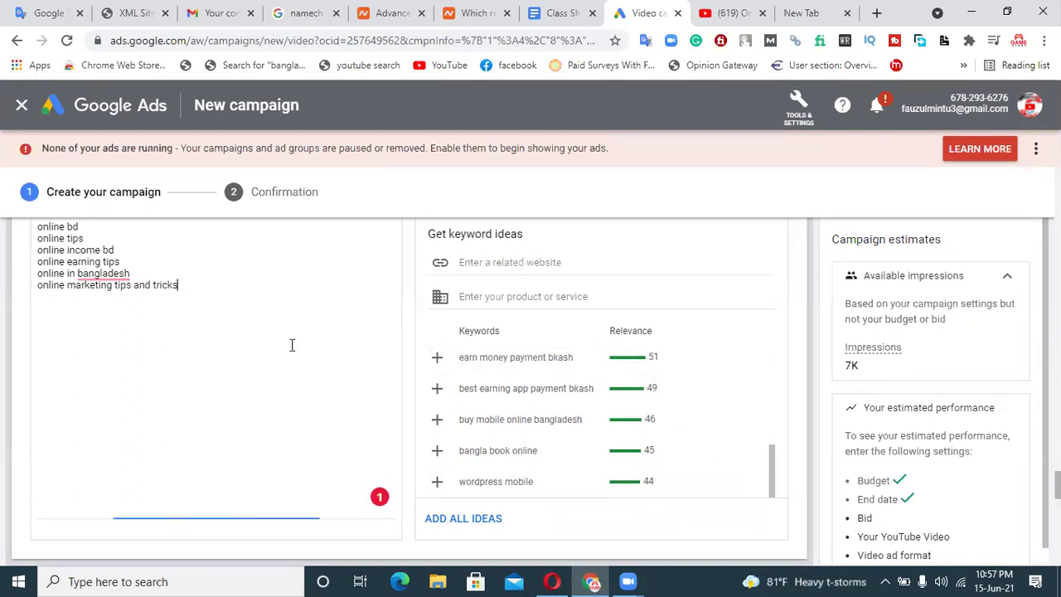
mouse_move(91, 274)
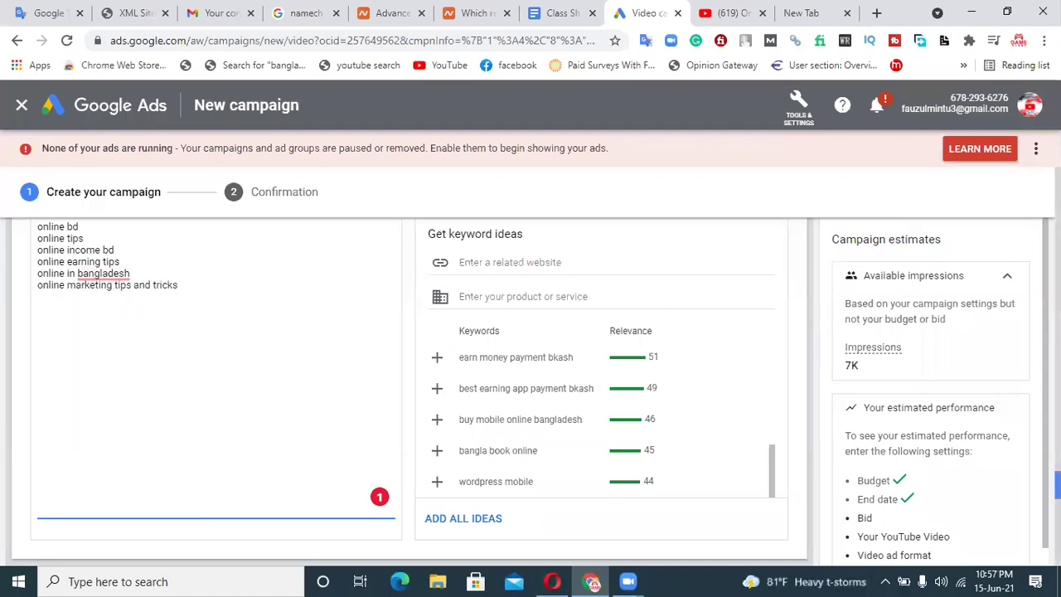
scroll(141, 394, "up", 1)
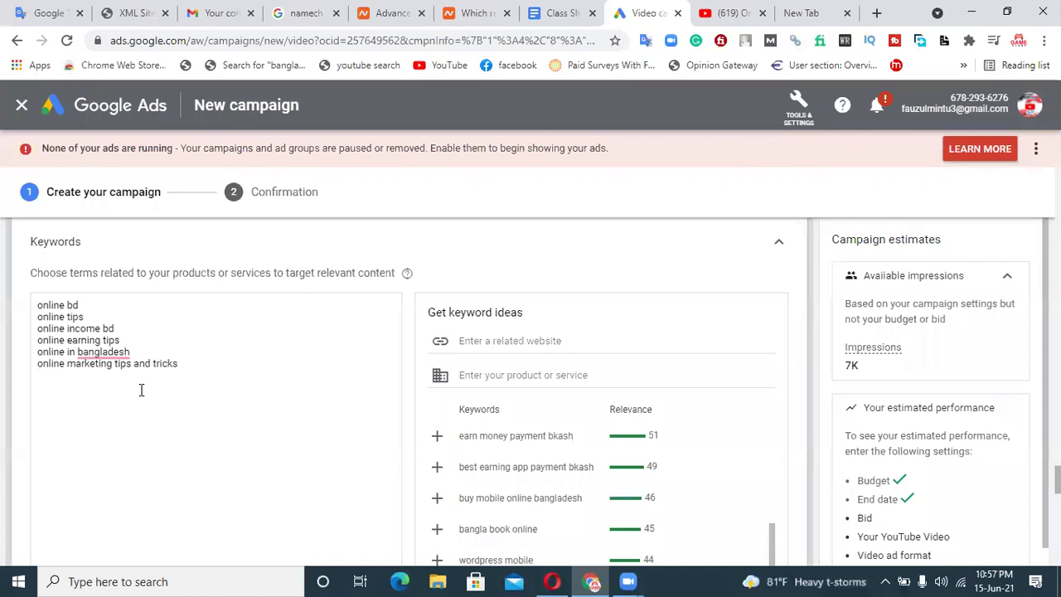
Step: Add digital marketing as a new keyword line and accept the Bangladesh capitalisation fix
key("Return")
type("digital marketing")
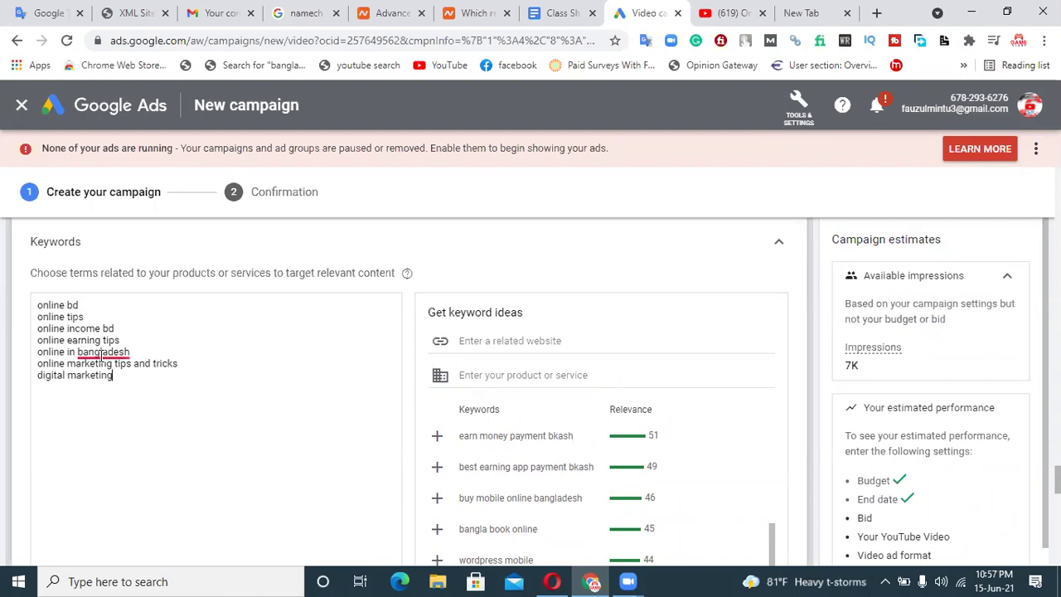
mouse_move(101, 353)
left_click(108, 386)
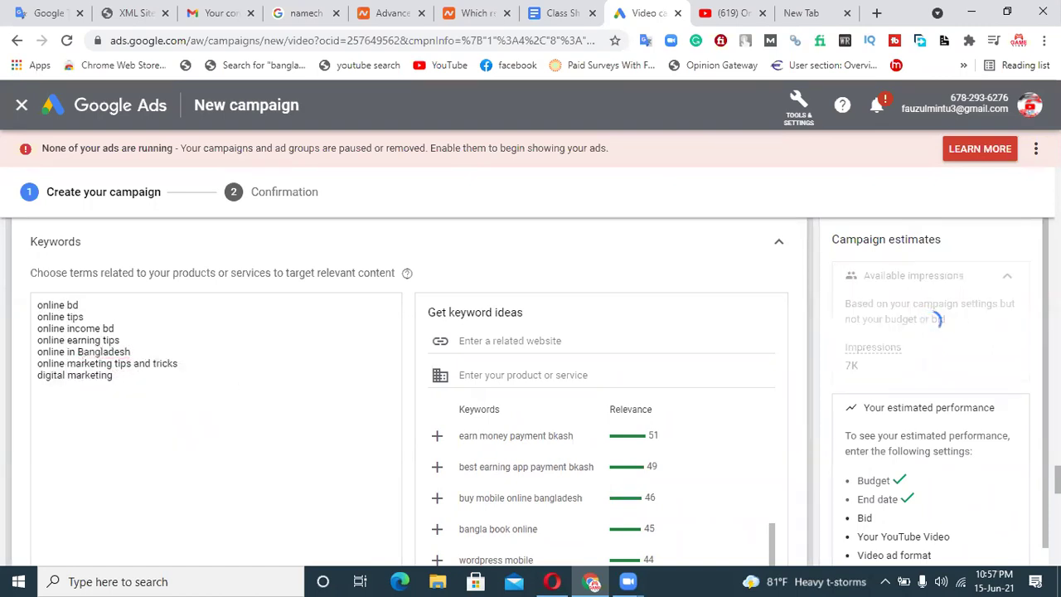
scroll(348, 522, "down", 5)
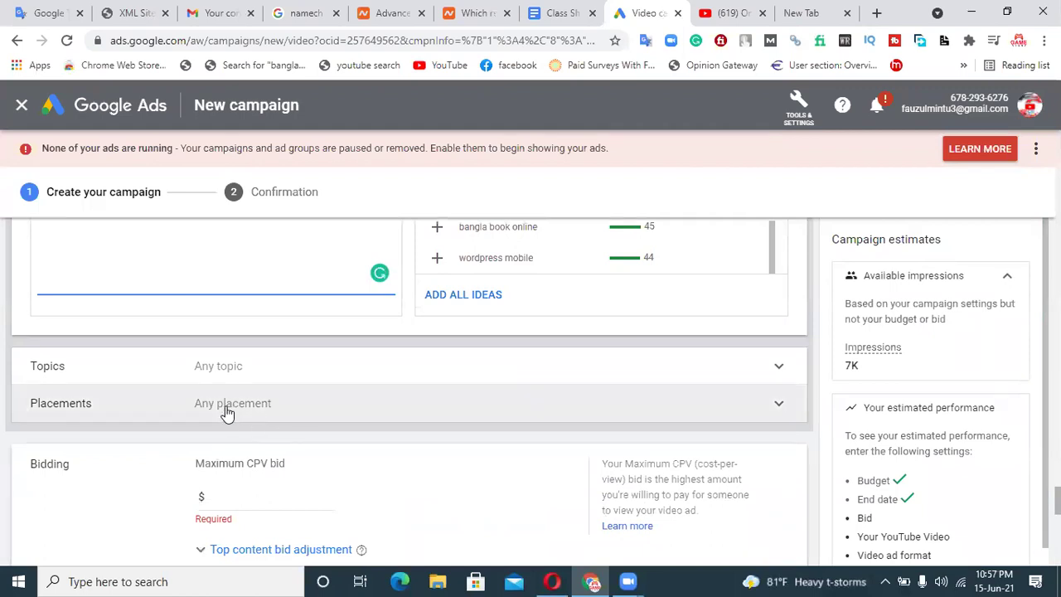
Step: Expand Topics and search it with the video's share link, copied again from YouTube
left_click(196, 369)
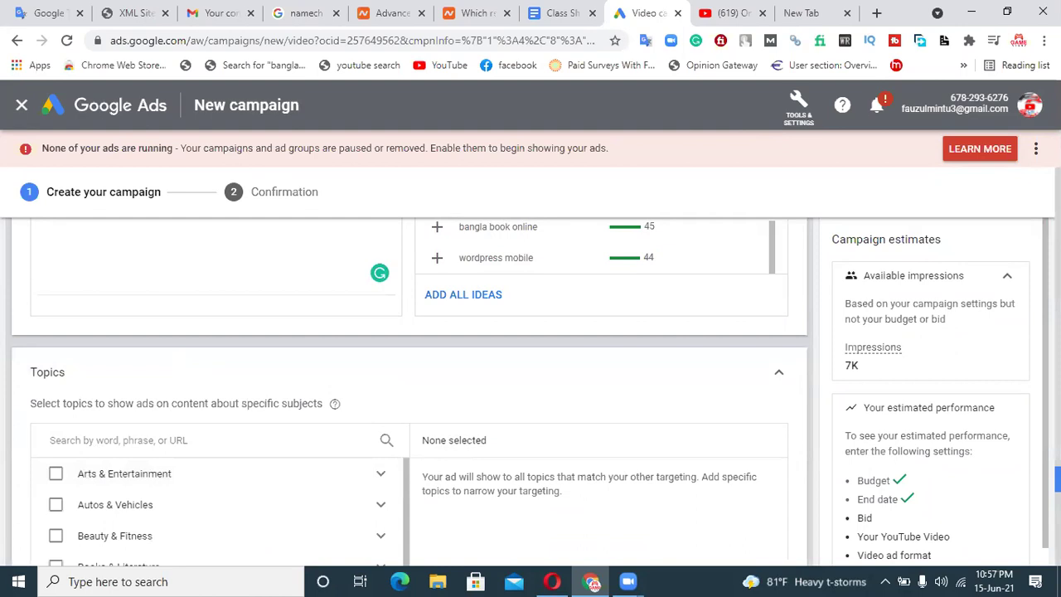
scroll(745, 491, "down", 1)
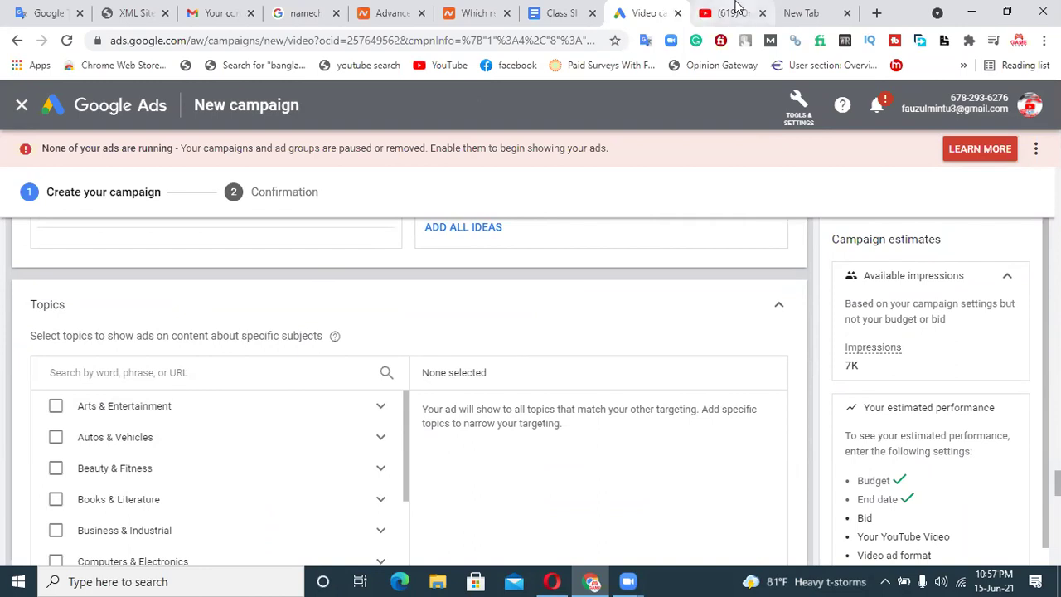
left_click(705, 15)
left_click(678, 360)
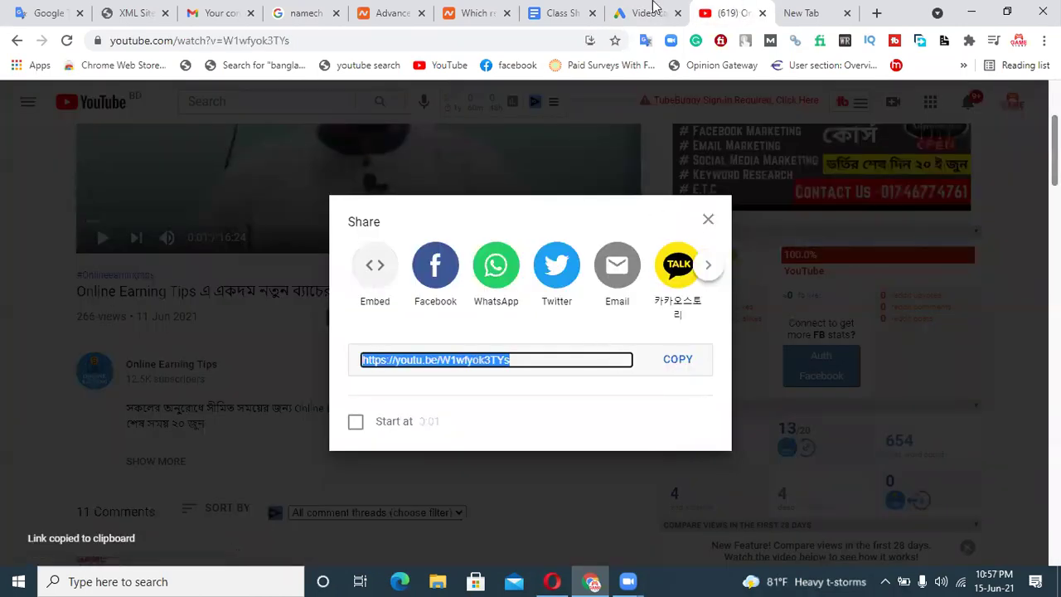
left_click(650, 12)
left_click(234, 368)
key("ctrl+v")
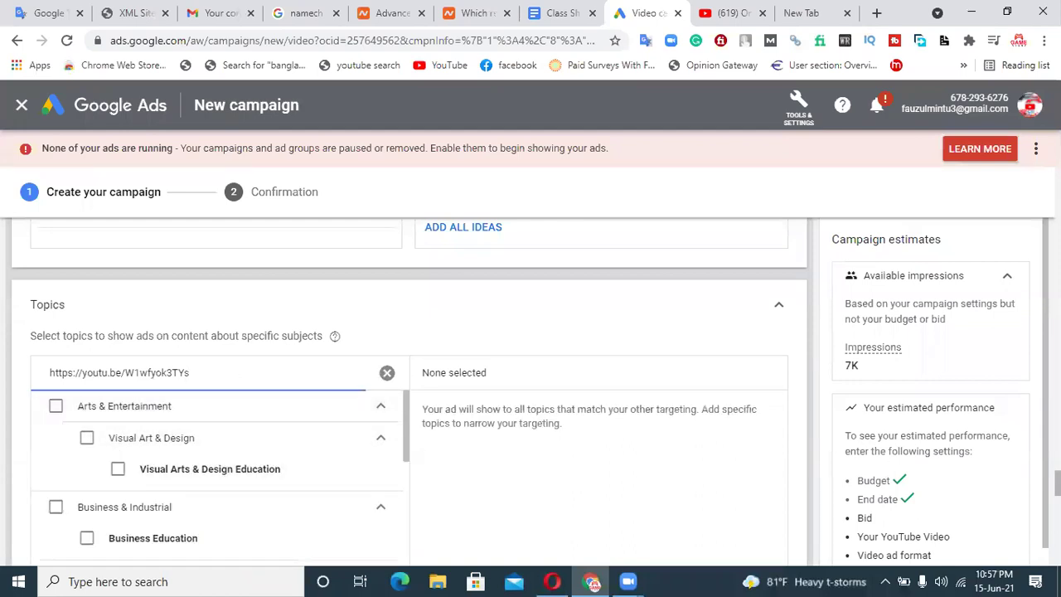
scroll(409, 392, "down", 1)
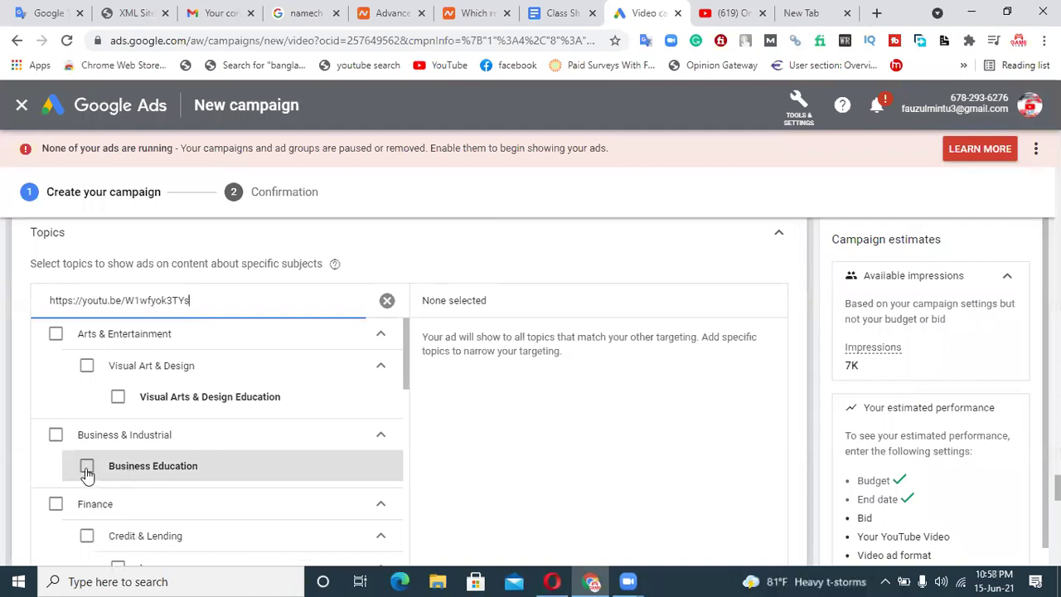
Step: Tick Business Education under Business & Industrial, review the list, then untick it
left_click(87, 466)
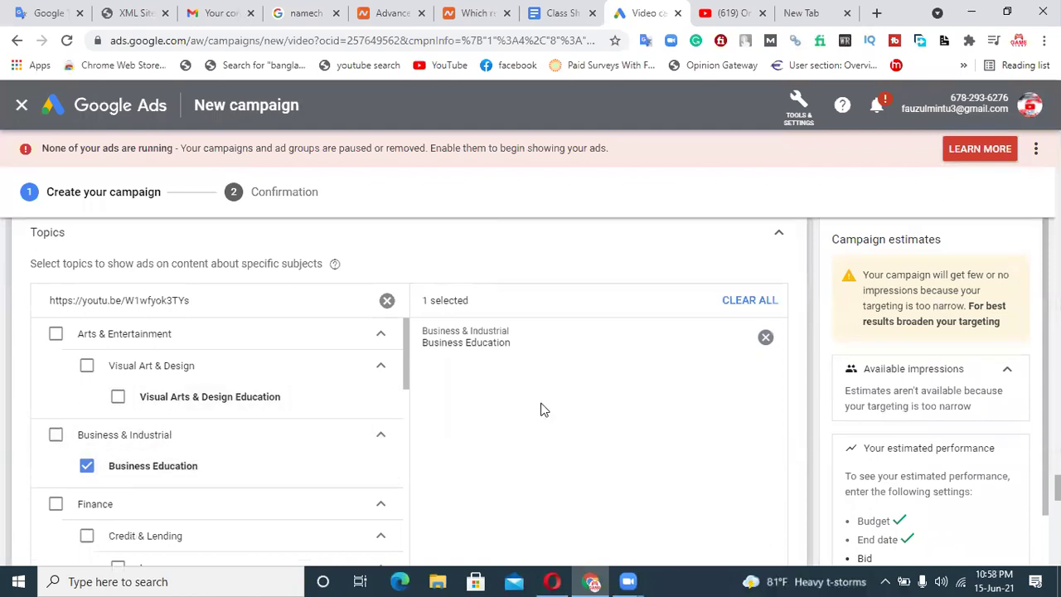
left_click_drag(407, 356, 419, 406)
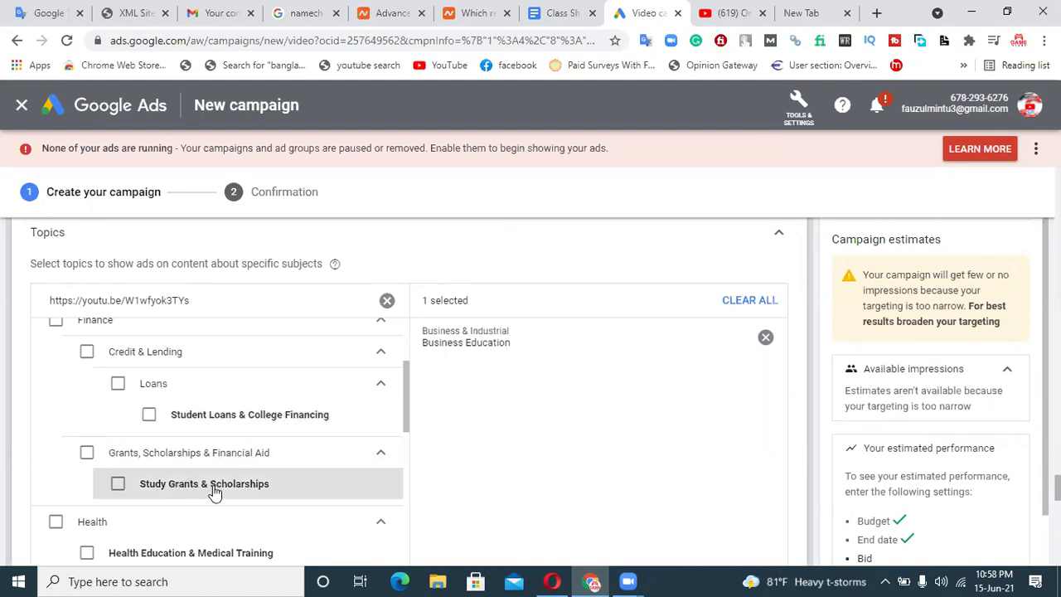
left_click_drag(406, 424, 410, 462)
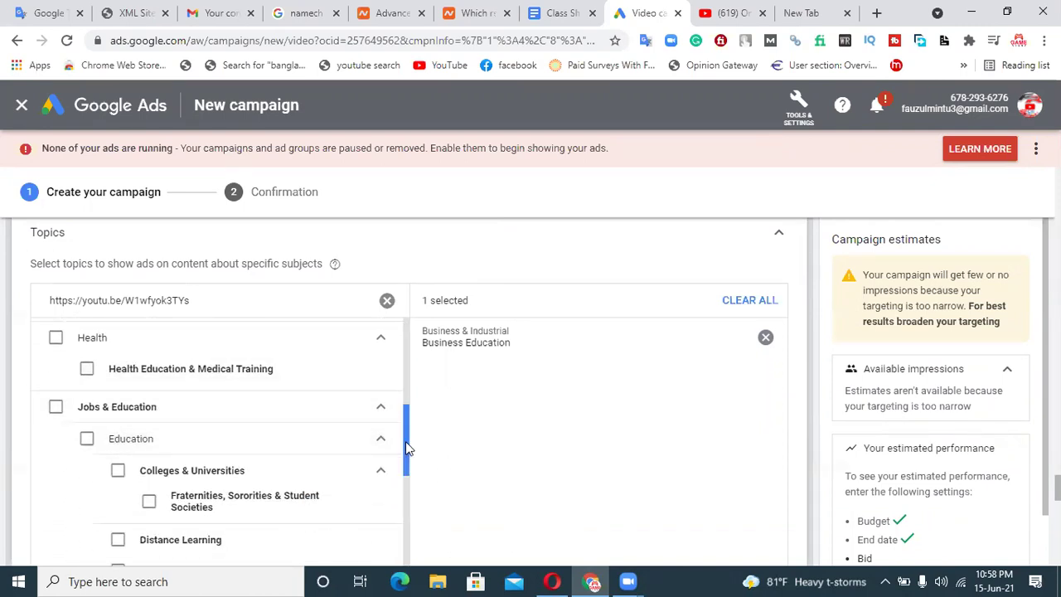
left_click_drag(407, 439, 373, 593)
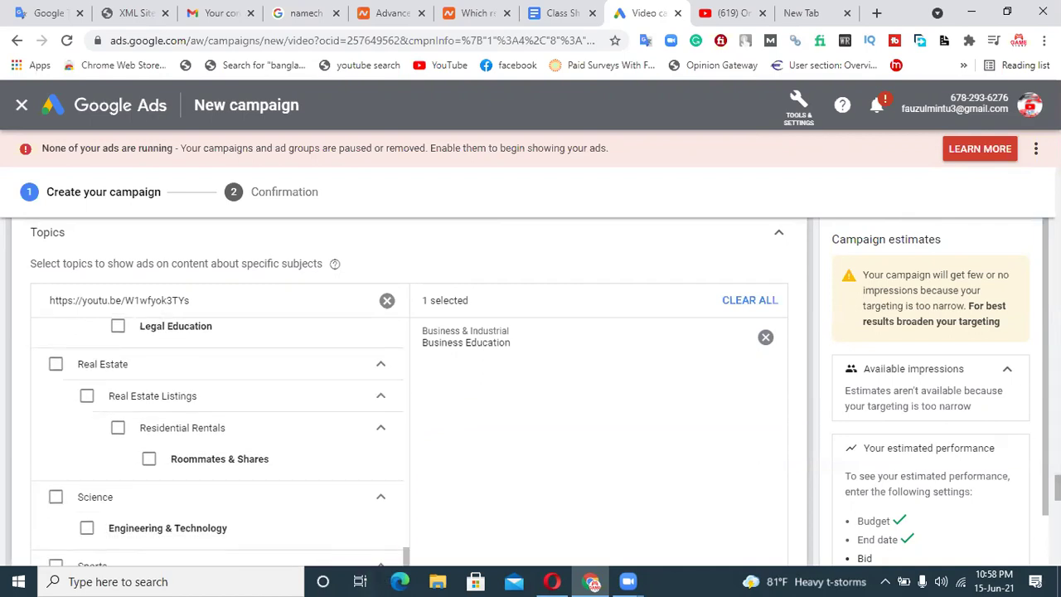
scroll(406, 373, "down", 2)
mouse_move(406, 434)
left_mouse_down()
mouse_move(408, 237)
mouse_move(418, 216)
left_mouse_up()
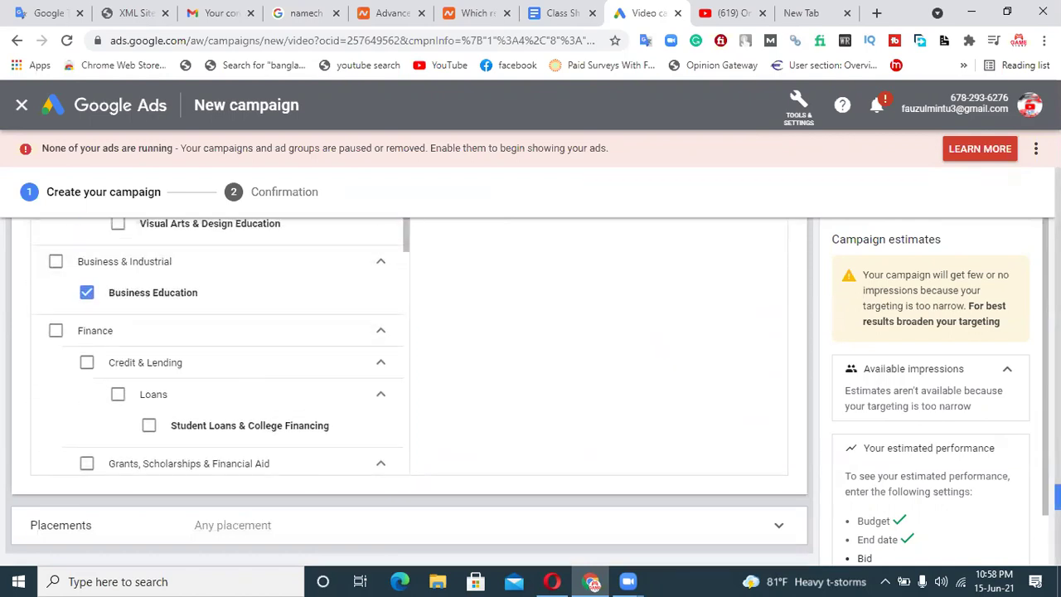
scroll(248, 373, "up", 1)
left_click(86, 401)
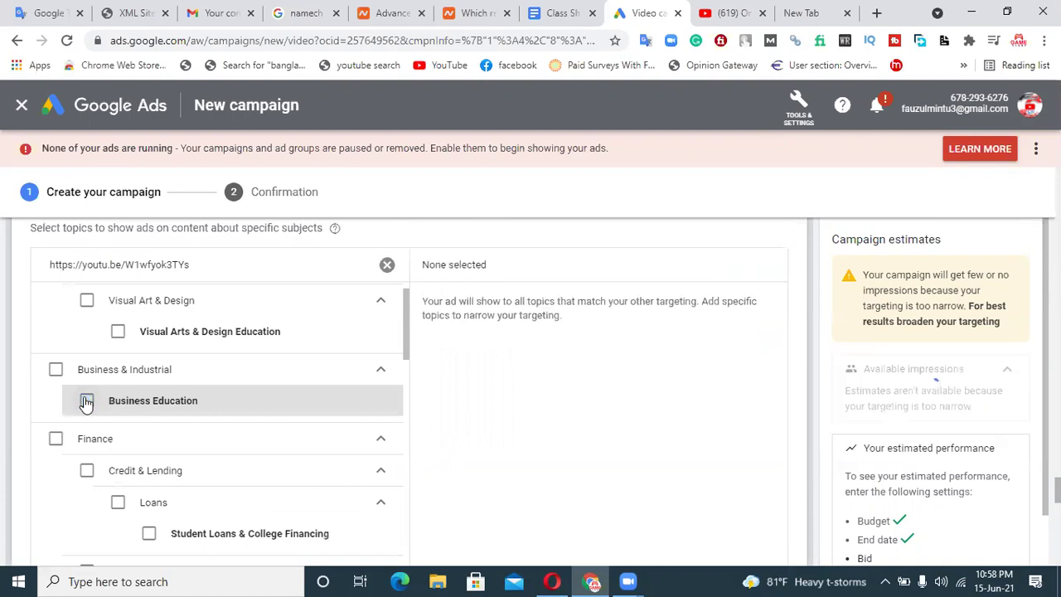
left_click_drag(408, 347, 392, 283)
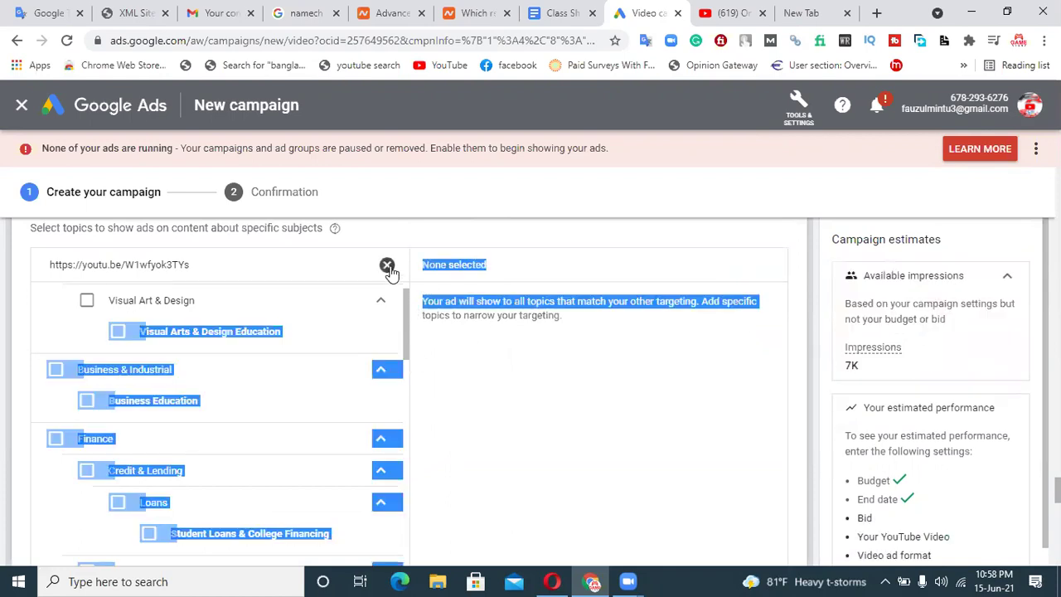
Step: Clear the video link from the topic search, then try and remove the Finance topic
left_click(387, 264)
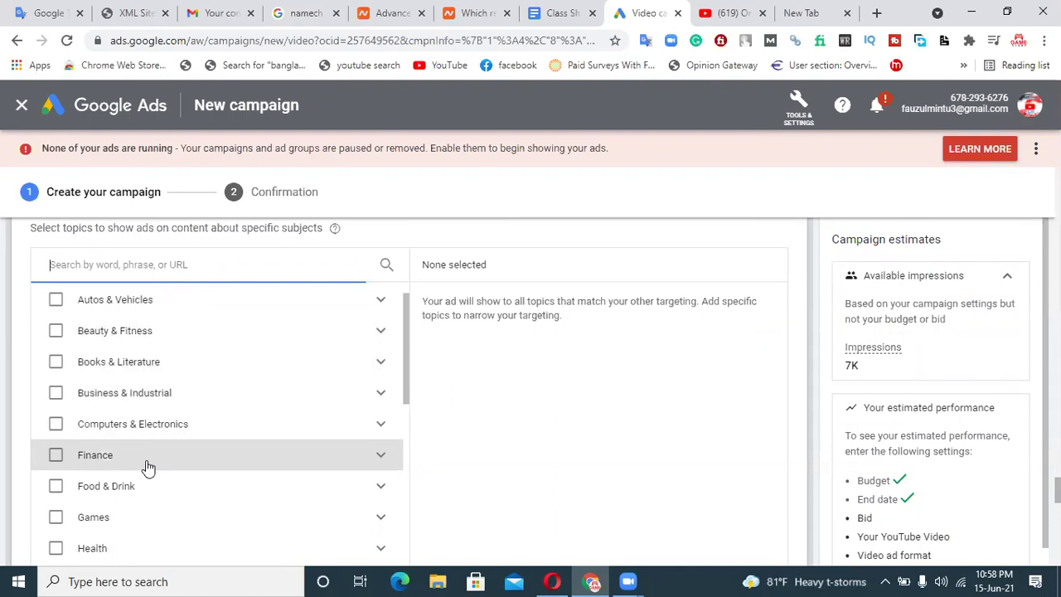
left_click(353, 462)
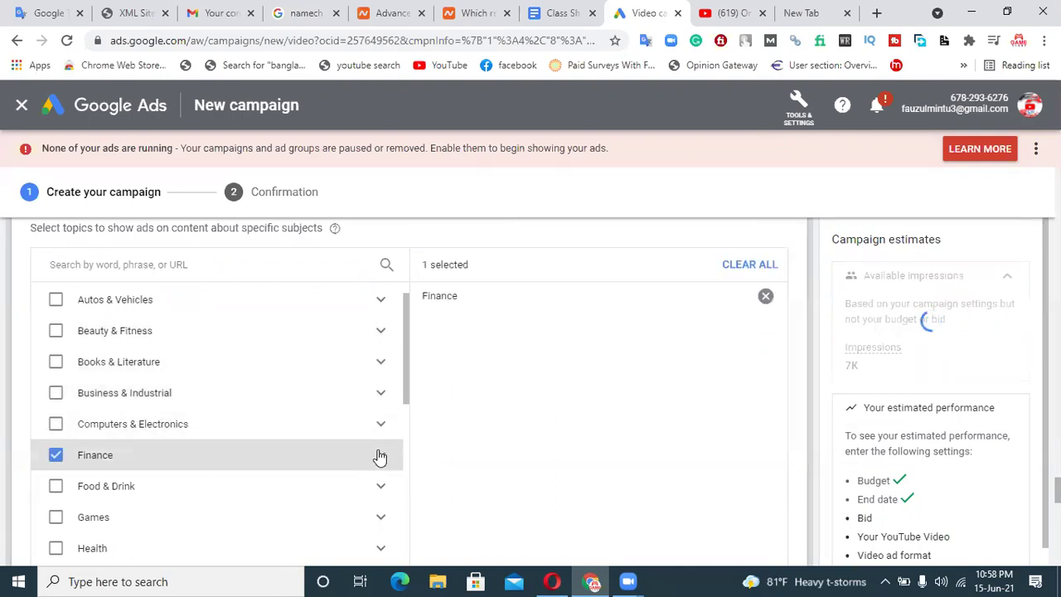
left_click(379, 455)
left_click_drag(405, 360, 367, 492)
left_click(54, 312)
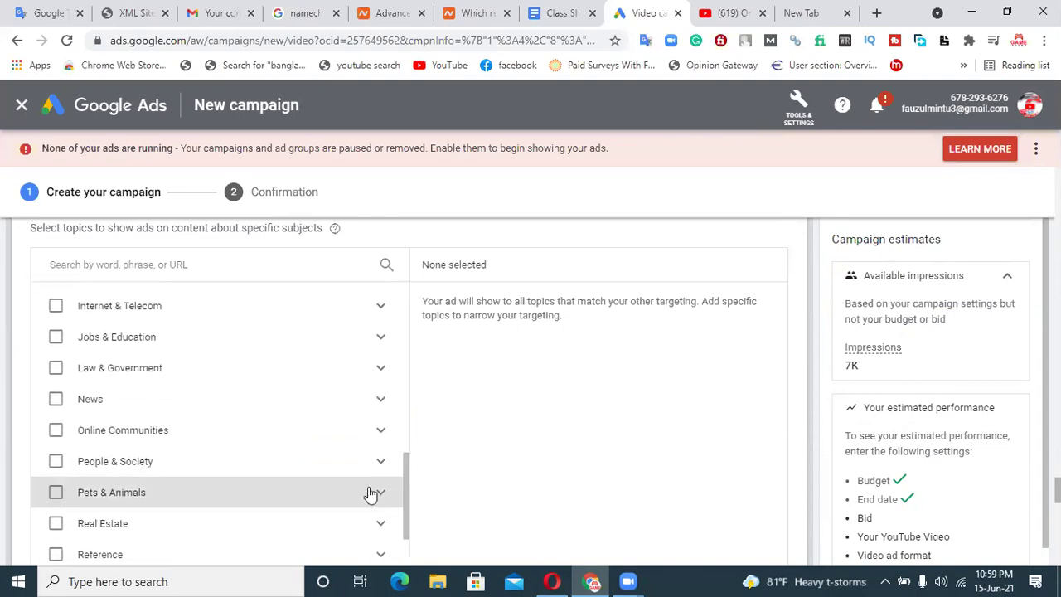
Step: Expand Online Communities and select the Social Networks topic
left_click(381, 434)
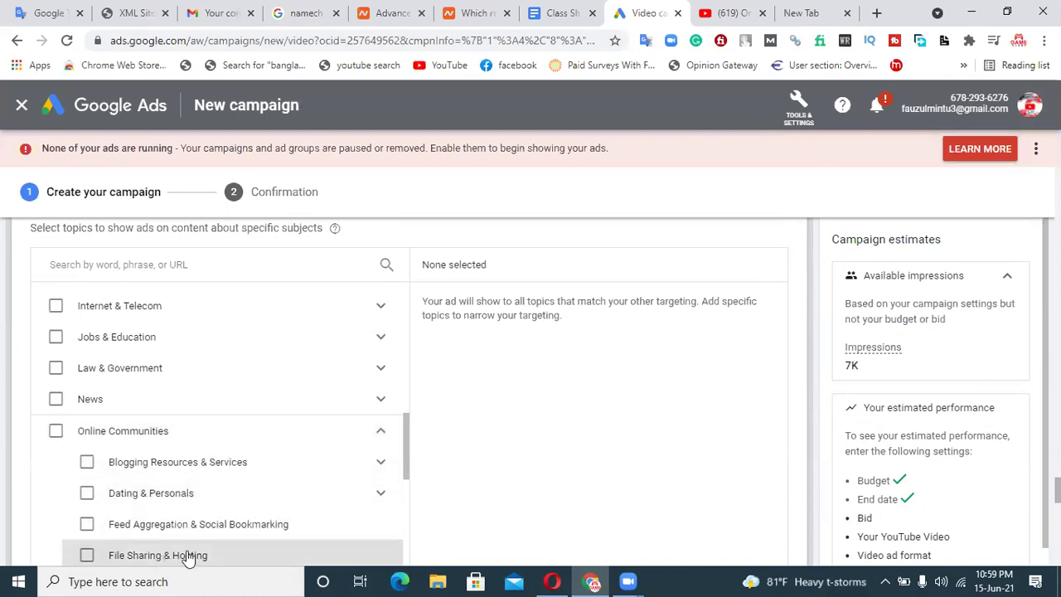
left_click_drag(402, 466, 407, 476)
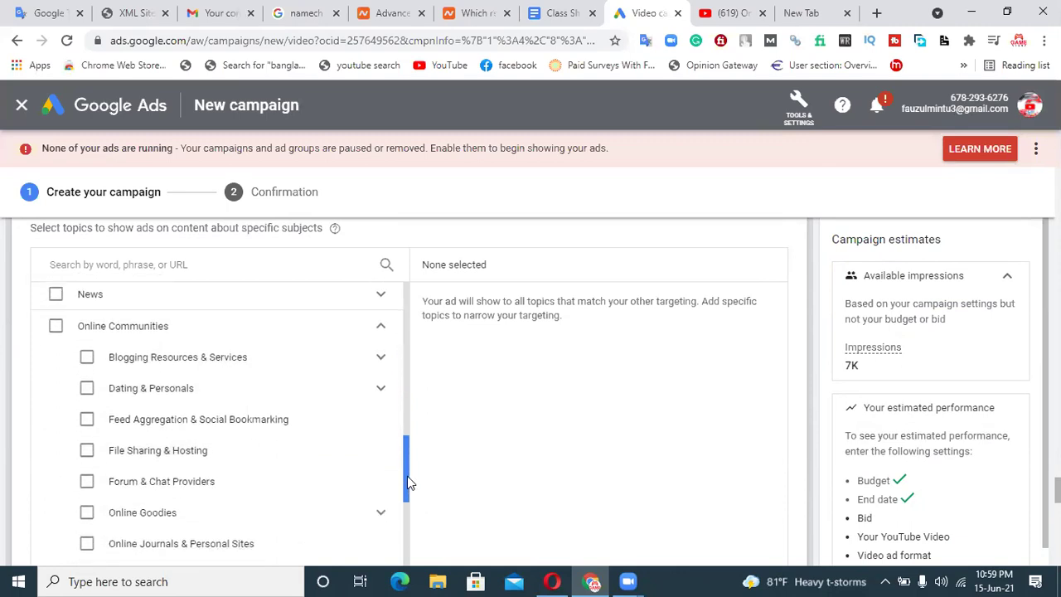
left_click_drag(407, 475, 405, 507)
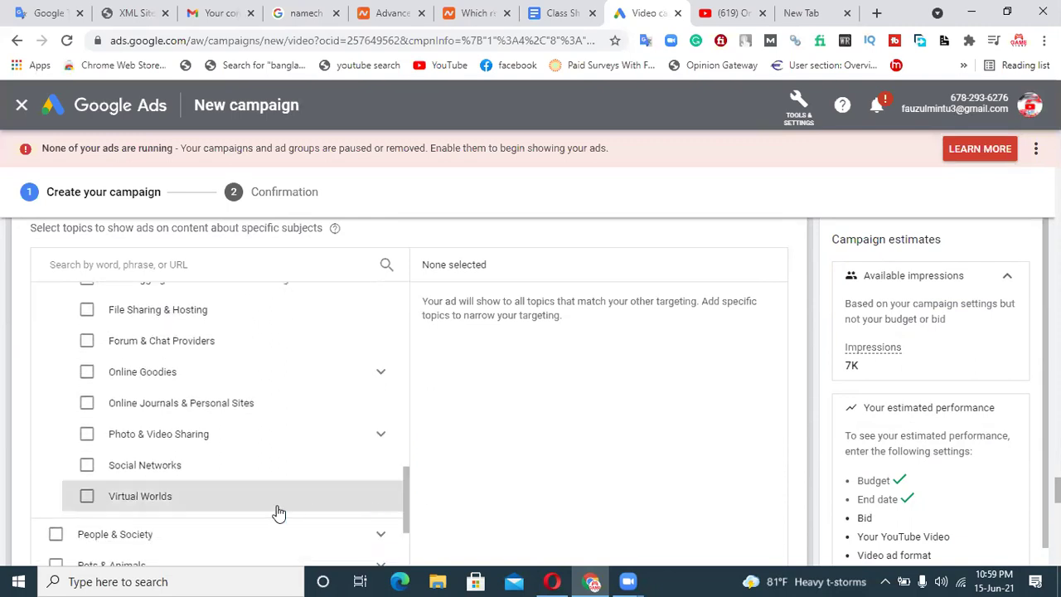
left_click(86, 466)
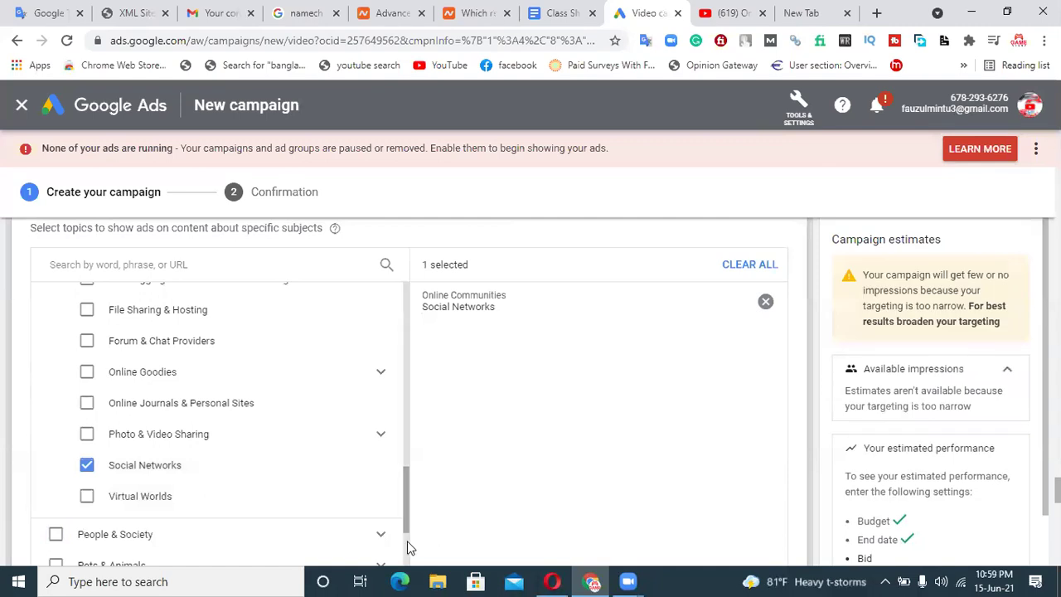
left_click_drag(404, 497, 403, 555)
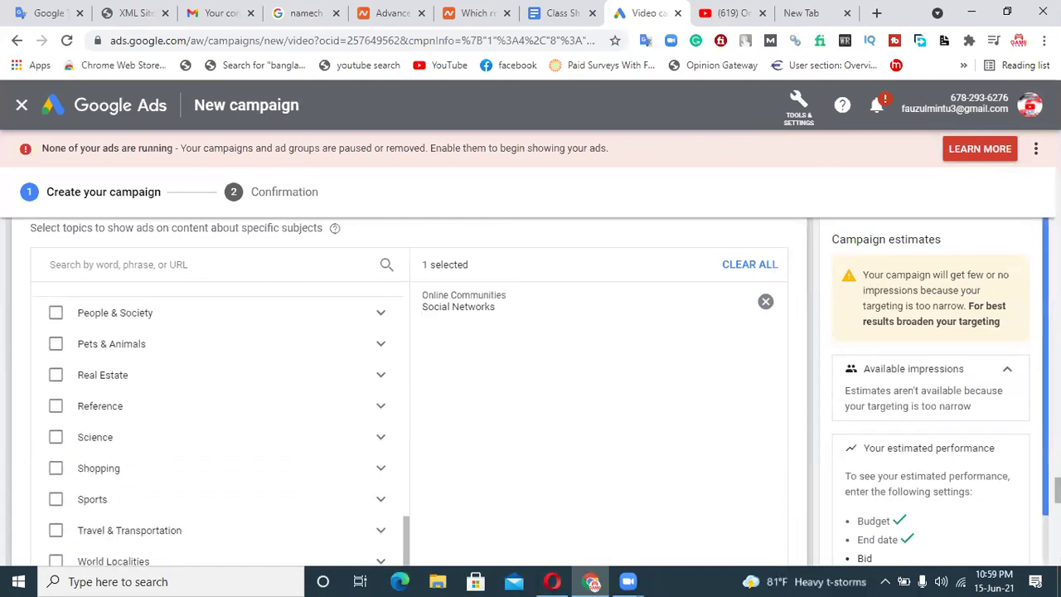
scroll(640, 483, "down", 2)
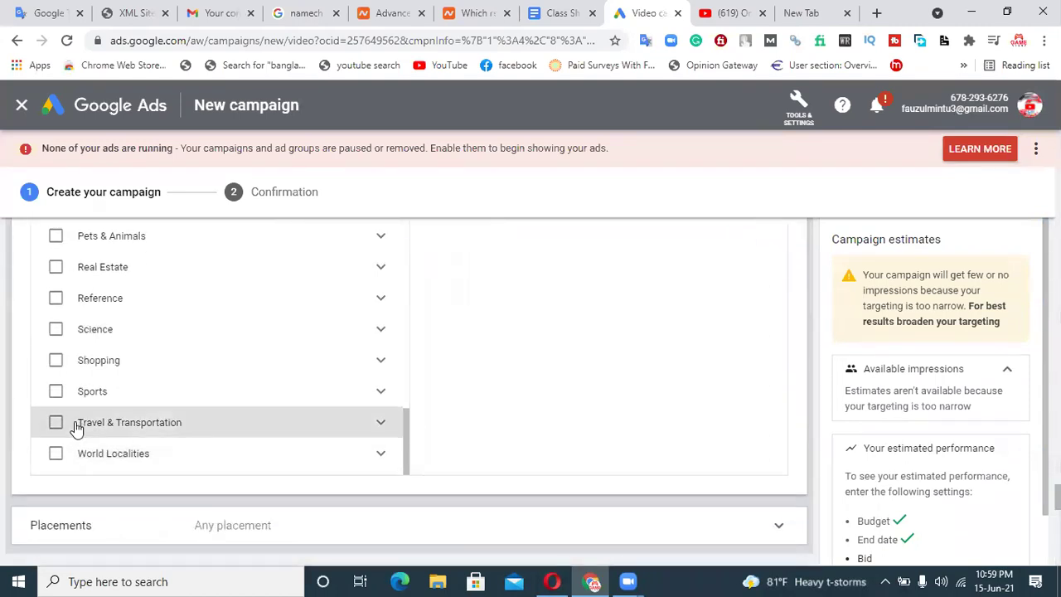
Step: Try Science, then remove both Science and Social Networks so no topics remain selected
left_click(130, 334)
left_click(382, 333)
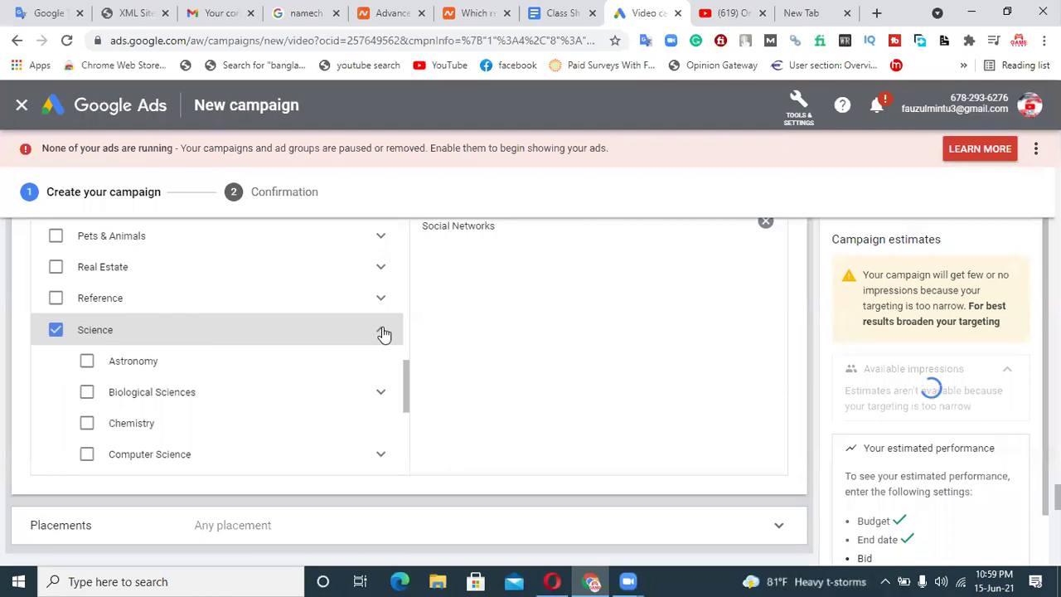
left_click(57, 329)
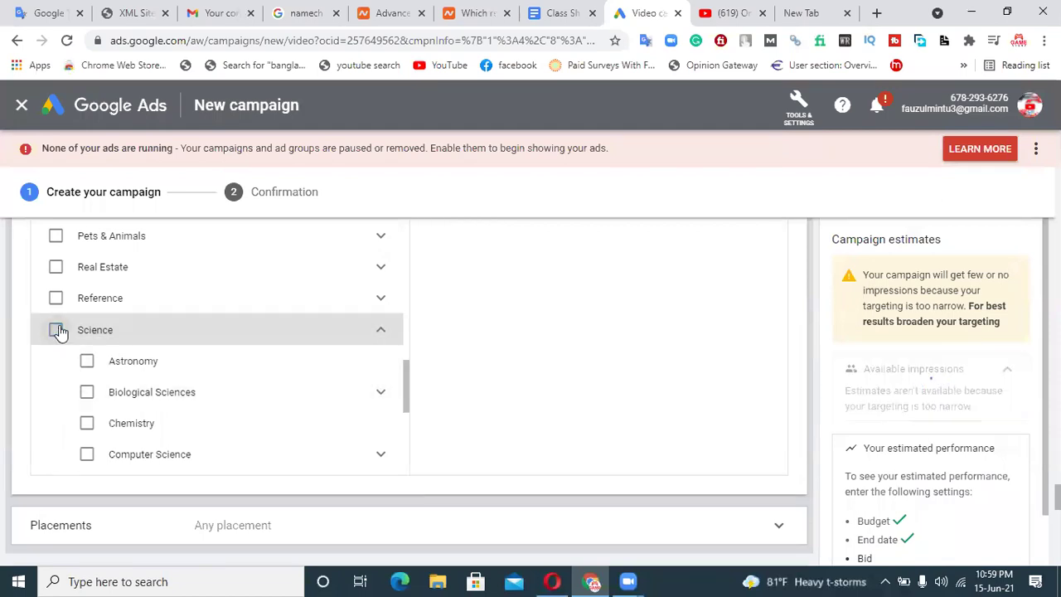
scroll(405, 396, "up", 1)
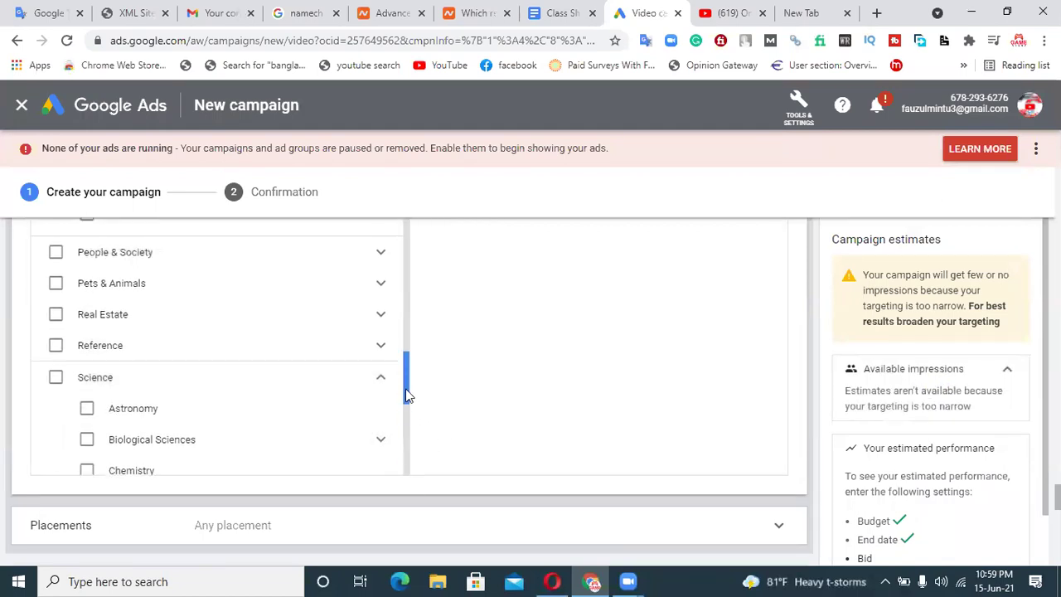
left_click_drag(405, 396, 406, 367)
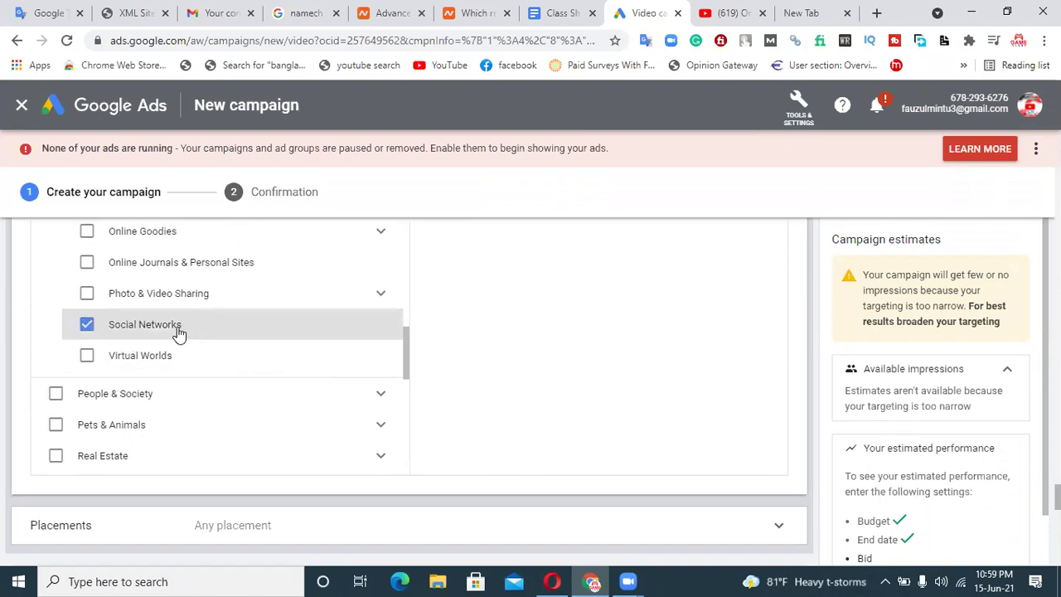
left_click(85, 324)
left_click_drag(407, 356, 323, 246)
scroll(323, 246, "up", 8)
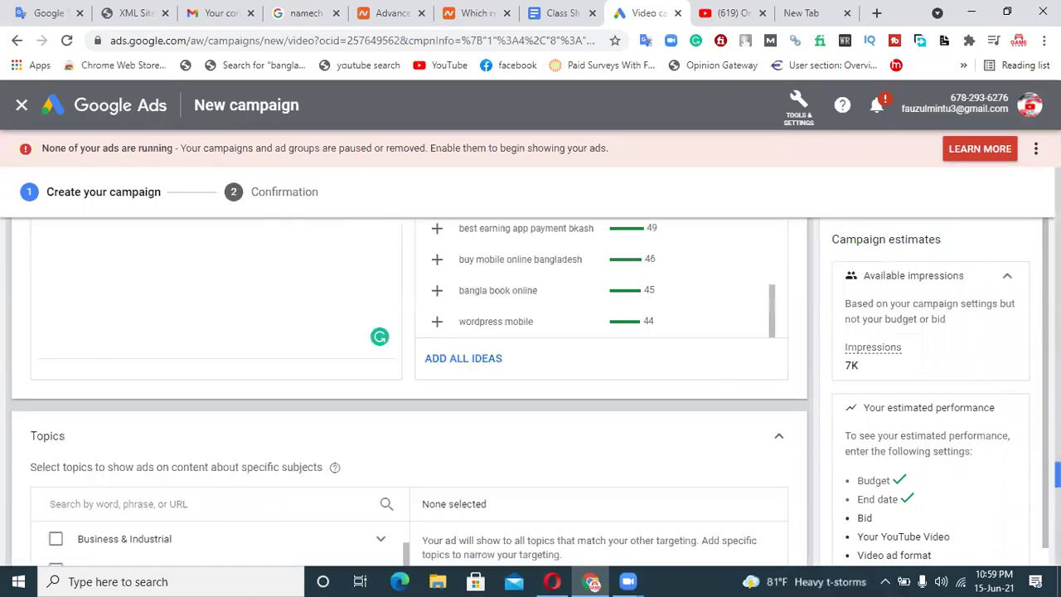
scroll(83, 504, "down", 4)
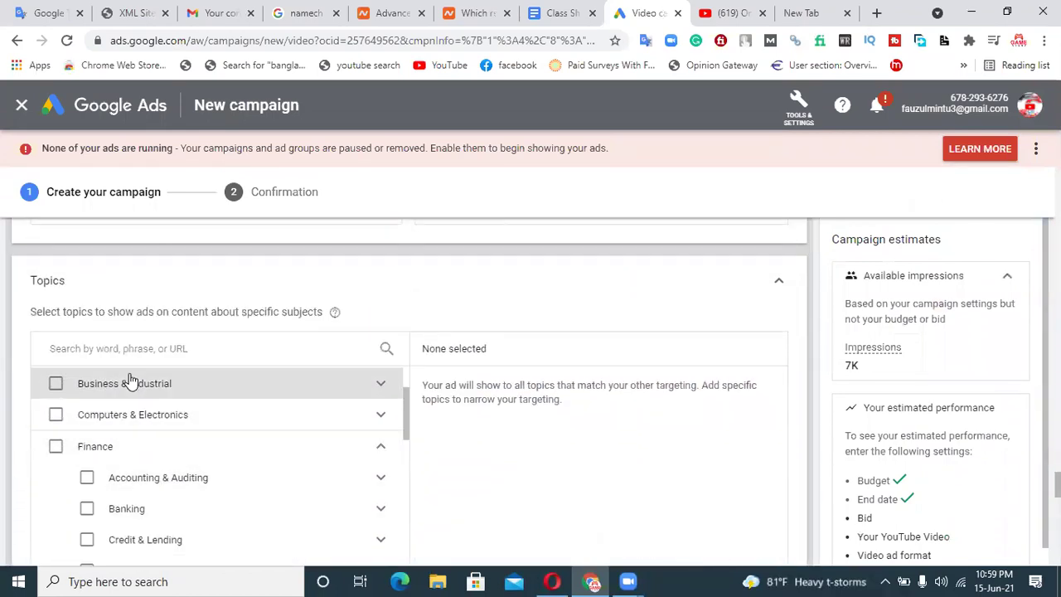
Step: Search topics for 'freelancing' and target Advertising & Marketing under Business & Industrial
left_click(133, 355)
type("freelancing")
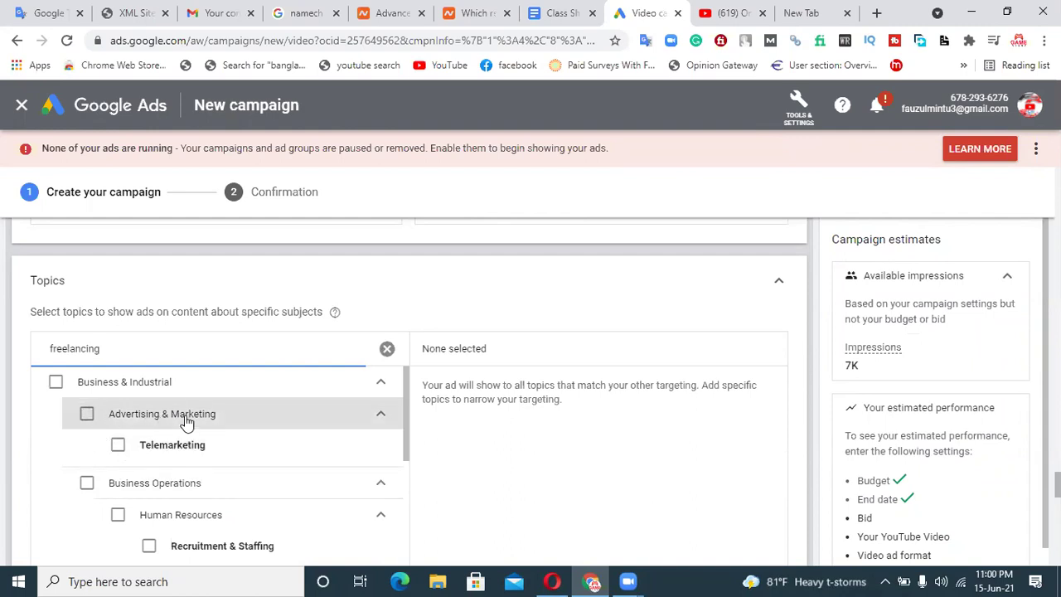
left_click(87, 413)
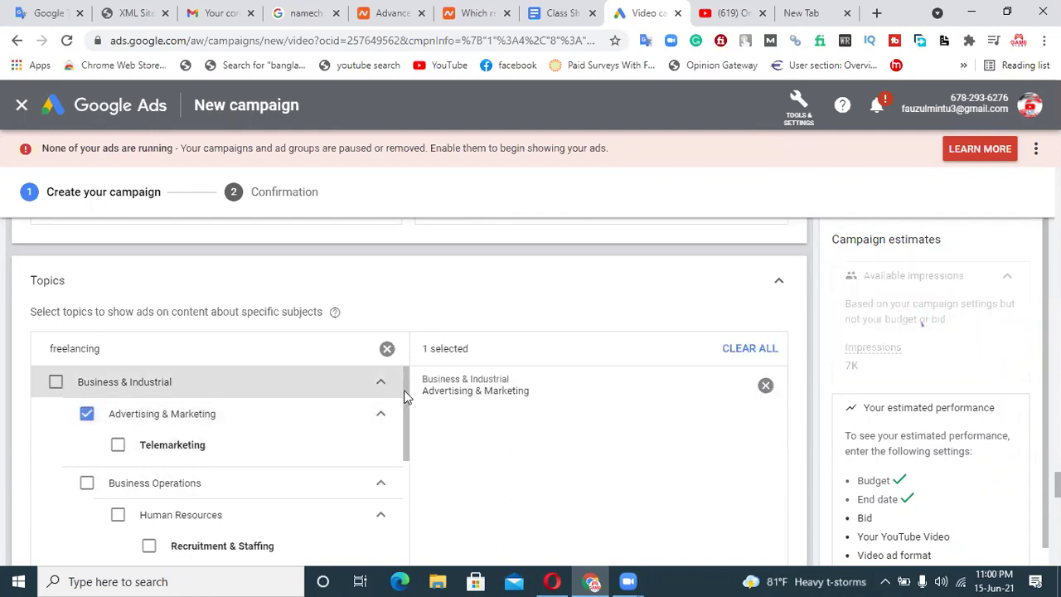
scroll(410, 415, "down", 3)
left_click_drag(414, 462, 321, 395)
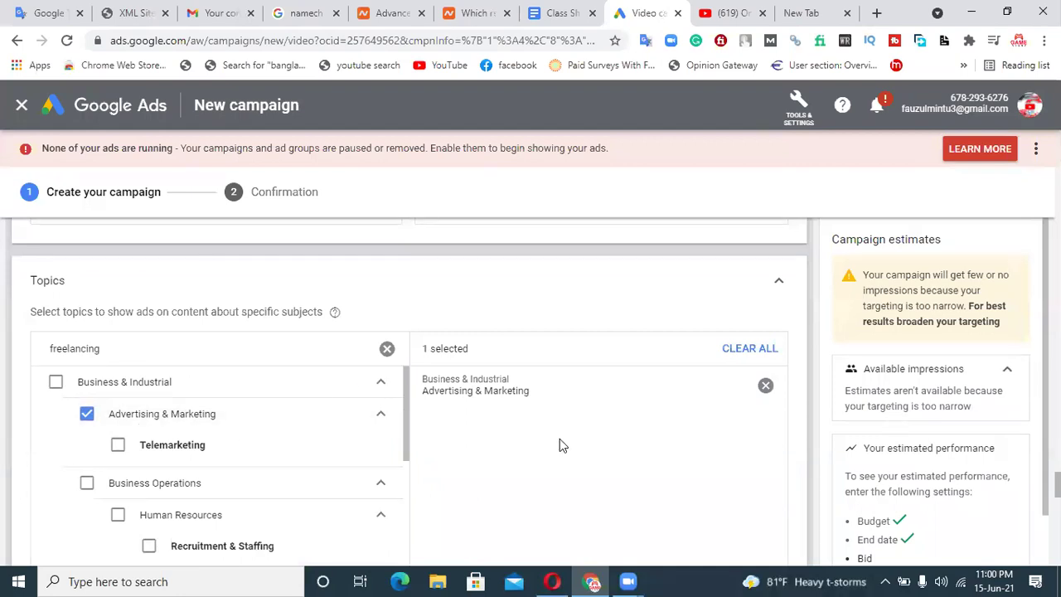
scroll(990, 504, "down", 4)
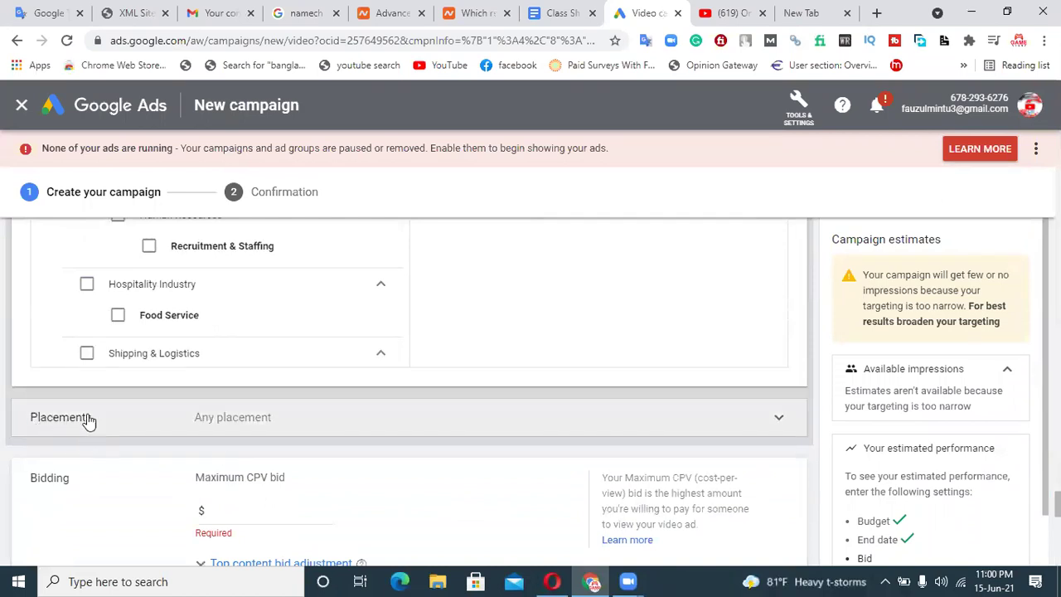
Step: Expand Placements targeting and copy the YouTube video's youtu.be share link from the Share dialog
left_click(232, 431)
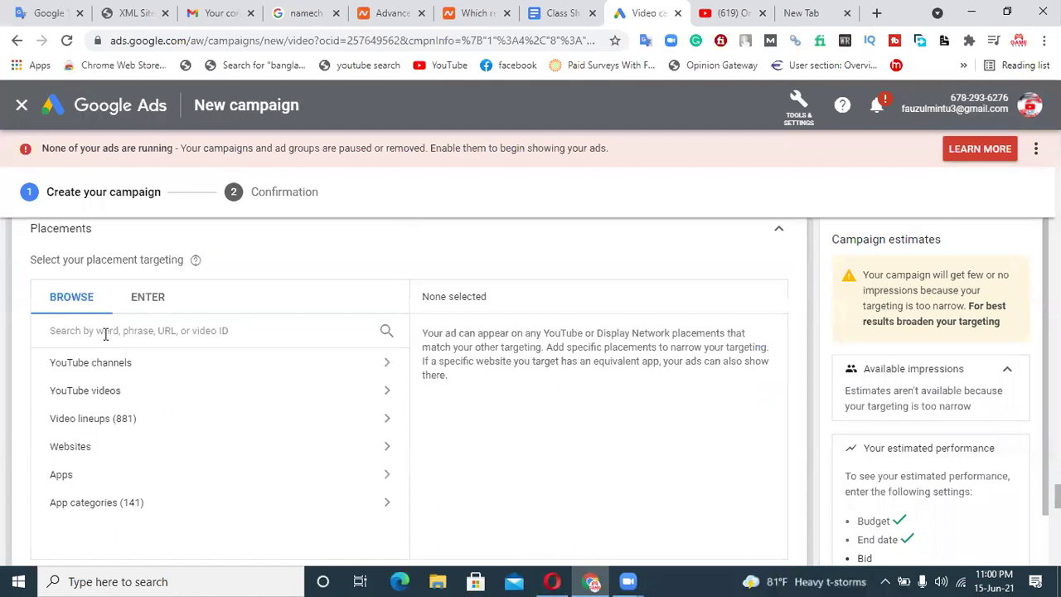
left_click(727, 13)
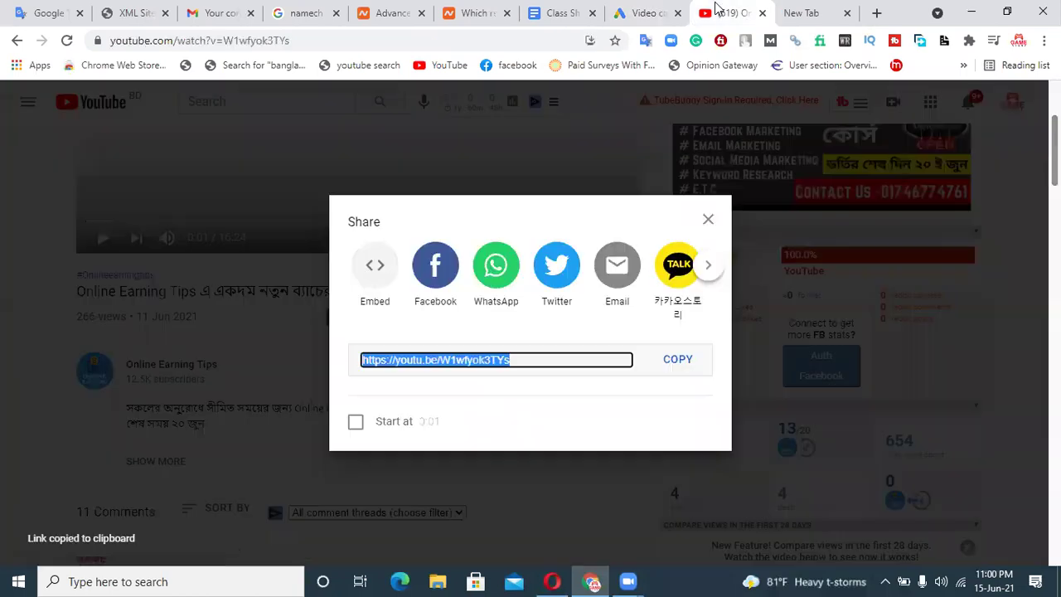
left_click(675, 365)
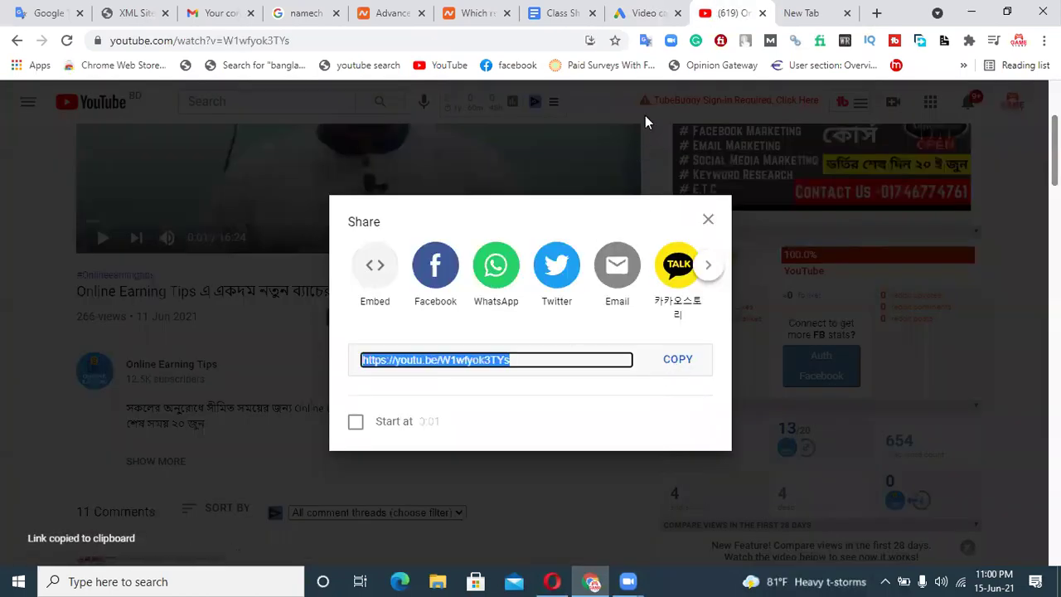
left_click(663, 11)
left_click(129, 334)
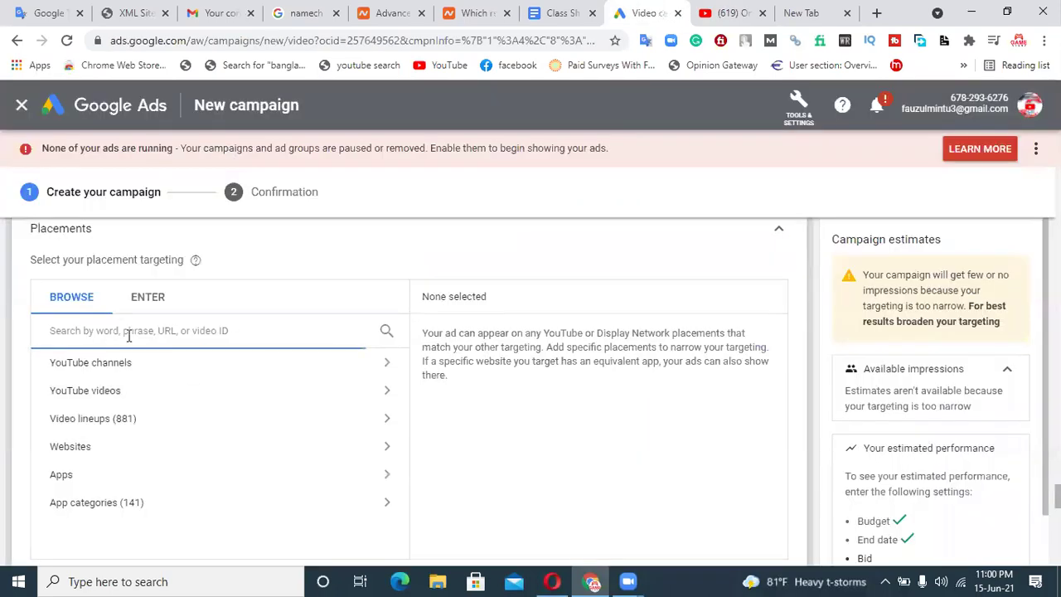
Step: Paste the video link into placement search and select the Online Earning Tips video
key("ctrl+v")
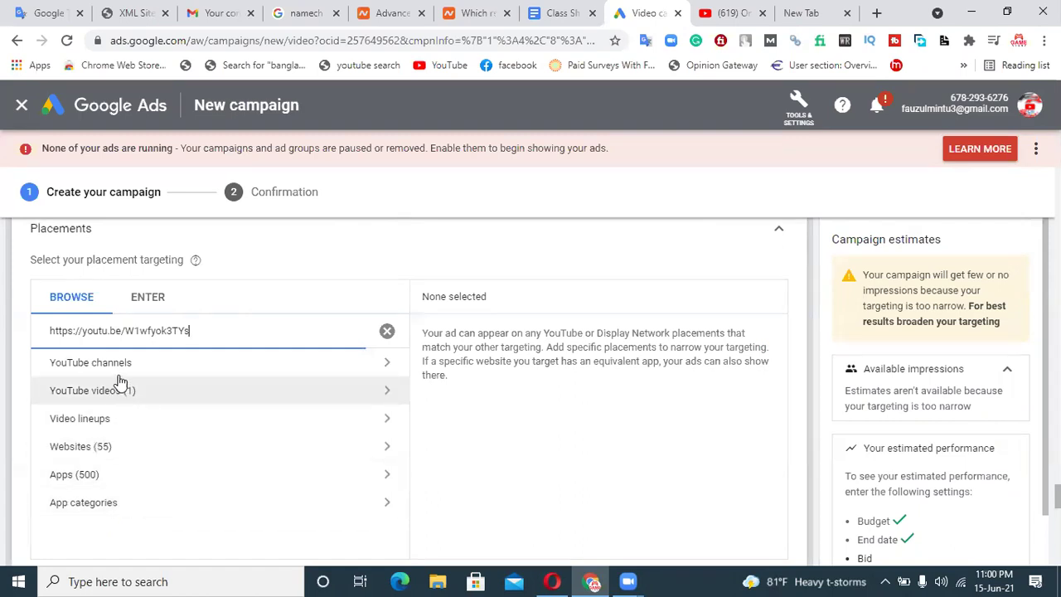
left_click(87, 393)
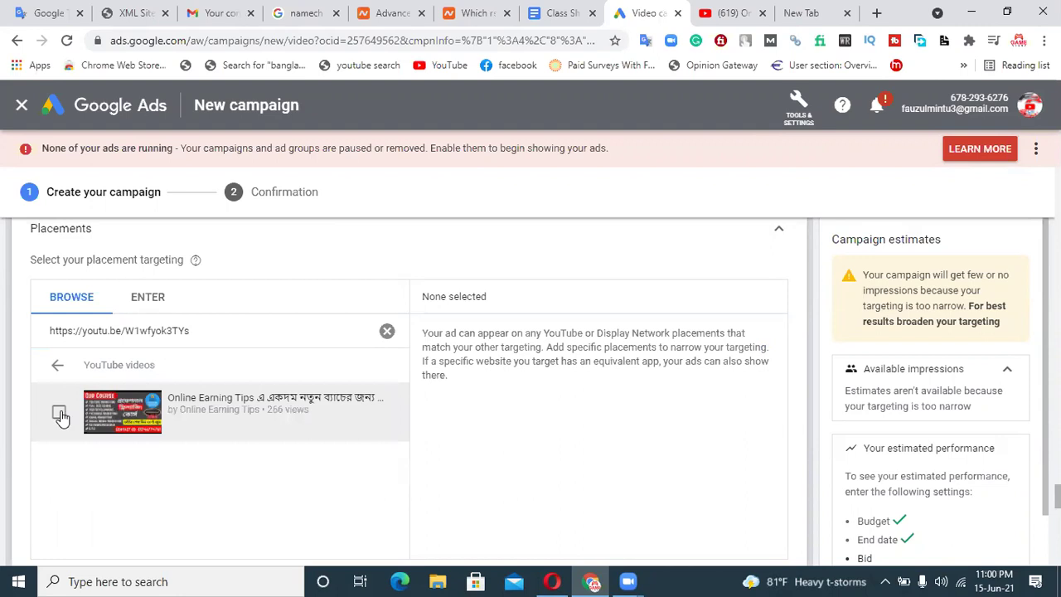
left_click(60, 413)
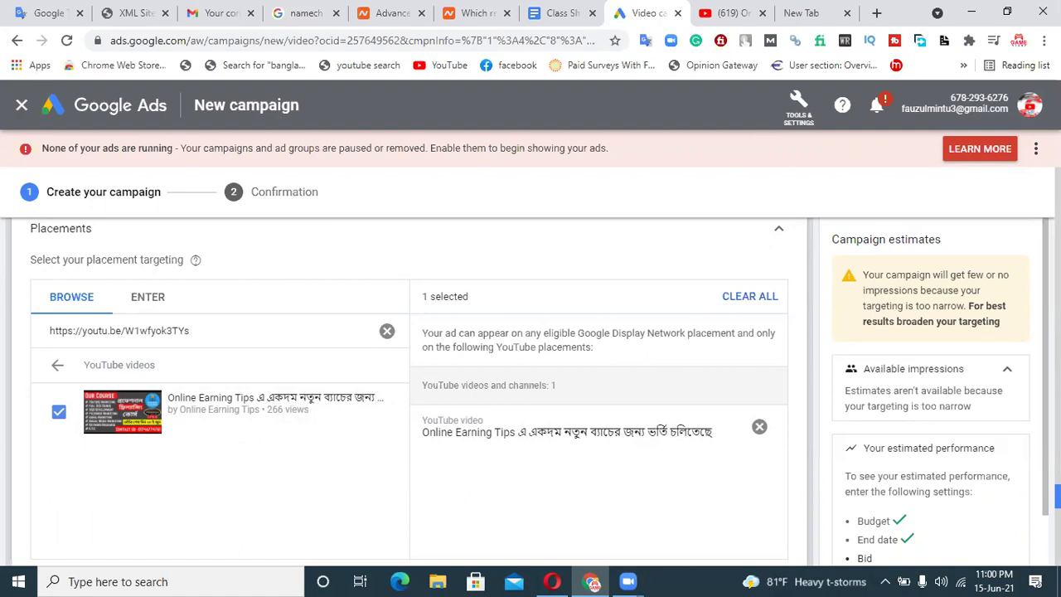
scroll(409, 389, "down", 4)
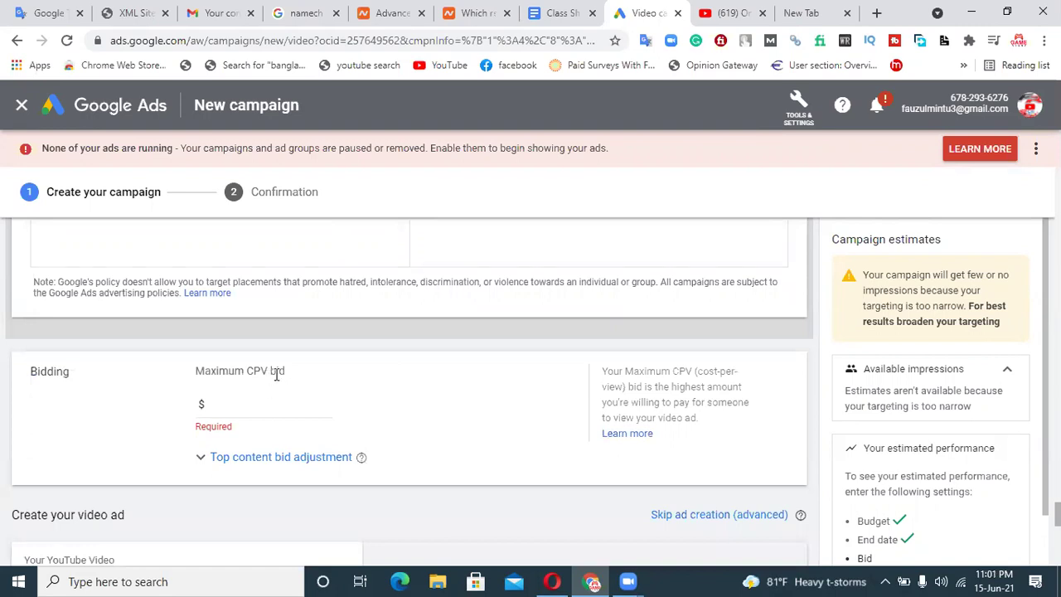
Step: Enter 0.06 in the Maximum CPV bid field
left_click(242, 406)
type("0.06")
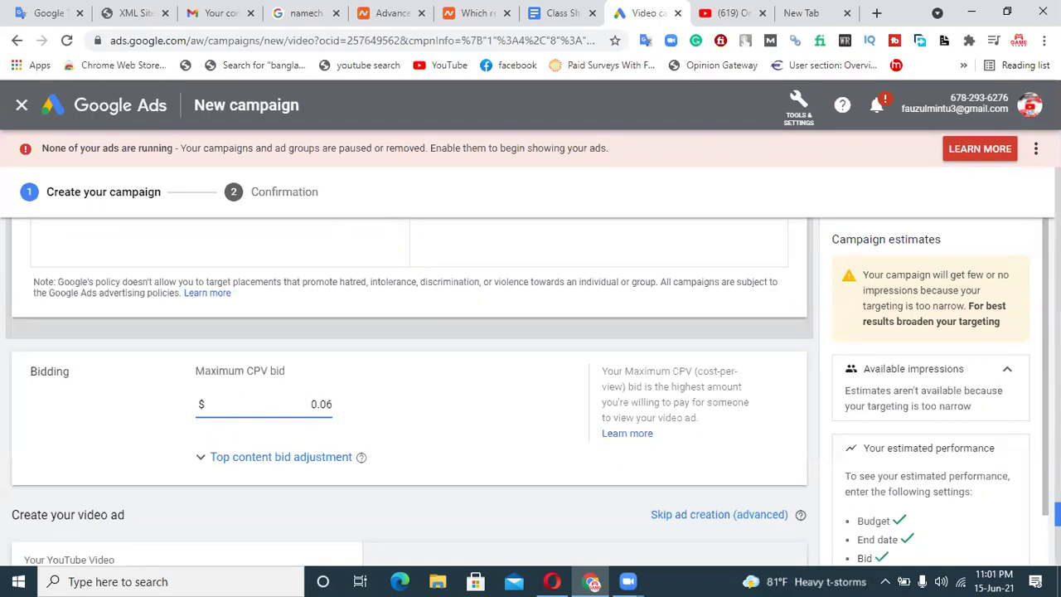
scroll(989, 449, "down", 2)
scroll(169, 422, "down", 1)
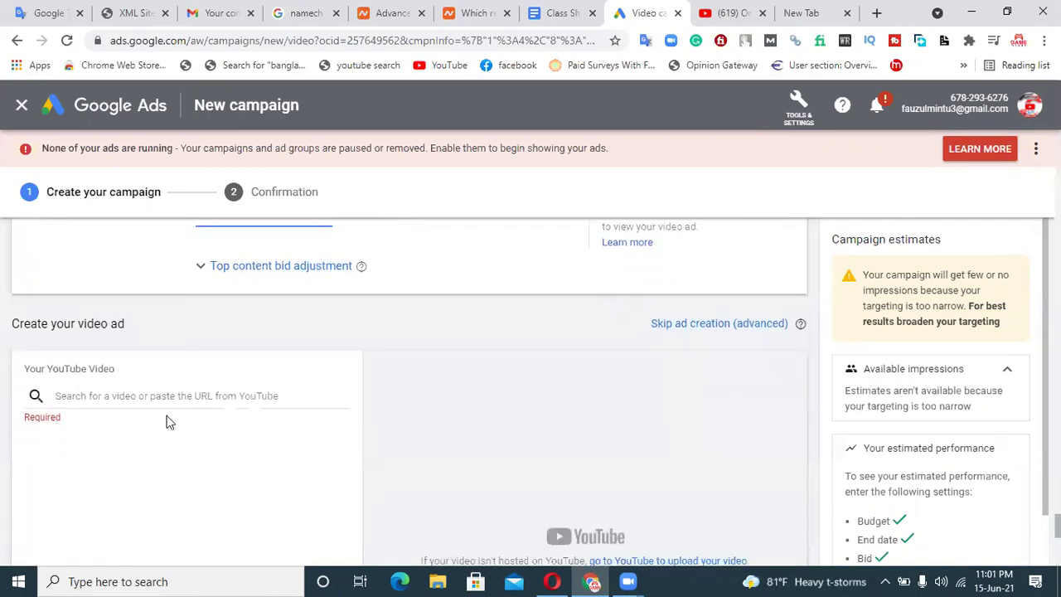
Step: Paste the Online Earning Tips YouTube link as the ad's video
left_click(135, 392)
key("ctrl+v")
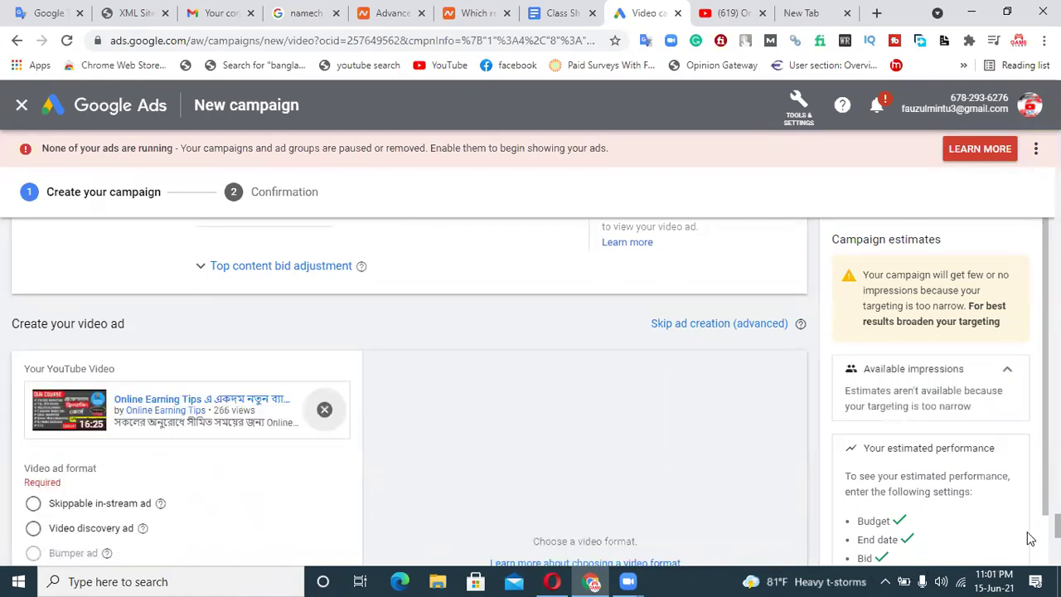
scroll(497, 506, "down", 1)
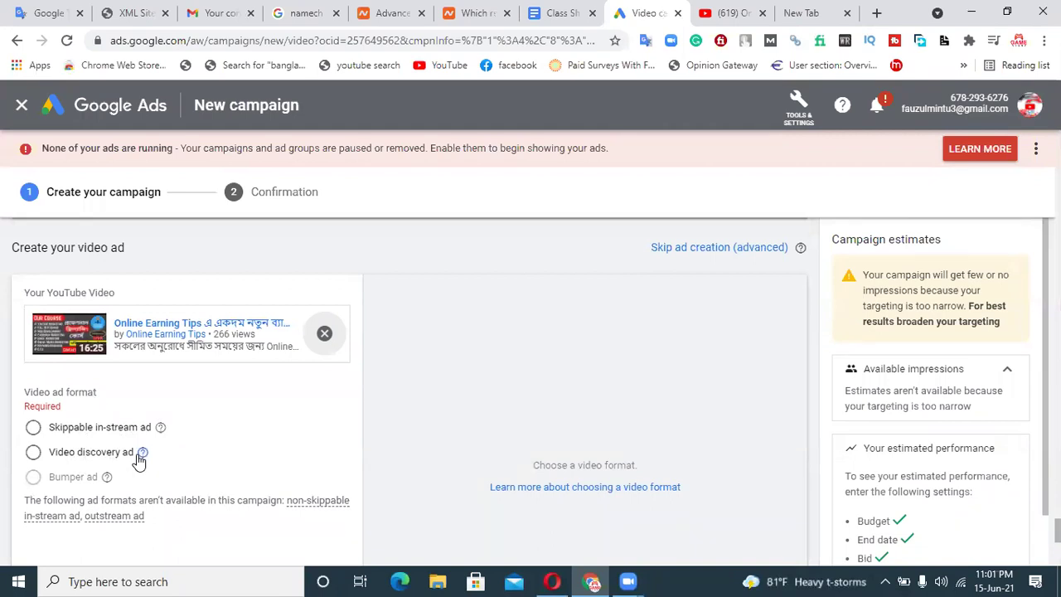
Step: Choose Skippable in-stream as the ad format after comparing it with video discovery
left_click(34, 429)
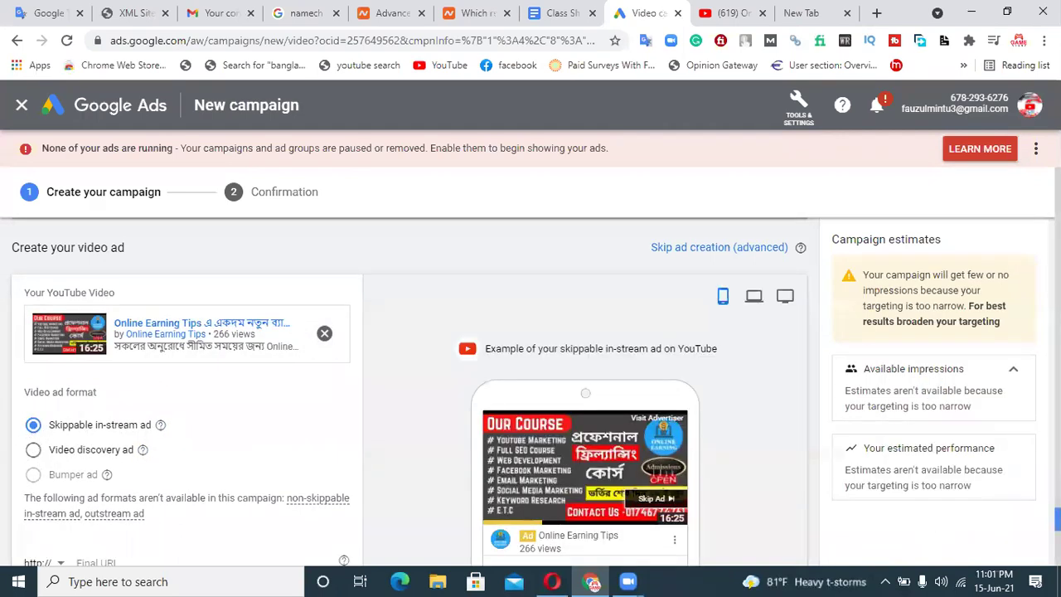
scroll(406, 390, "down", 1)
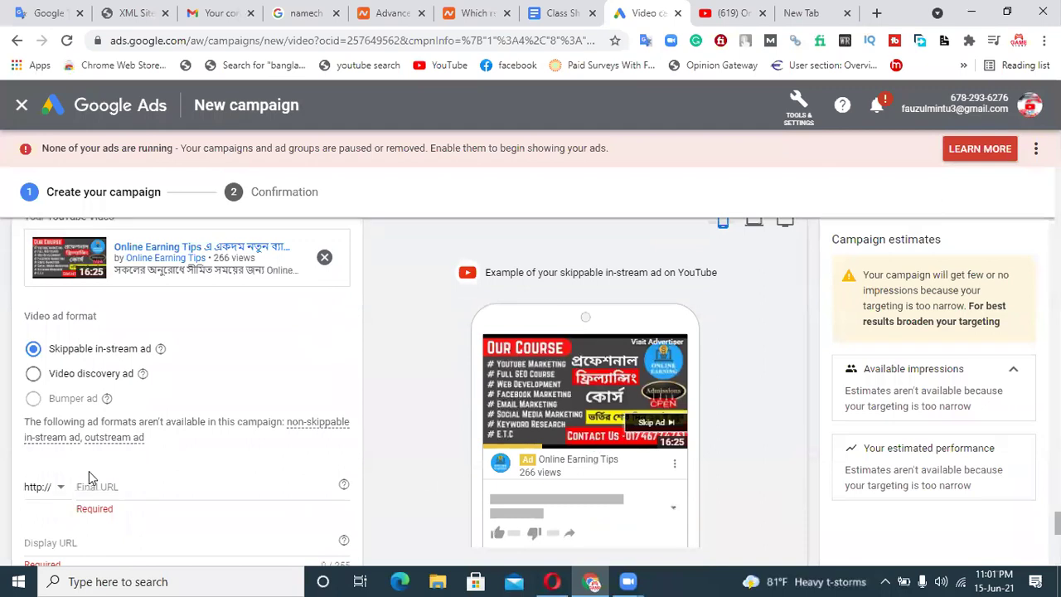
left_click(33, 374)
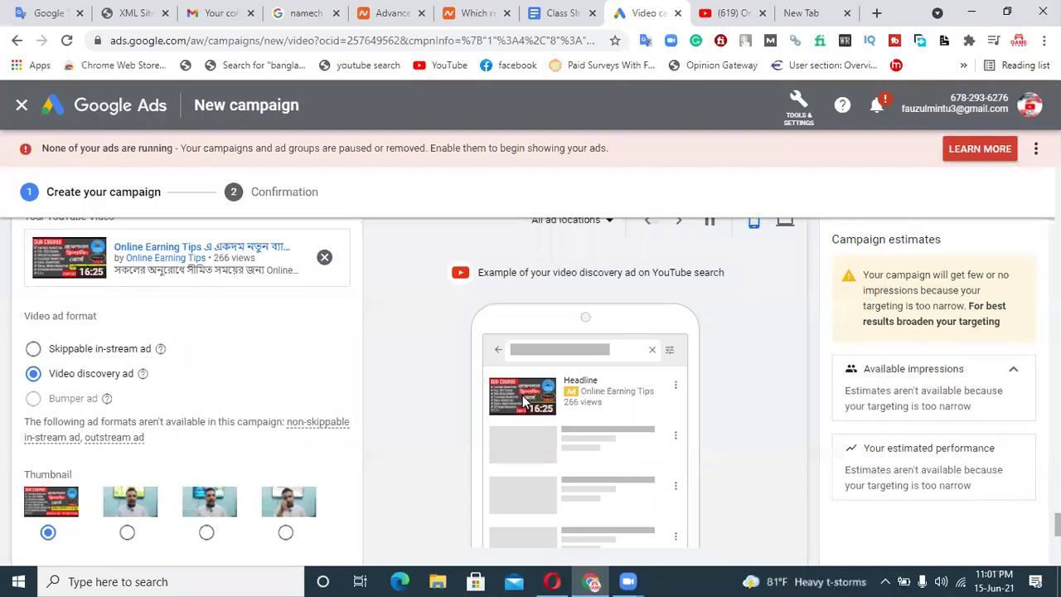
left_click(107, 351)
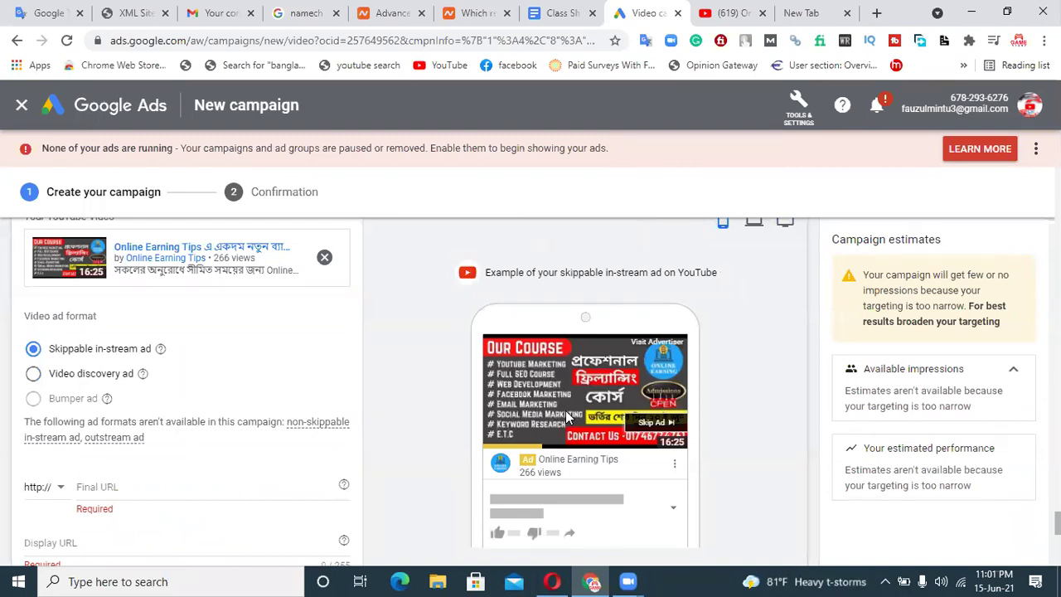
left_click(108, 373)
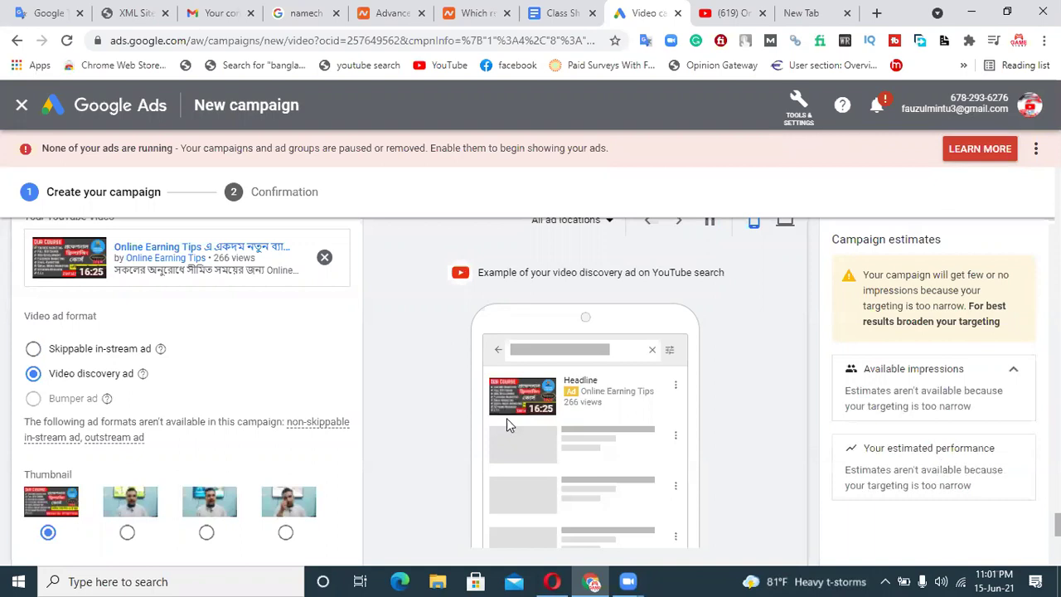
left_click(35, 348)
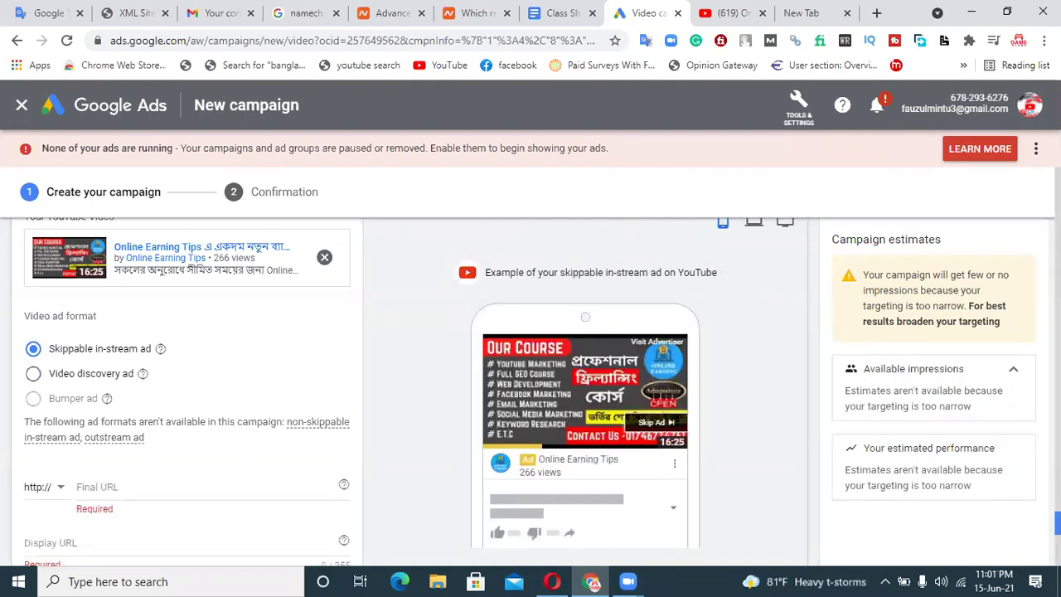
scroll(1055, 524, "down", 1)
scroll(834, 506, "down", 1)
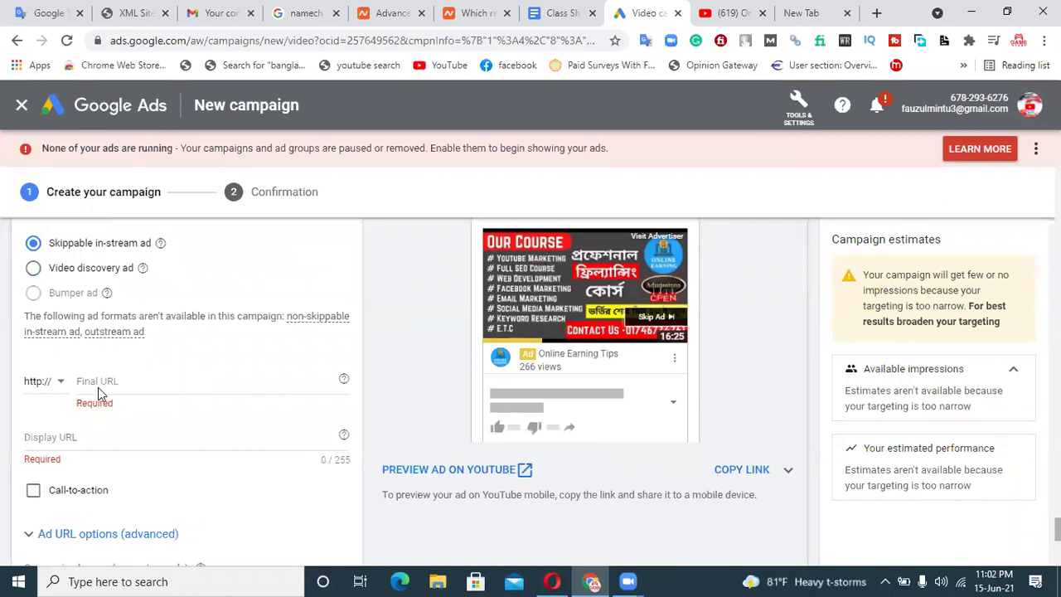
Step: Paste youtu.be/W1wfyok3TYs into both the Final URL and Display URL fields
left_click(99, 384)
key("ctrl+v")
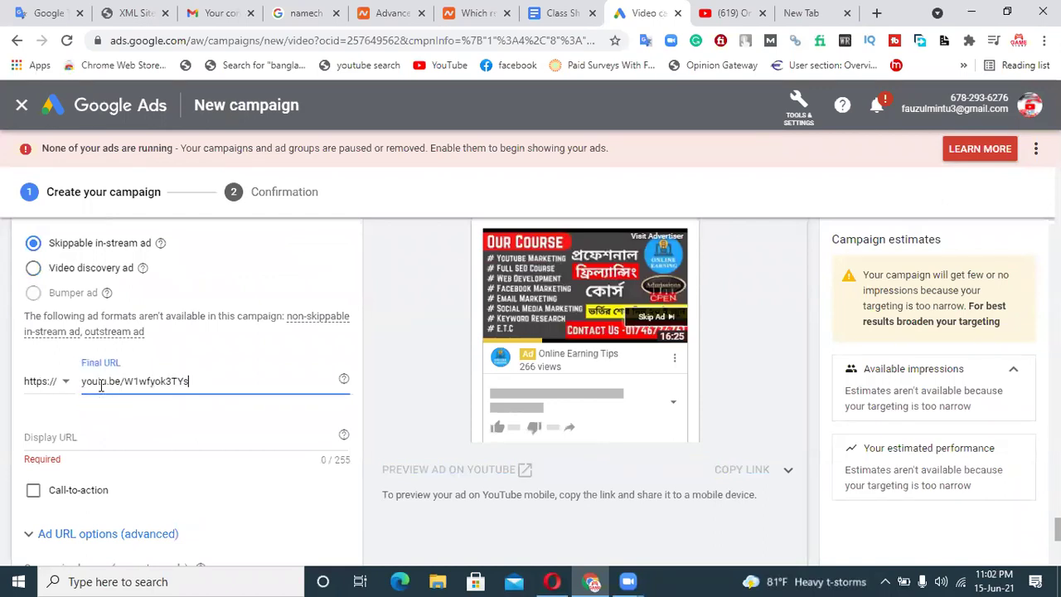
left_click(65, 440)
key("ctrl+v")
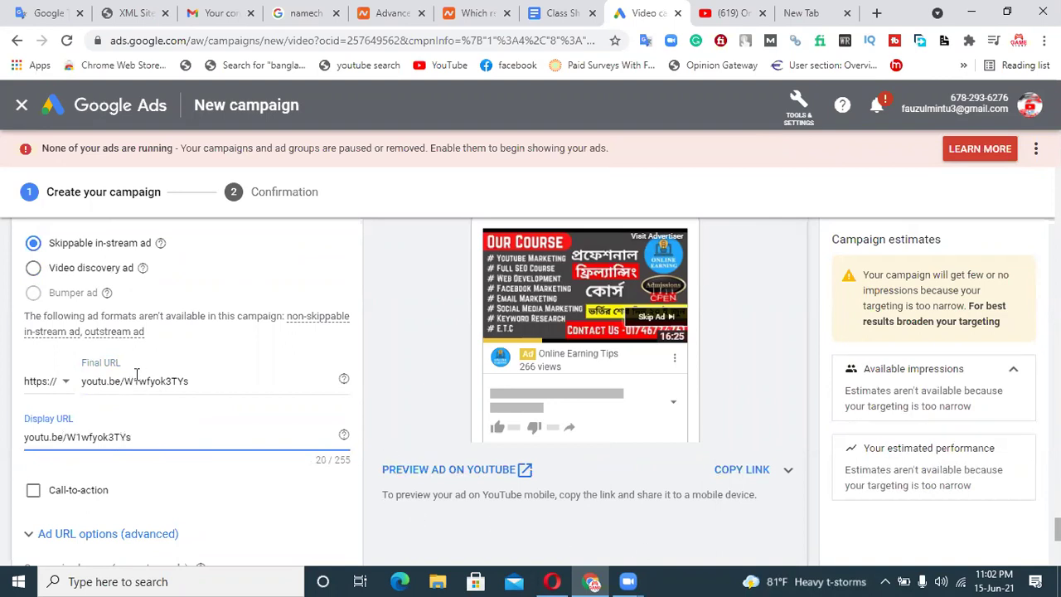
scroll(186, 381, "down", 3)
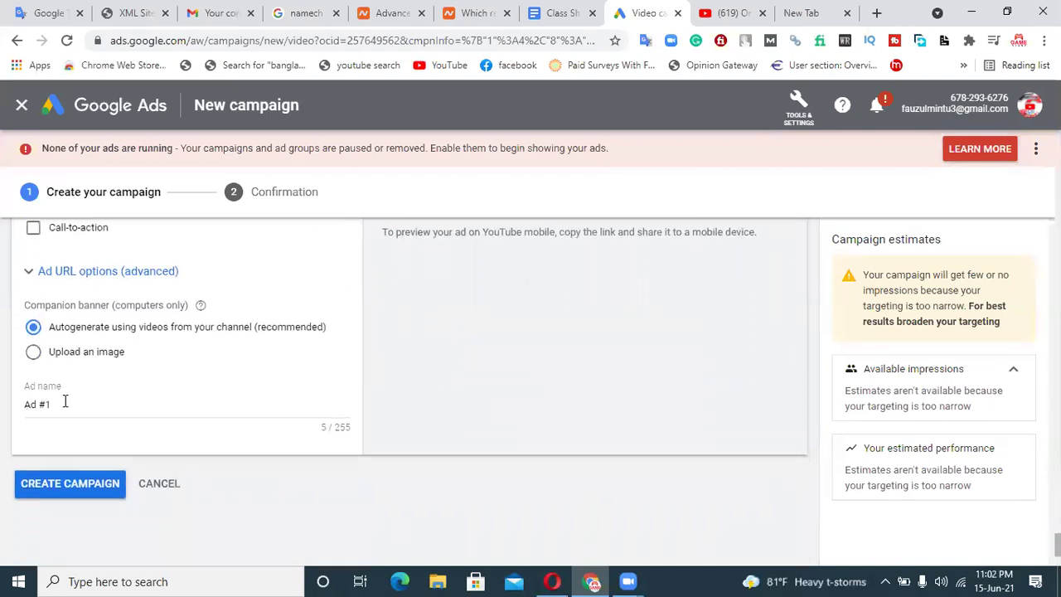
scroll(83, 398, "up", 5)
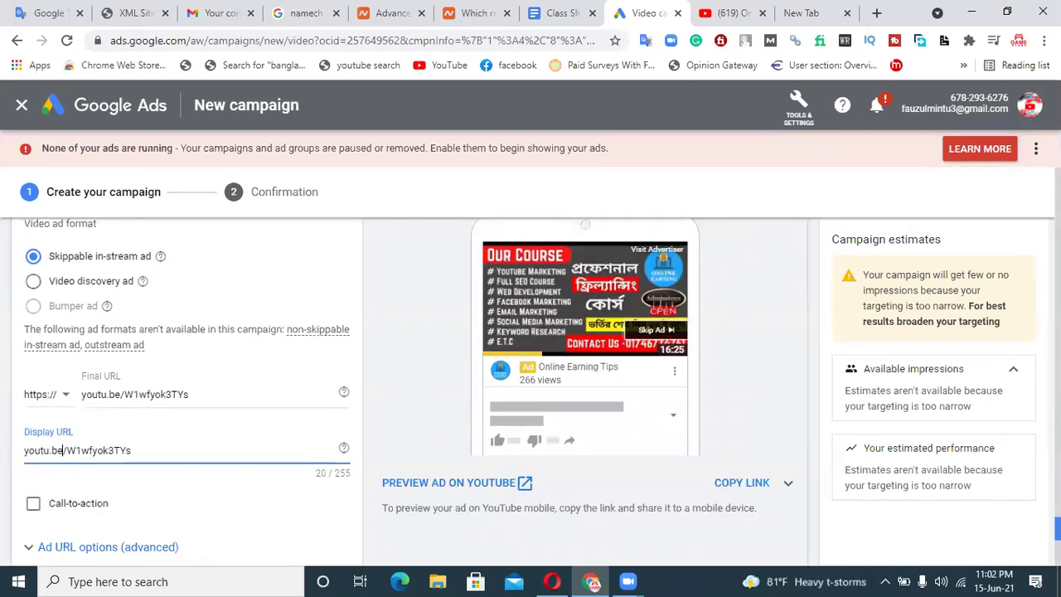
Step: Select and copy the campaign name '15th Campaign'
scroll(63, 529, "down", 4)
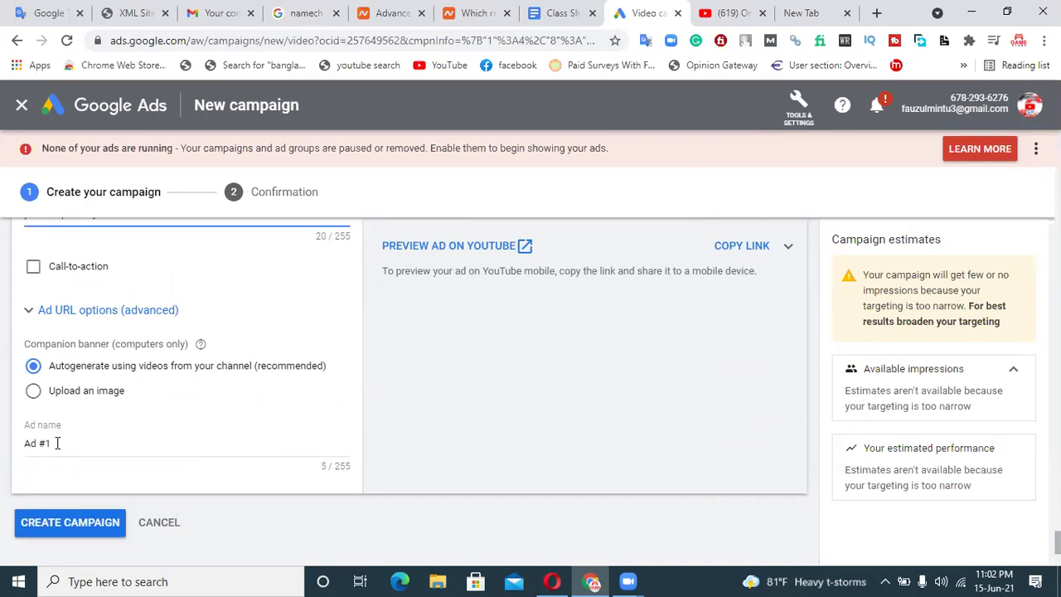
left_click_drag(1057, 542, 1056, 178)
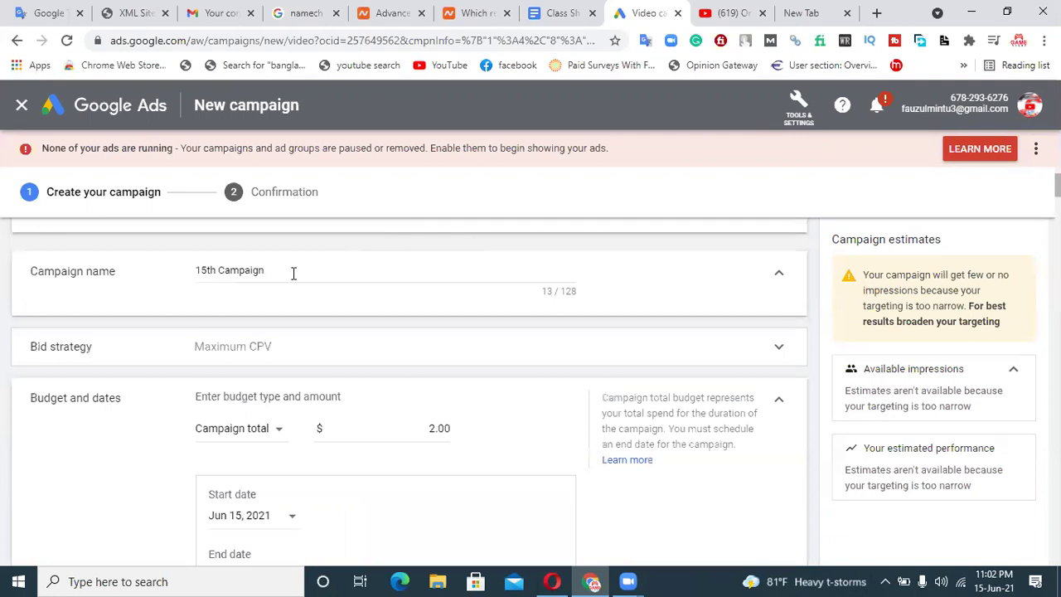
left_click_drag(293, 274, 164, 285)
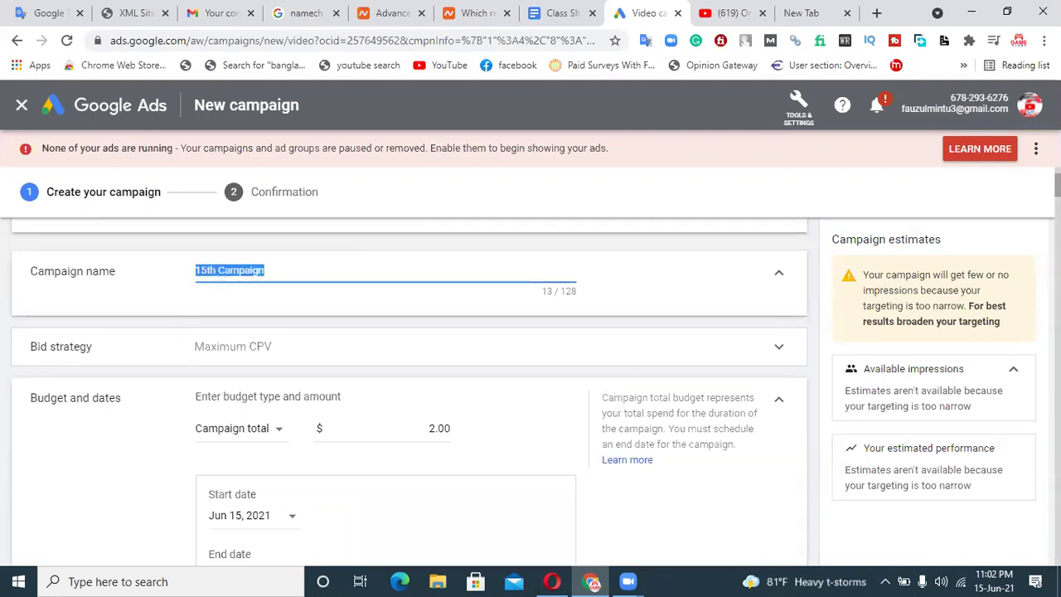
scroll(406, 390, "down", 20)
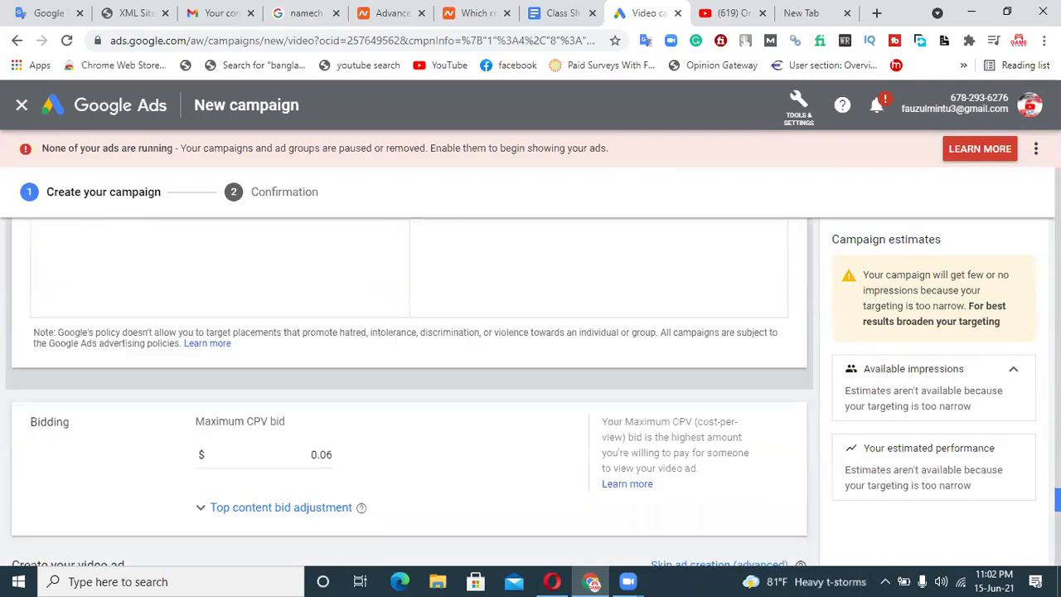
scroll(406, 389, "down", 3)
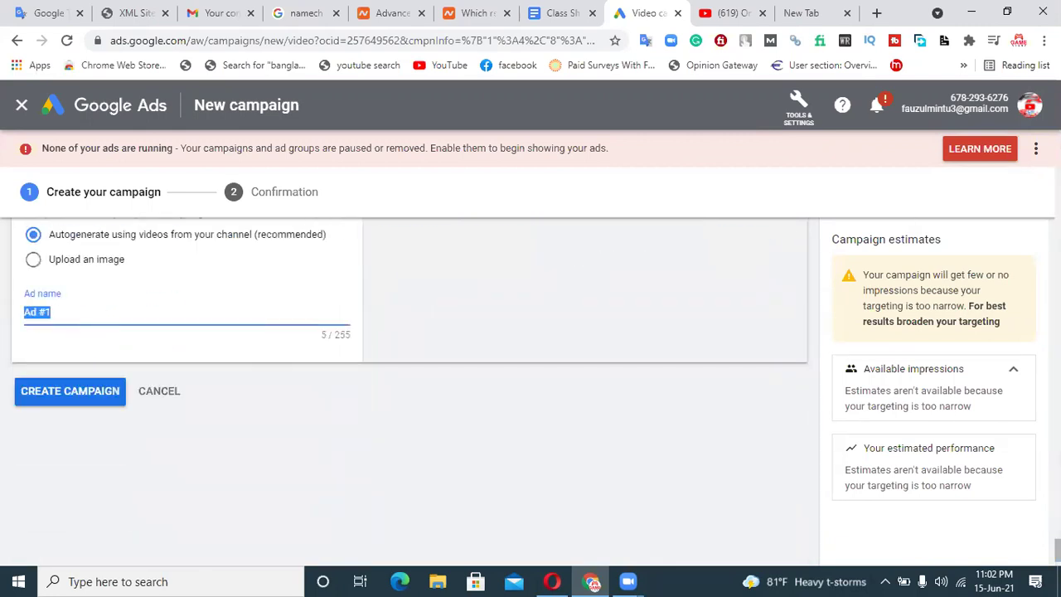
left_click_drag(1058, 549, 1058, 170)
left_click(326, 392)
triple_click(326, 393)
key("ctrl+c")
left_click_drag(1057, 176, 1057, 546)
Step: Replace the ad name 'Ad #1' with the pasted '15th Campaign'
left_click(91, 454)
key("BackSpace")
key("BackSpace")
key("BackSpace")
key("BackSpace")
key("BackSpace")
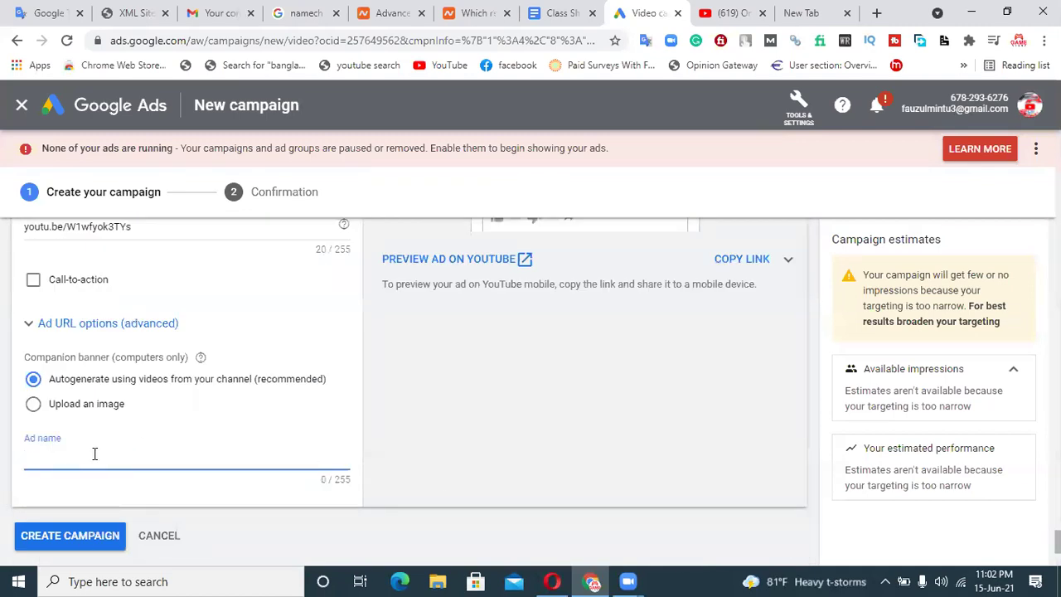
key("ctrl+v")
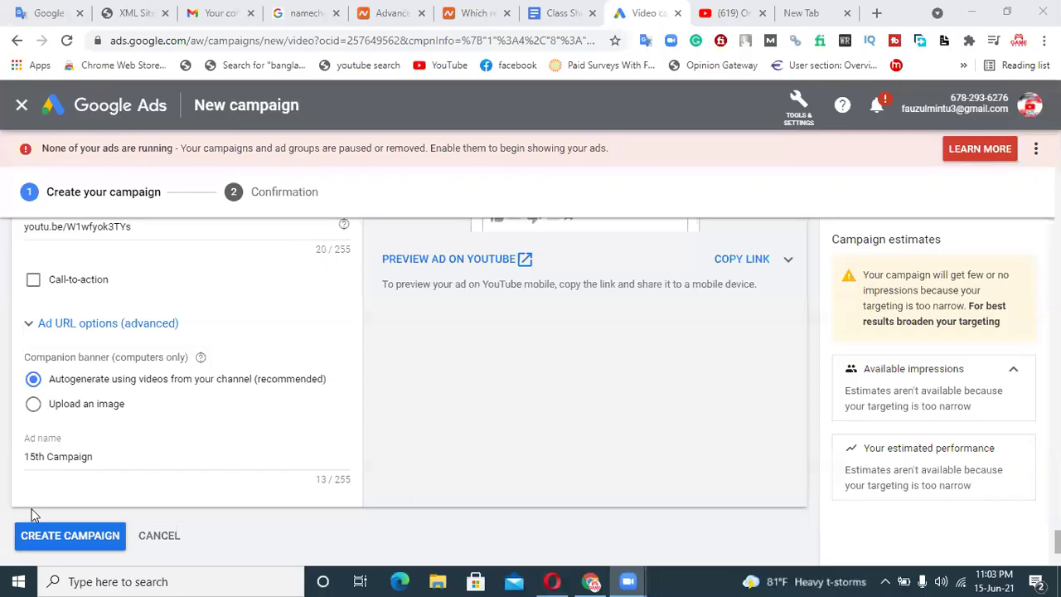
Step: Create the campaign and review the Confirmation page summary
left_click(88, 538)
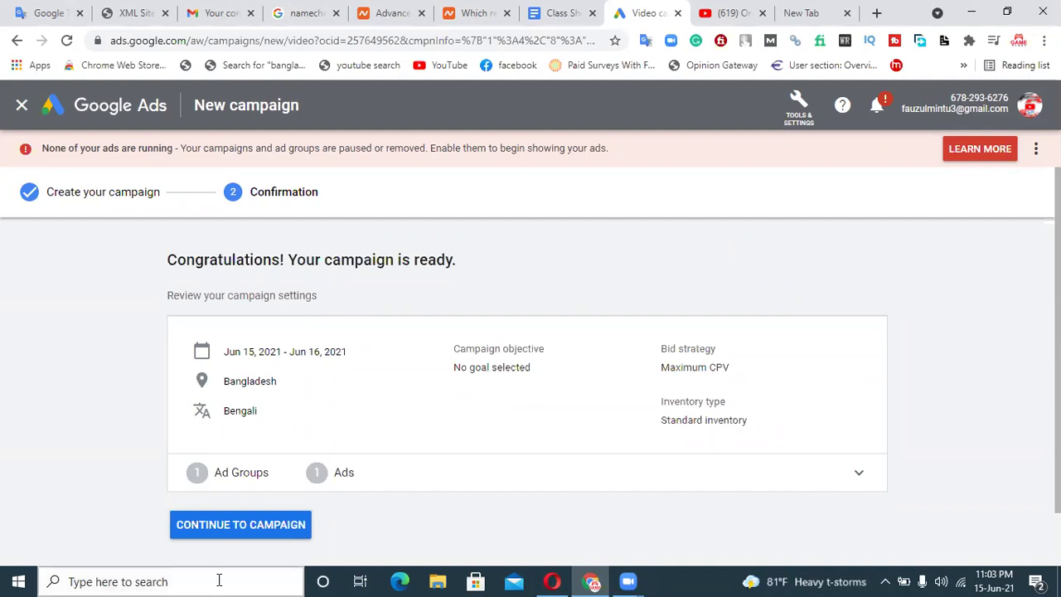
scroll(111, 528, "down", 1)
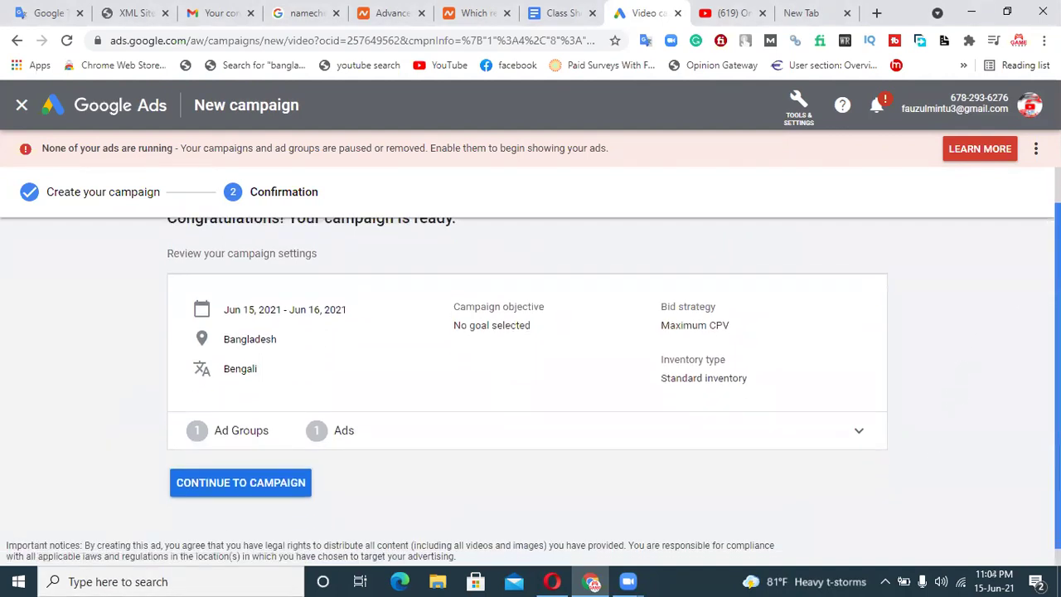
Step: Continue to the 15th Campaign and check its ad group at $0.06 max CPV
left_click(230, 469)
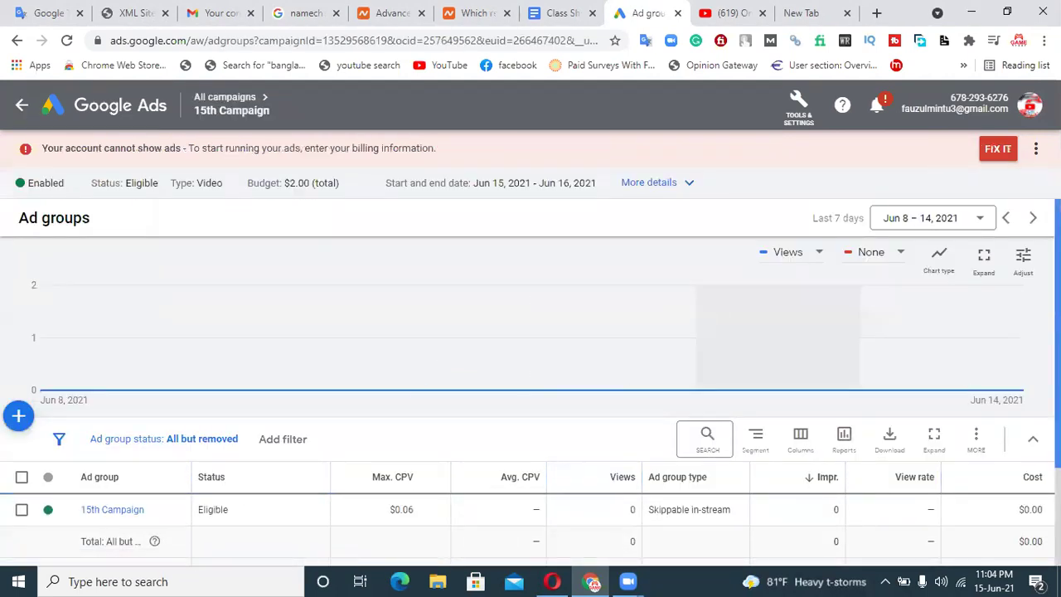
scroll(791, 422, "down", 3)
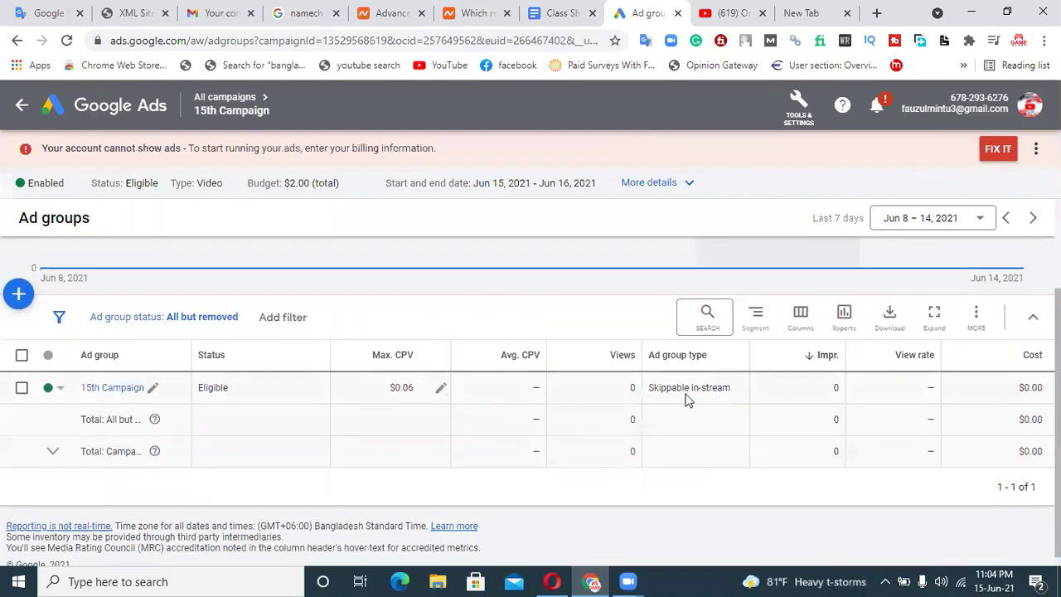
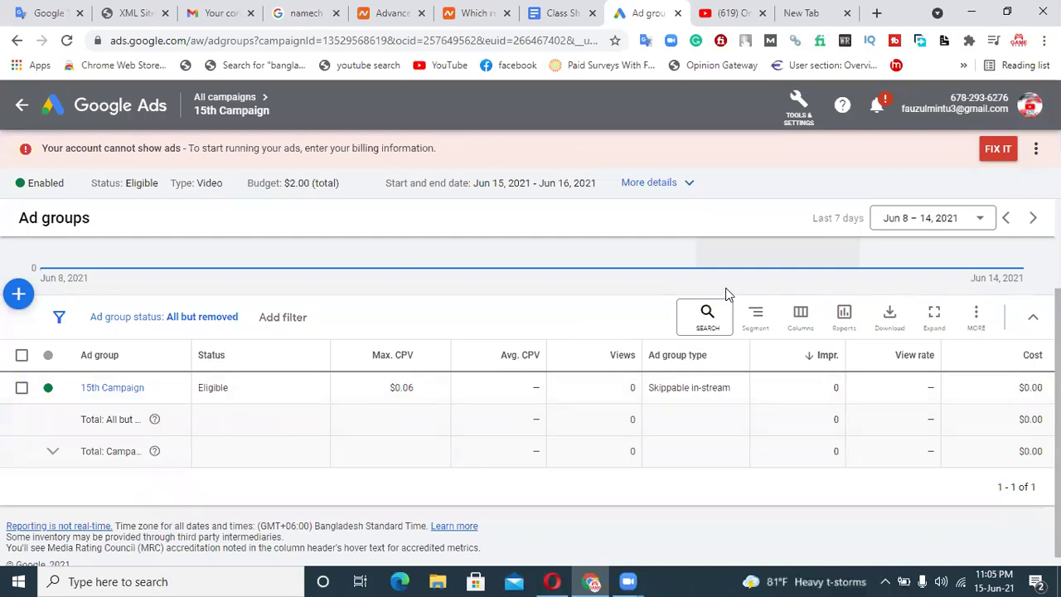
Step: Open Billing & payments and set the billing country to Bangladesh with an Individual account type
left_click(798, 119)
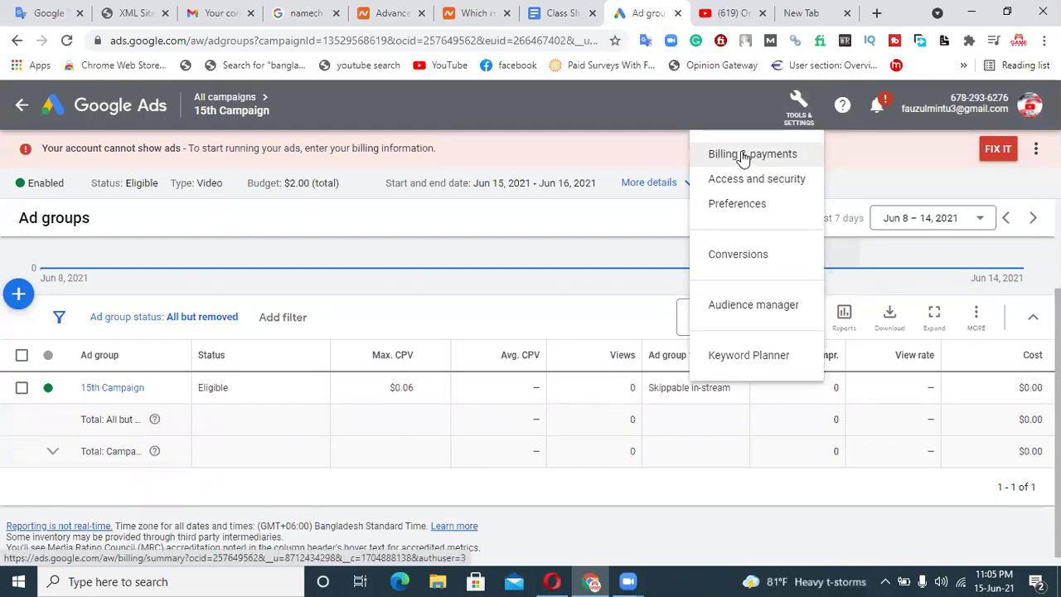
left_click(746, 155)
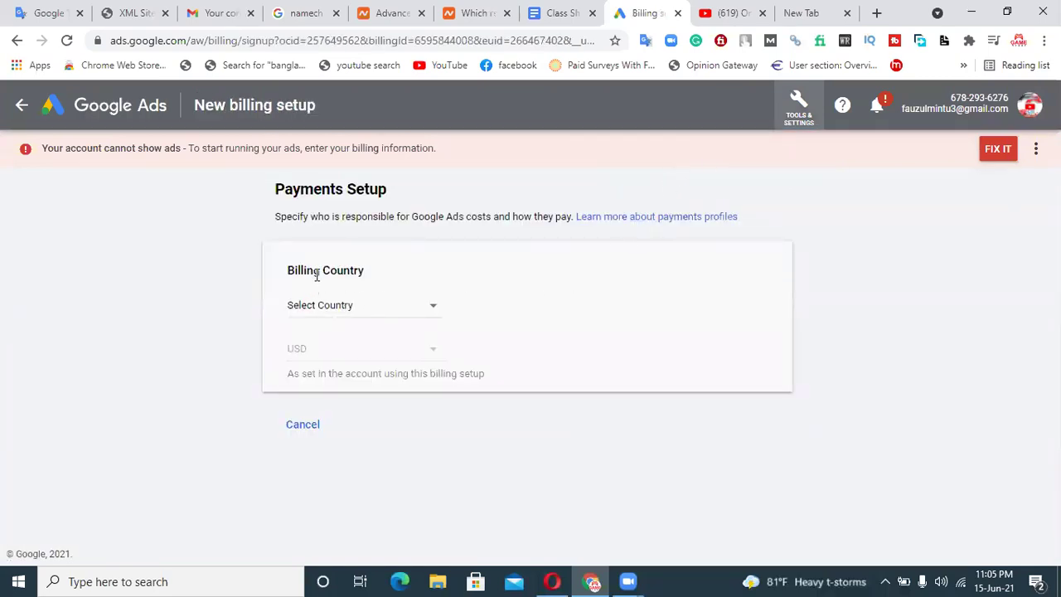
left_click(347, 307)
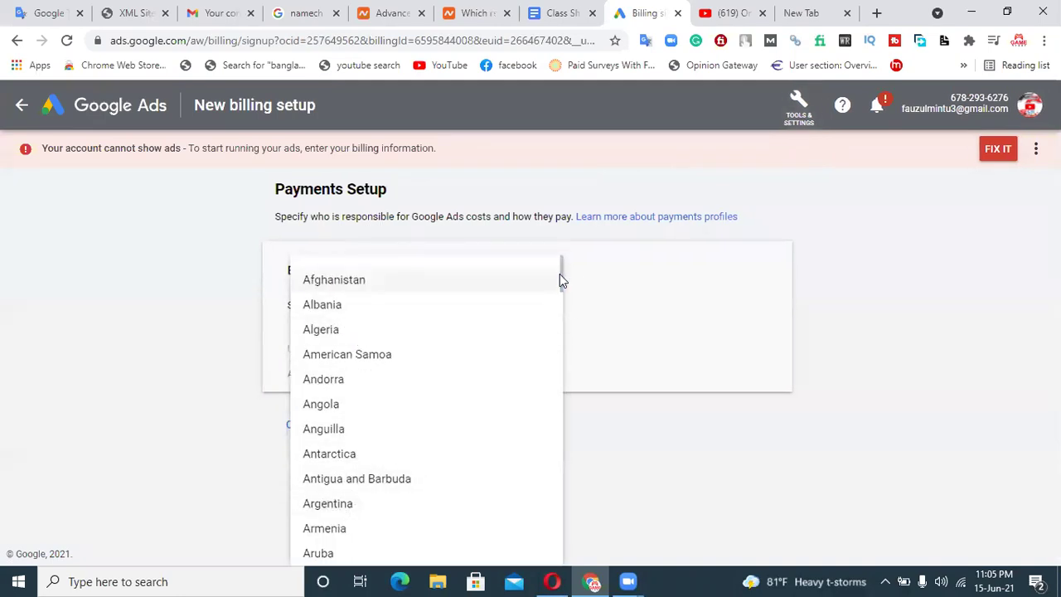
left_click_drag(561, 279, 563, 290)
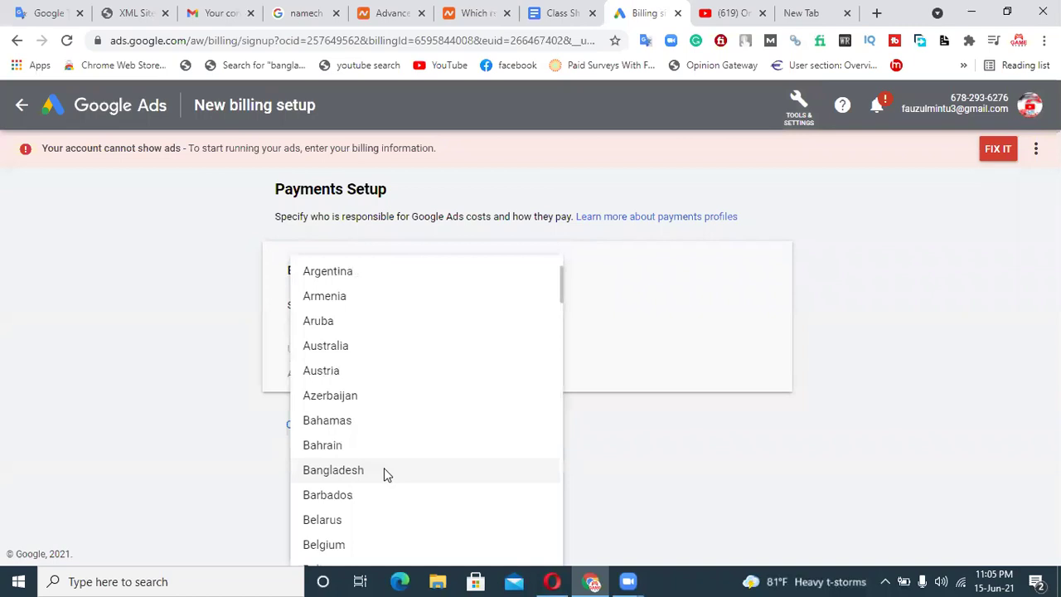
left_click(386, 471)
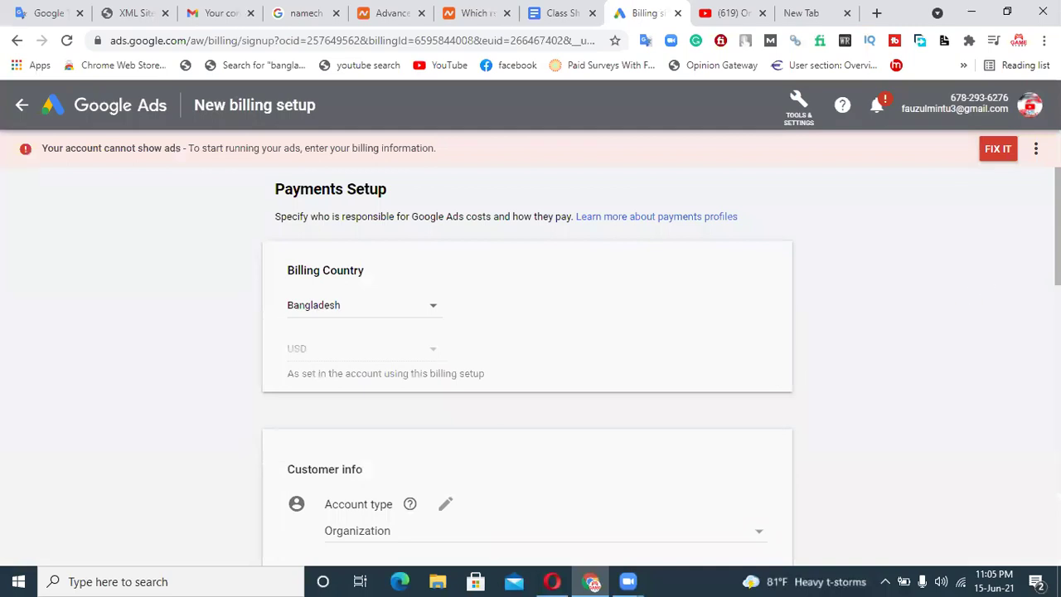
scroll(686, 377, "down", 2)
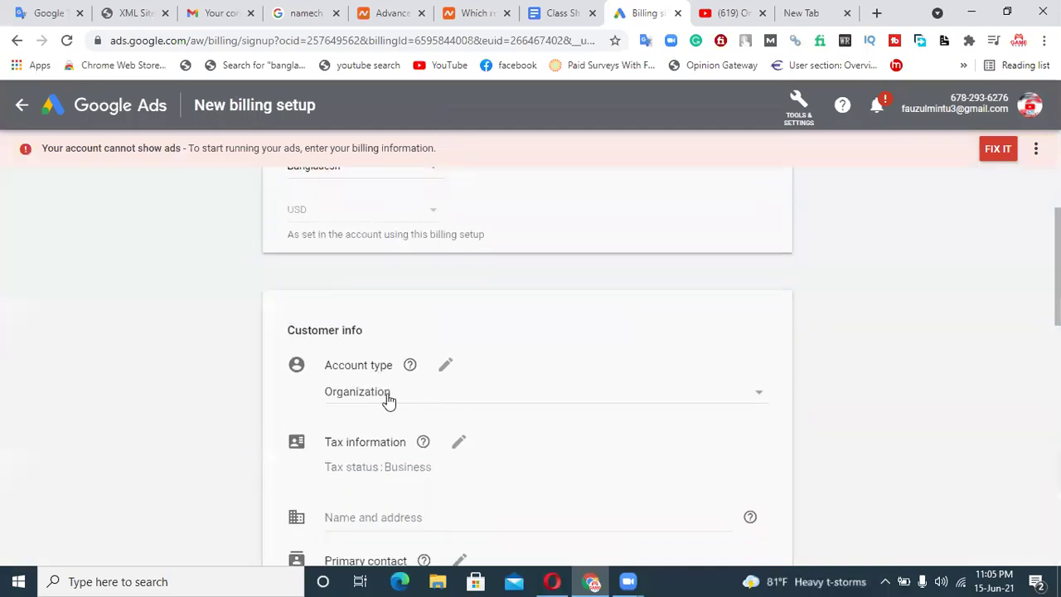
left_click(655, 396)
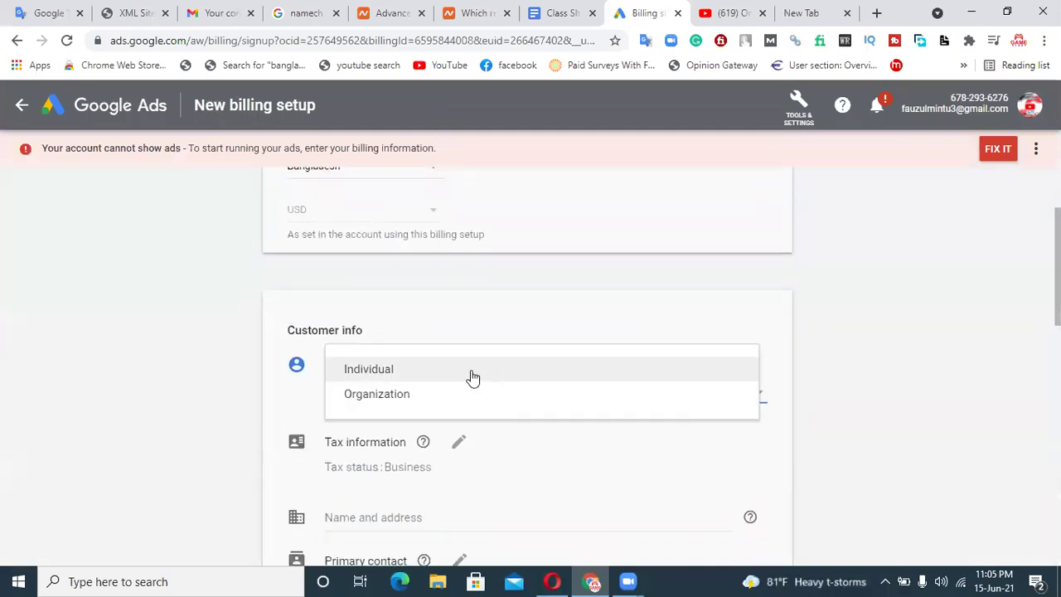
left_click(442, 373)
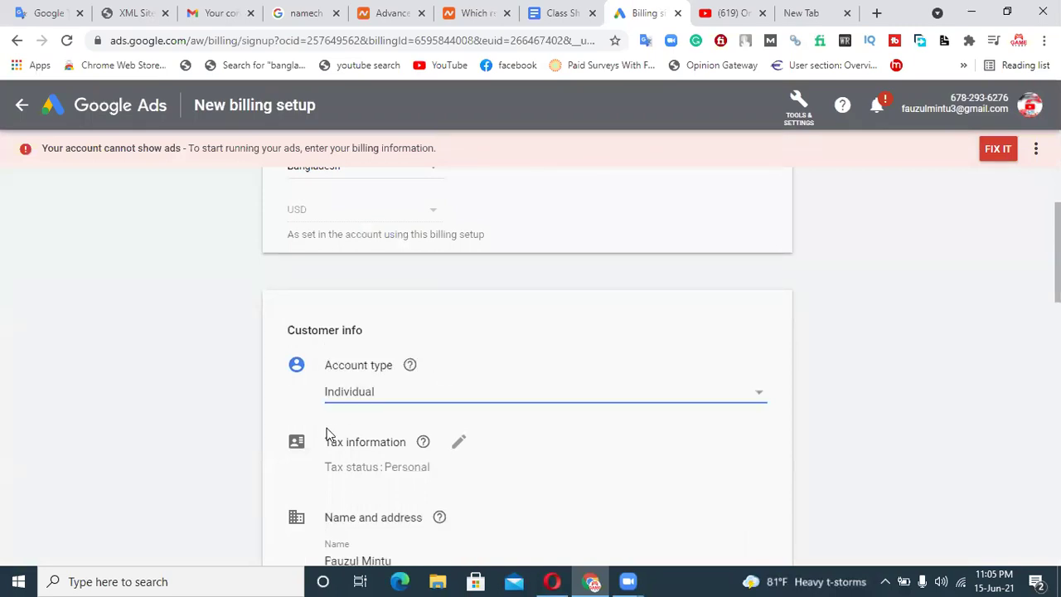
Step: Autofill the billing name, street address, city and postal code from saved details, leaving the phone blank
scroll(1057, 253, "down", 3)
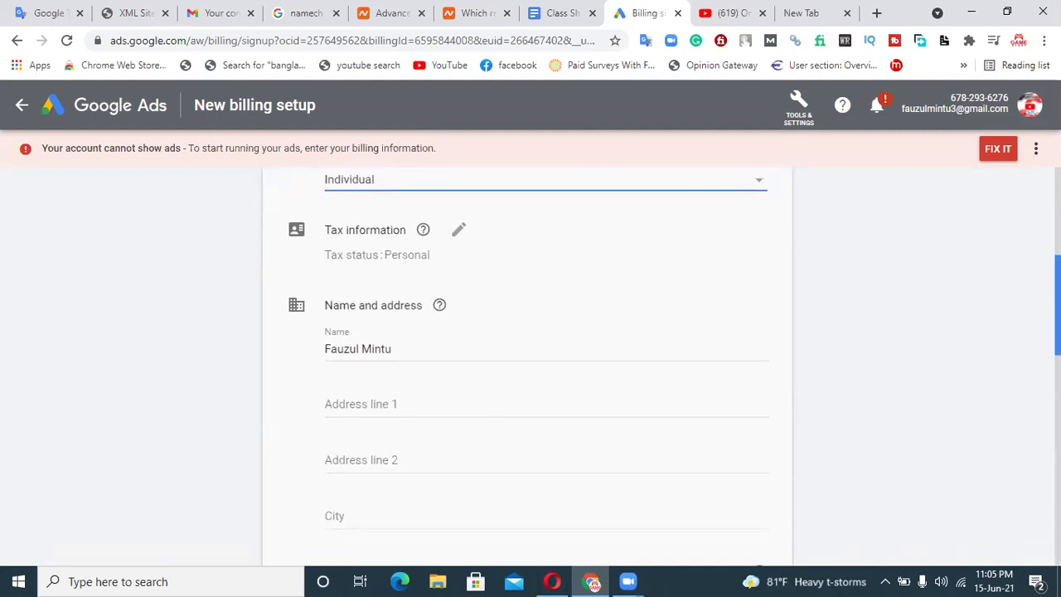
left_click(371, 403)
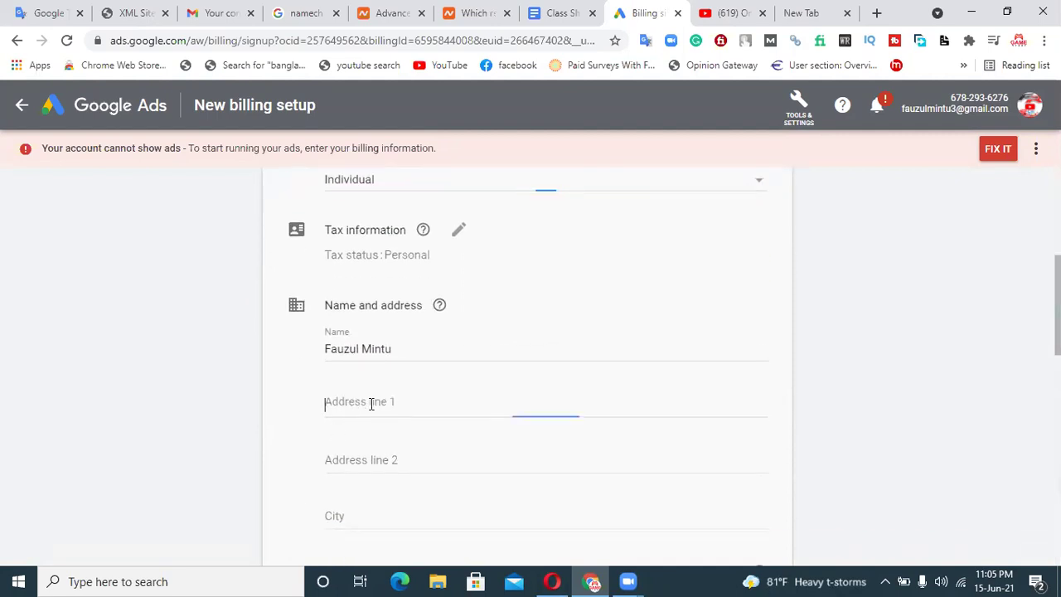
type("su")
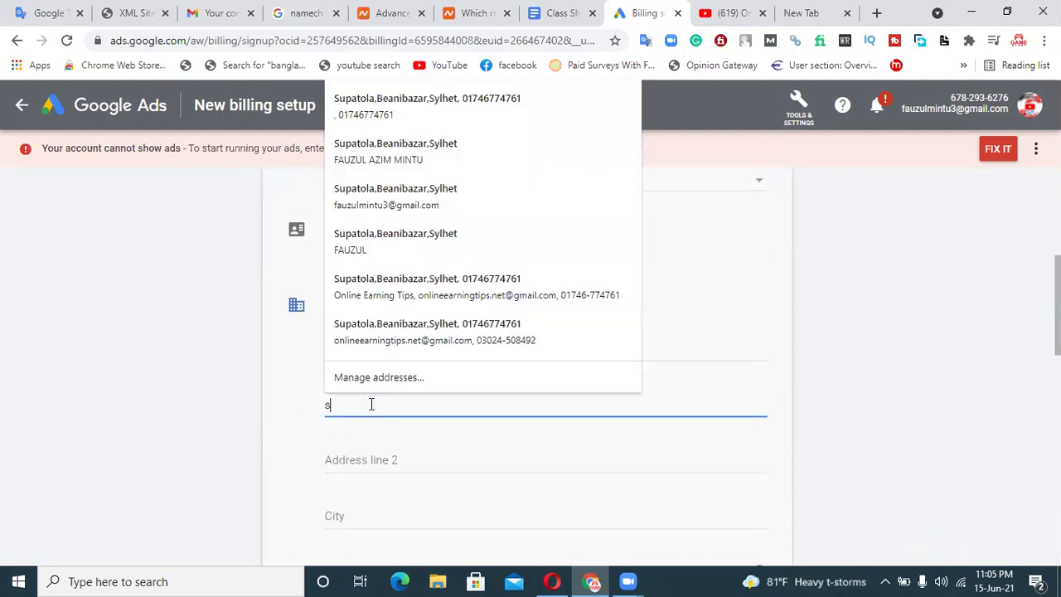
left_click(431, 247)
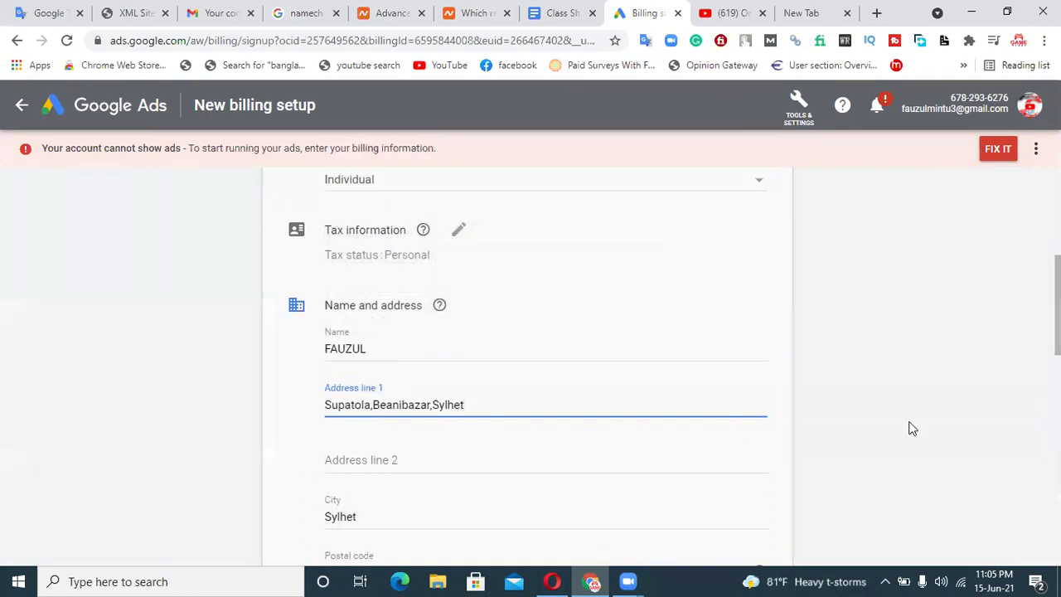
left_click_drag(1058, 307, 1057, 361)
left_click(483, 409)
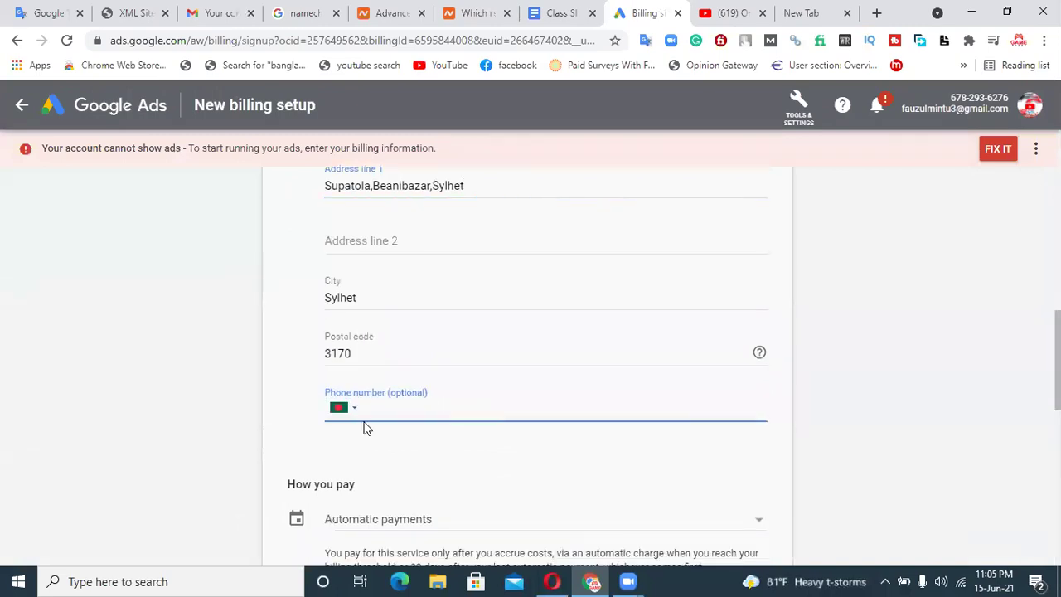
left_click(277, 364)
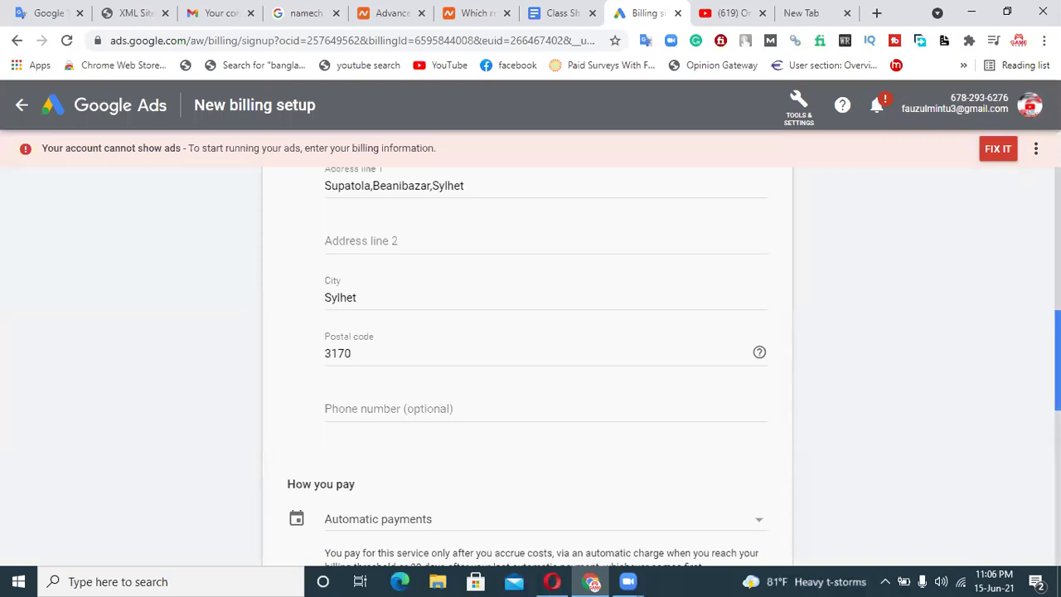
Step: Switch How you pay to Manual payments and enter a $10 payment amount
scroll(497, 440, "down", 2)
left_click(386, 374)
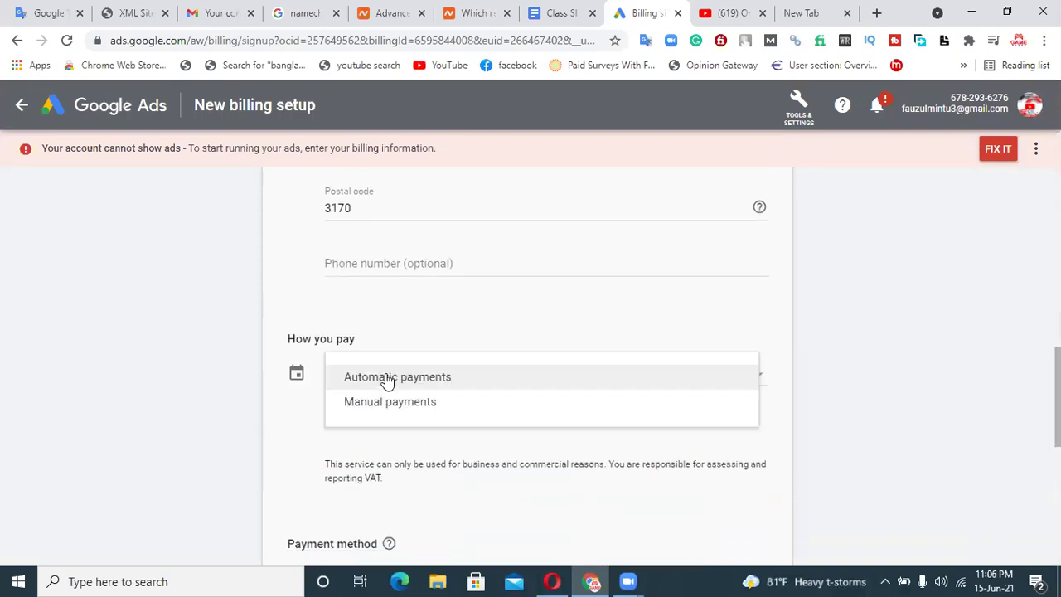
scroll(386, 379, "down", 3)
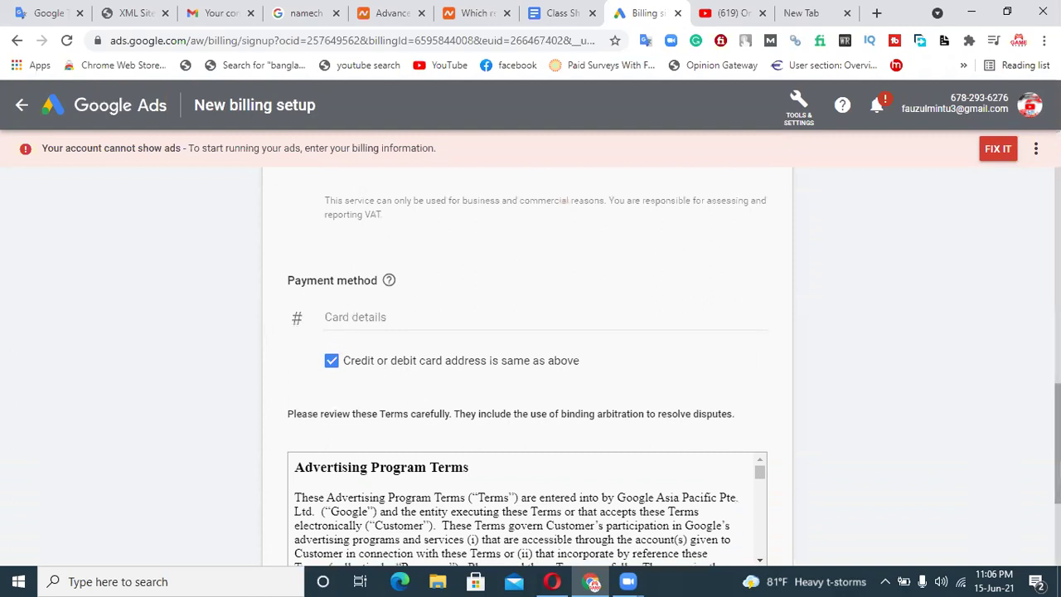
scroll(476, 345, "up", 3)
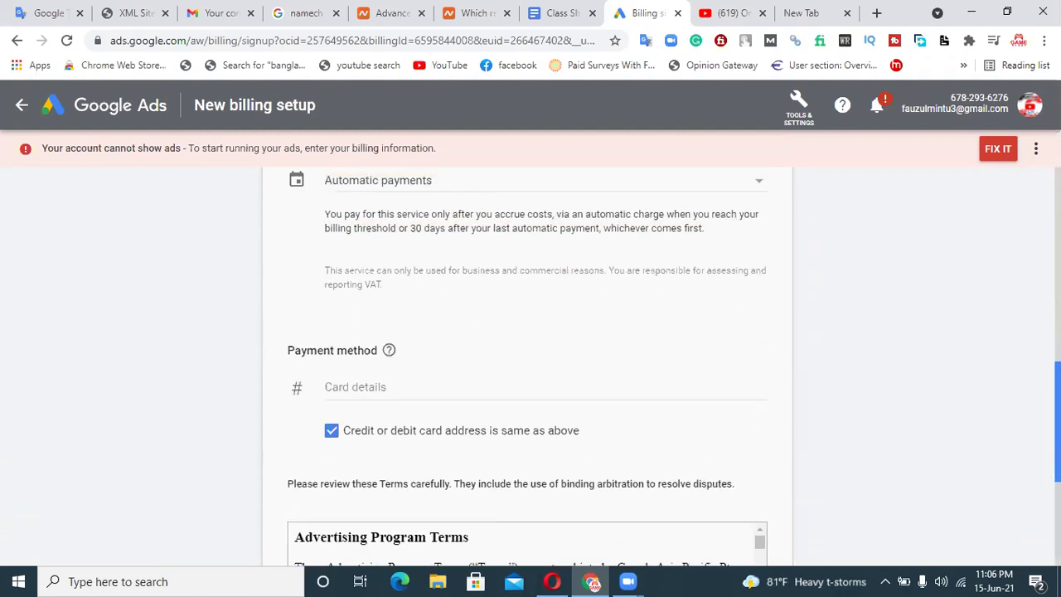
left_click(435, 377)
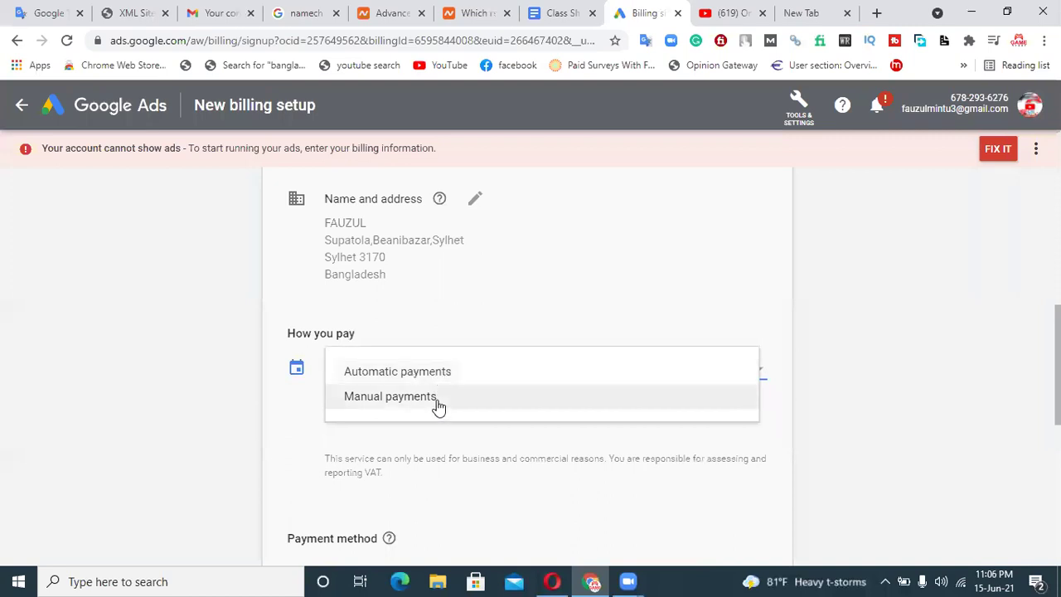
left_click(439, 398)
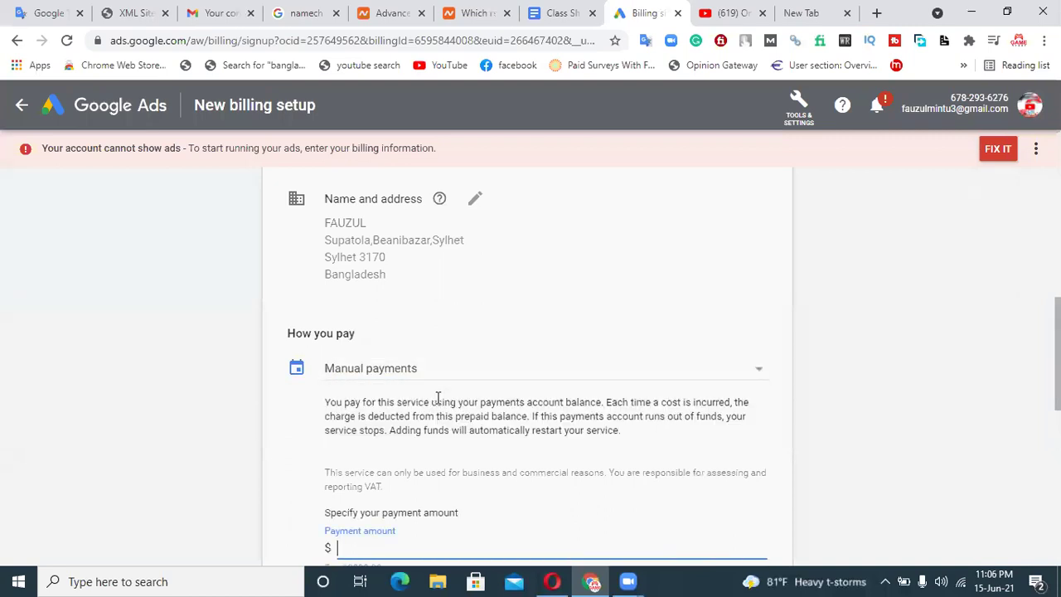
left_click_drag(1056, 365, 1057, 423)
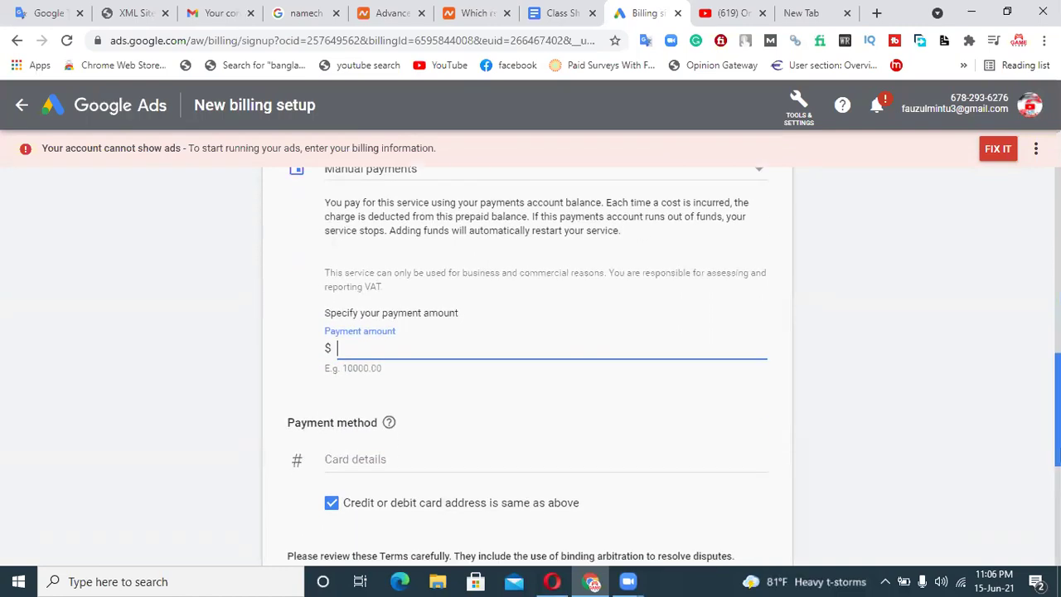
left_click(349, 346)
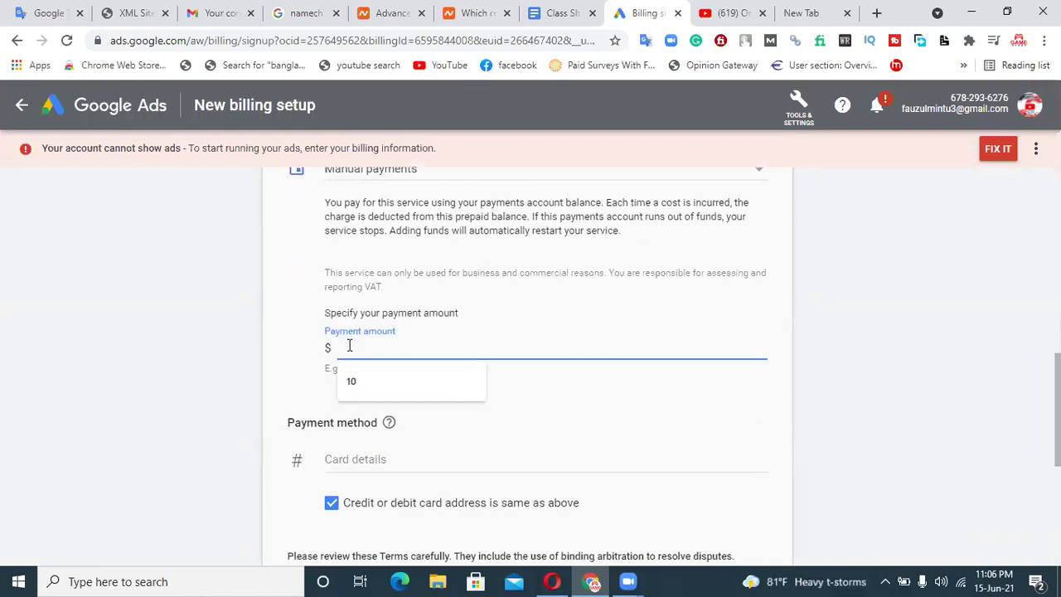
left_click(351, 379)
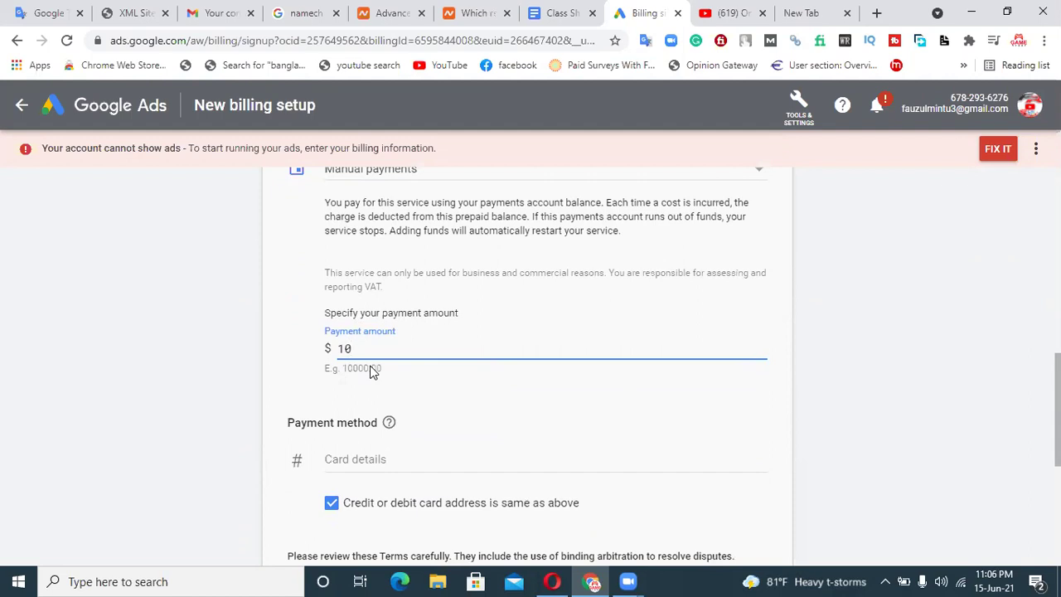
scroll(1056, 414, "down", 2)
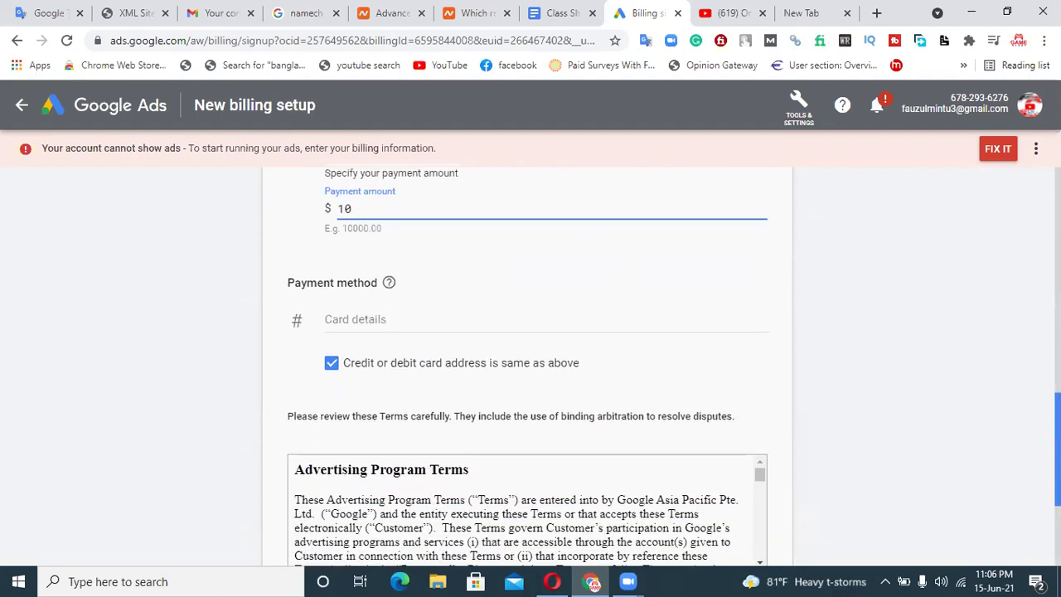
Step: Enter the card number in the new card fields
left_click(407, 318)
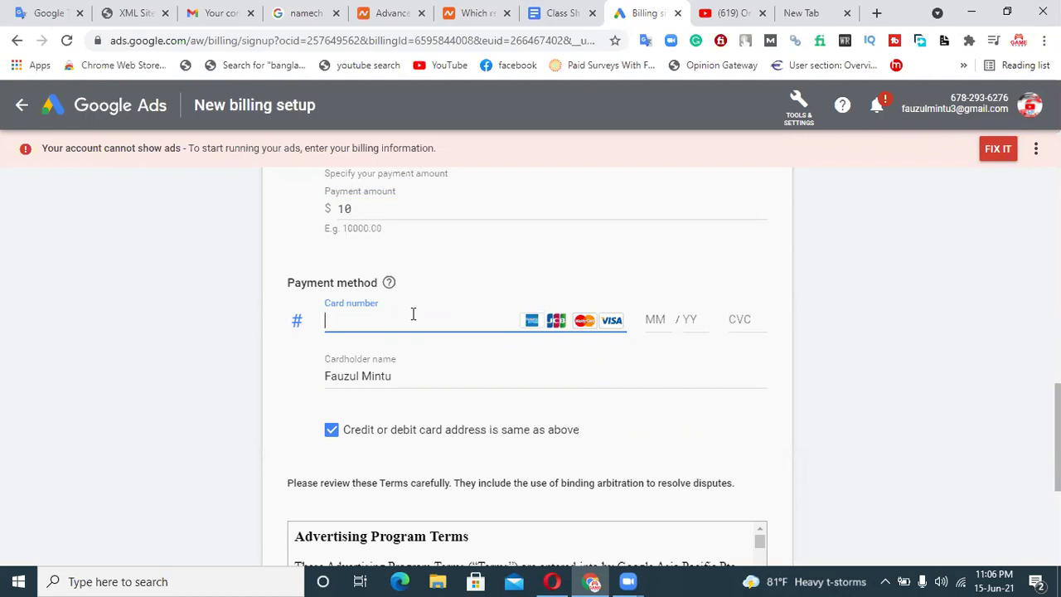
left_click(400, 318)
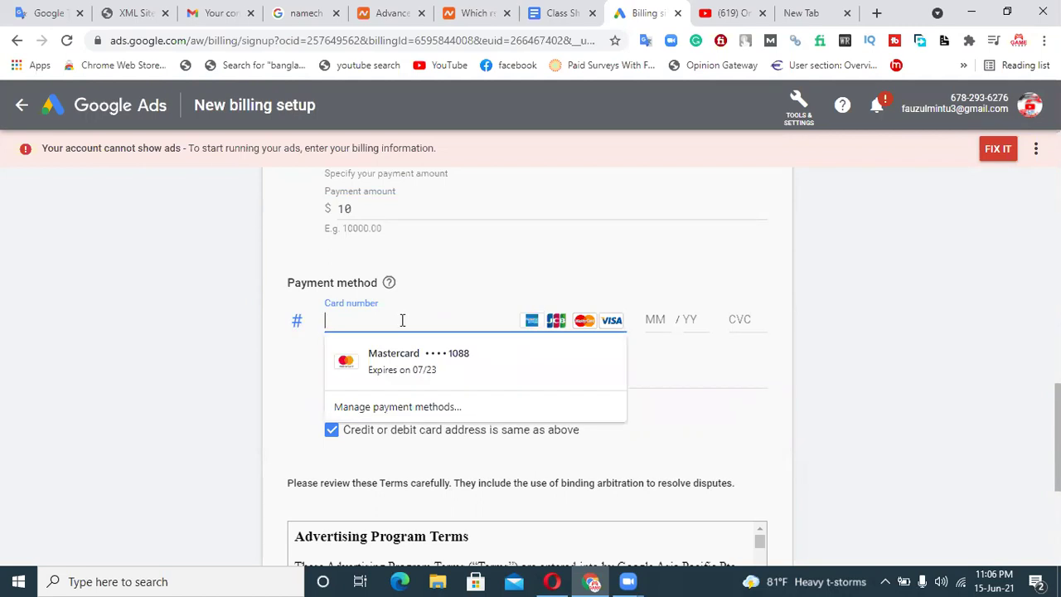
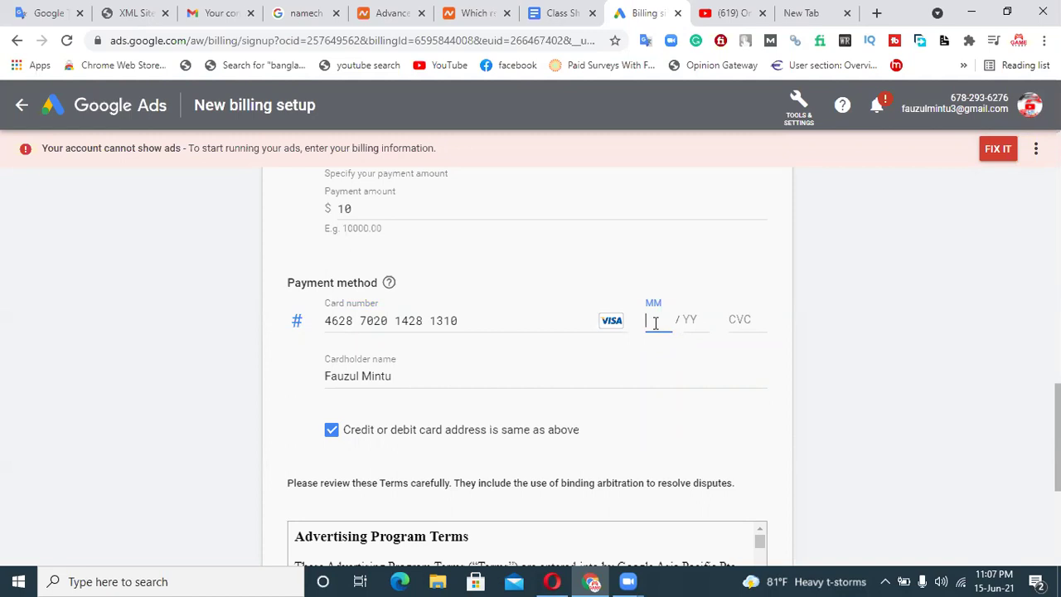
Step: Correct the card expiry to 11/24 and enter the card's security code
type("22")
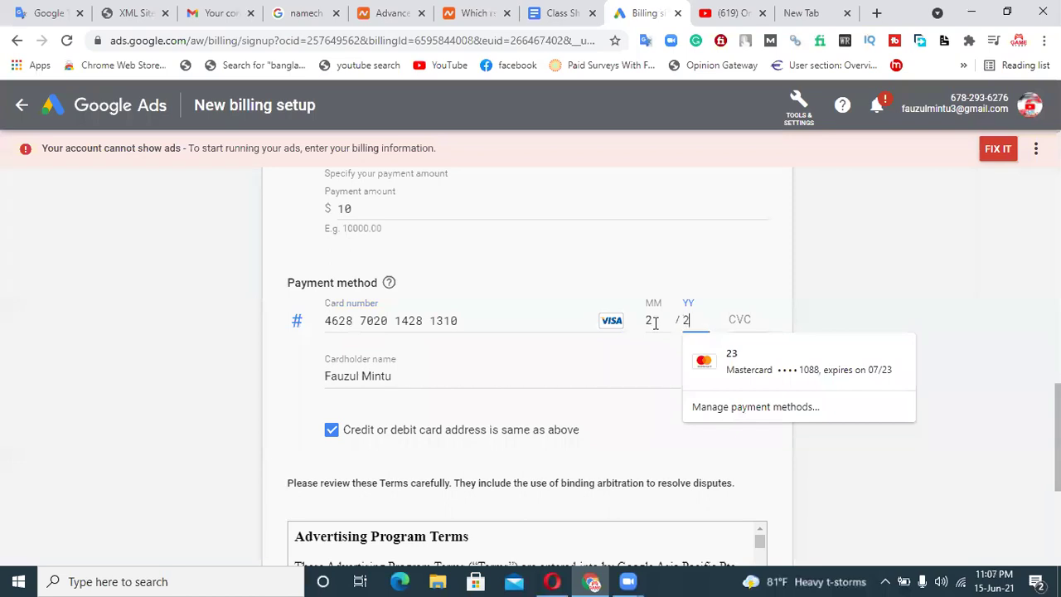
key("BackSpace")
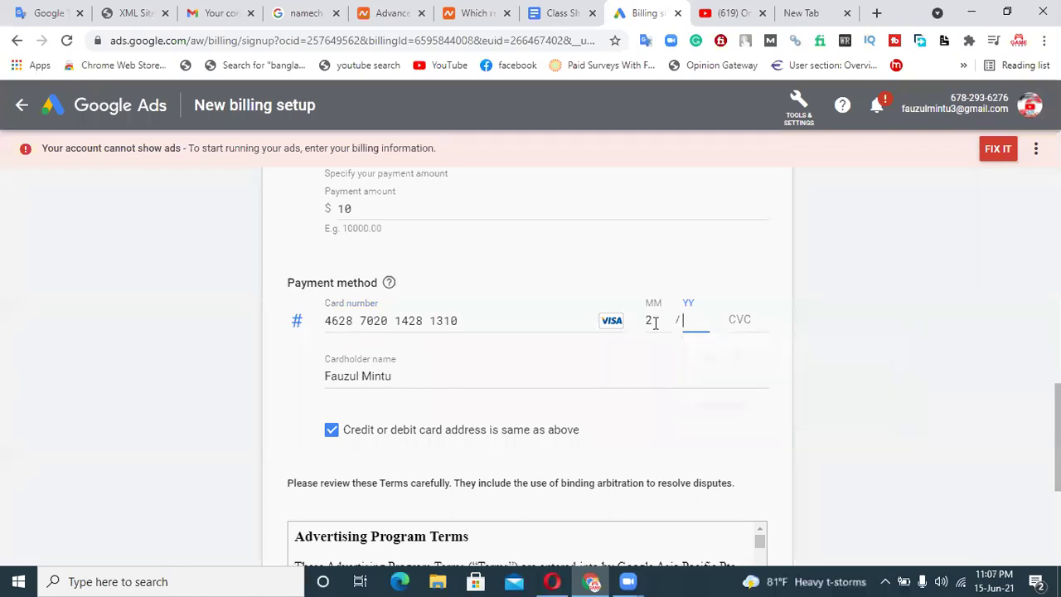
left_click(655, 321)
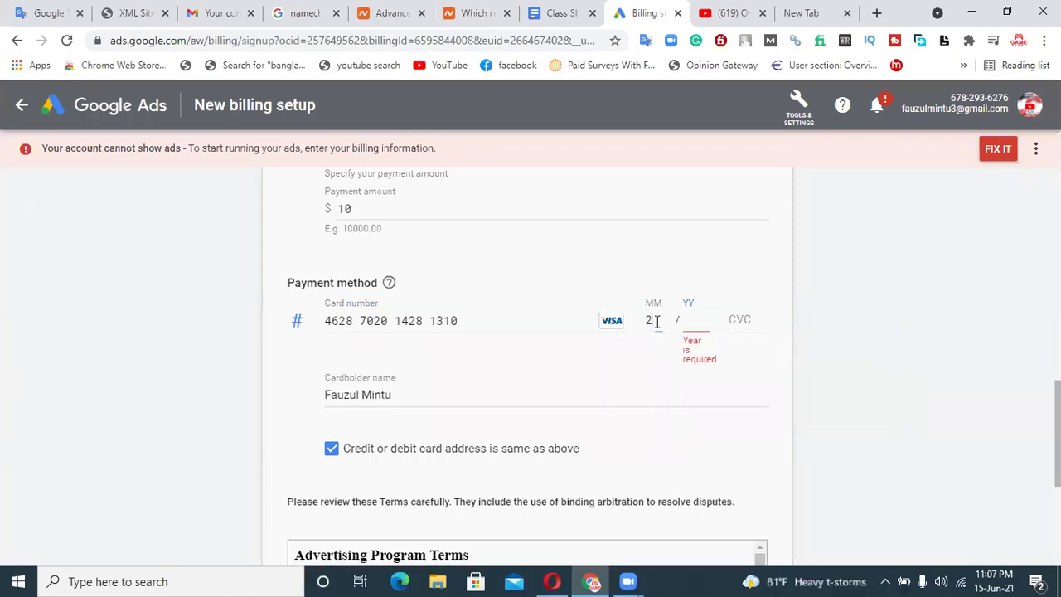
key("BackSpace")
type("11 / 24")
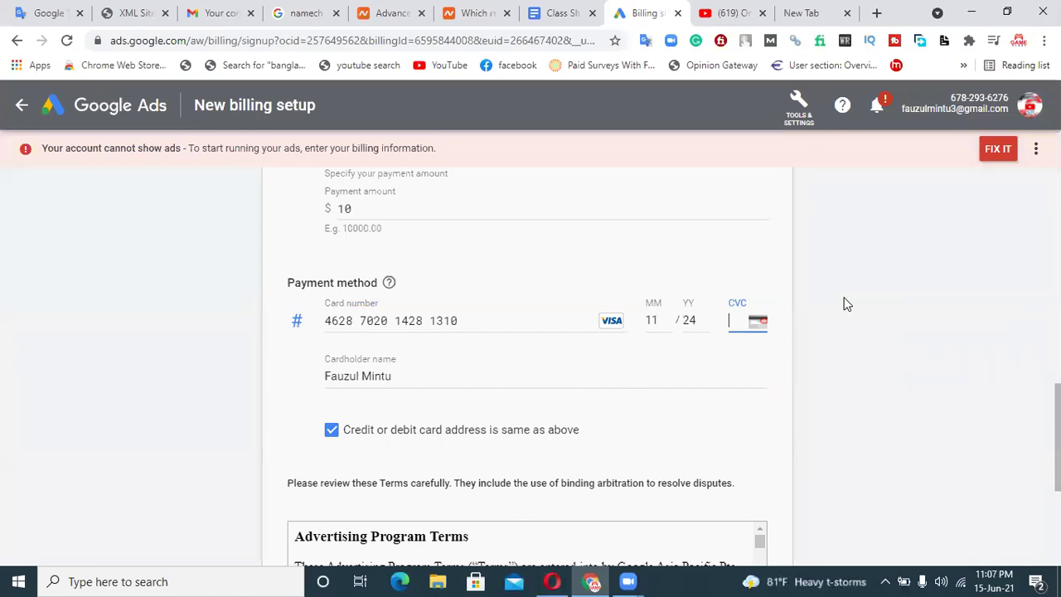
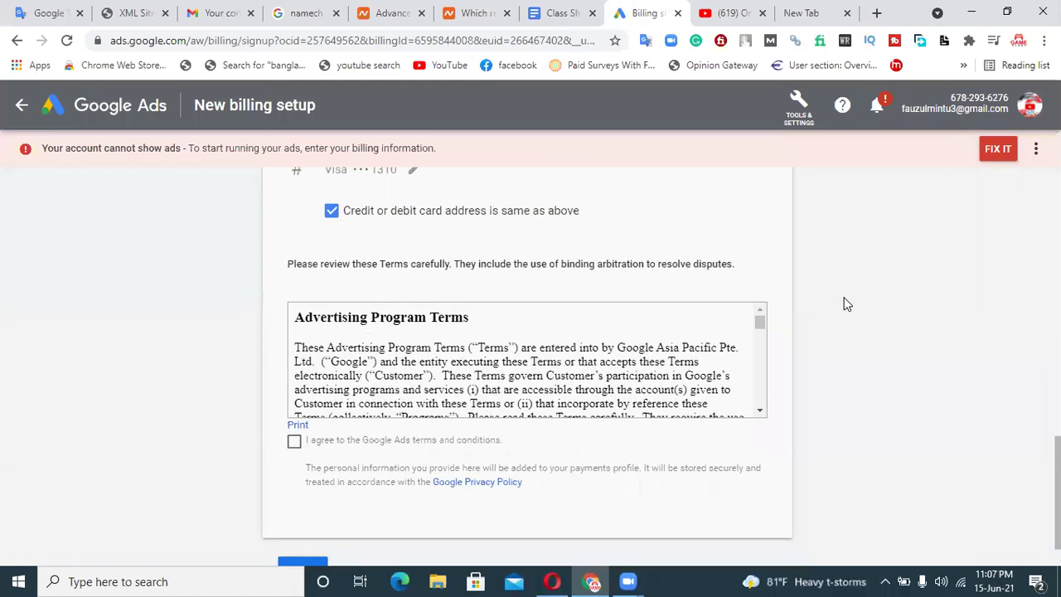
Step: Reopen the saved Visa card's details with its edit icon and scroll down toward the terms
scroll(989, 370, "up", 3)
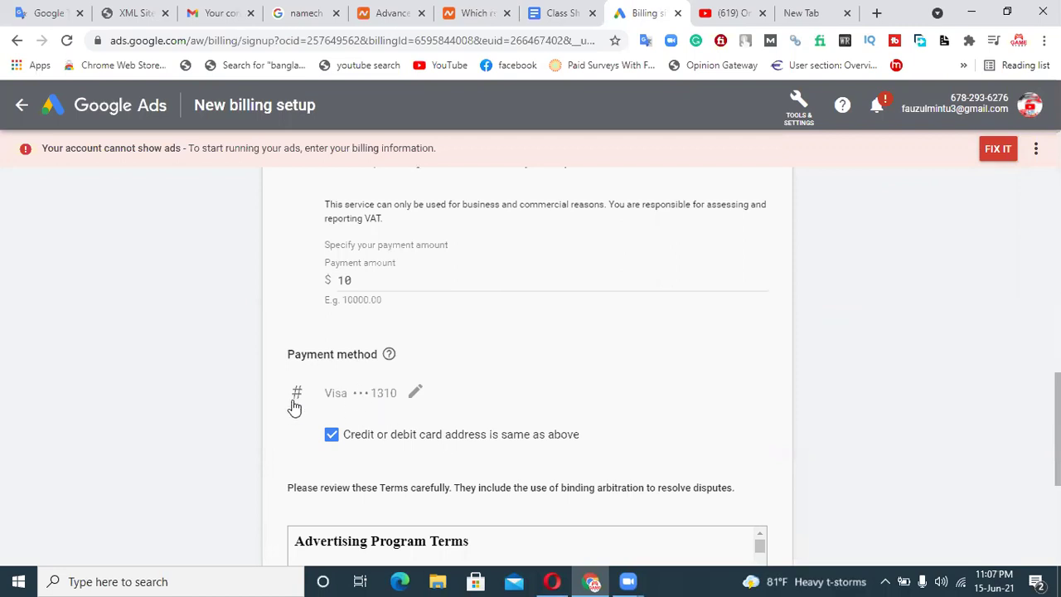
left_click(415, 391)
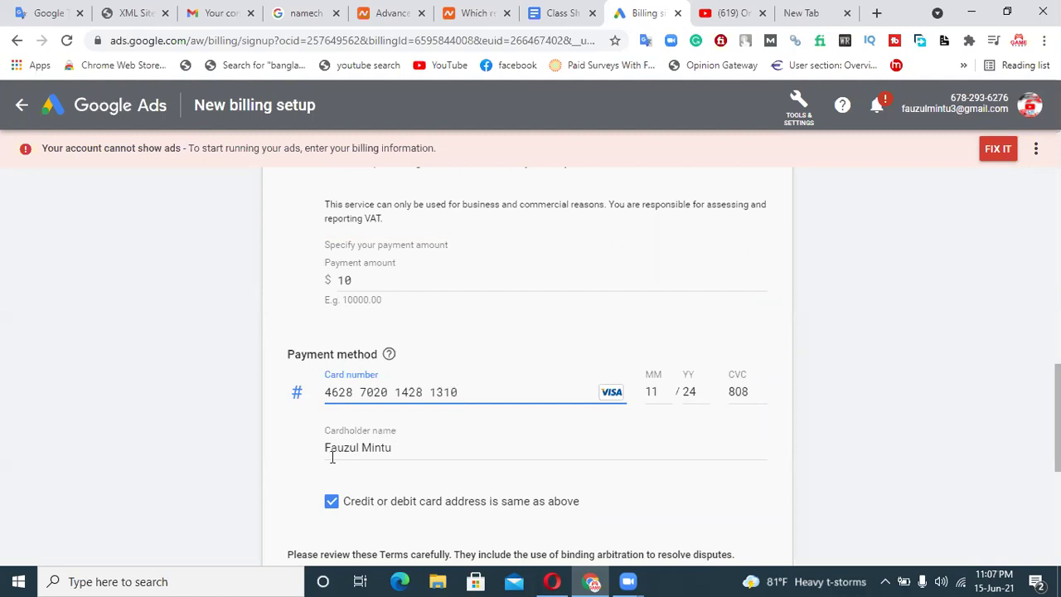
scroll(737, 509, "down", 4)
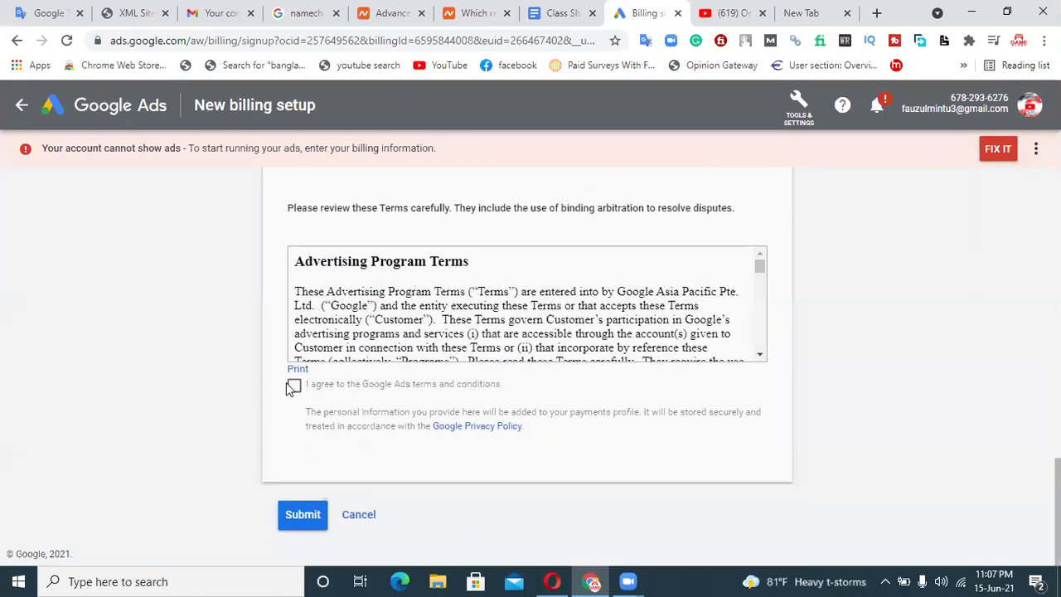
Step: Agree to the Google Ads terms and conditions and submit the billing setup
left_click(295, 385)
scroll(292, 389, "up", 1)
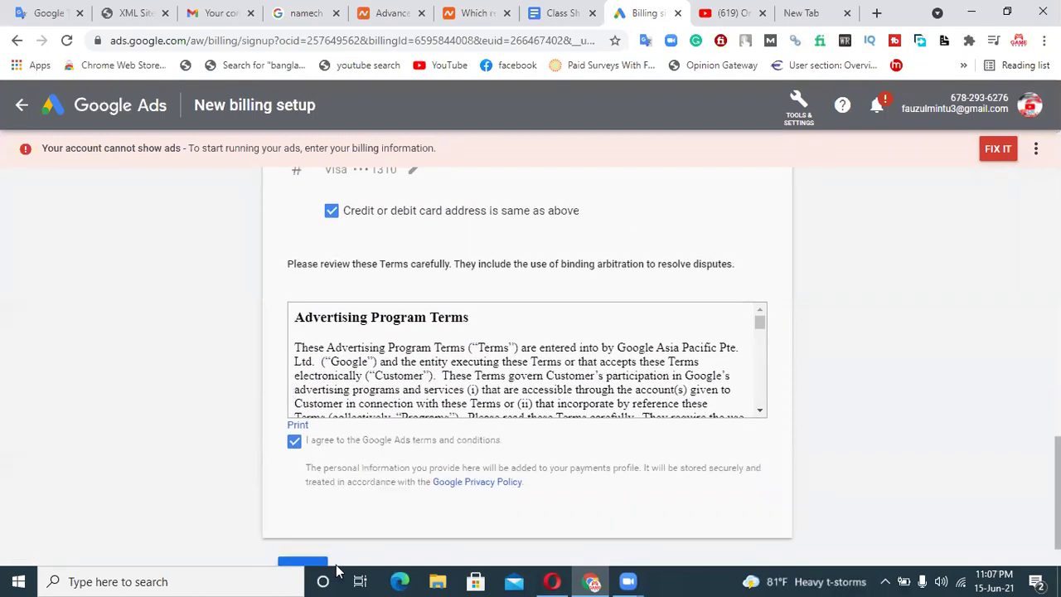
scroll(340, 567, "down", 1)
left_click(289, 520)
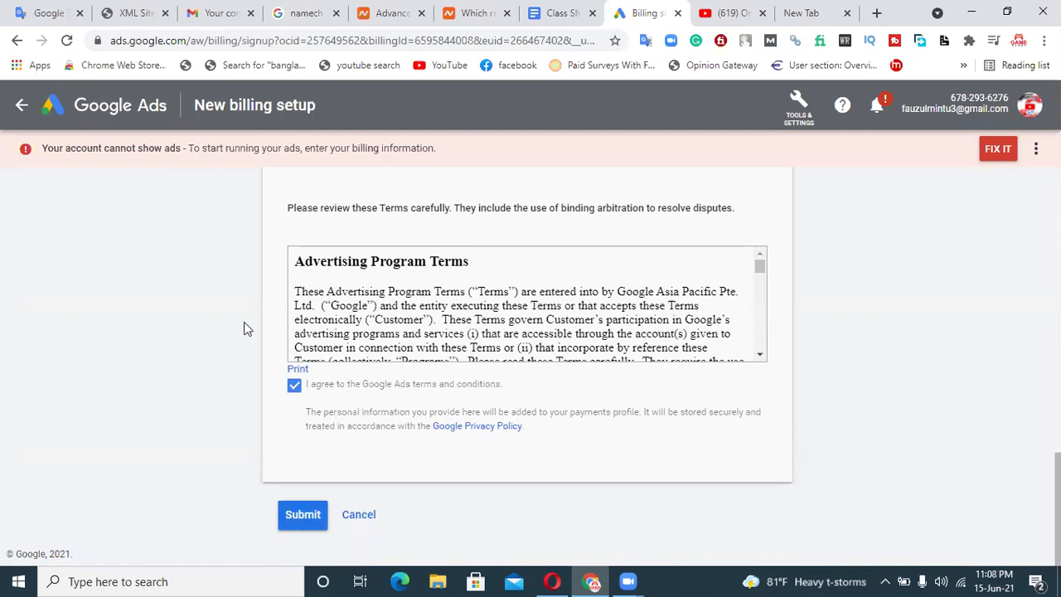
left_click(798, 124)
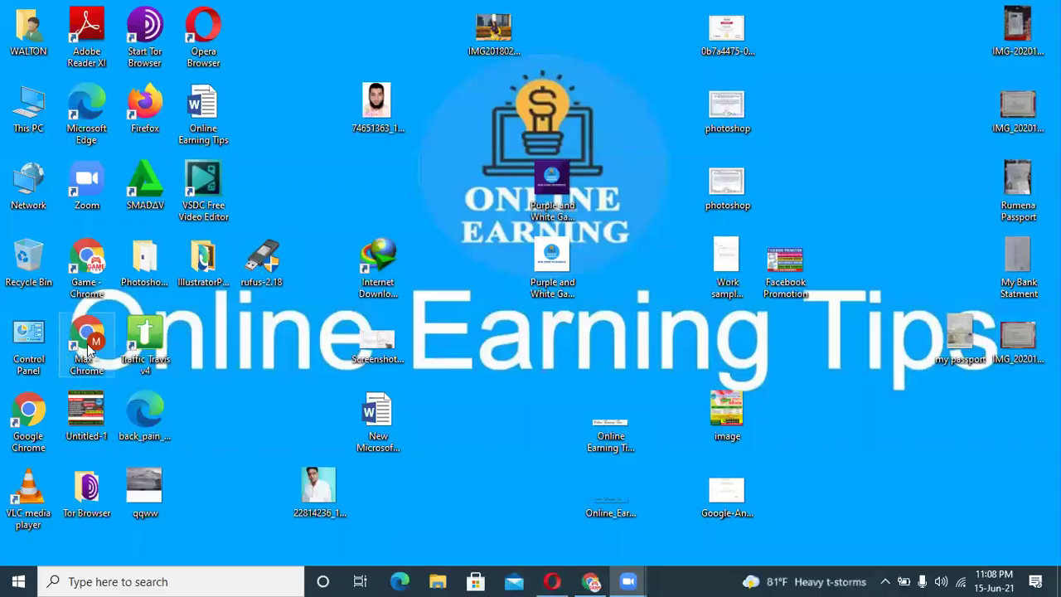
Step: In the other profile's maximized Chrome window, search Google for 'google adwords' to reach Google Ads
double_click(89, 347)
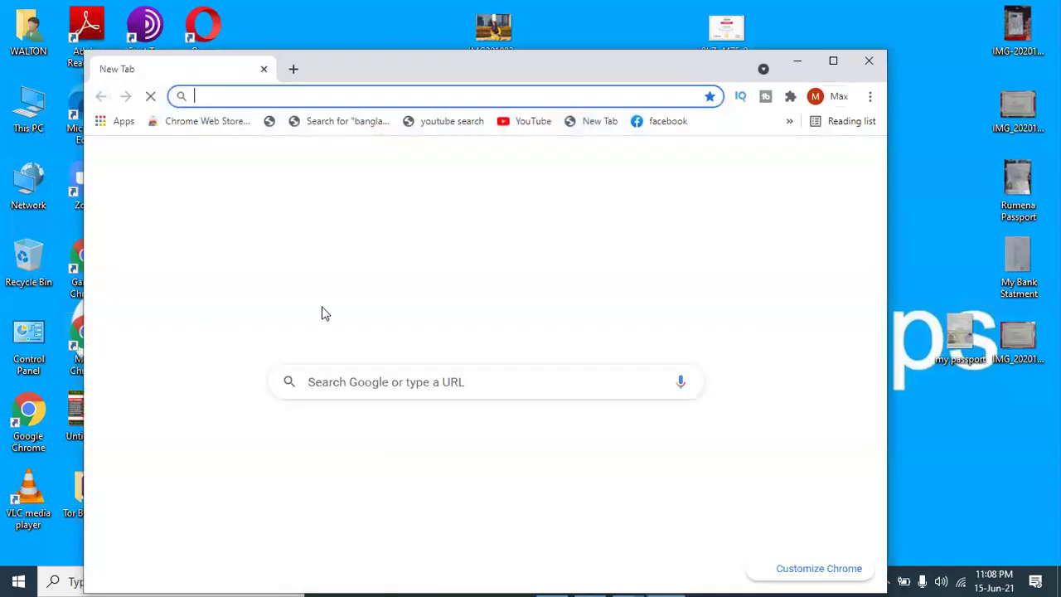
left_click(833, 63)
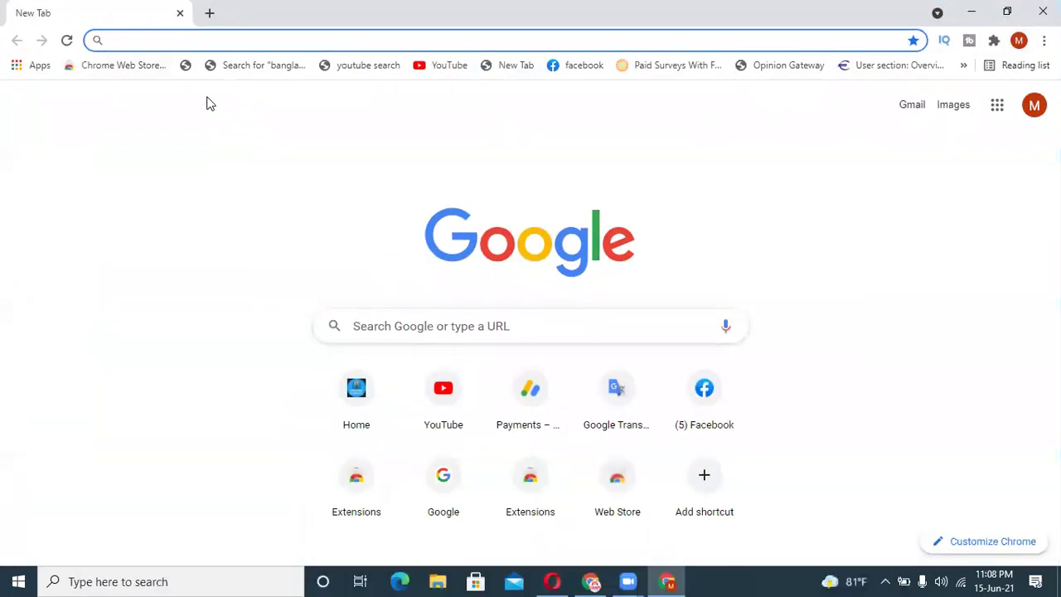
type("go")
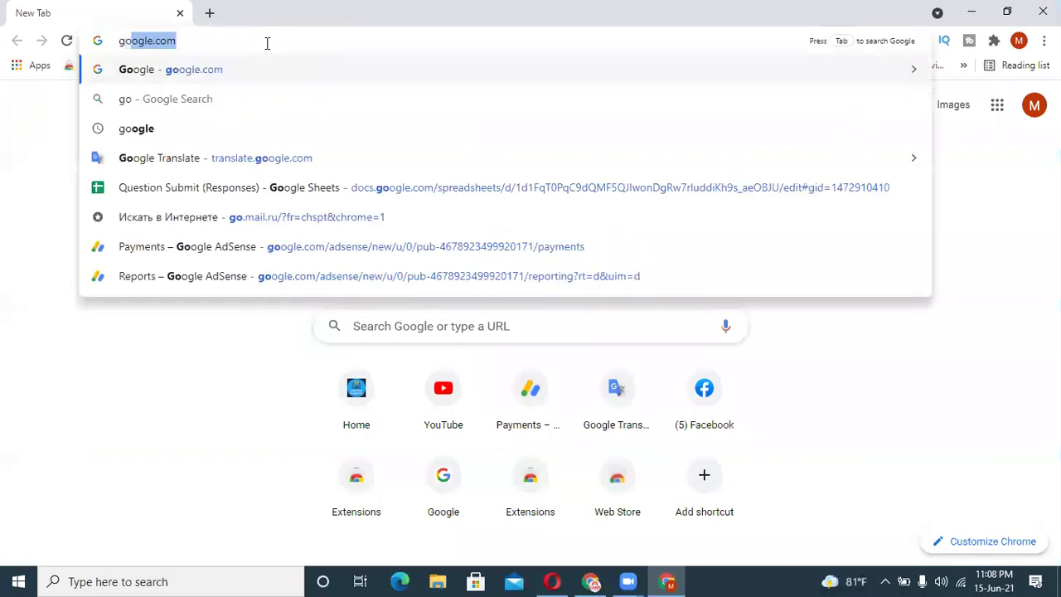
key("Return")
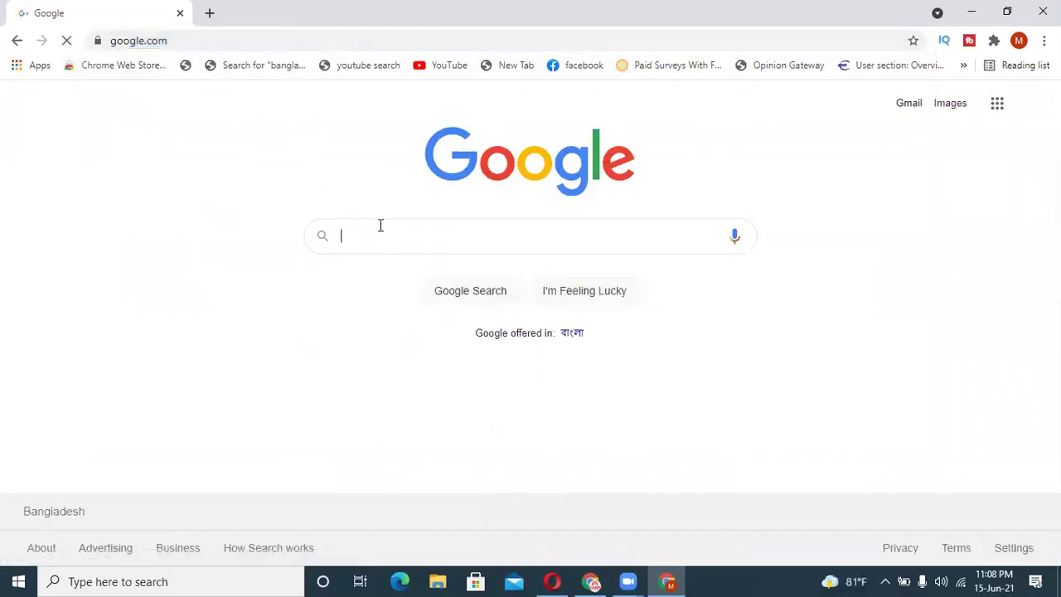
left_click(381, 229)
type("goo")
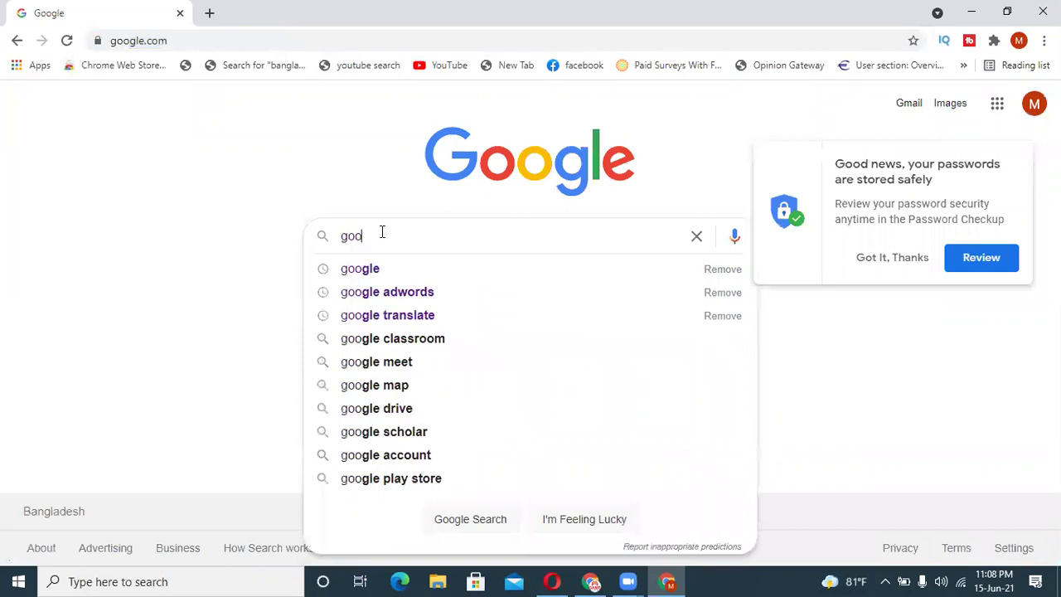
left_click(438, 296)
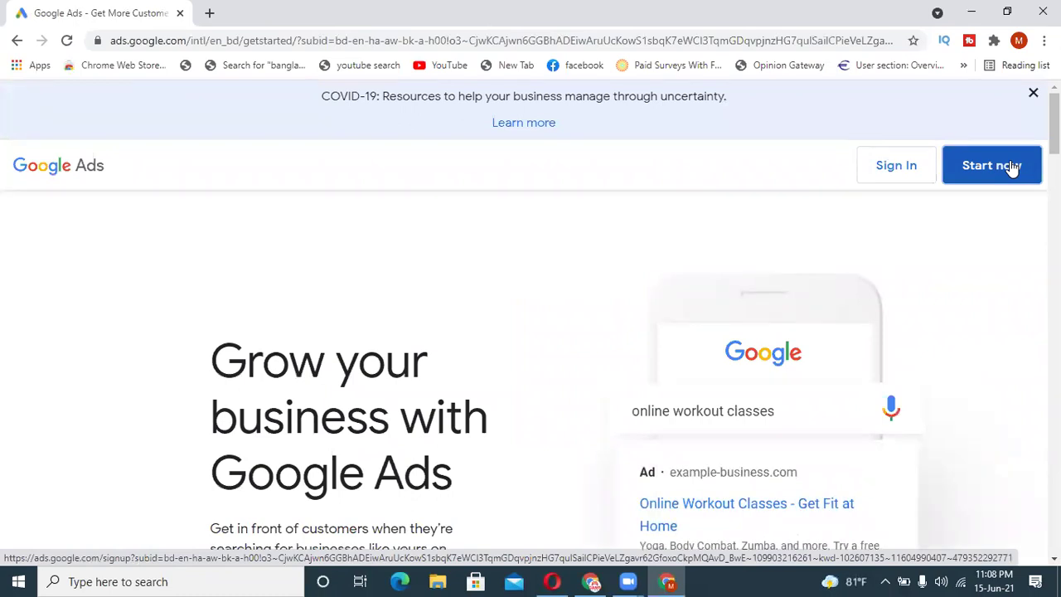
Step: Start the second Google Ads account's campaign Overview, then open its Billing menu
left_click(1012, 170)
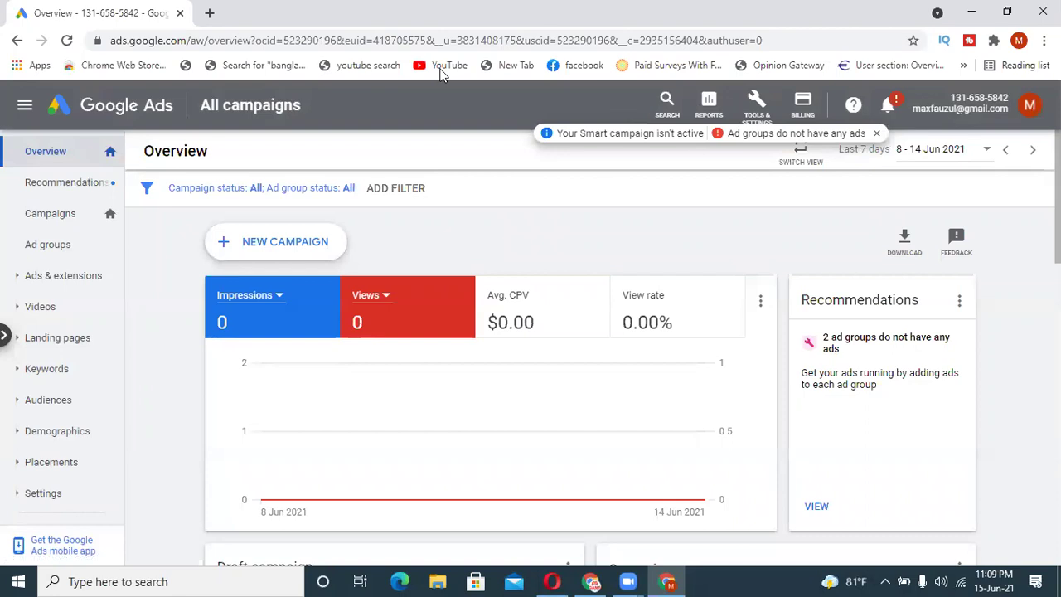
left_click(801, 103)
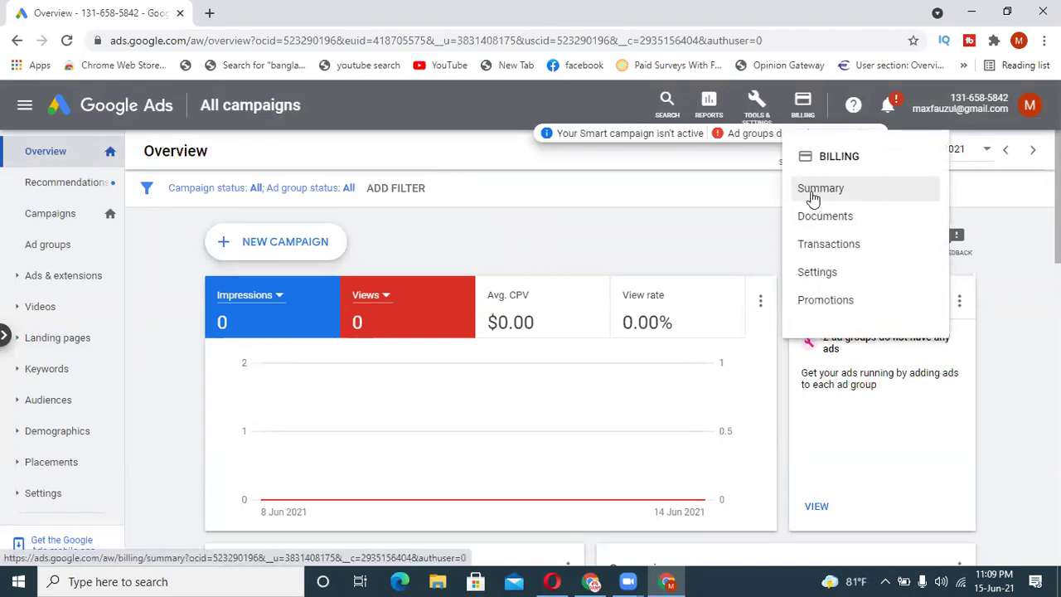
Step: Open Billing Summary, check the US$0.07 remaining credit, and bring up Make a payment
left_click(813, 192)
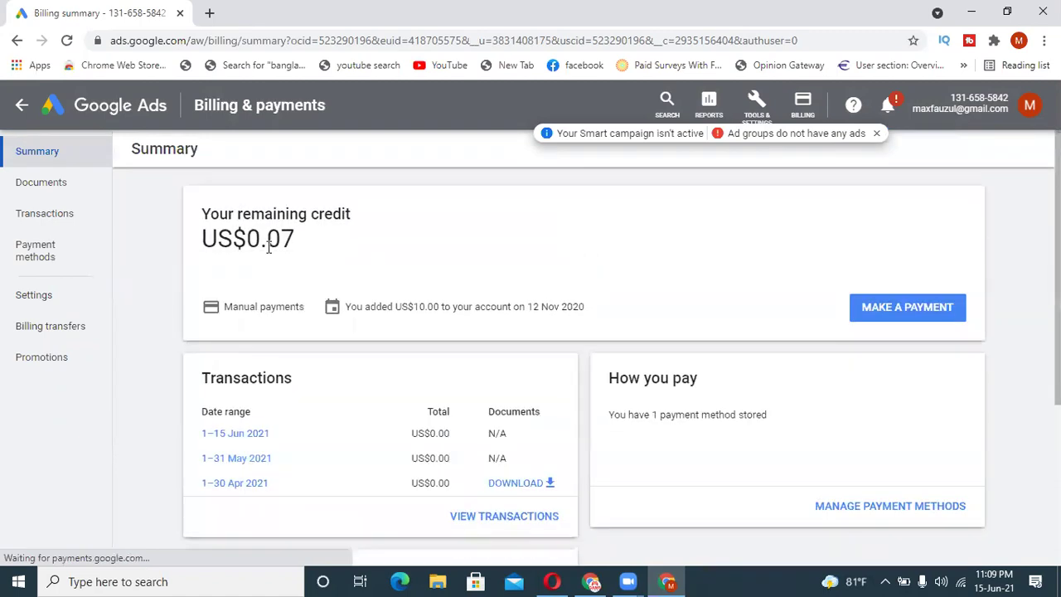
left_click_drag(298, 240, 219, 235)
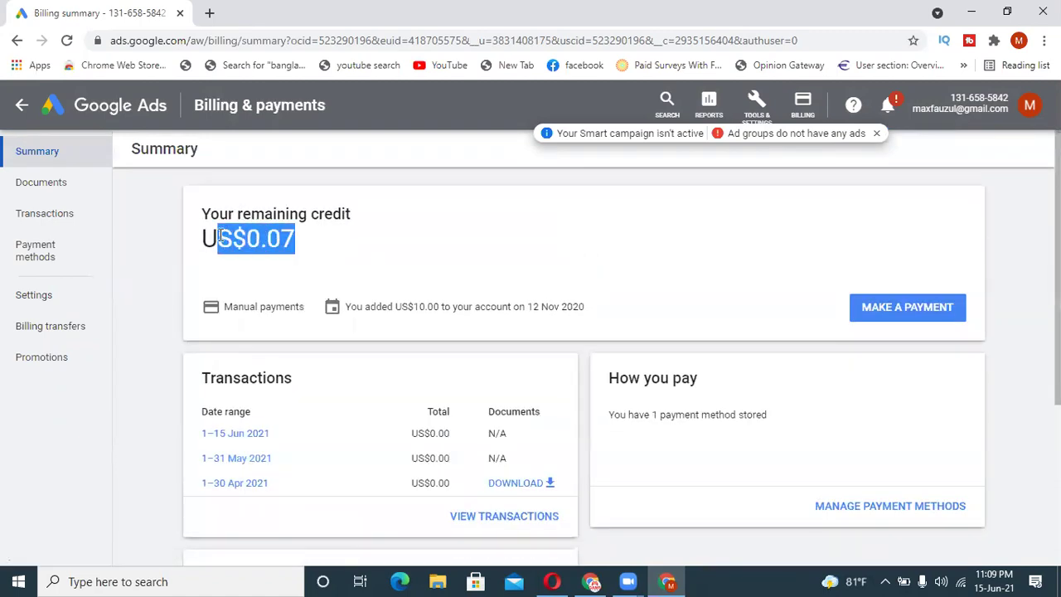
left_click(280, 237)
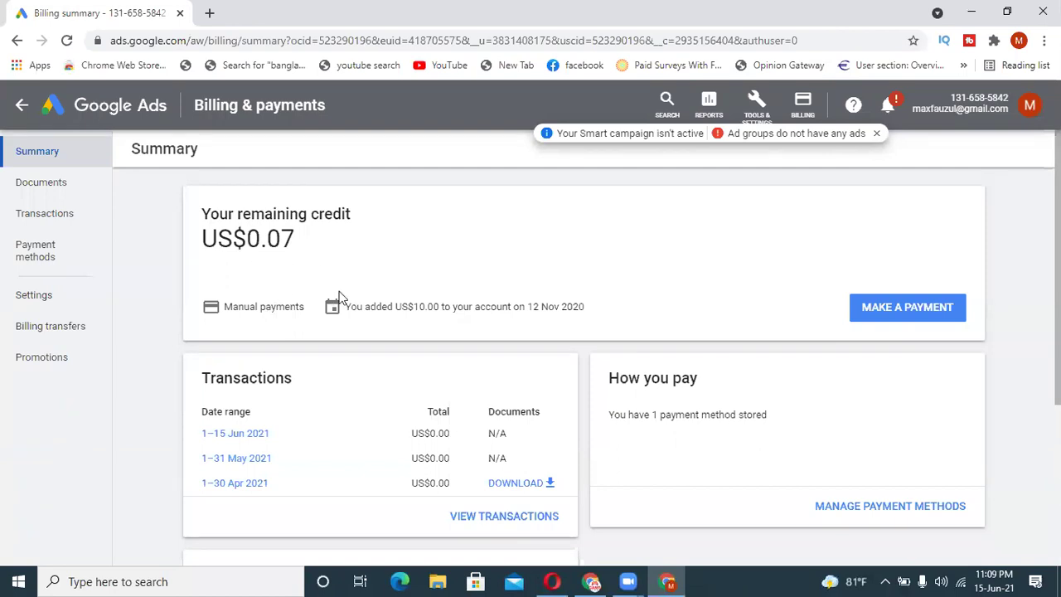
left_click(888, 313)
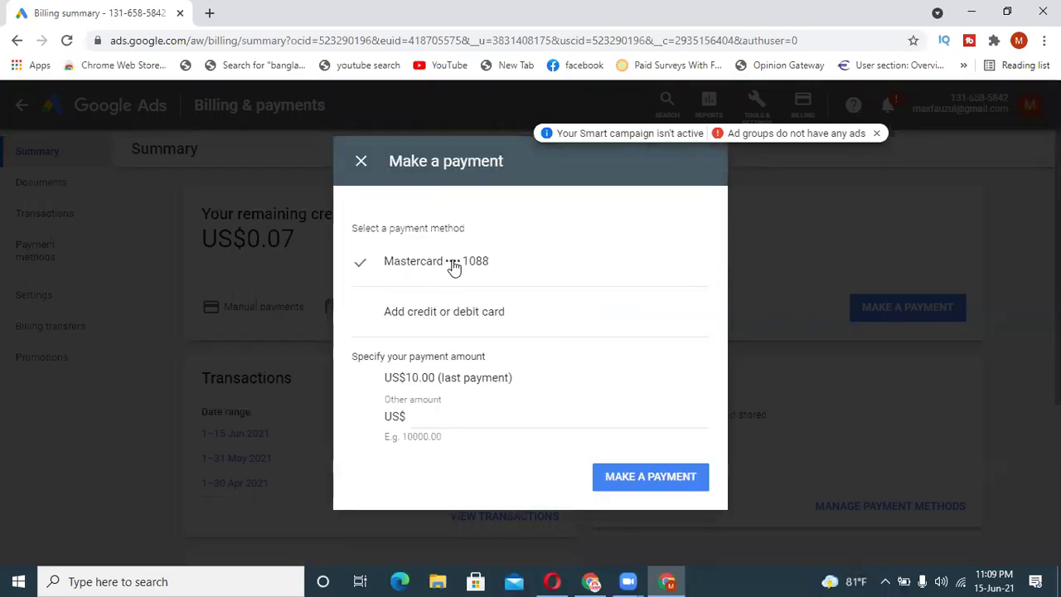
Step: Pick the 10 suggestion as Other amount, then close the Make a payment dialog without paying
left_click(445, 416)
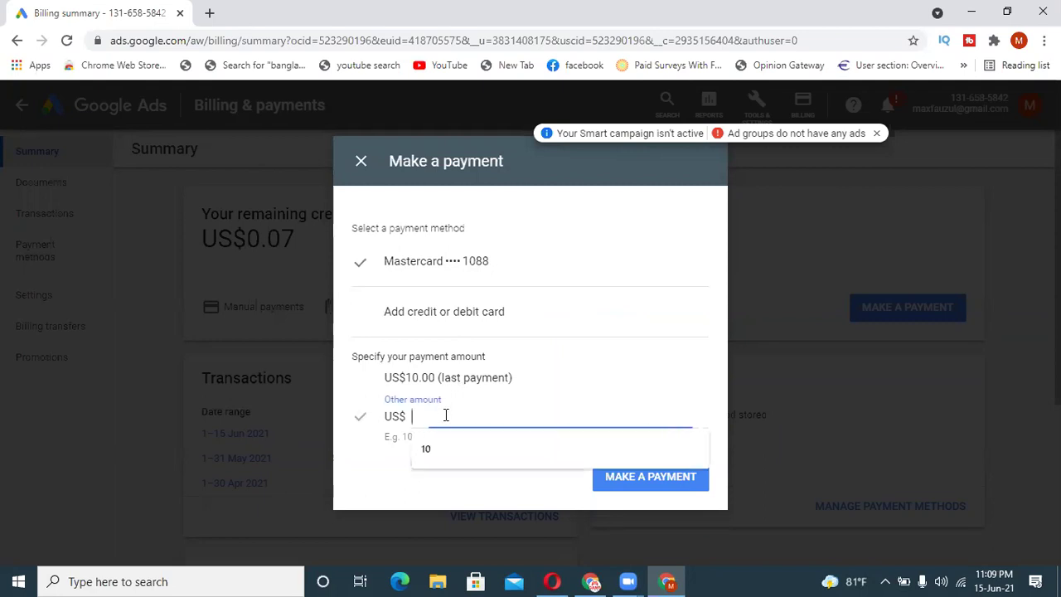
left_click(438, 447)
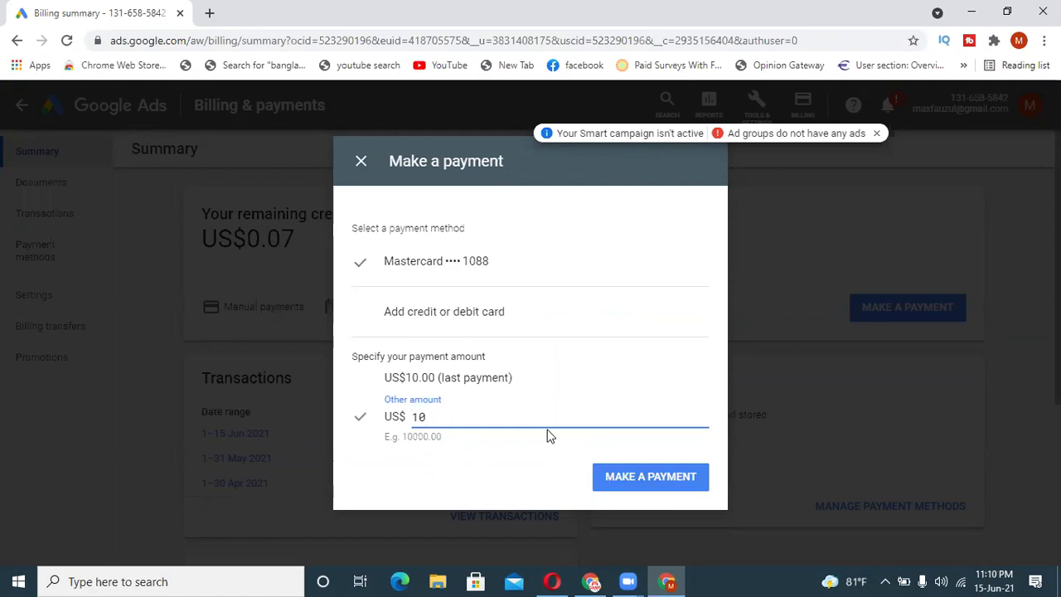
left_click(359, 162)
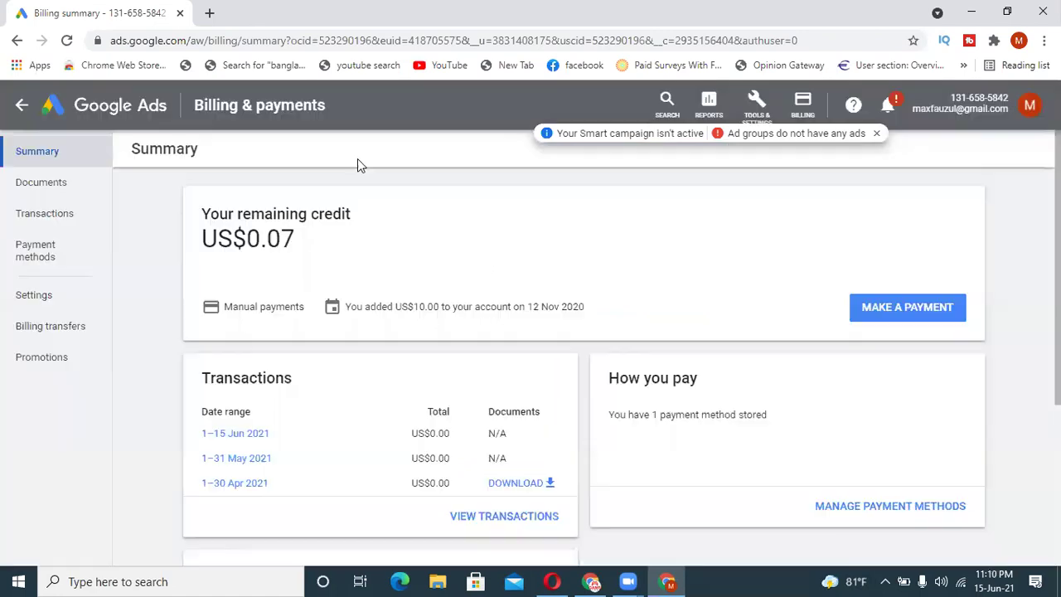